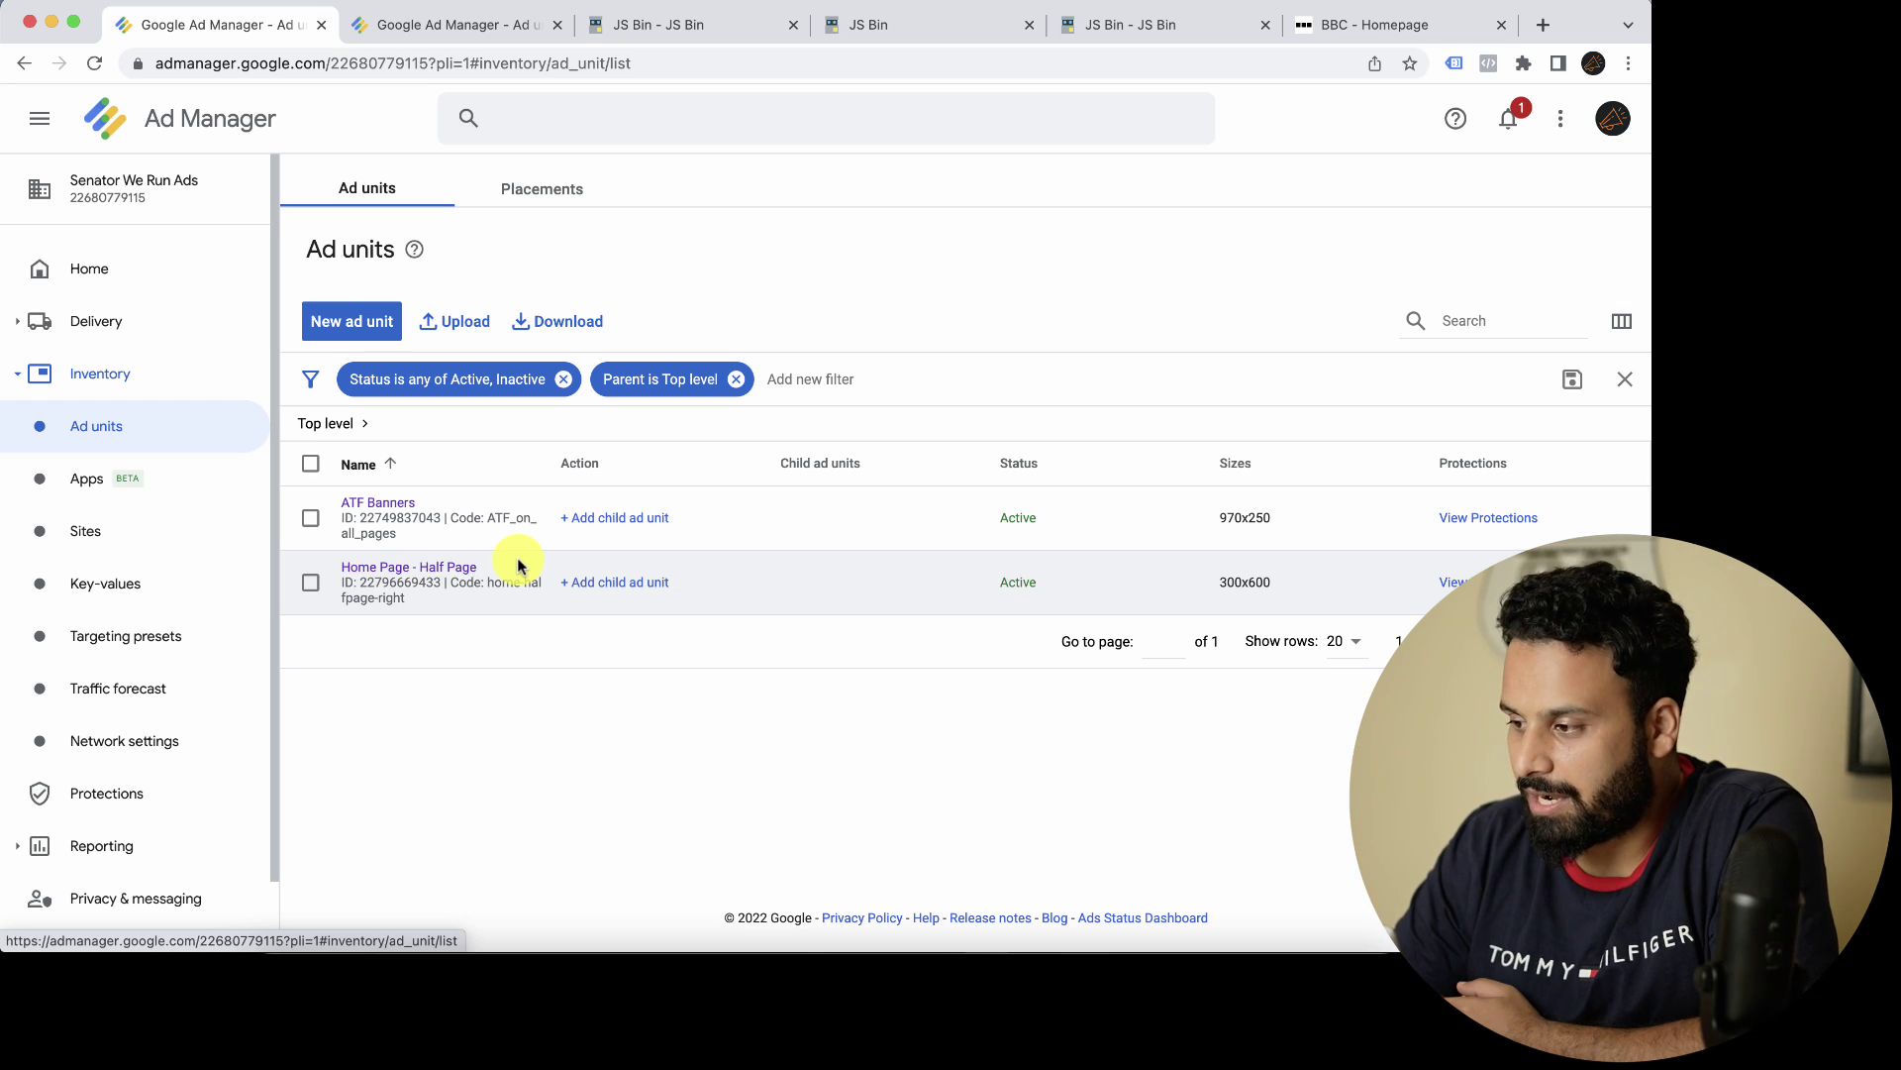
Step: Start a new top-level ad unit and look through its settings form
{"action": "scroll", "coordinate": [594, 575], "scroll_direction": "up", "scroll_amount": 1}
{"action": "scroll", "coordinate": [594, 574], "scroll_direction": "down", "scroll_amount": 1}
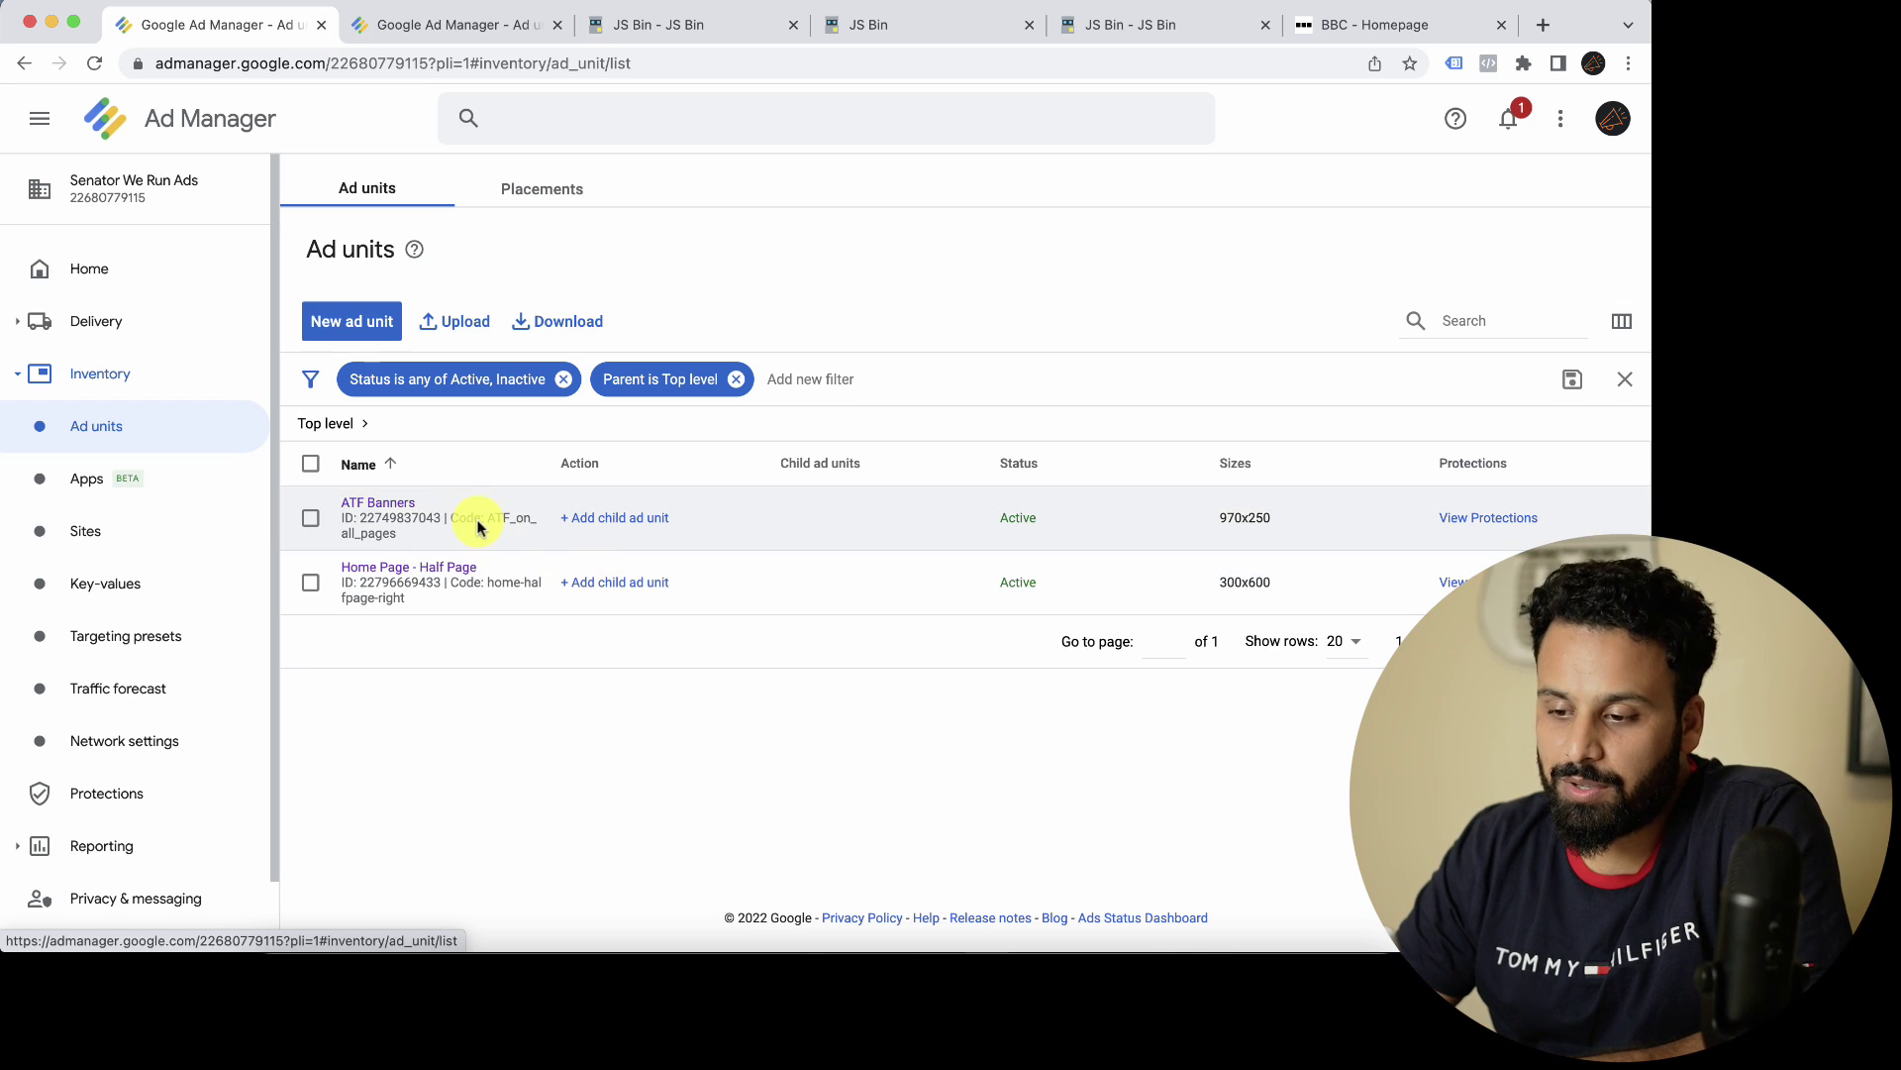
{"action": "left_click", "coordinate": [347, 334]}
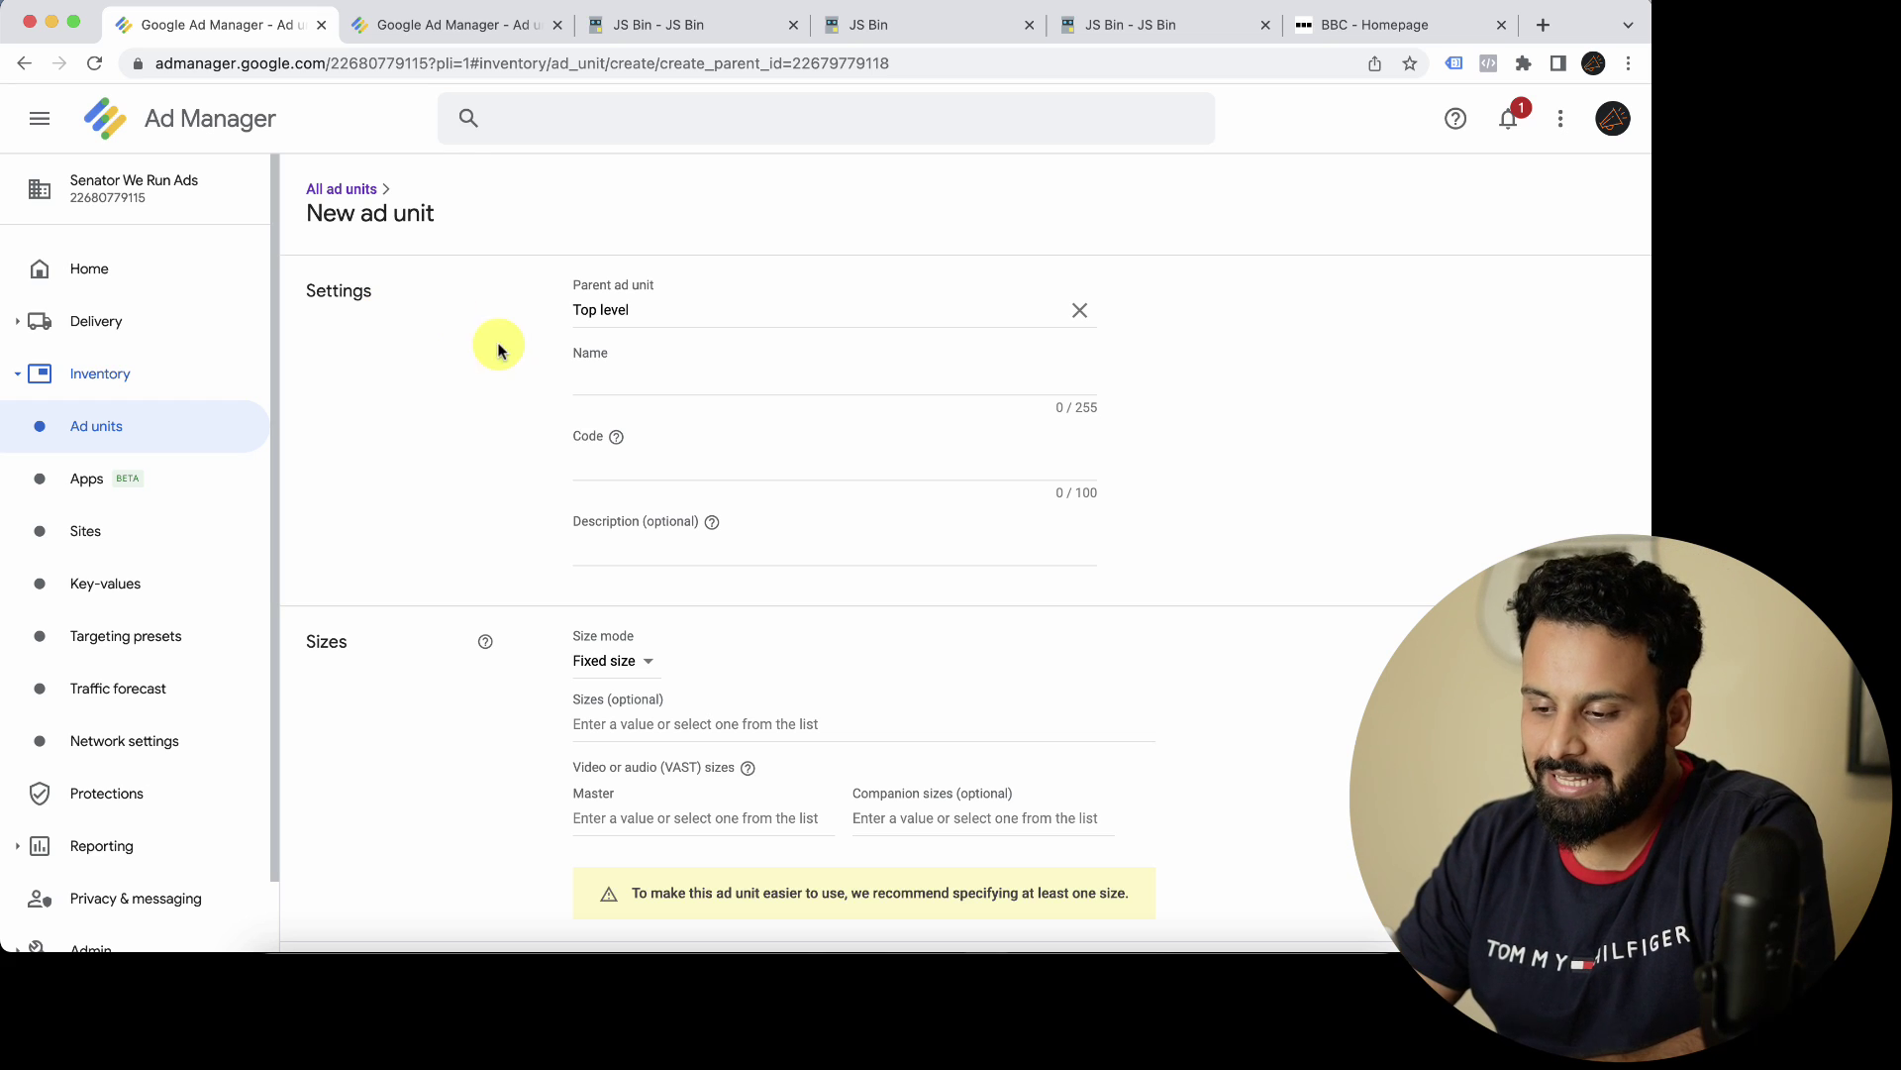
{"action": "scroll", "coordinate": [615, 535], "scroll_direction": "down", "scroll_amount": 5}
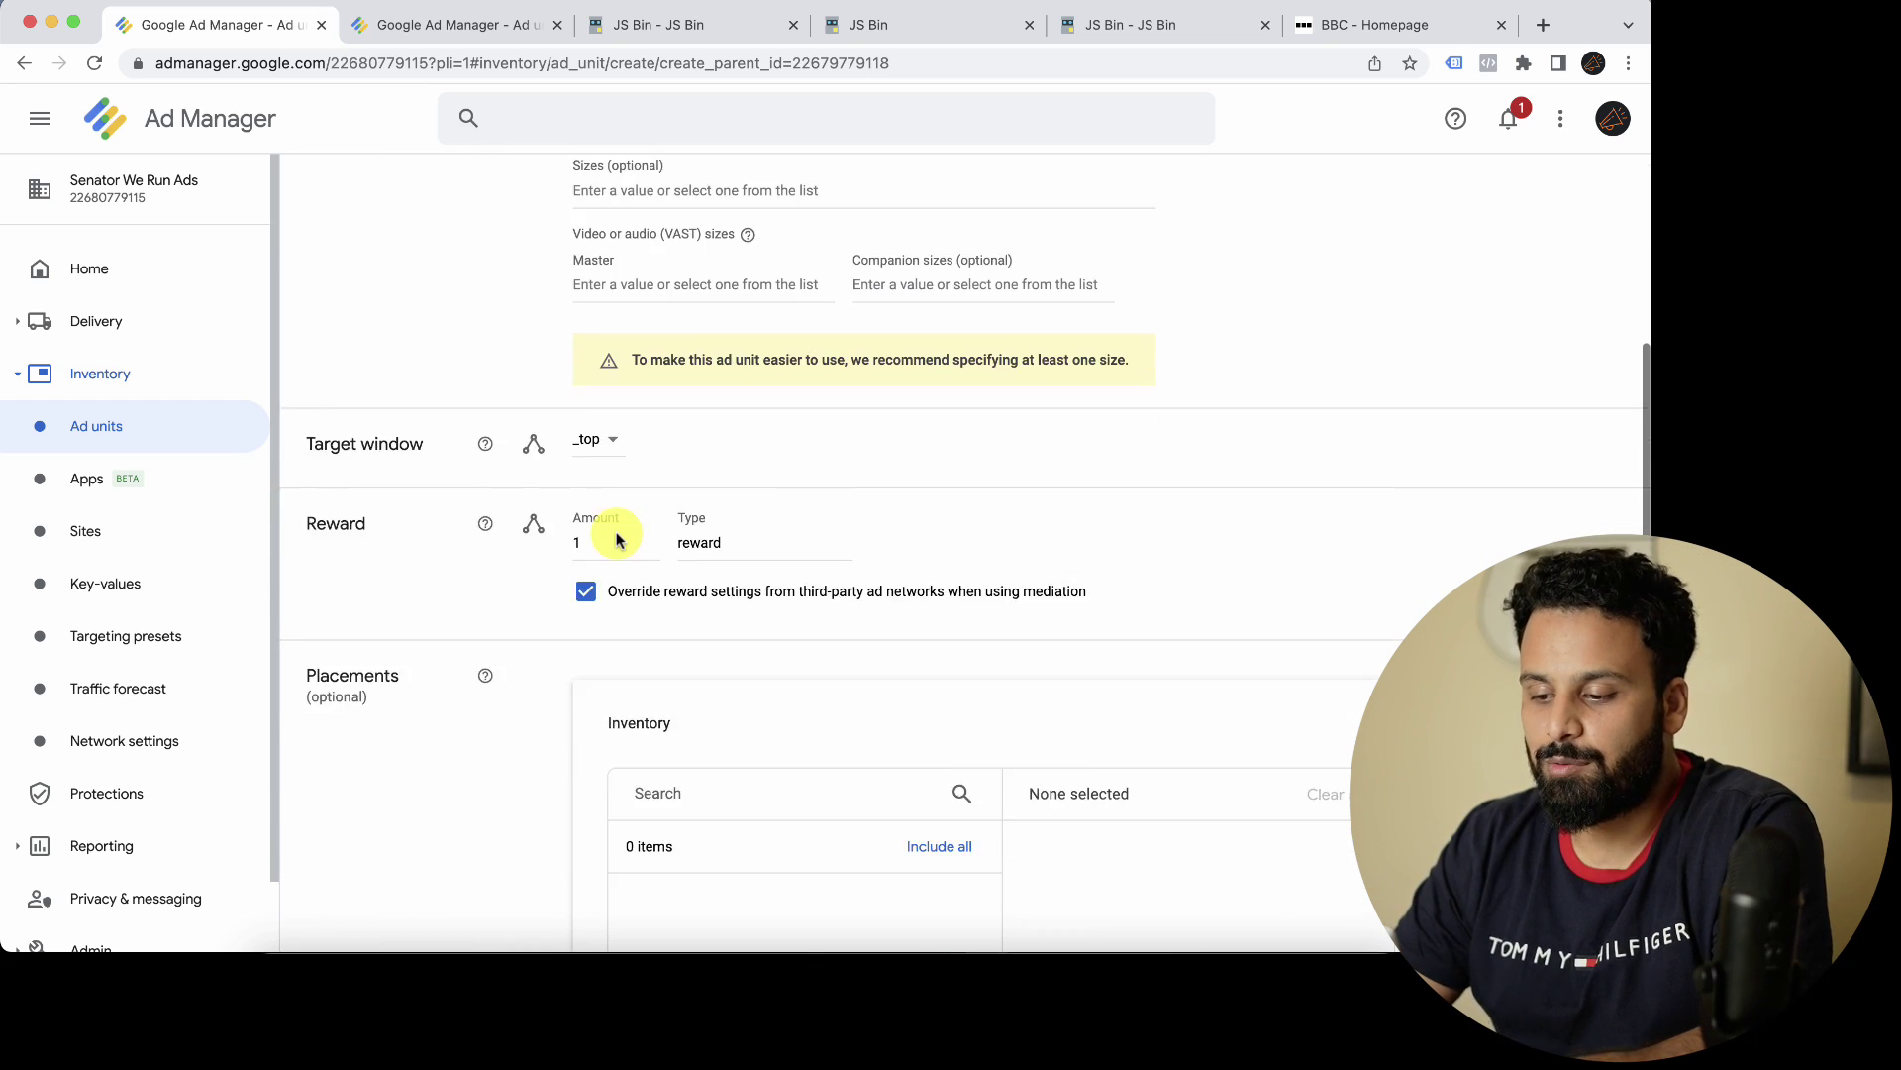
{"action": "scroll", "coordinate": [615, 538], "scroll_direction": "down", "scroll_amount": 2}
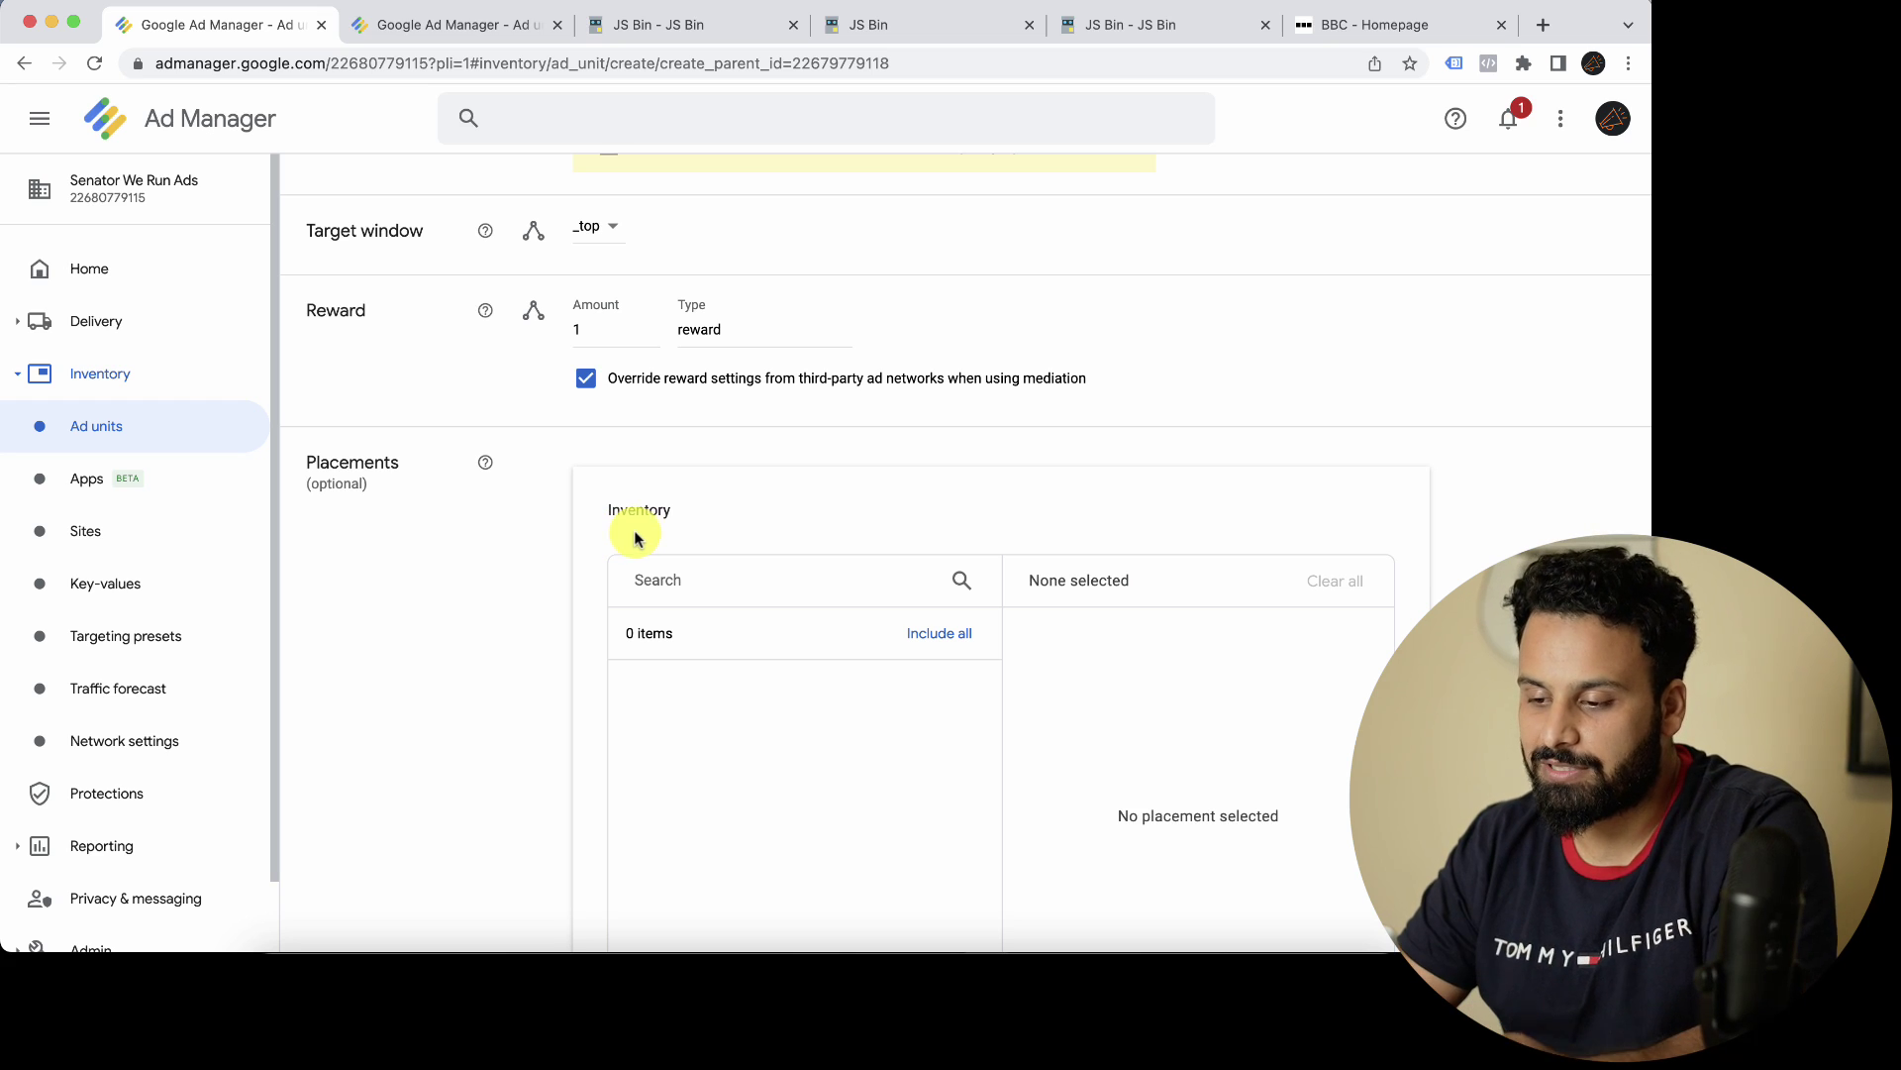
{"action": "scroll", "coordinate": [694, 517], "scroll_direction": "up", "scroll_amount": 3}
{"action": "scroll", "coordinate": [692, 513], "scroll_direction": "up", "scroll_amount": 4}
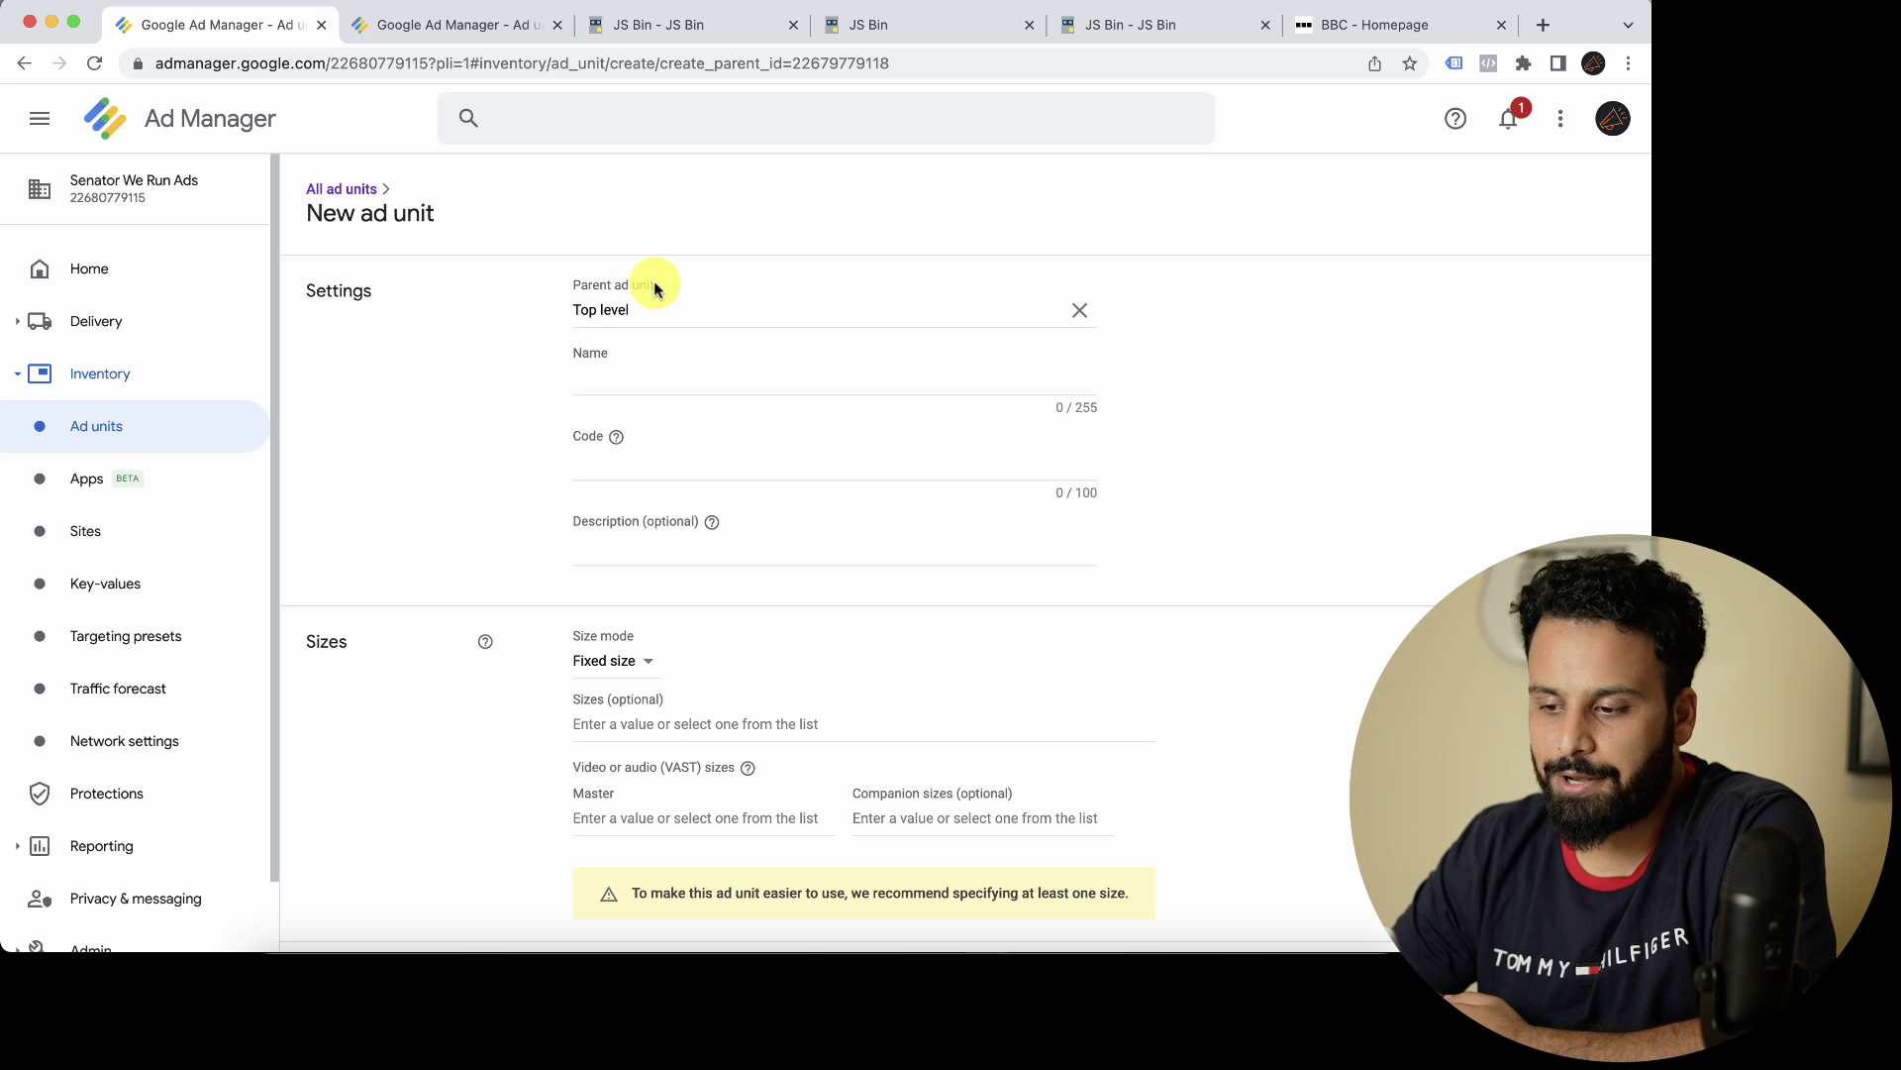
Step: Name the ad unit Homepage-top, checking the BBC homepage's top banner placement for reference
{"action": "left_click", "coordinate": [658, 390]}
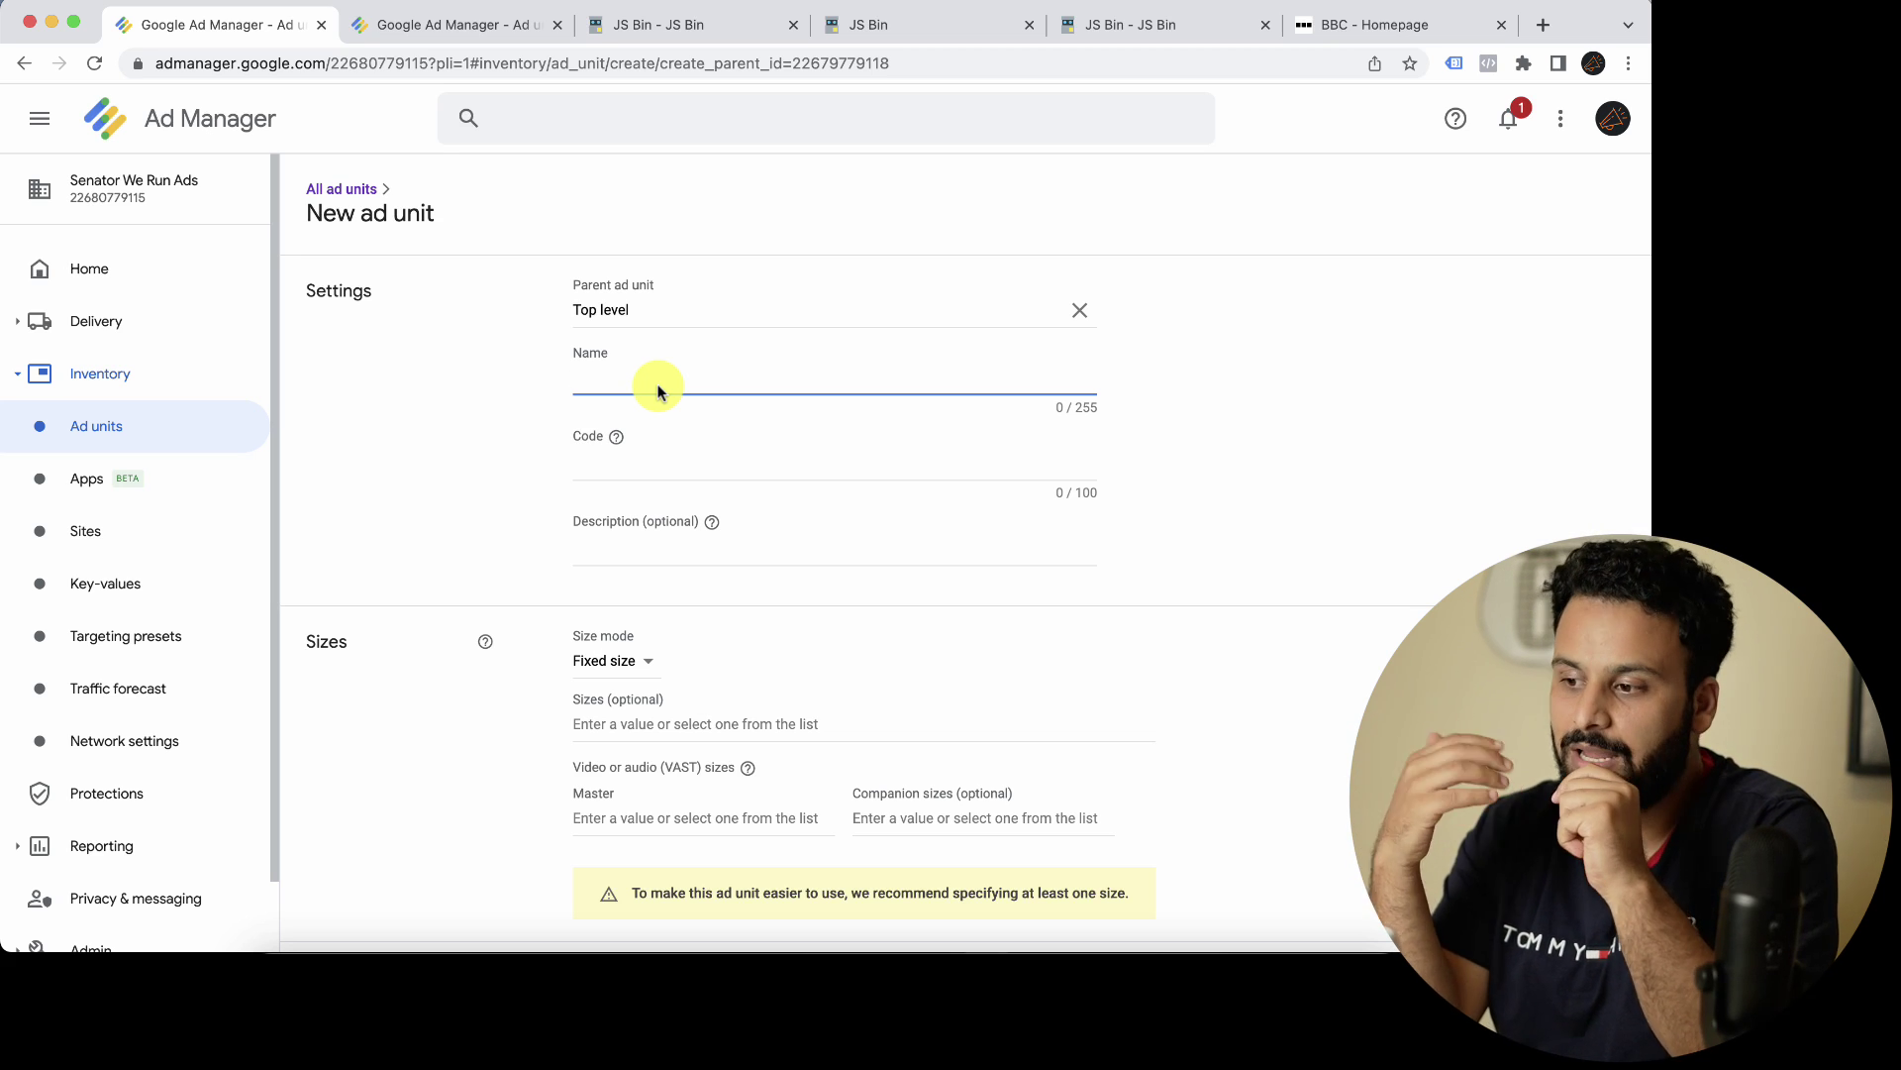
{"action": "left_click", "coordinate": [1386, 25]}
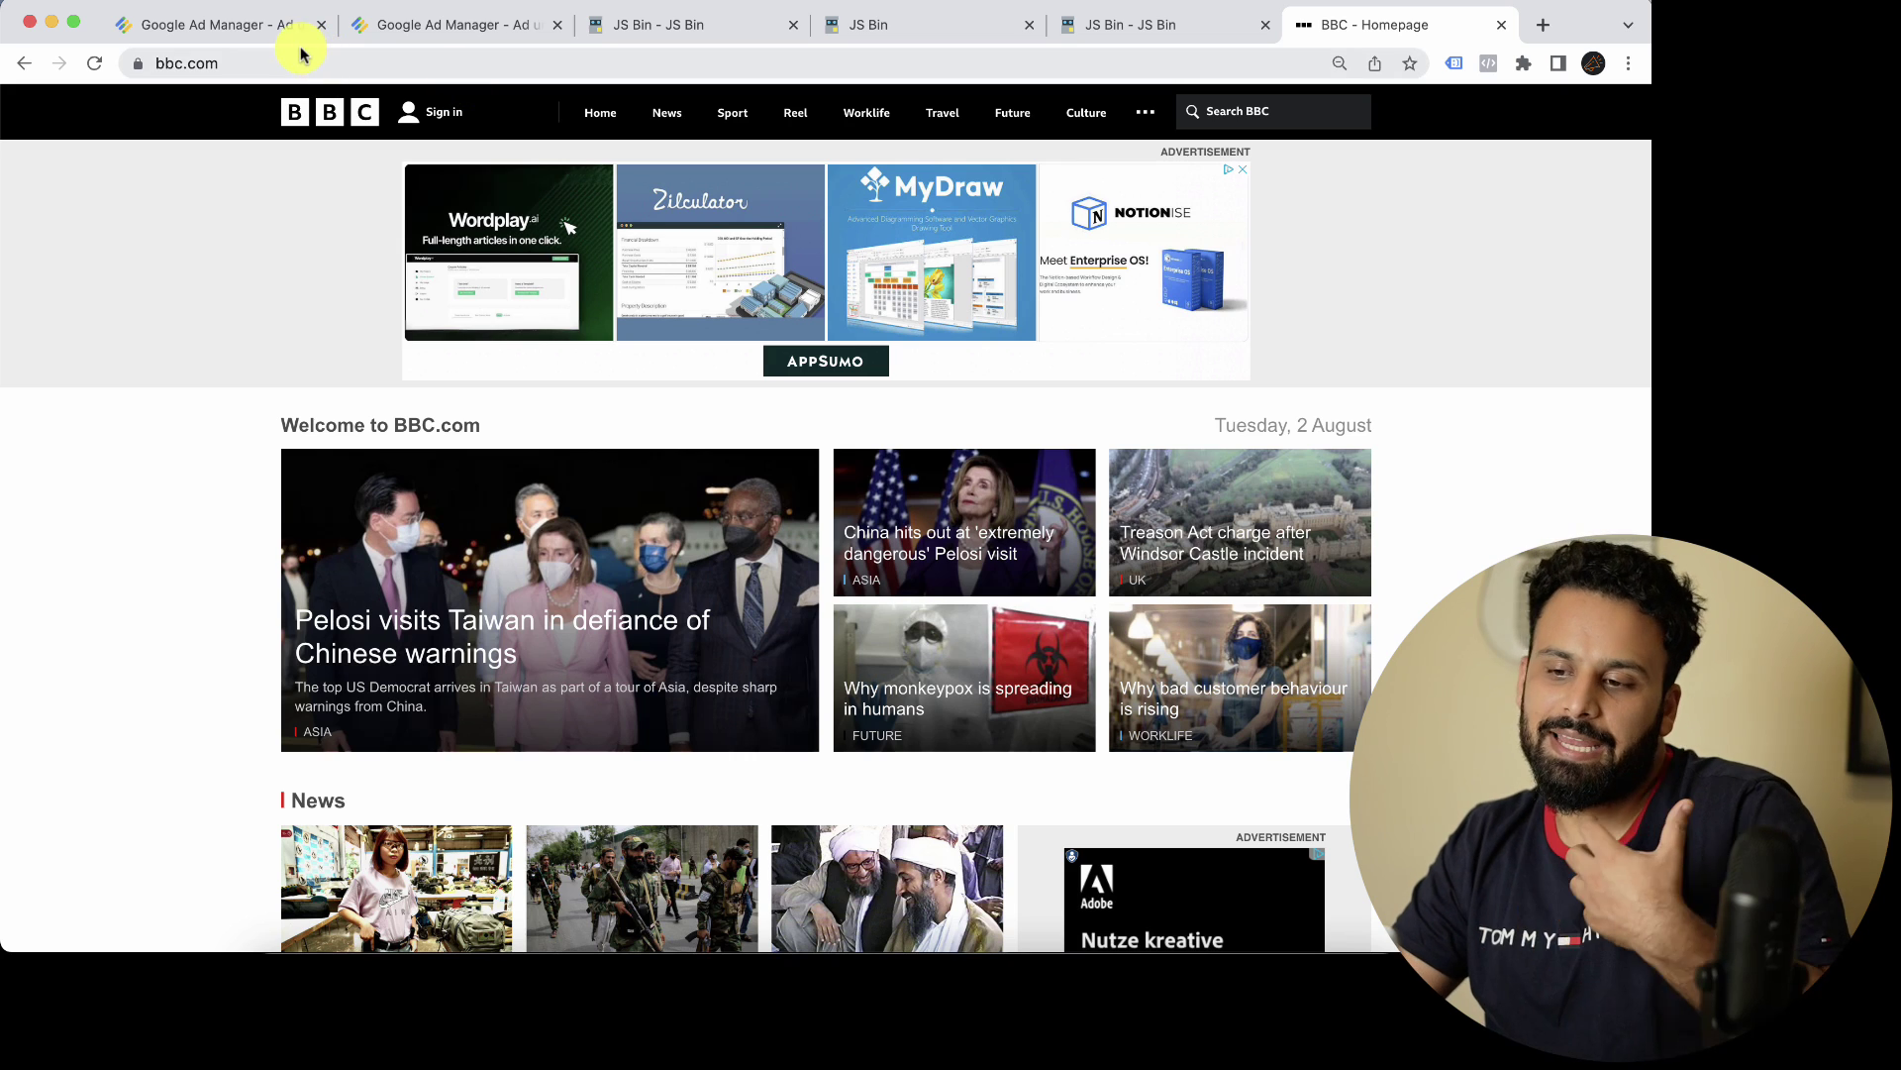
{"action": "left_click", "coordinate": [221, 38]}
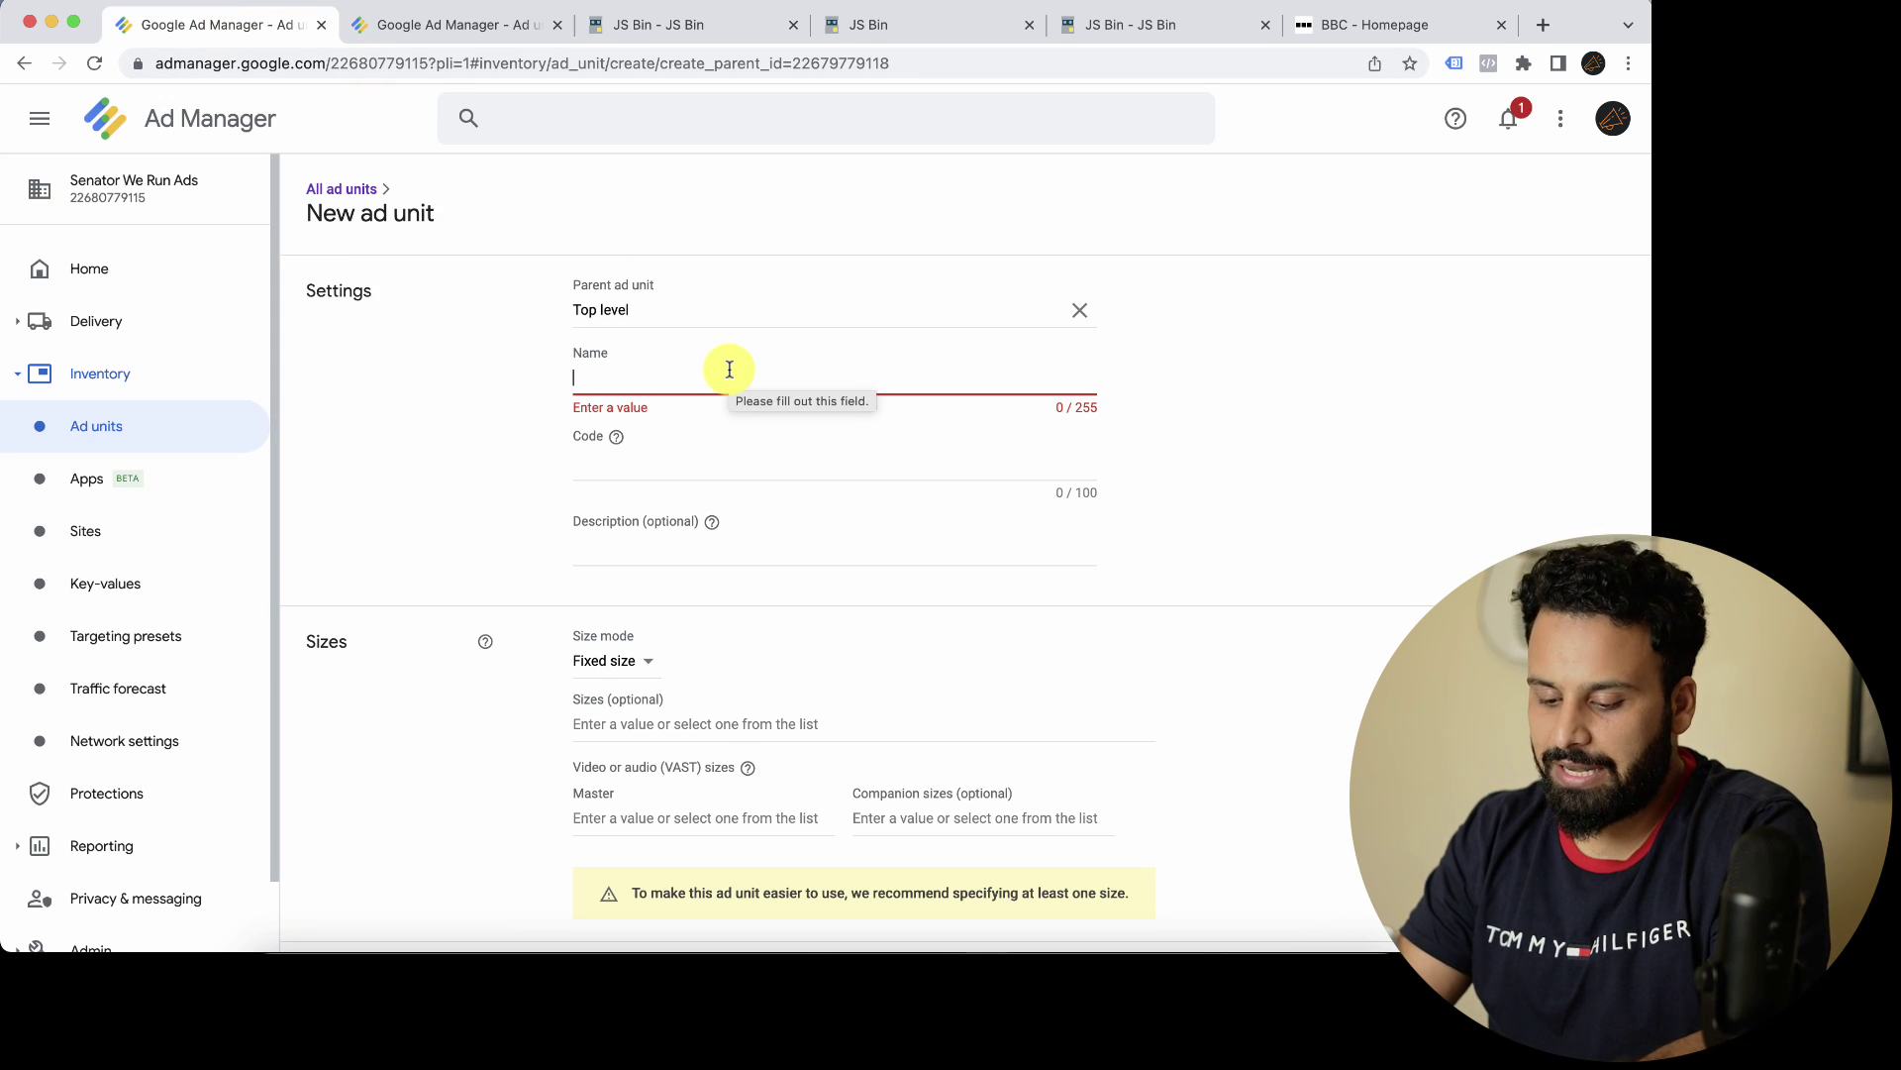
{"action": "type", "text": "Homepage"}
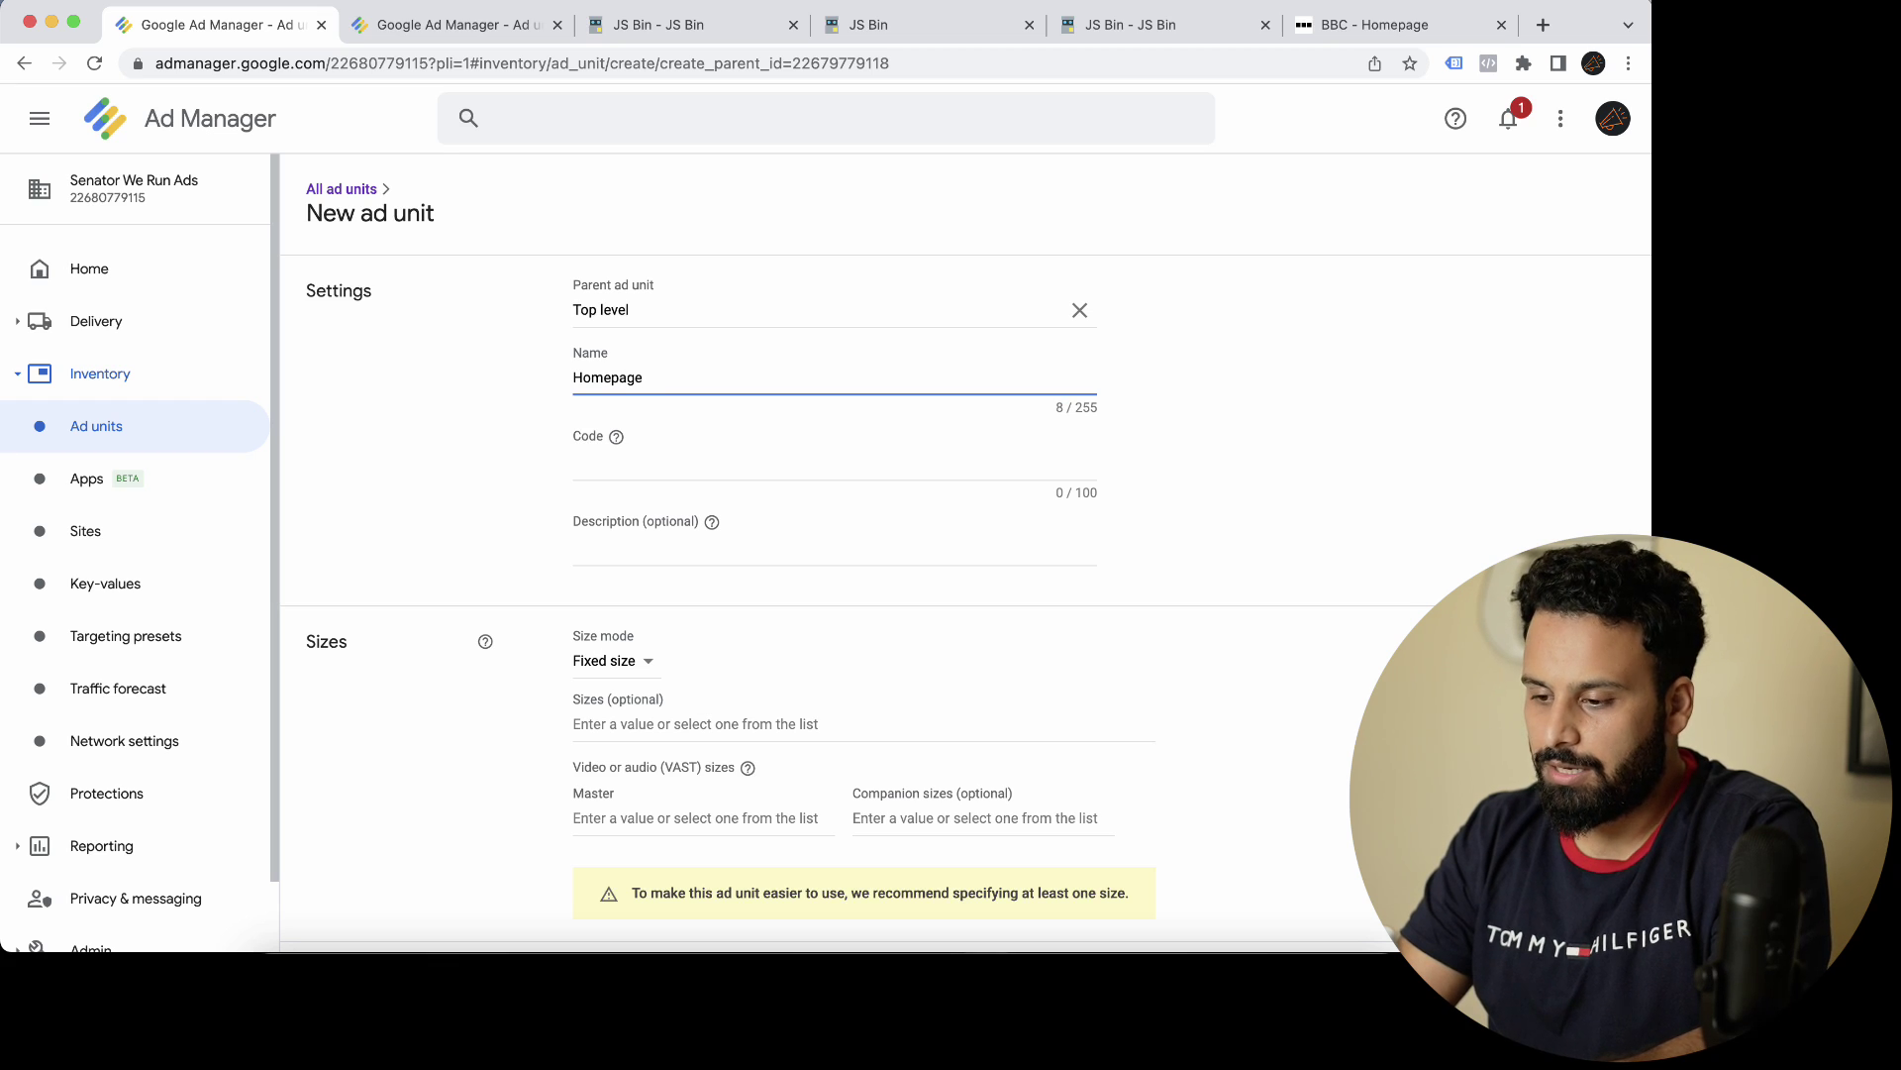
{"action": "type", "text": "-top"}
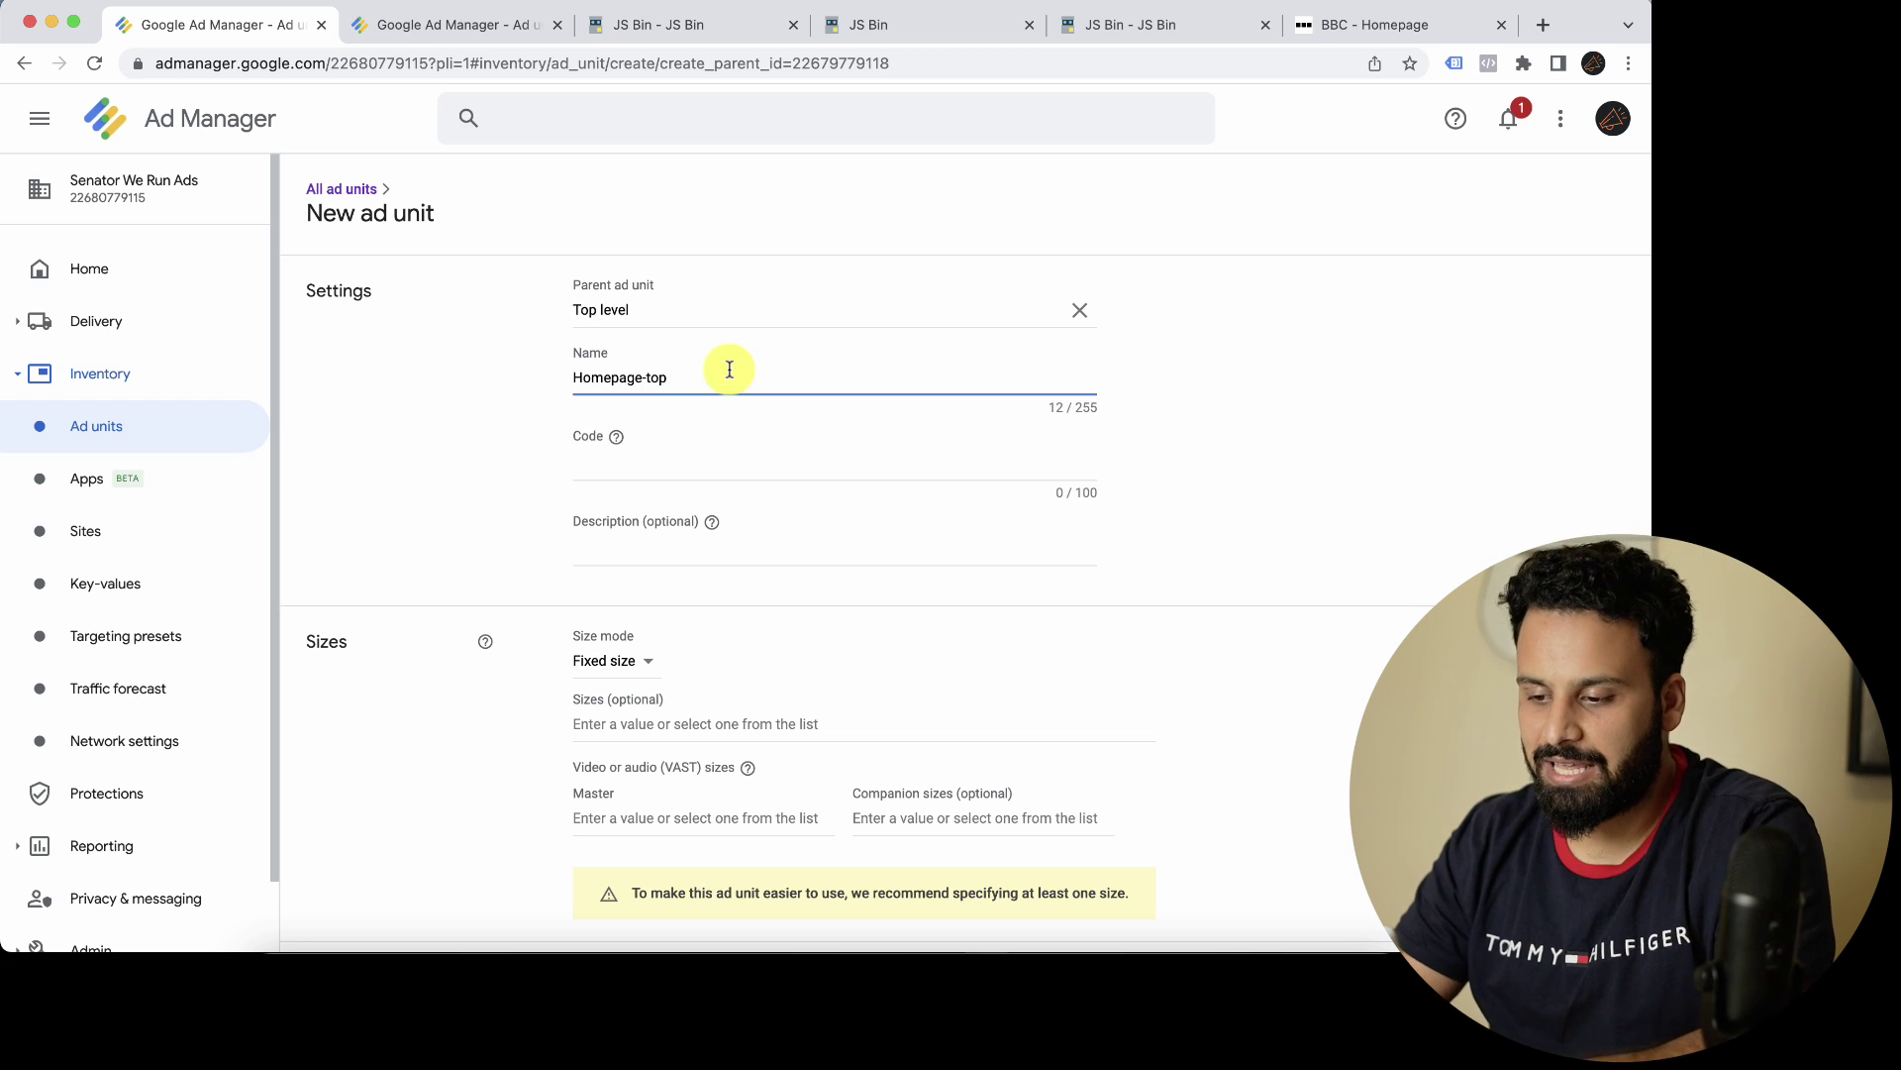
{"action": "left_click", "coordinate": [687, 467]}
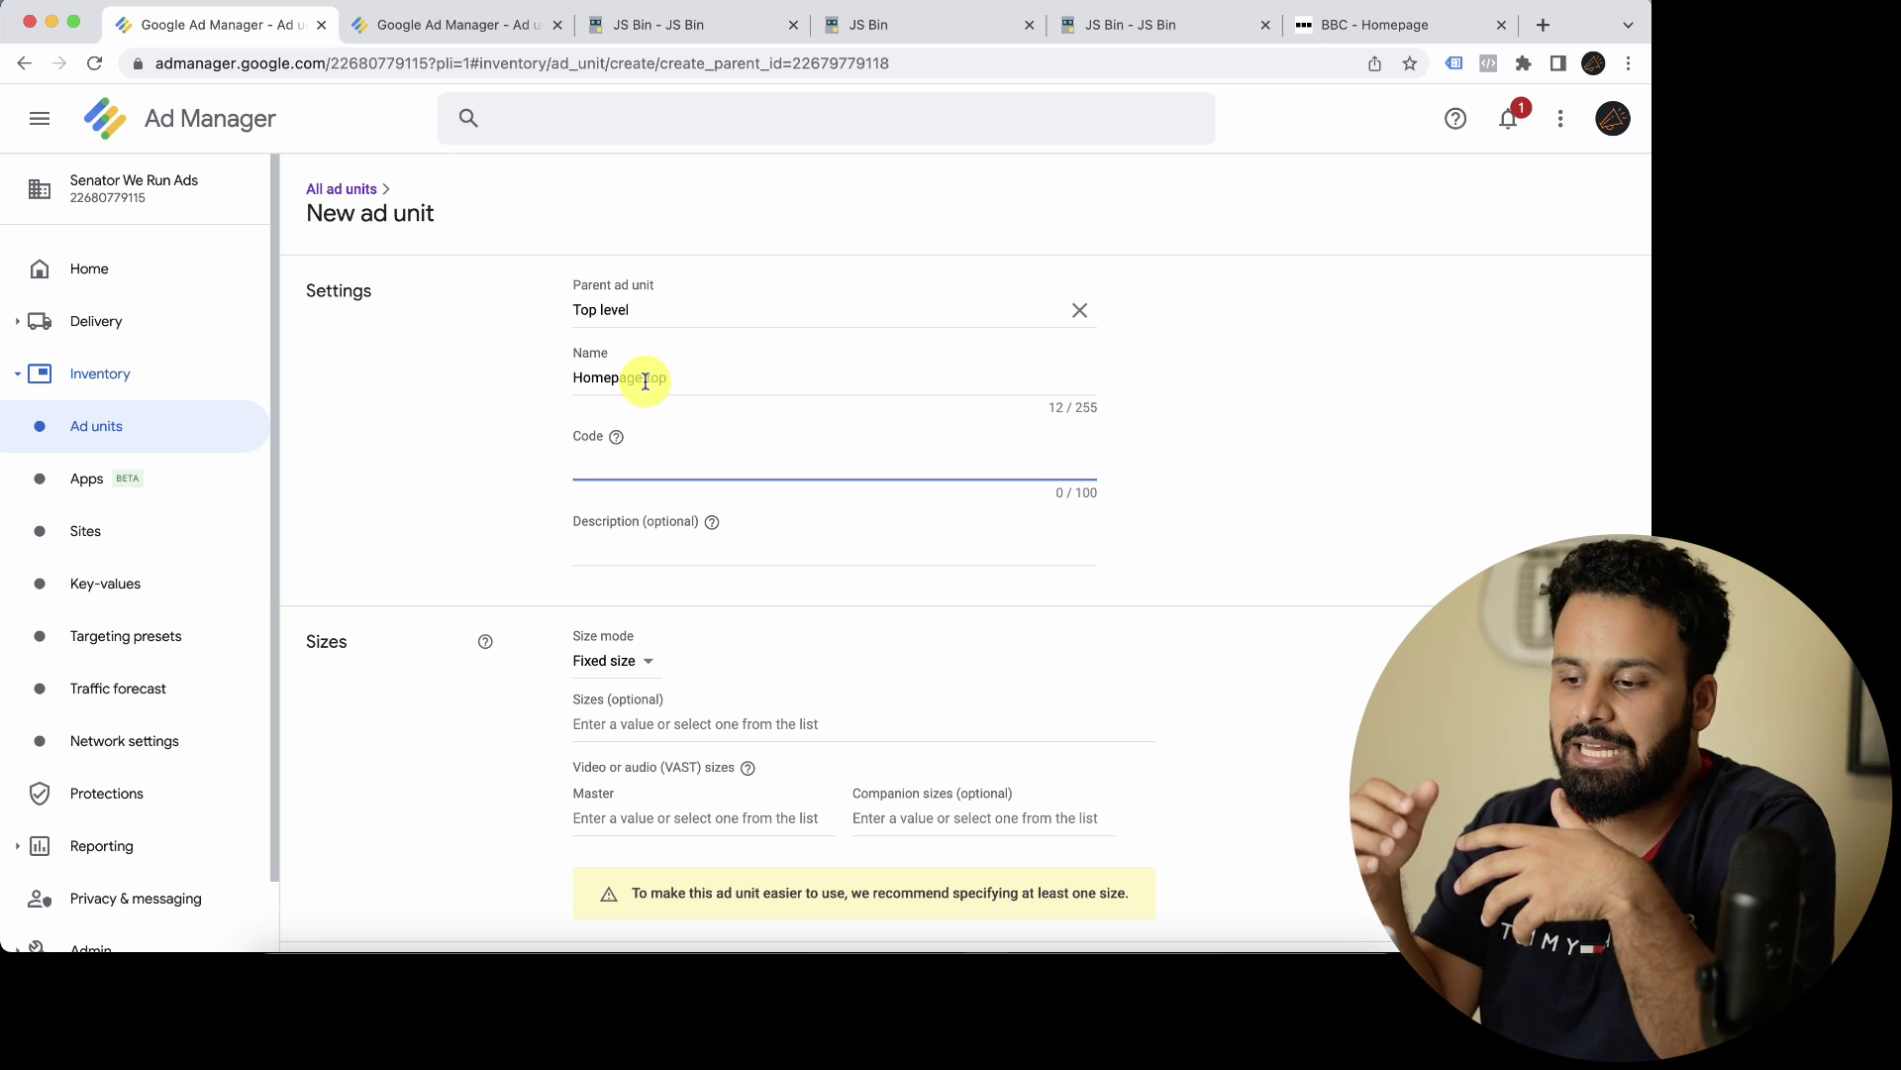
{"action": "left_click", "coordinate": [717, 382]}
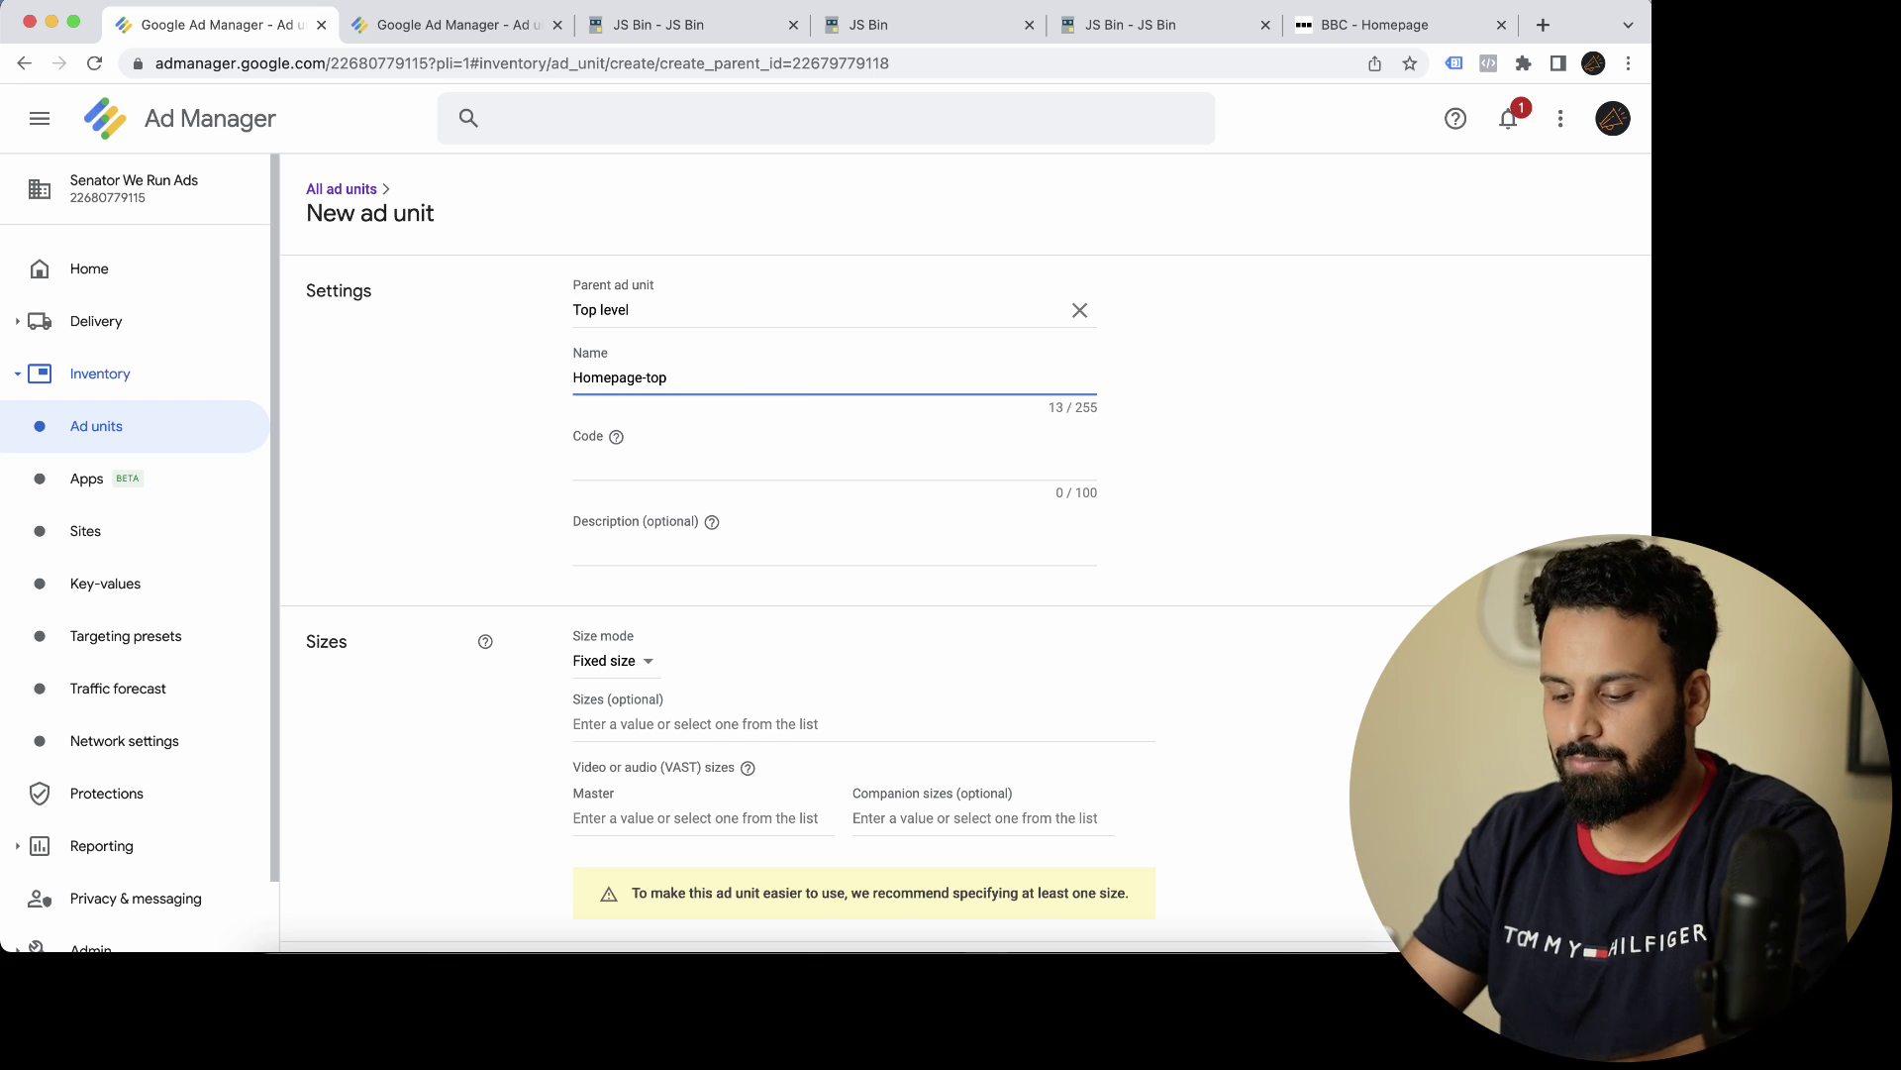
{"action": "type", "text": "bbc.com"}
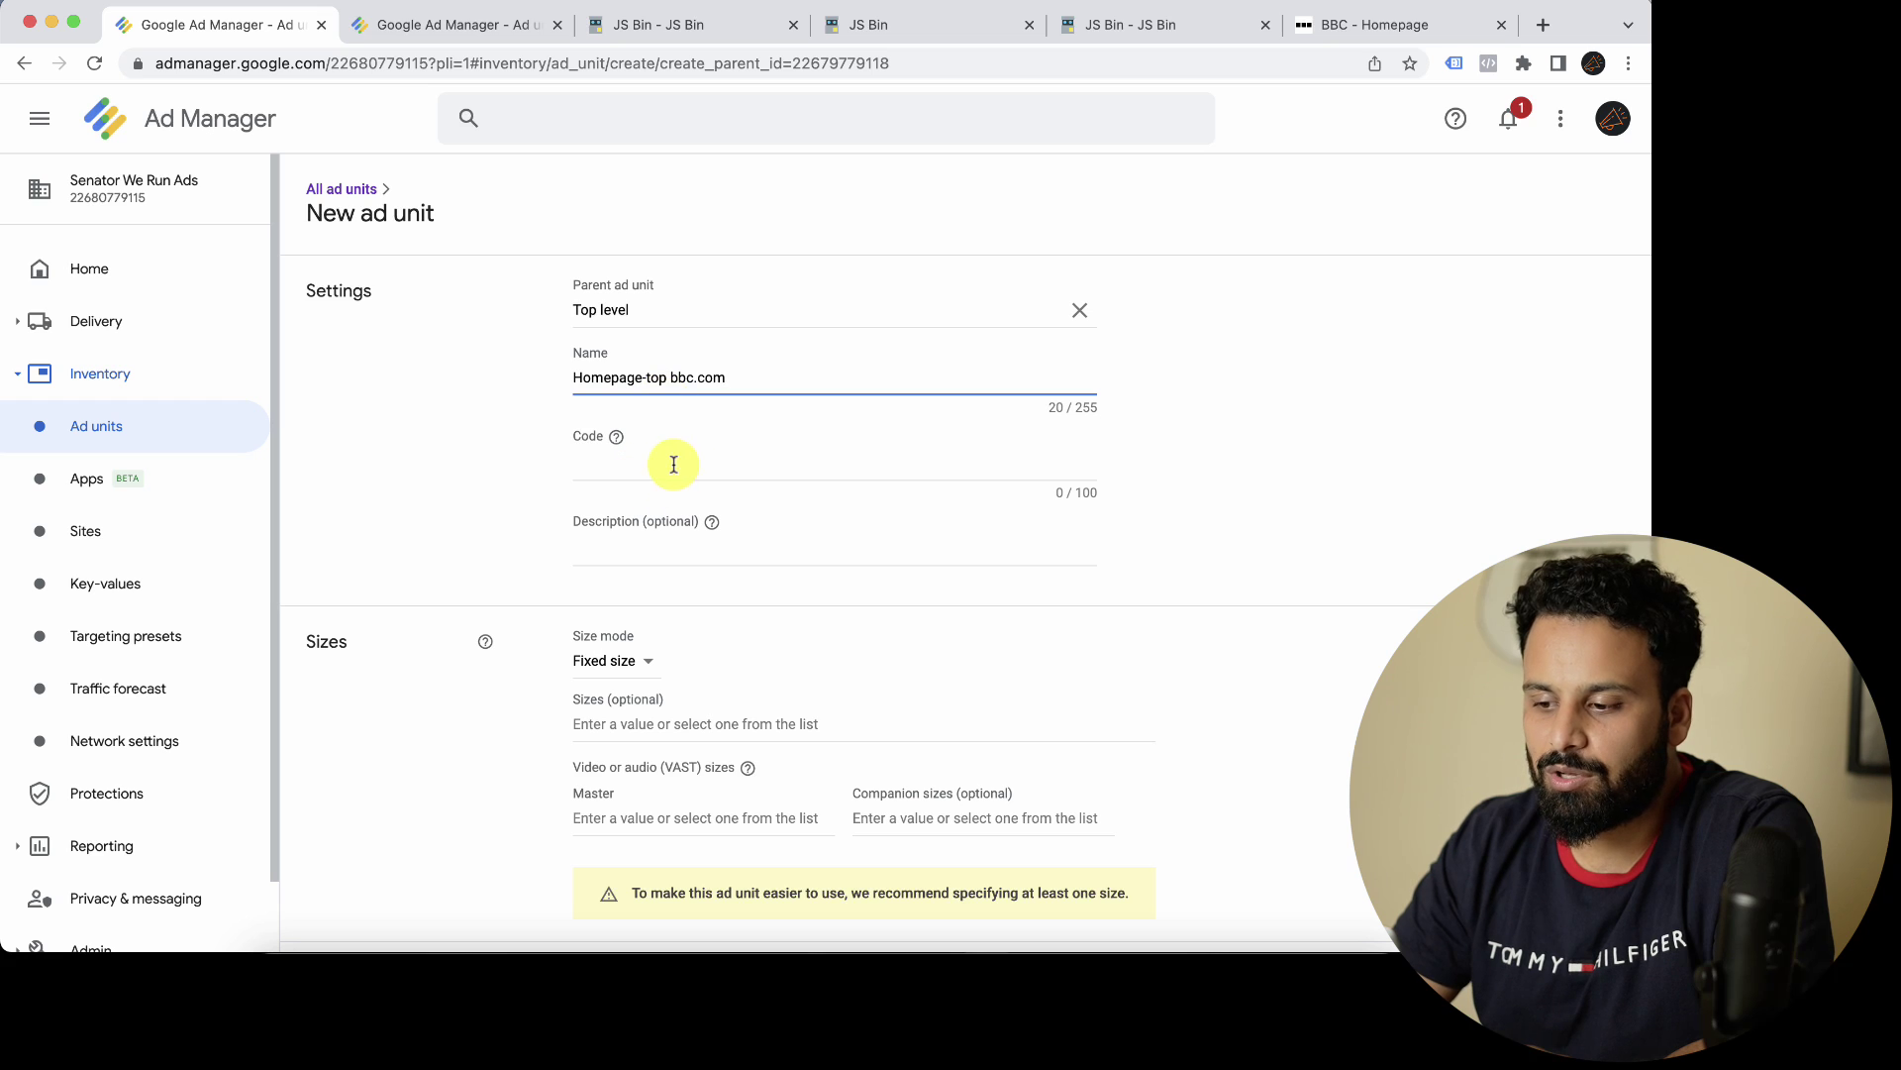
{"action": "left_click_drag", "start_coordinate": [672, 377], "coordinate": [751, 377]}
{"action": "key", "text": "BackSpace"}
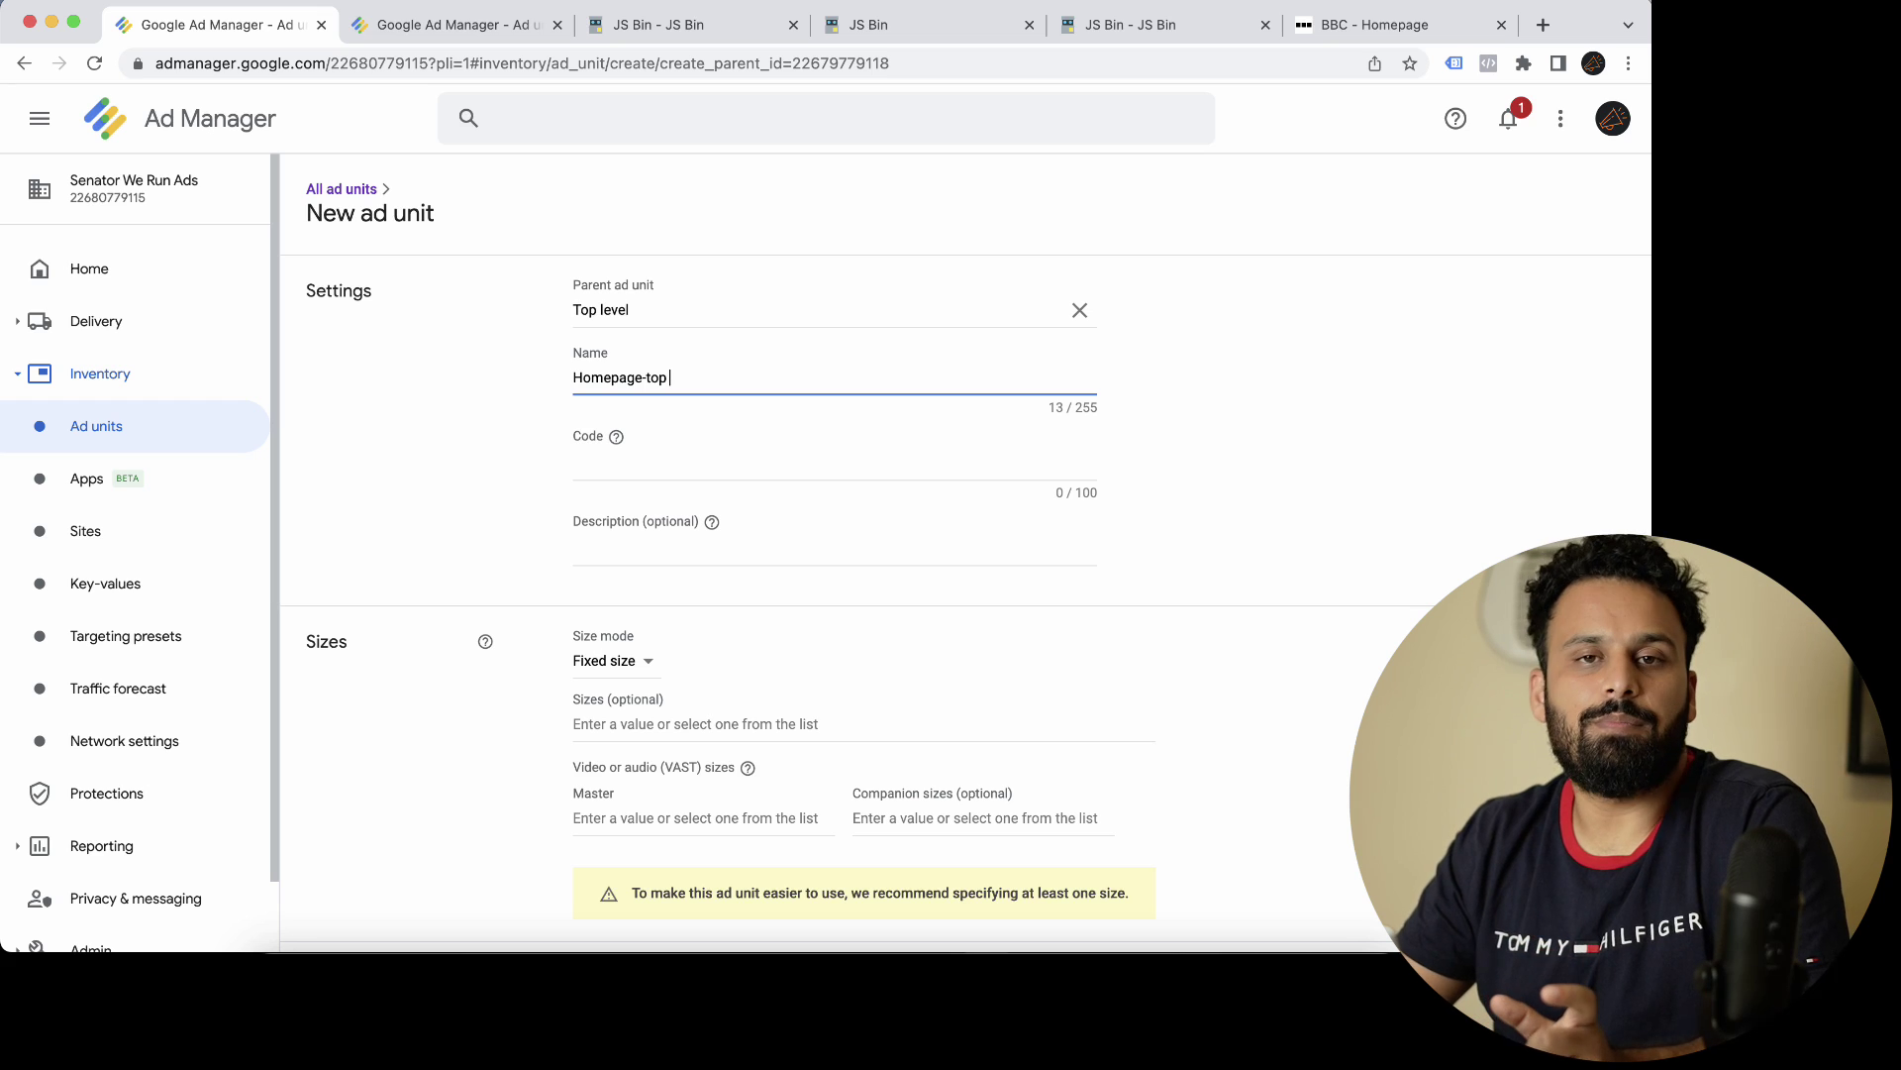
{"action": "left_click", "coordinate": [711, 423]}
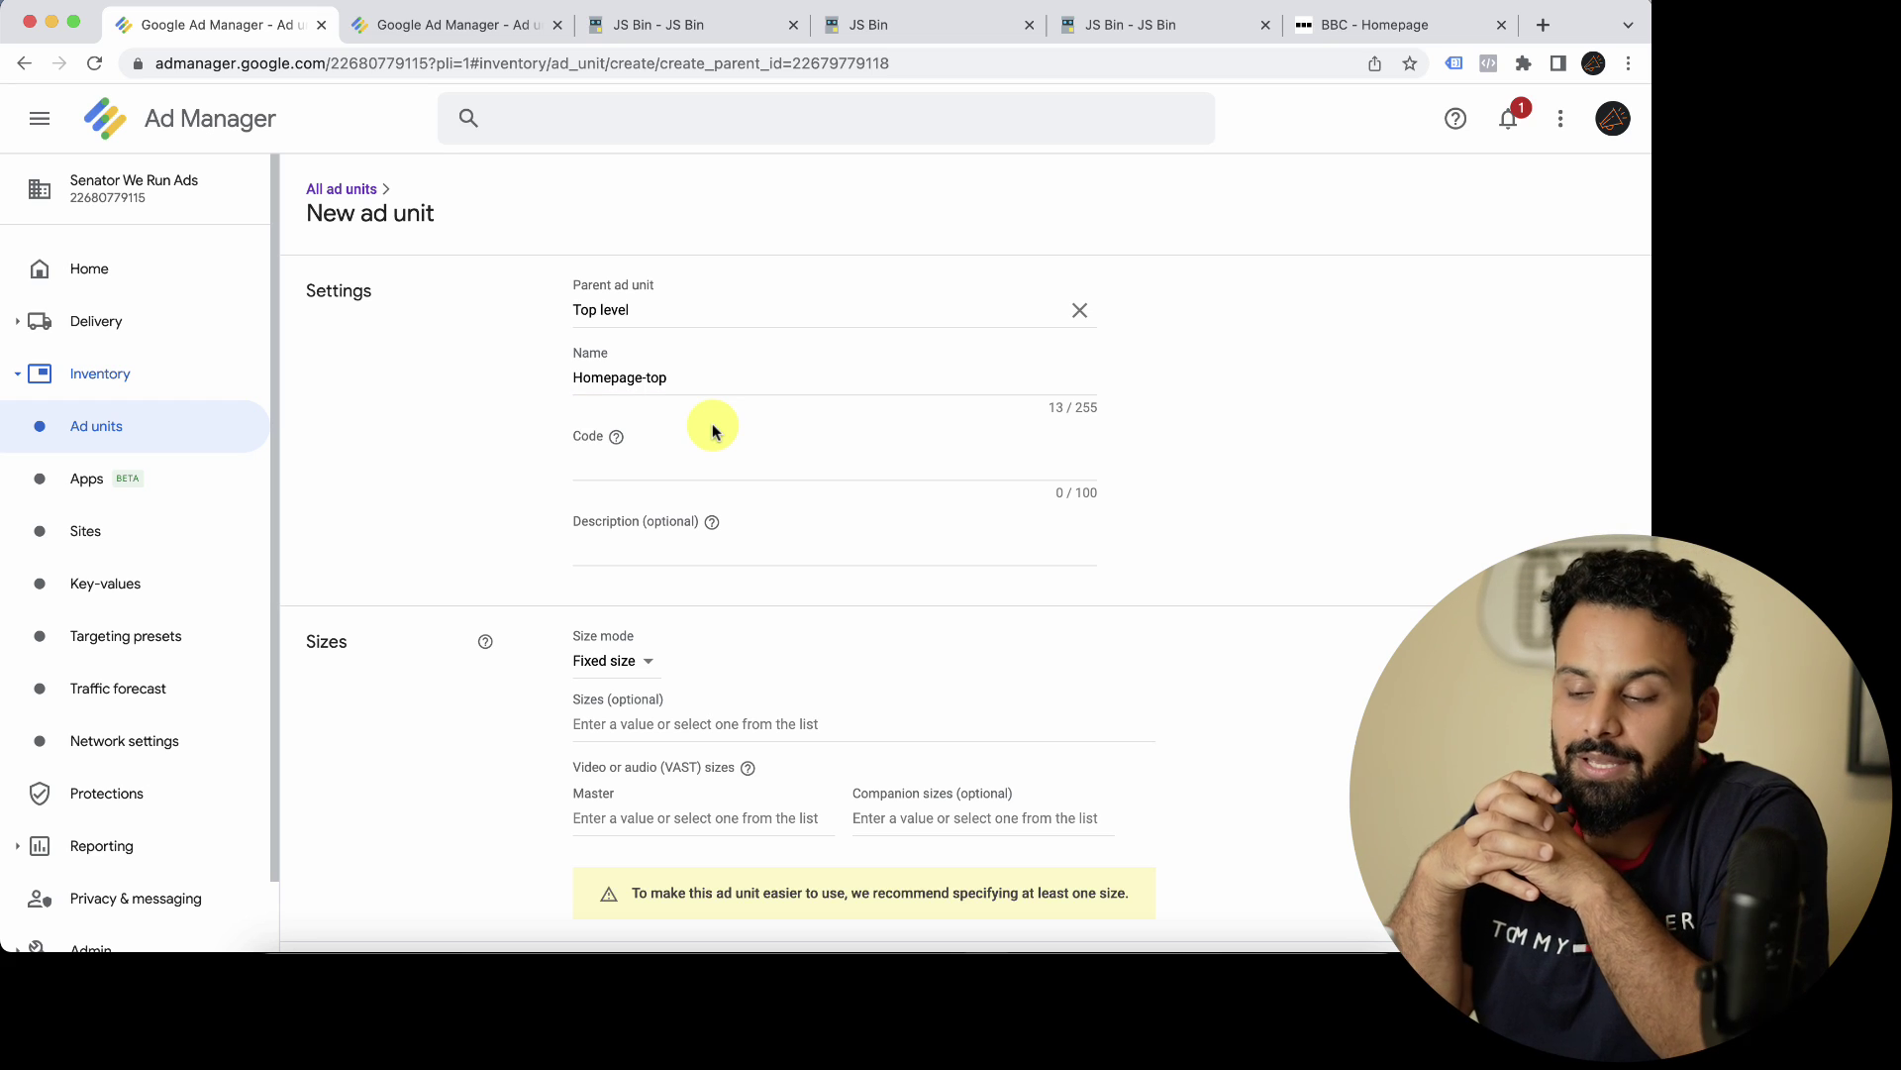
Step: Copy the ad unit's name Homepage-top into its code field
{"action": "left_click", "coordinate": [673, 378]}
{"action": "left_click_drag", "start_coordinate": [673, 378], "coordinate": [551, 382]}
{"action": "left_click", "coordinate": [635, 490]}
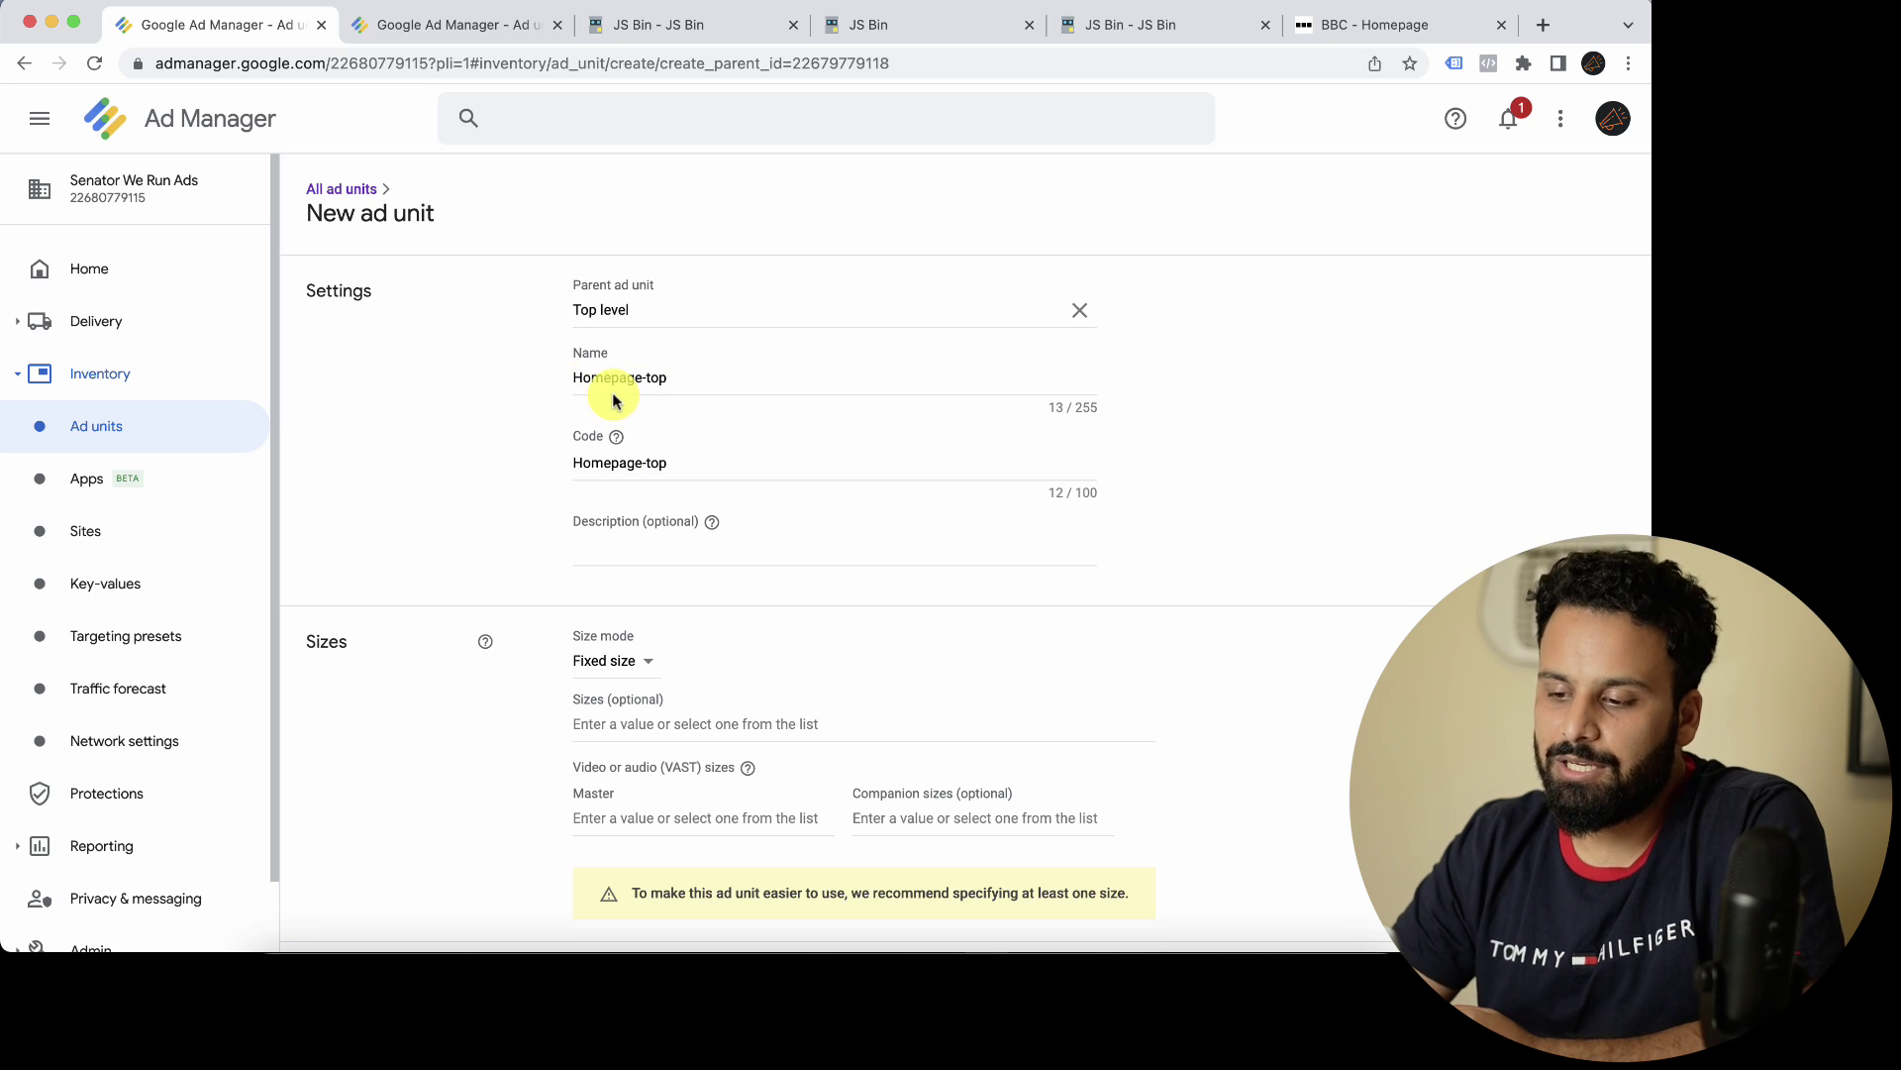
Step: Enter description "This ad unit is for home page of bbc.com, only Tier 1 advertisers should be trafficked. Please reach out to central team if you have questions"
{"action": "left_click", "coordinate": [661, 554]}
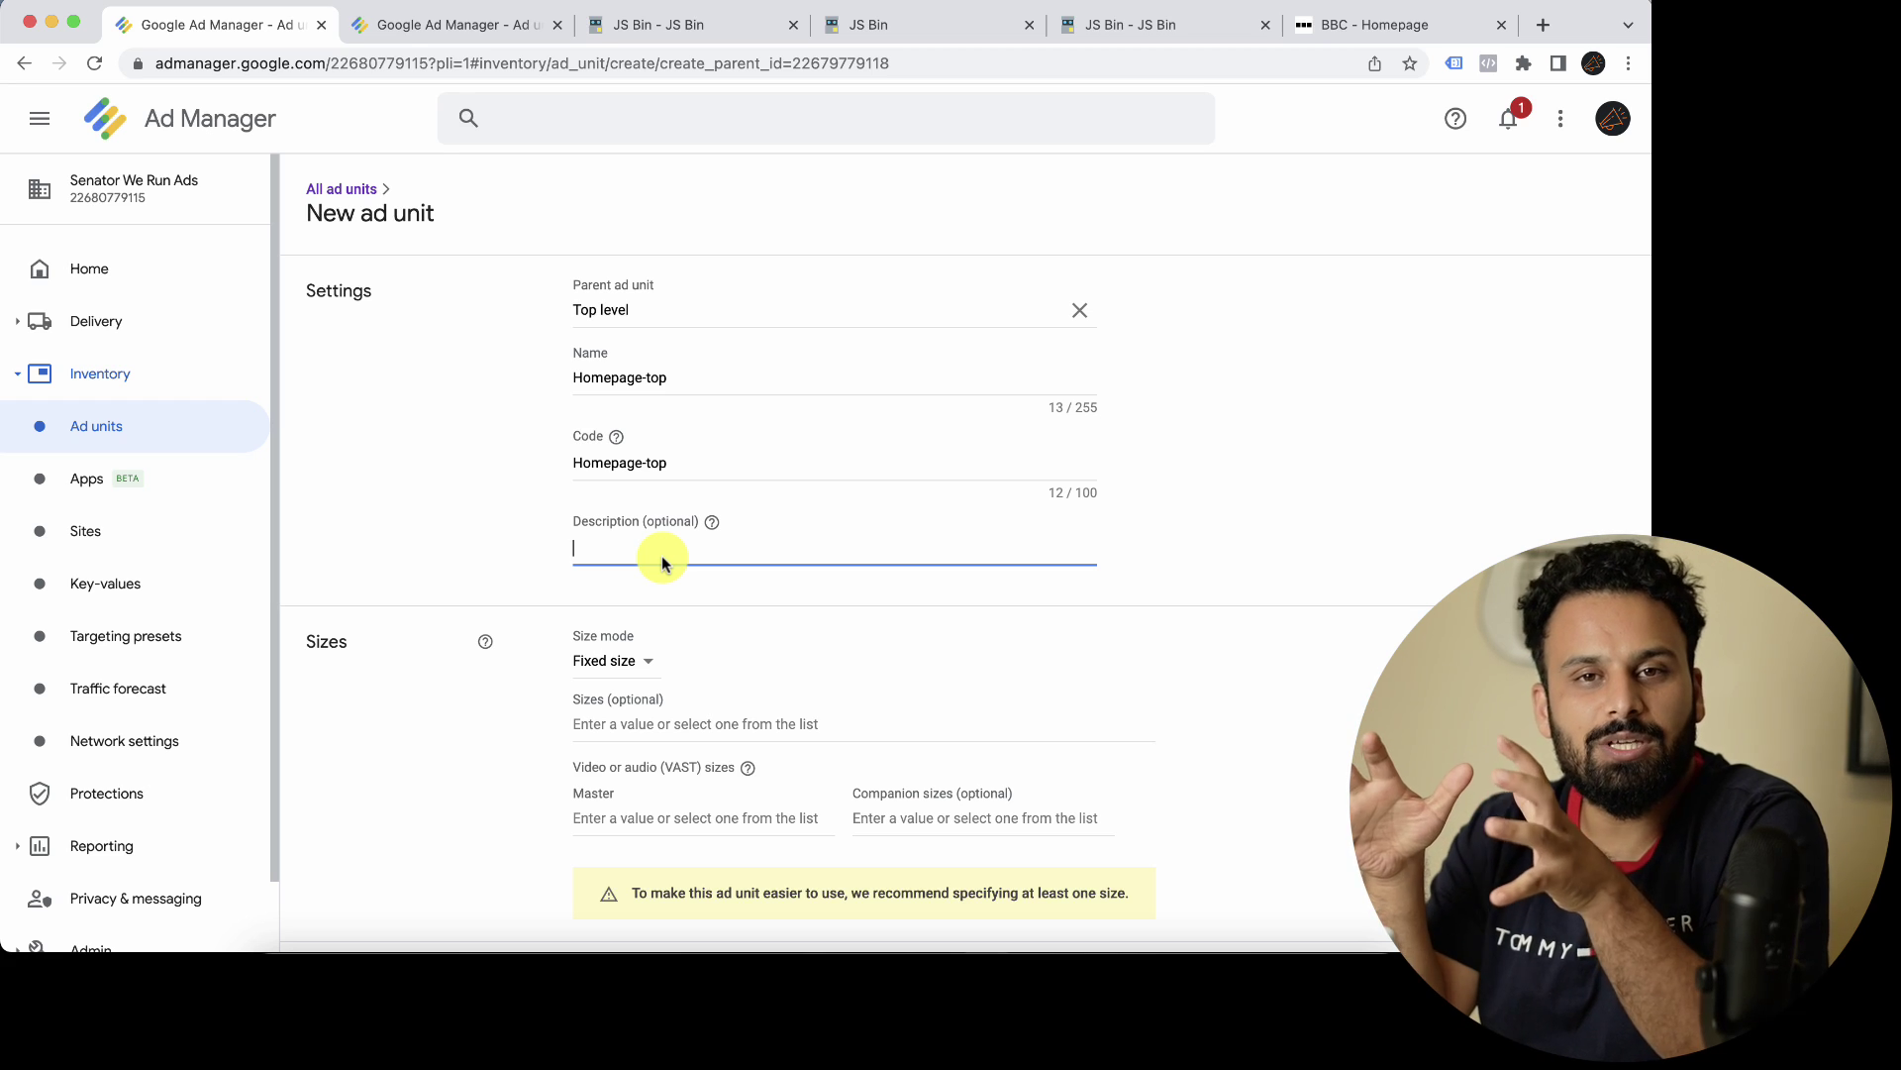
{"action": "type", "text": "This ad unit is for home page of bbc.com, only Tier 1 advertisers should be trafficked. Please reach out to central team if you have questions"}
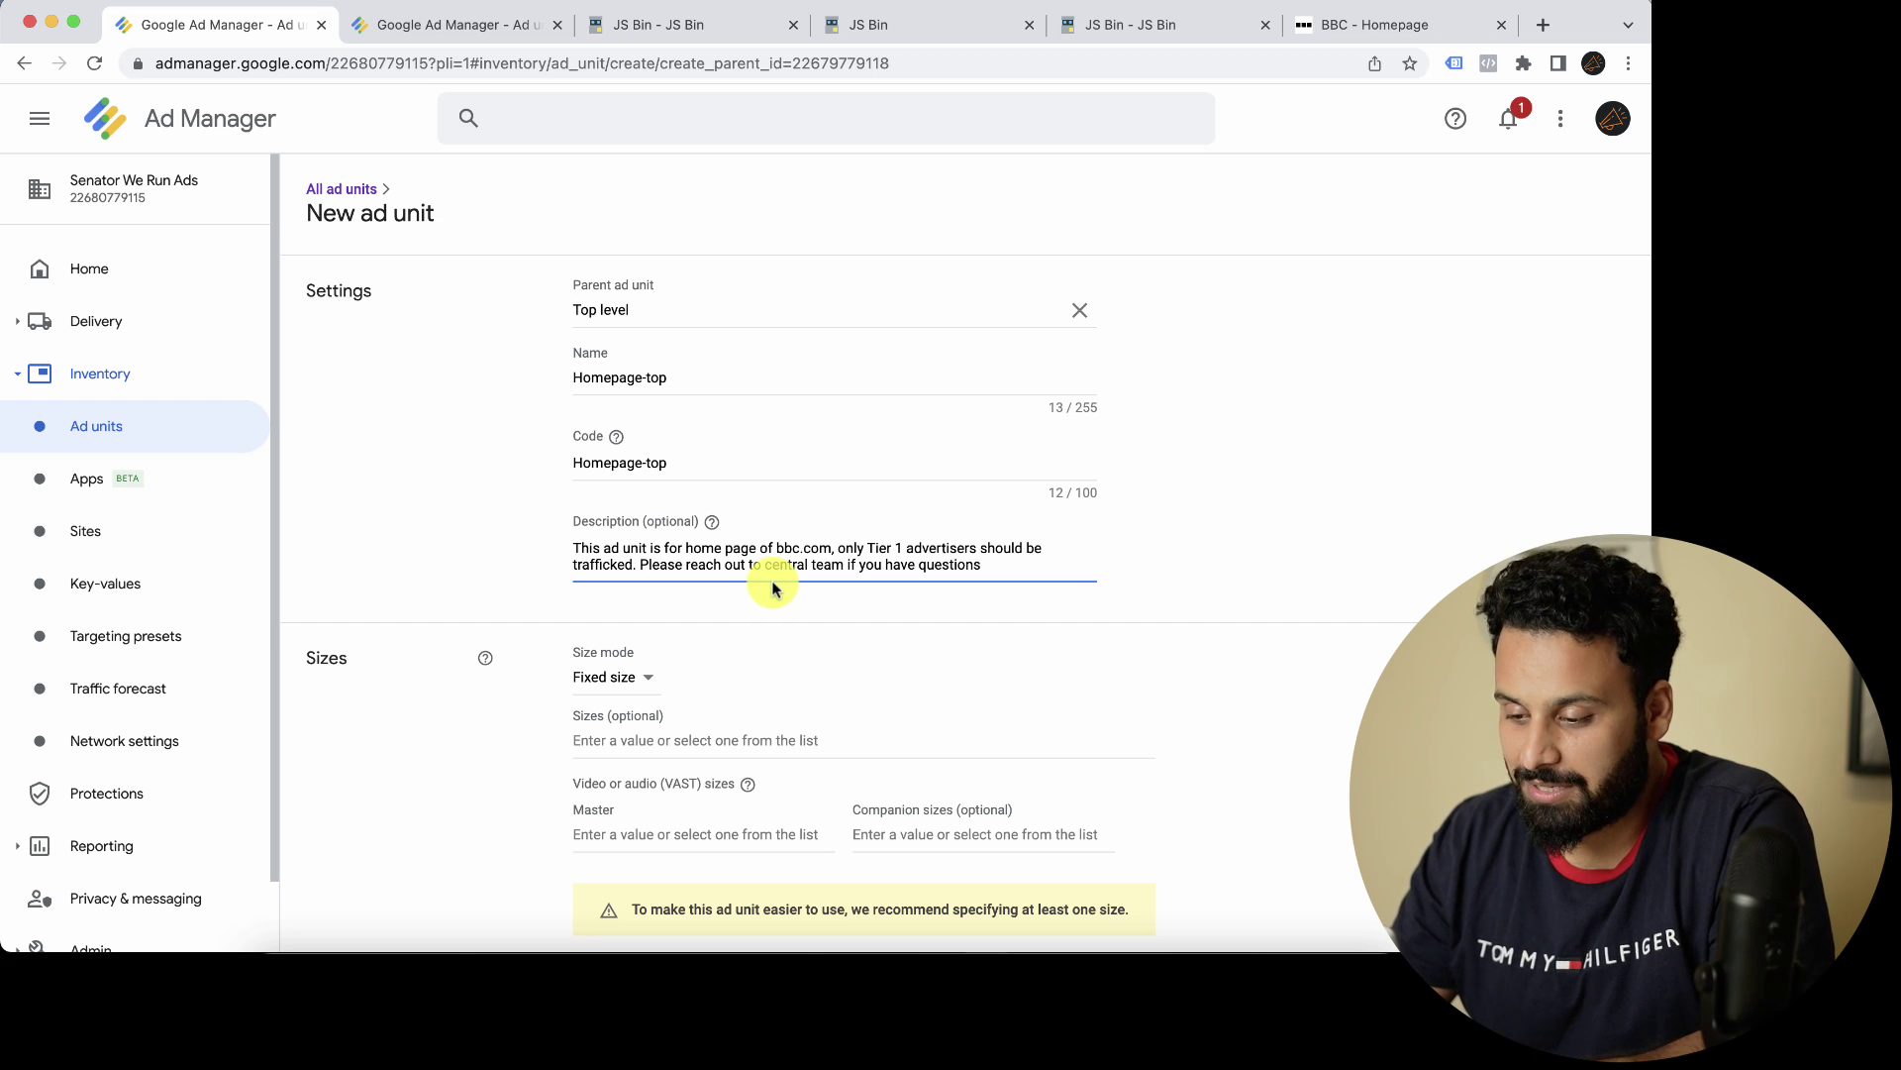
{"action": "scroll", "coordinate": [787, 594], "scroll_direction": "down", "scroll_amount": 2}
{"action": "scroll", "coordinate": [798, 598], "scroll_direction": "down", "scroll_amount": 5}
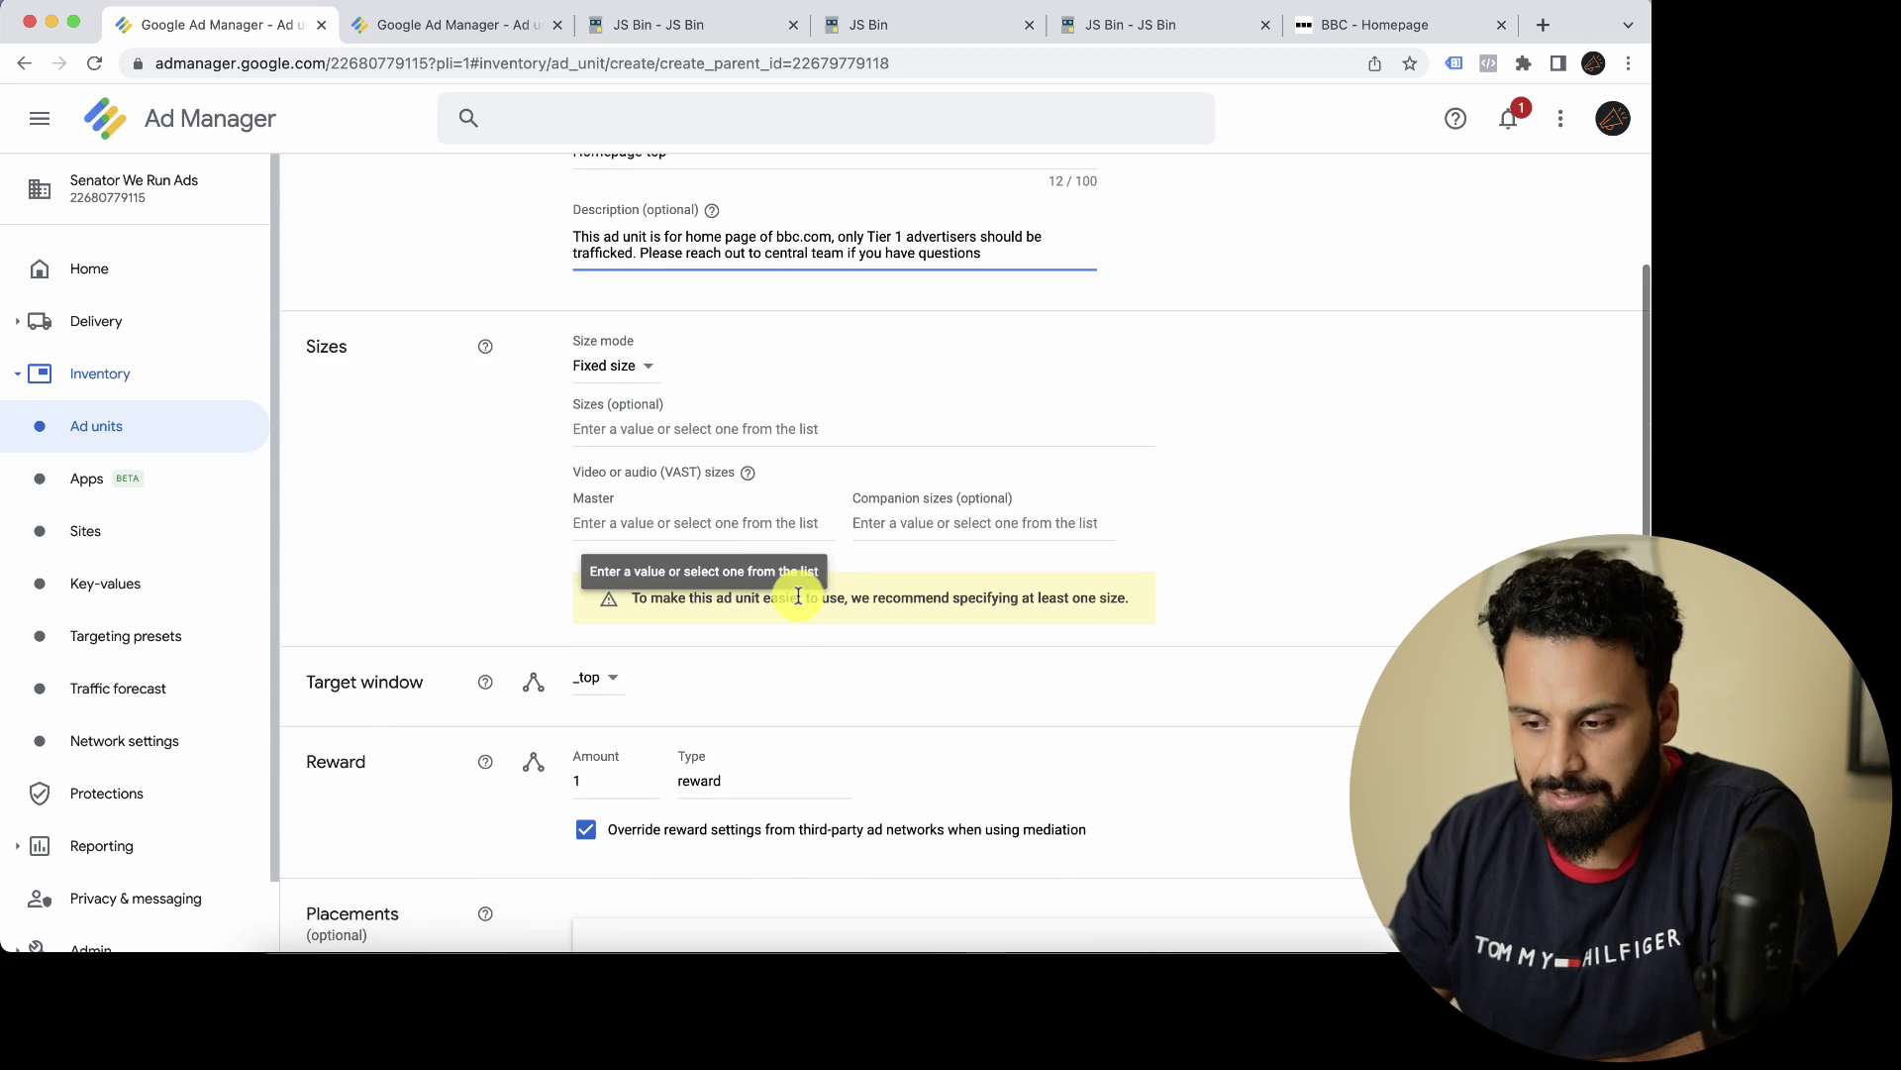
{"action": "scroll", "coordinate": [798, 598], "scroll_direction": "down", "scroll_amount": 1}
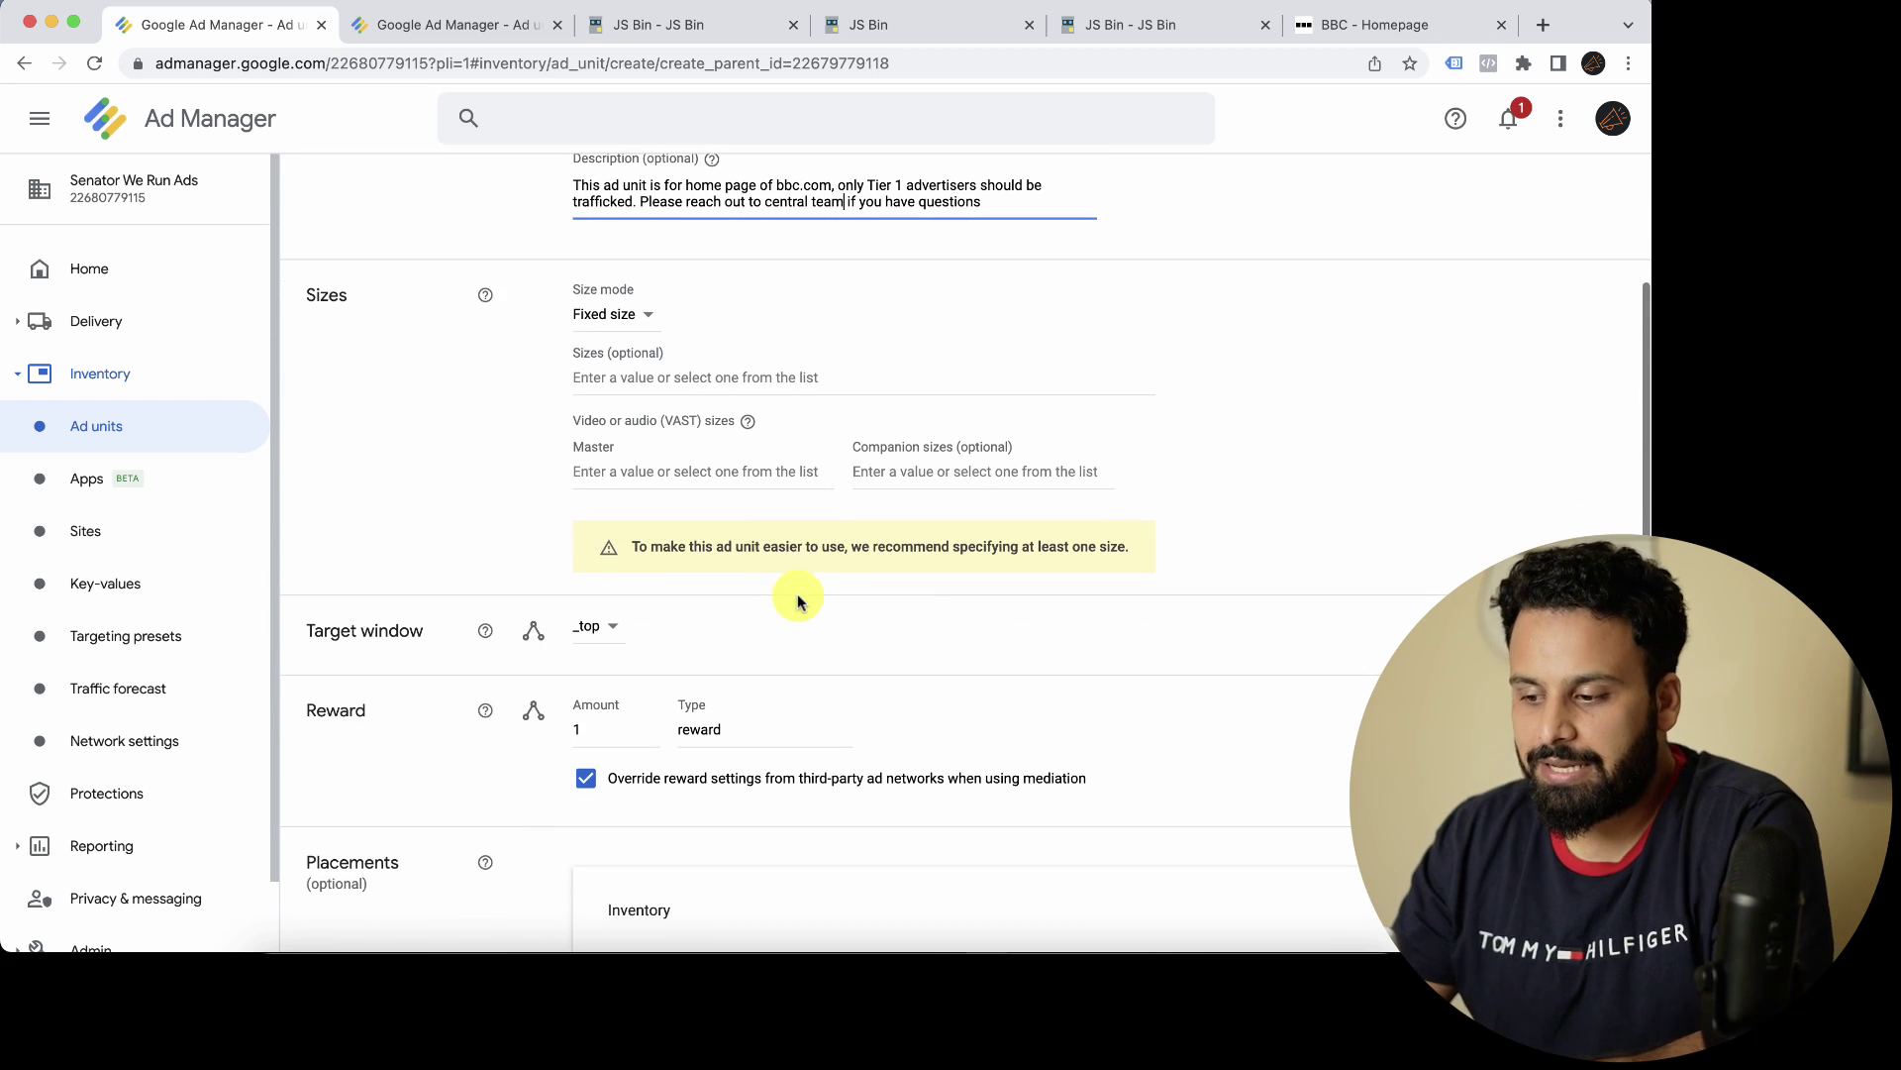
Step: Switch to the BBC homepage and examine the ad placements and their sizes along the page
{"action": "left_click", "coordinate": [1357, 28]}
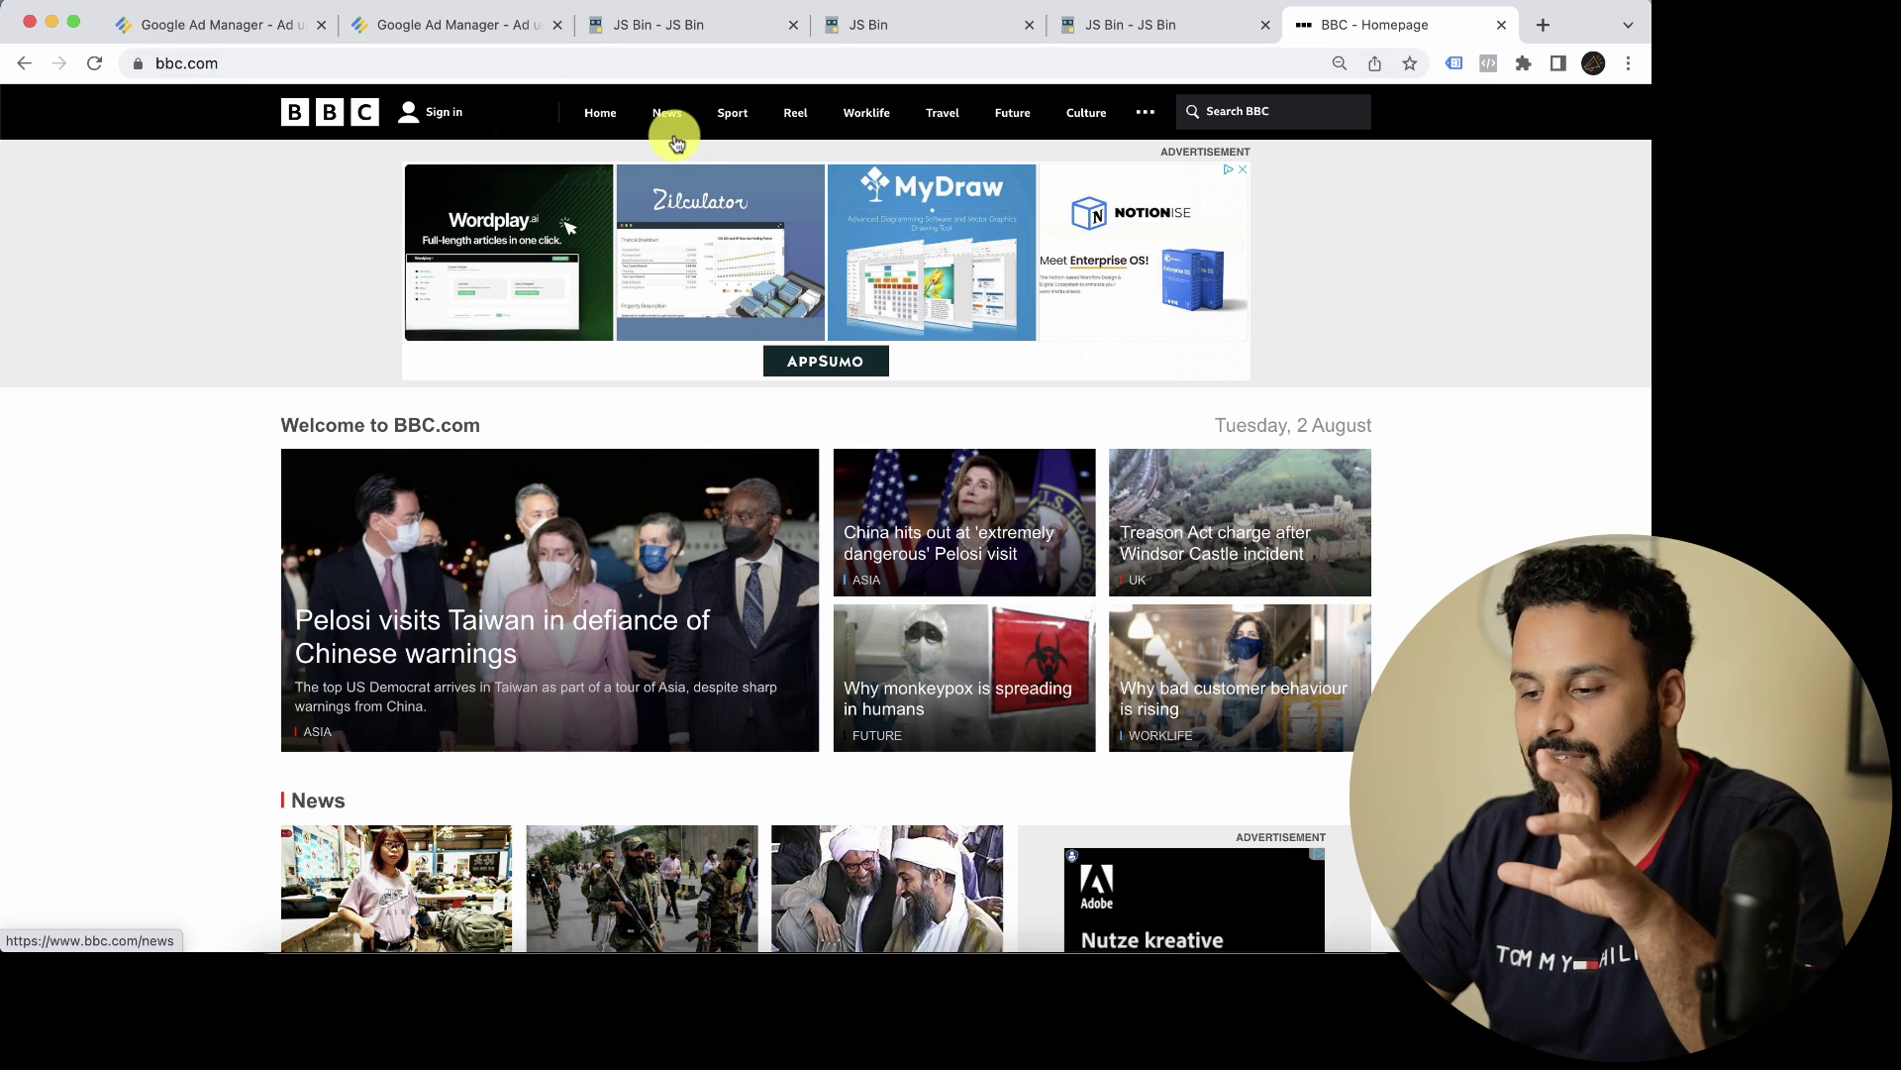
{"action": "scroll", "coordinate": [1250, 686], "scroll_direction": "down", "scroll_amount": 5}
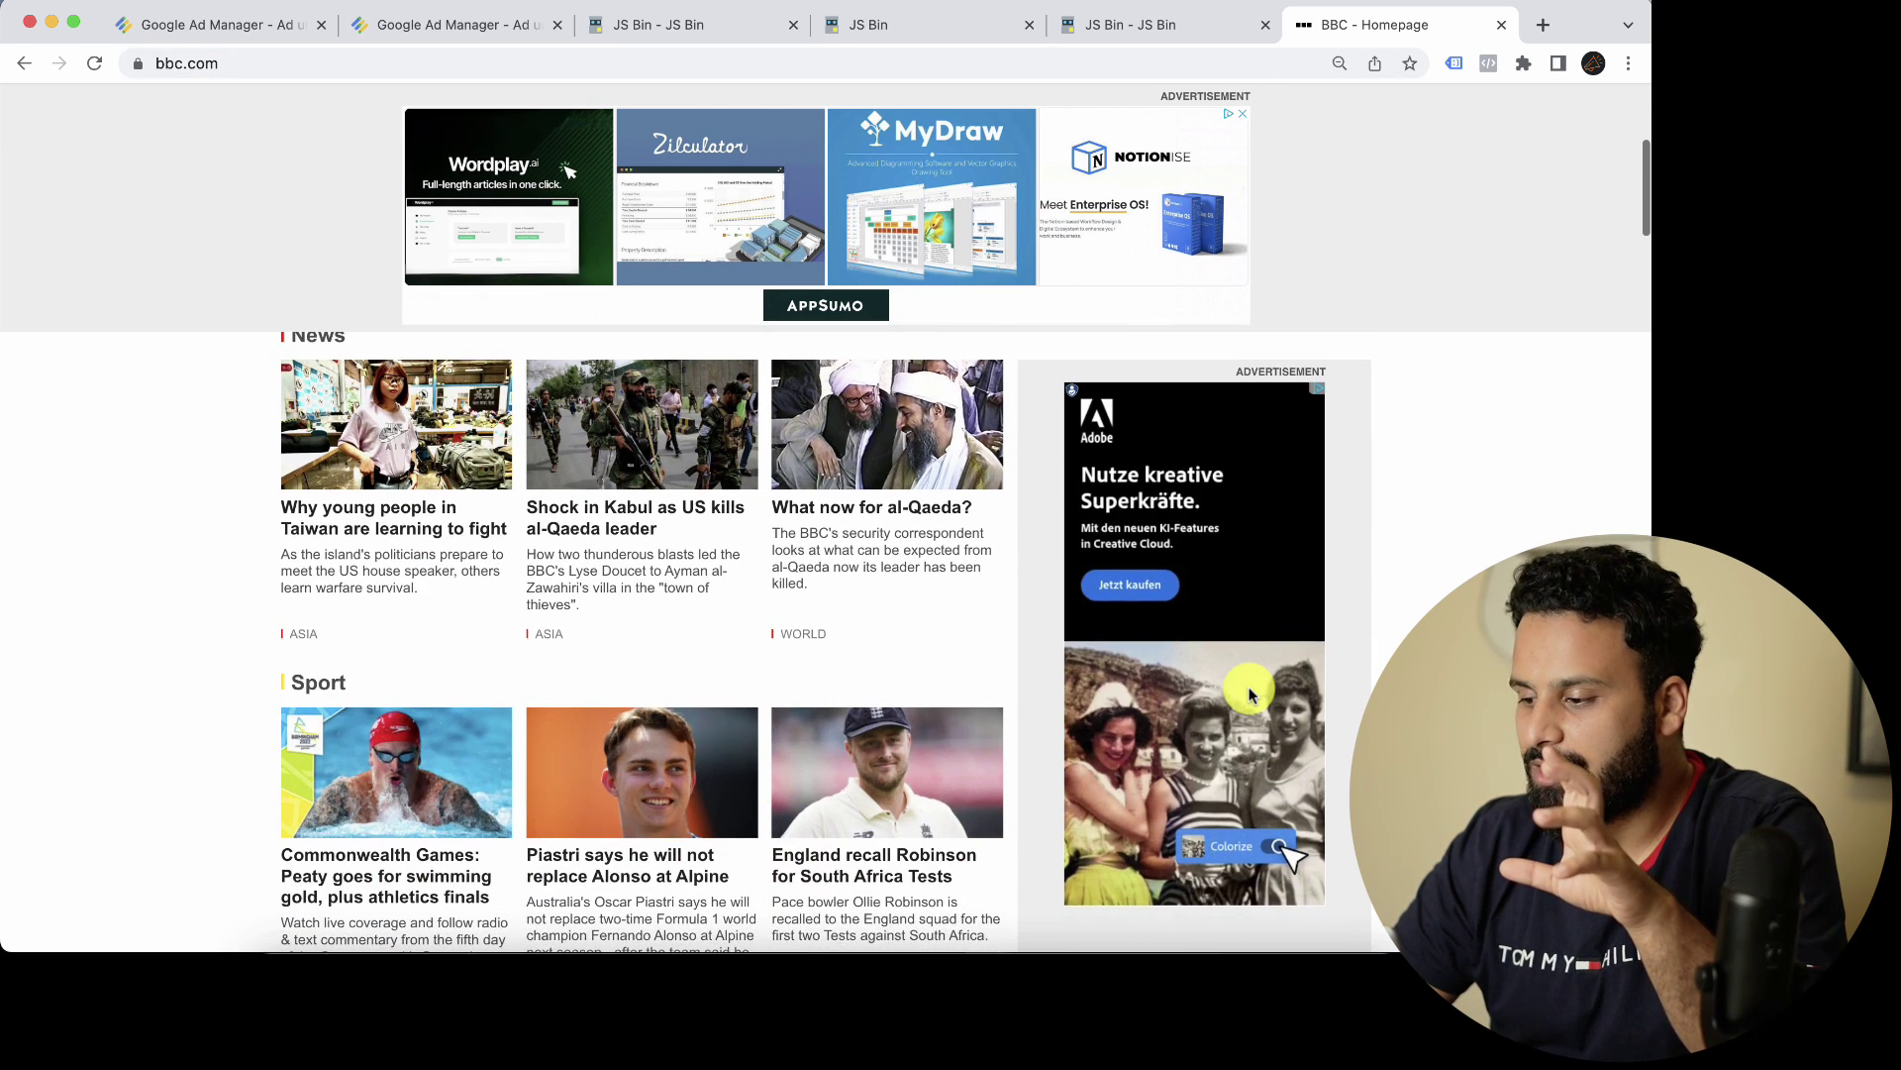
{"action": "scroll", "coordinate": [1249, 693], "scroll_direction": "down", "scroll_amount": 1}
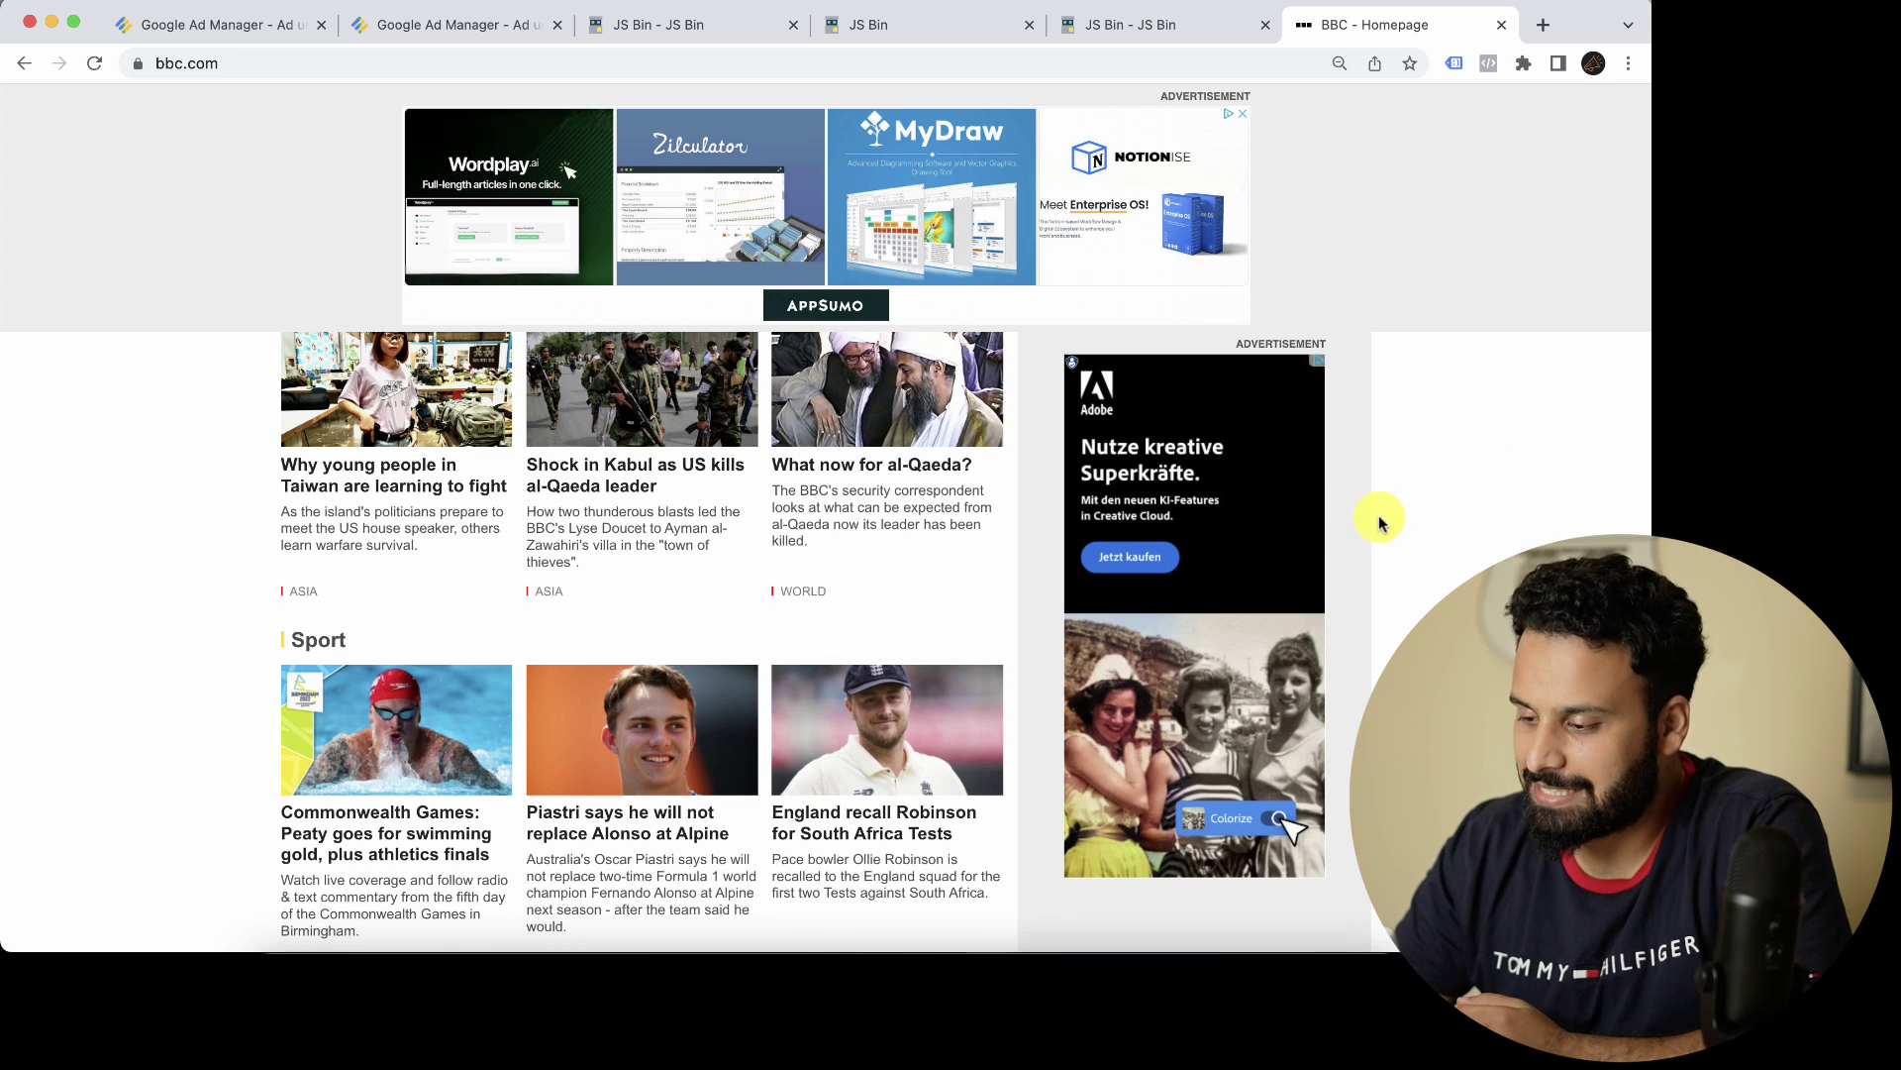
{"action": "scroll", "coordinate": [1378, 520], "scroll_direction": "down", "scroll_amount": 10}
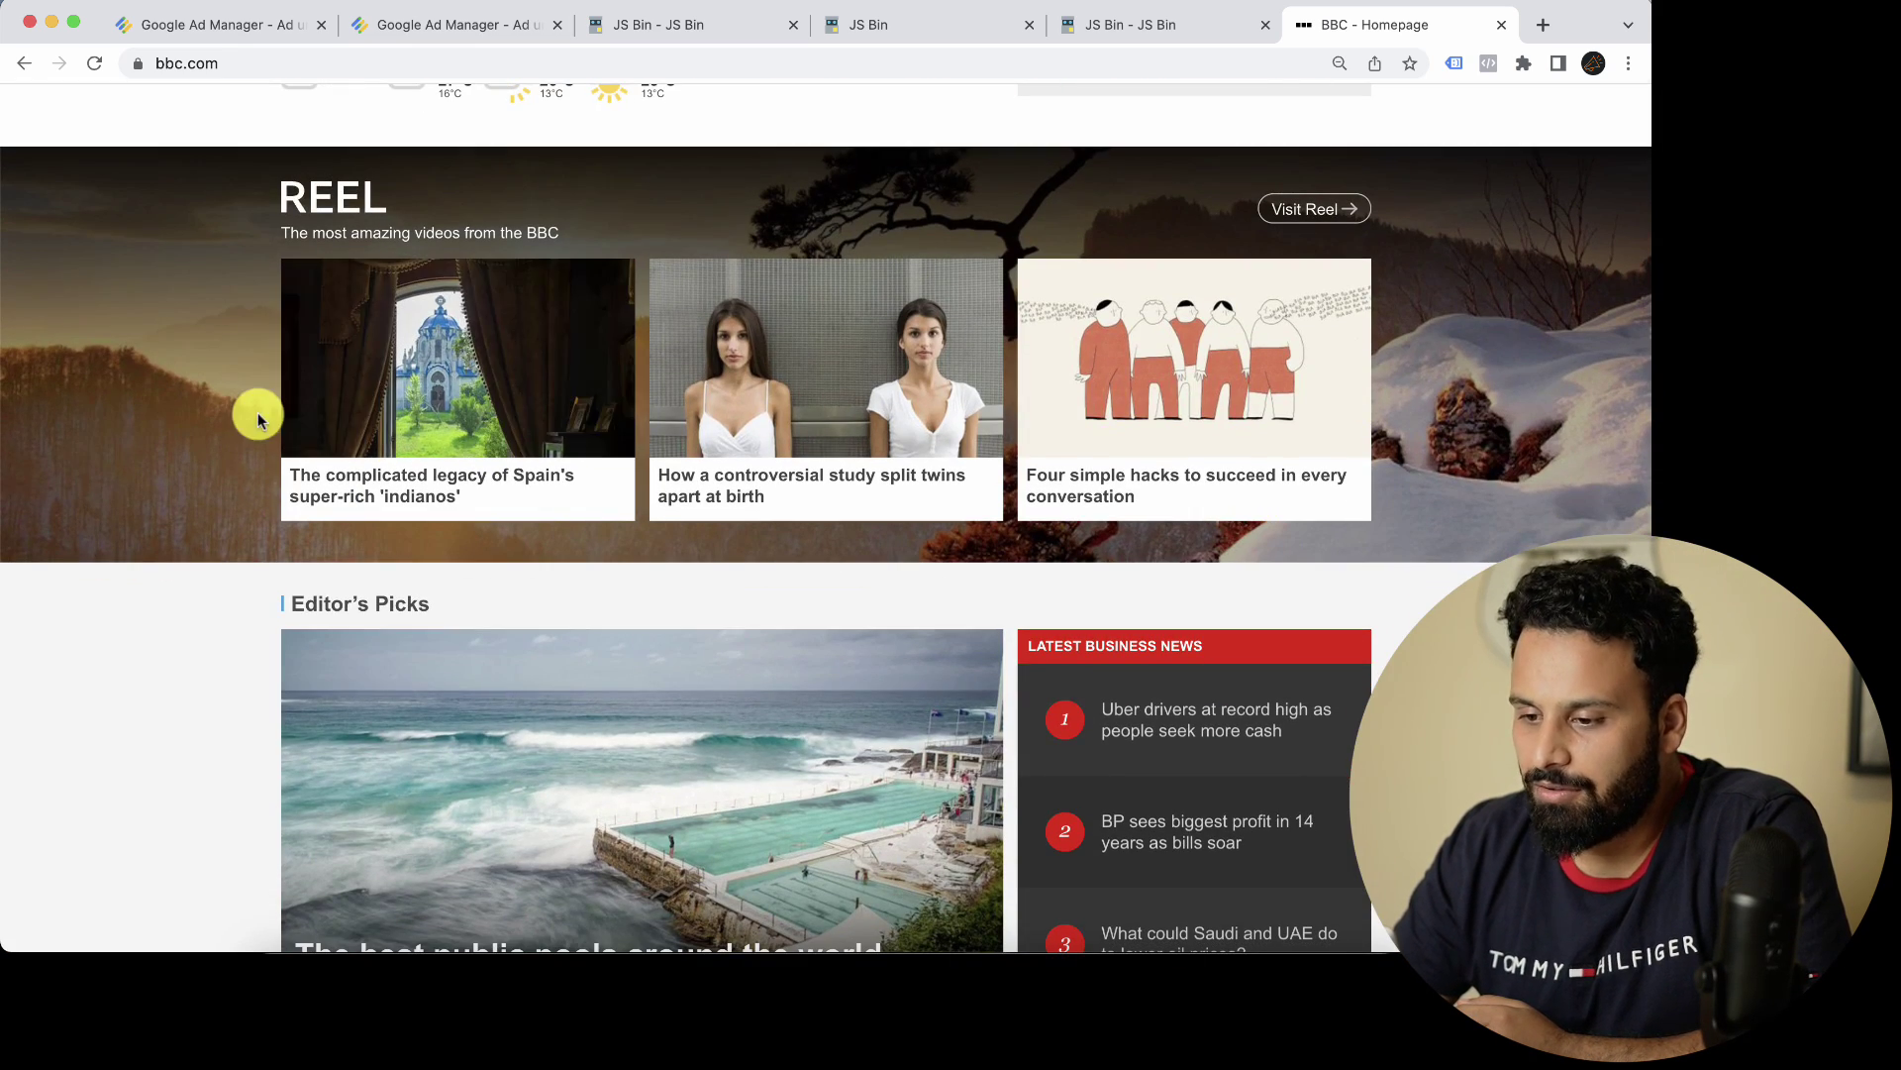
{"action": "scroll", "coordinate": [1305, 696], "scroll_direction": "down", "scroll_amount": 13}
{"action": "scroll", "coordinate": [1307, 701], "scroll_direction": "up", "scroll_amount": 12}
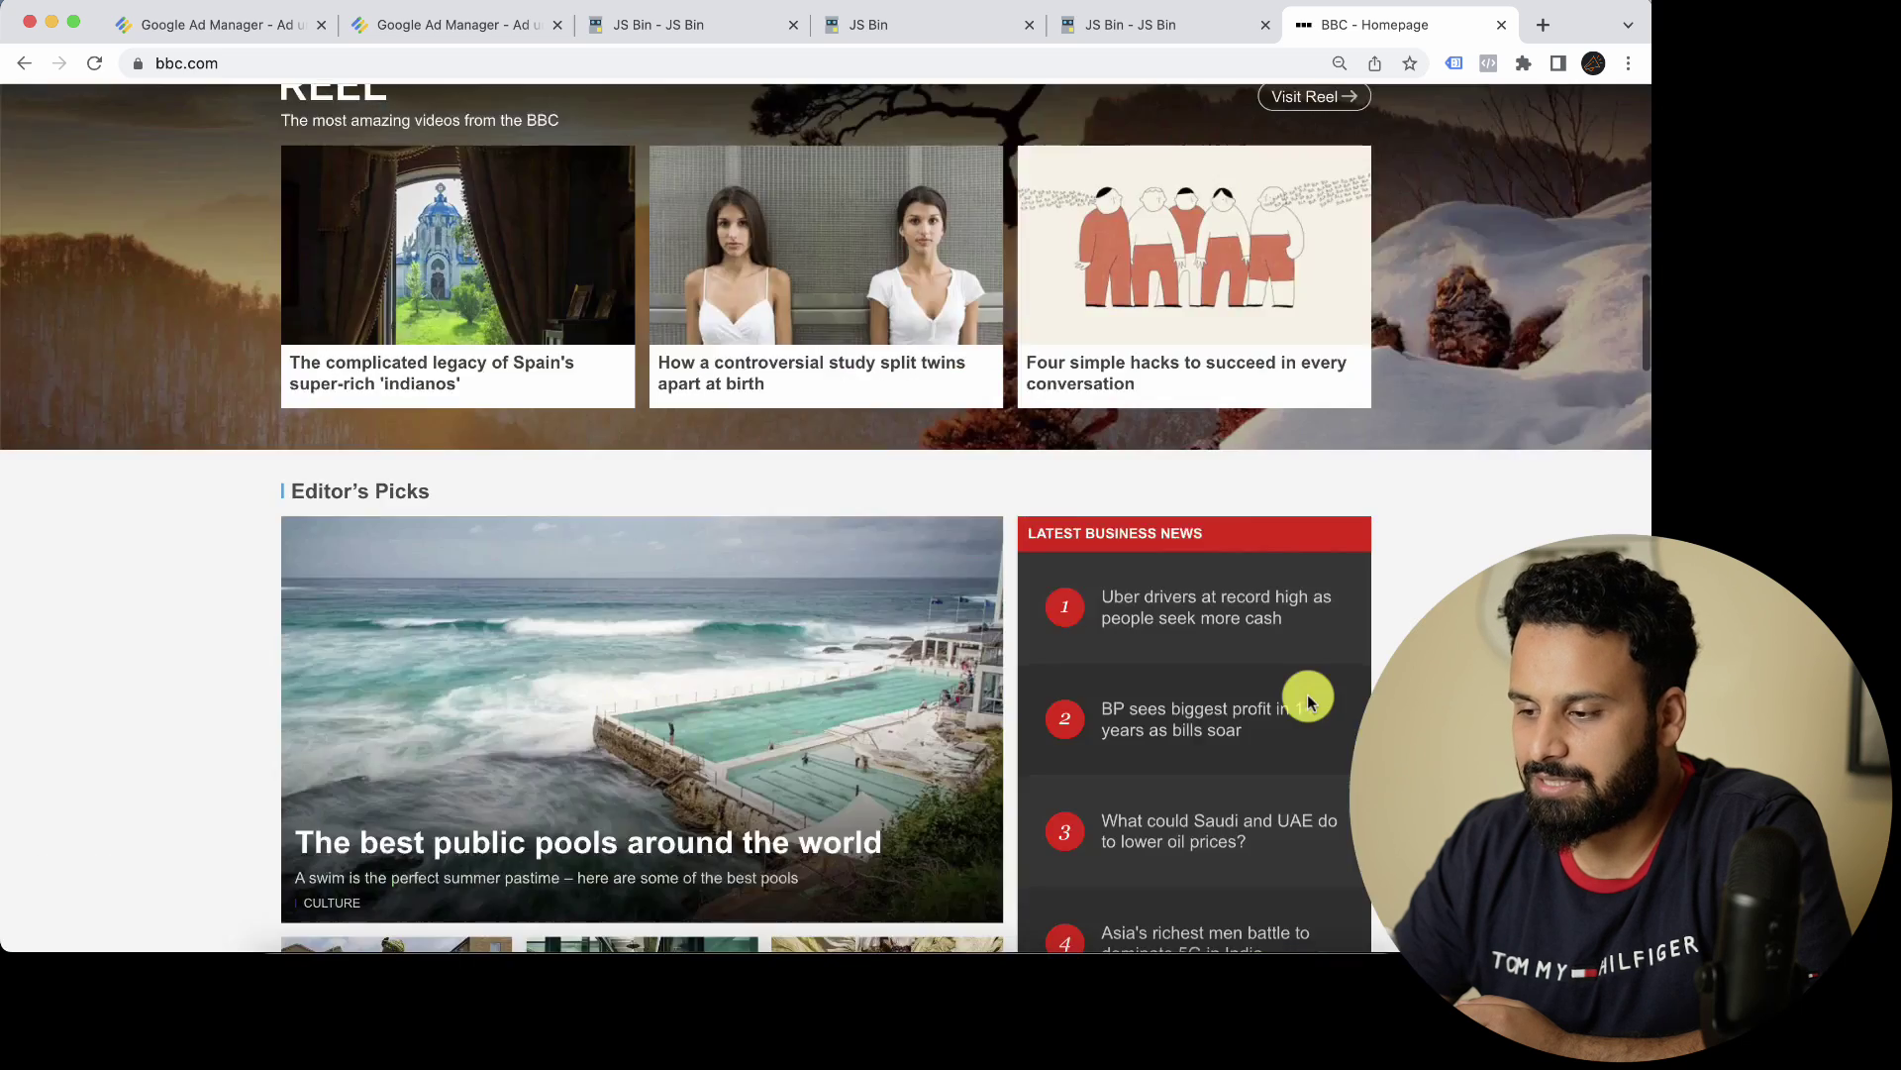
{"action": "scroll", "coordinate": [1307, 699], "scroll_direction": "up", "scroll_amount": 10}
{"action": "scroll", "coordinate": [1304, 700], "scroll_direction": "down", "scroll_amount": 1}
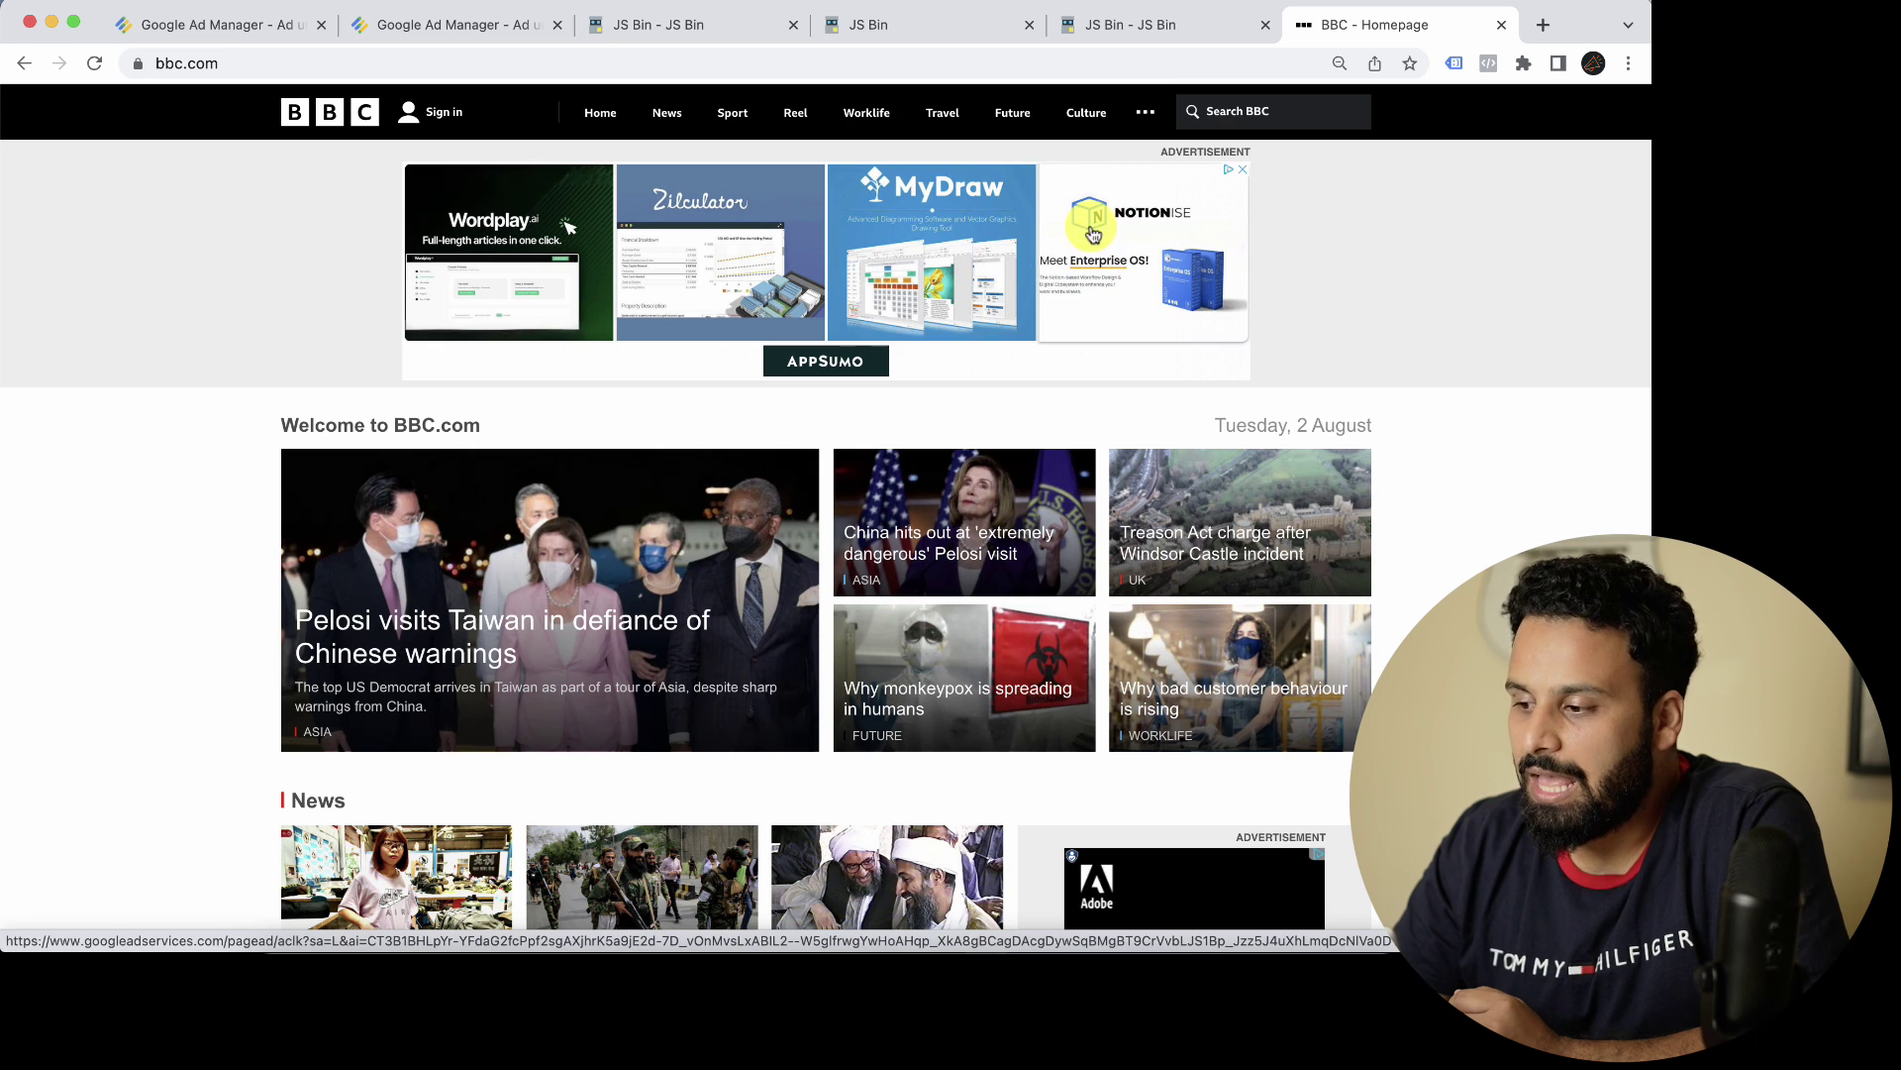
{"action": "scroll", "coordinate": [1348, 388], "scroll_direction": "down", "scroll_amount": 1}
{"action": "scroll", "coordinate": [1348, 386], "scroll_direction": "up", "scroll_amount": 1}
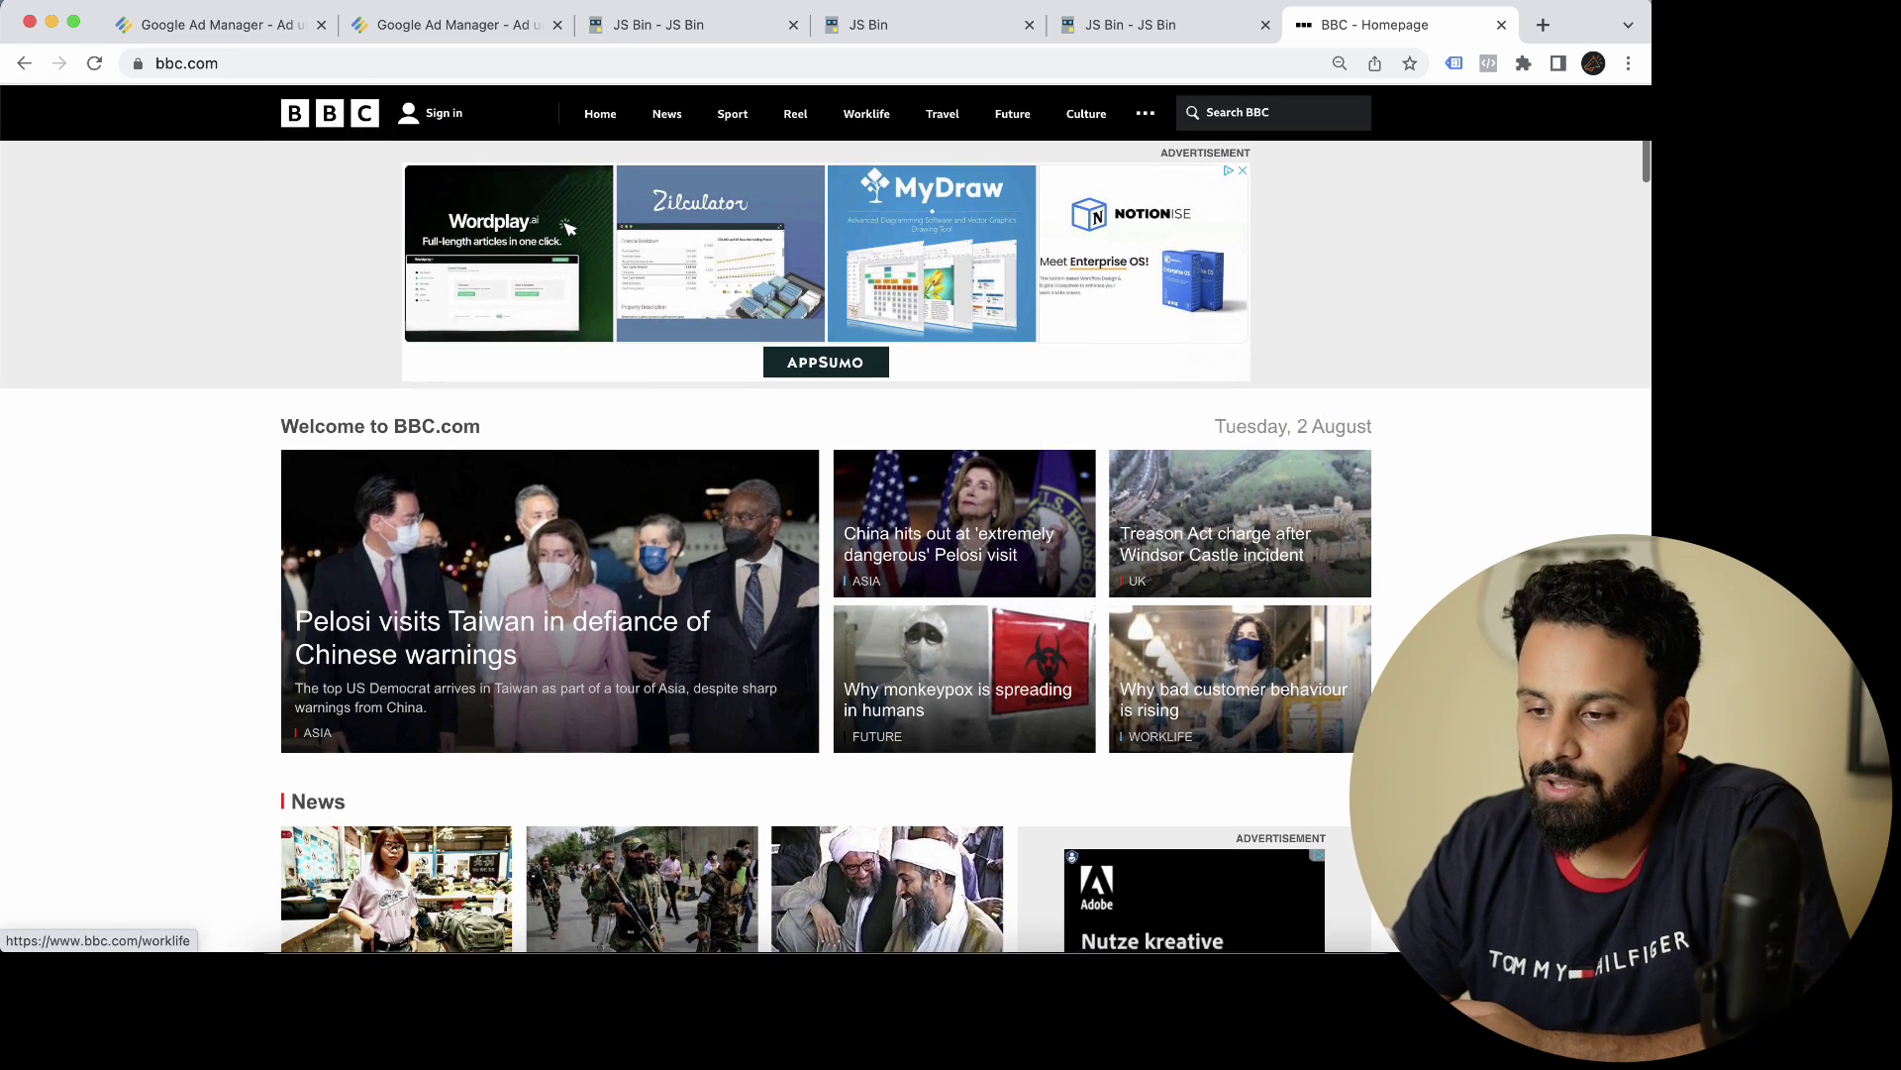
Step: Return to the new ad unit form in Google Ad Manager and choose Fixed size as the size mode
{"action": "left_click", "coordinate": [212, 30]}
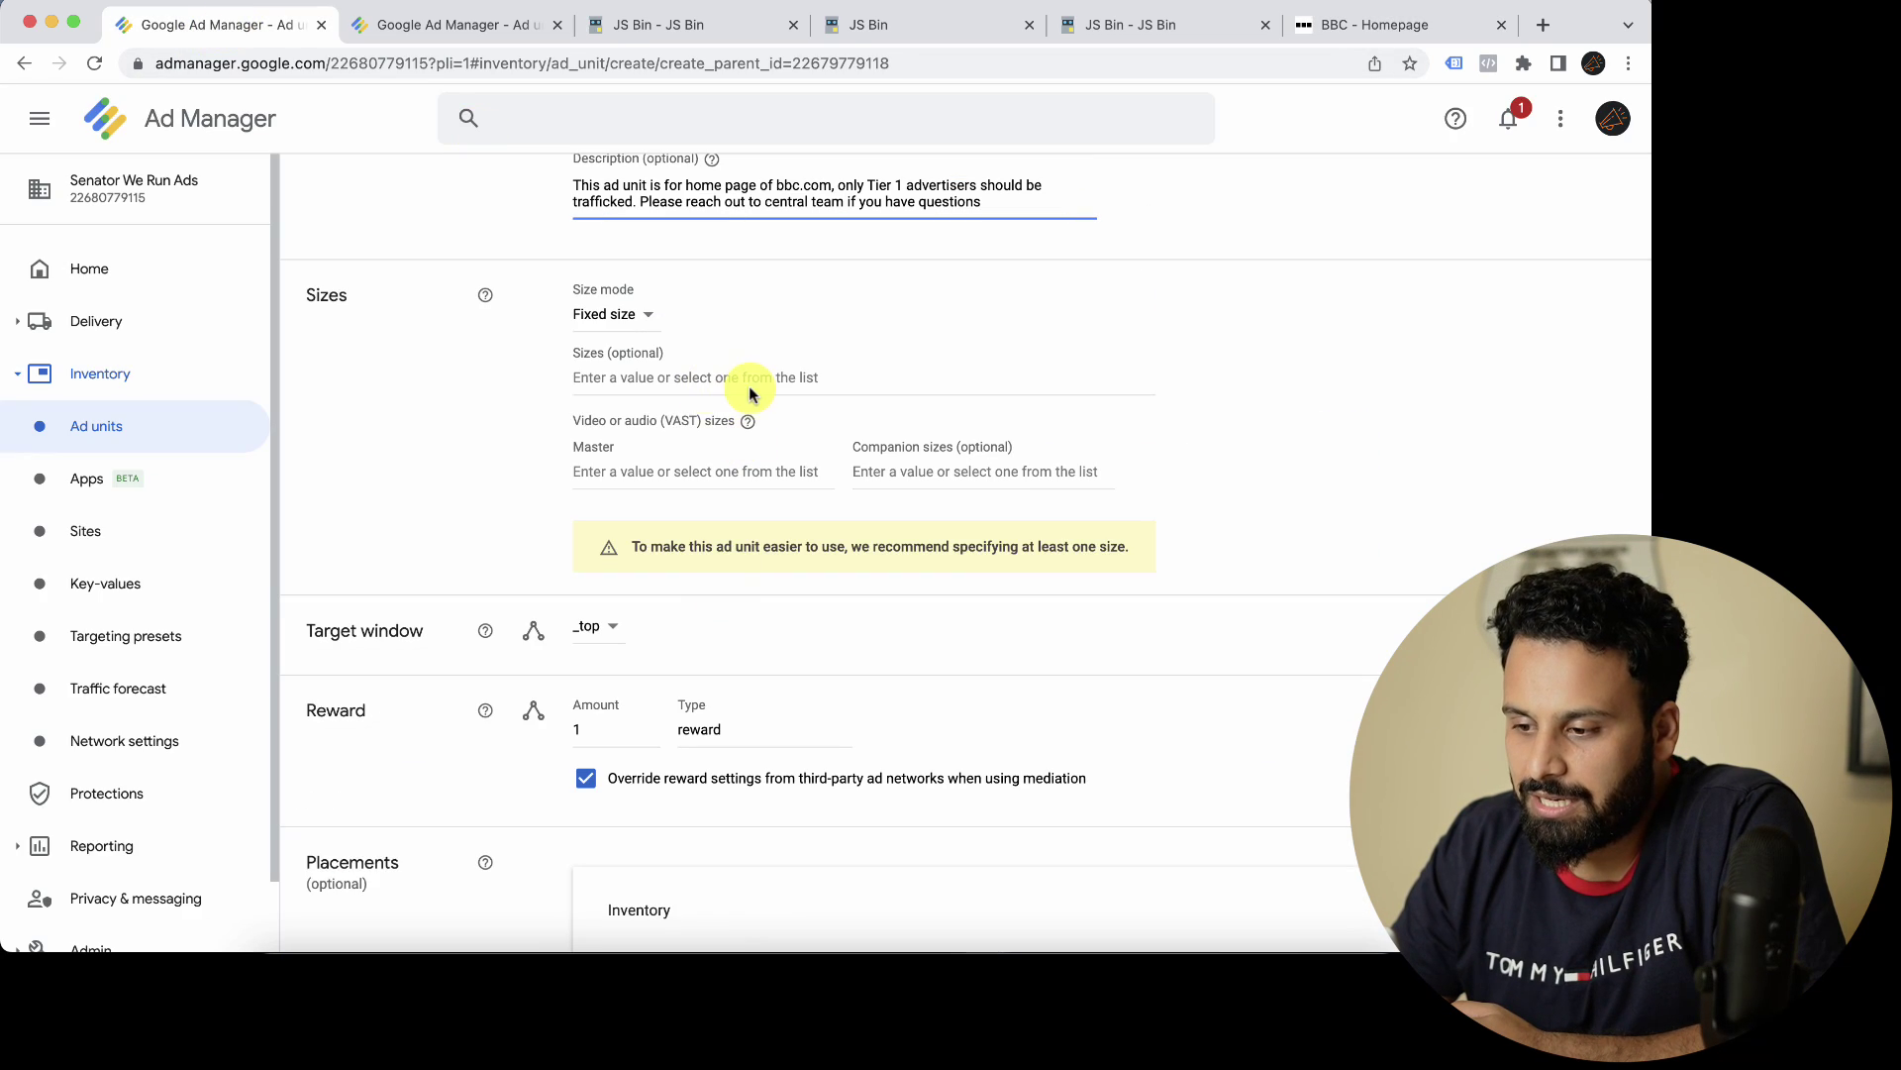
{"action": "left_click", "coordinate": [630, 315]}
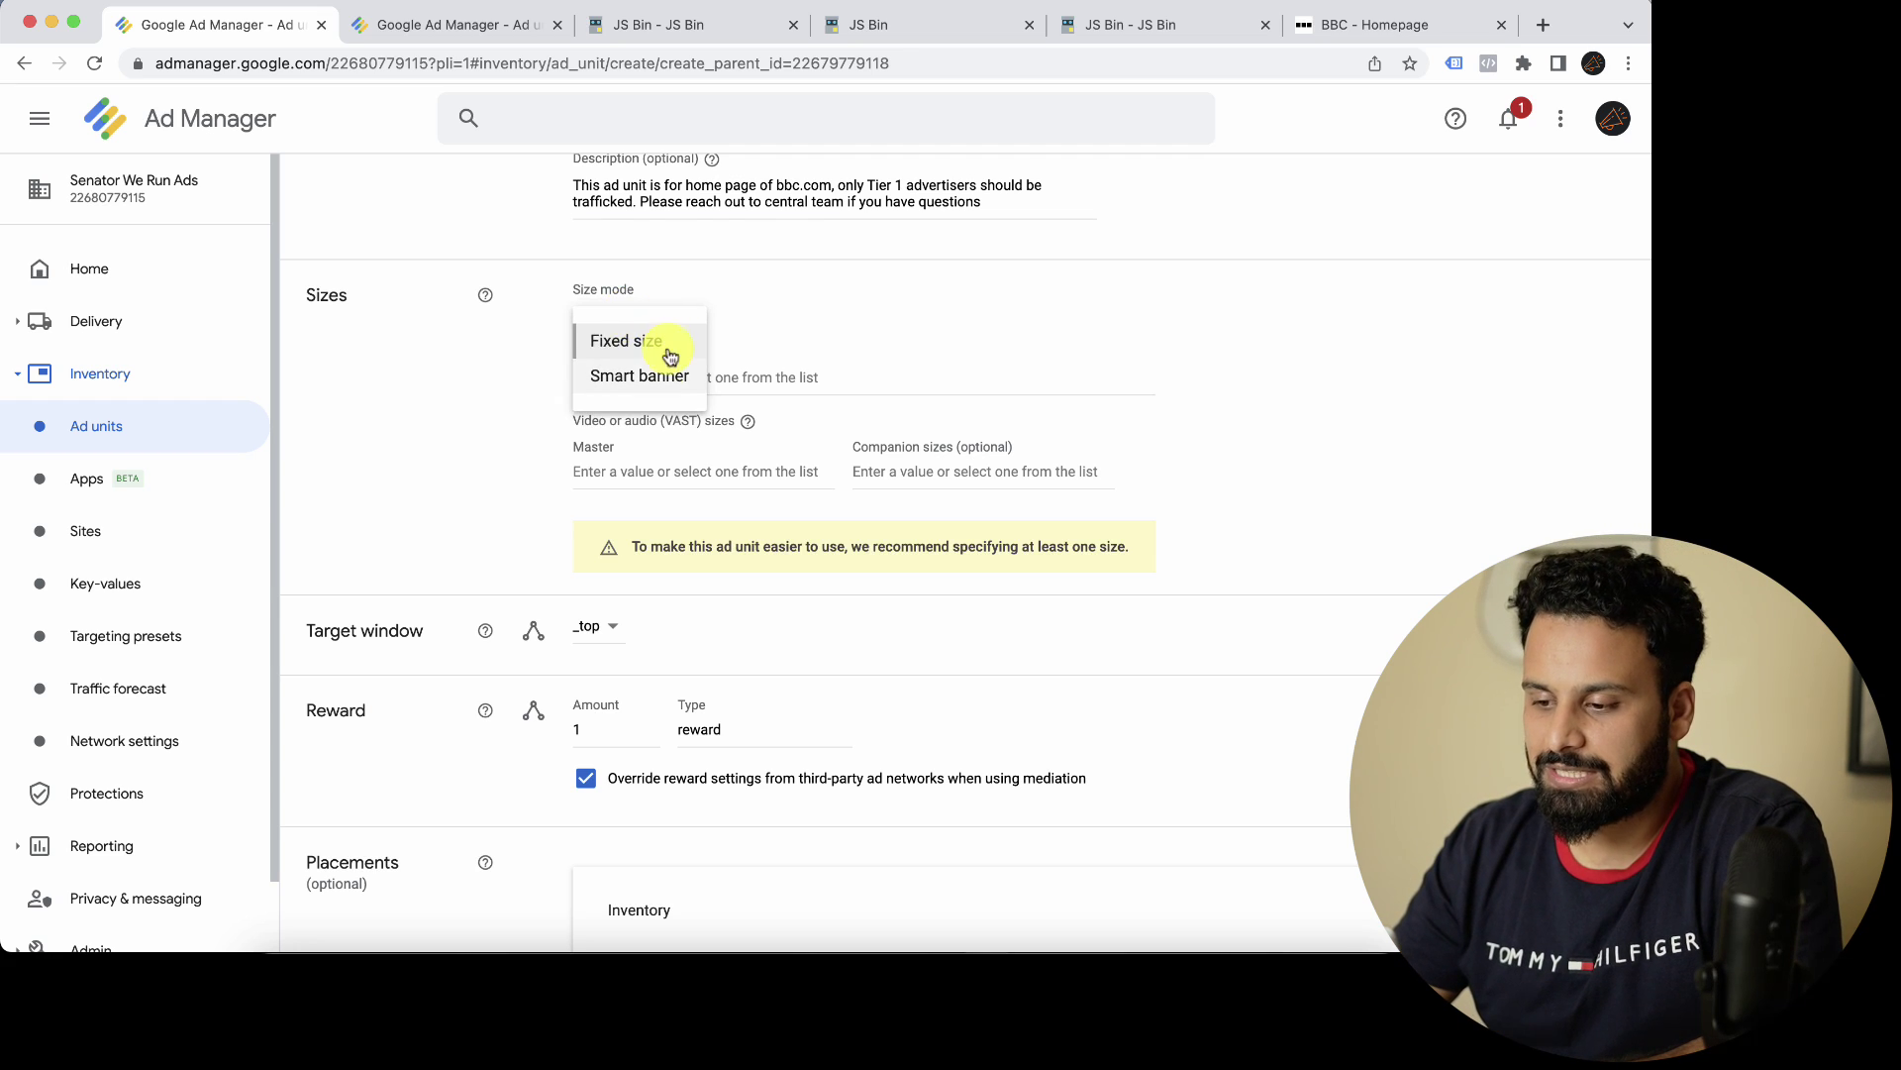
{"action": "left_click", "coordinate": [540, 362]}
{"action": "left_click", "coordinate": [618, 323]}
{"action": "left_click", "coordinate": [628, 342]}
Step: Check the top banner on the BBC homepage and add the 970x250 (Custom) size to the ad unit
{"action": "left_click", "coordinate": [619, 379]}
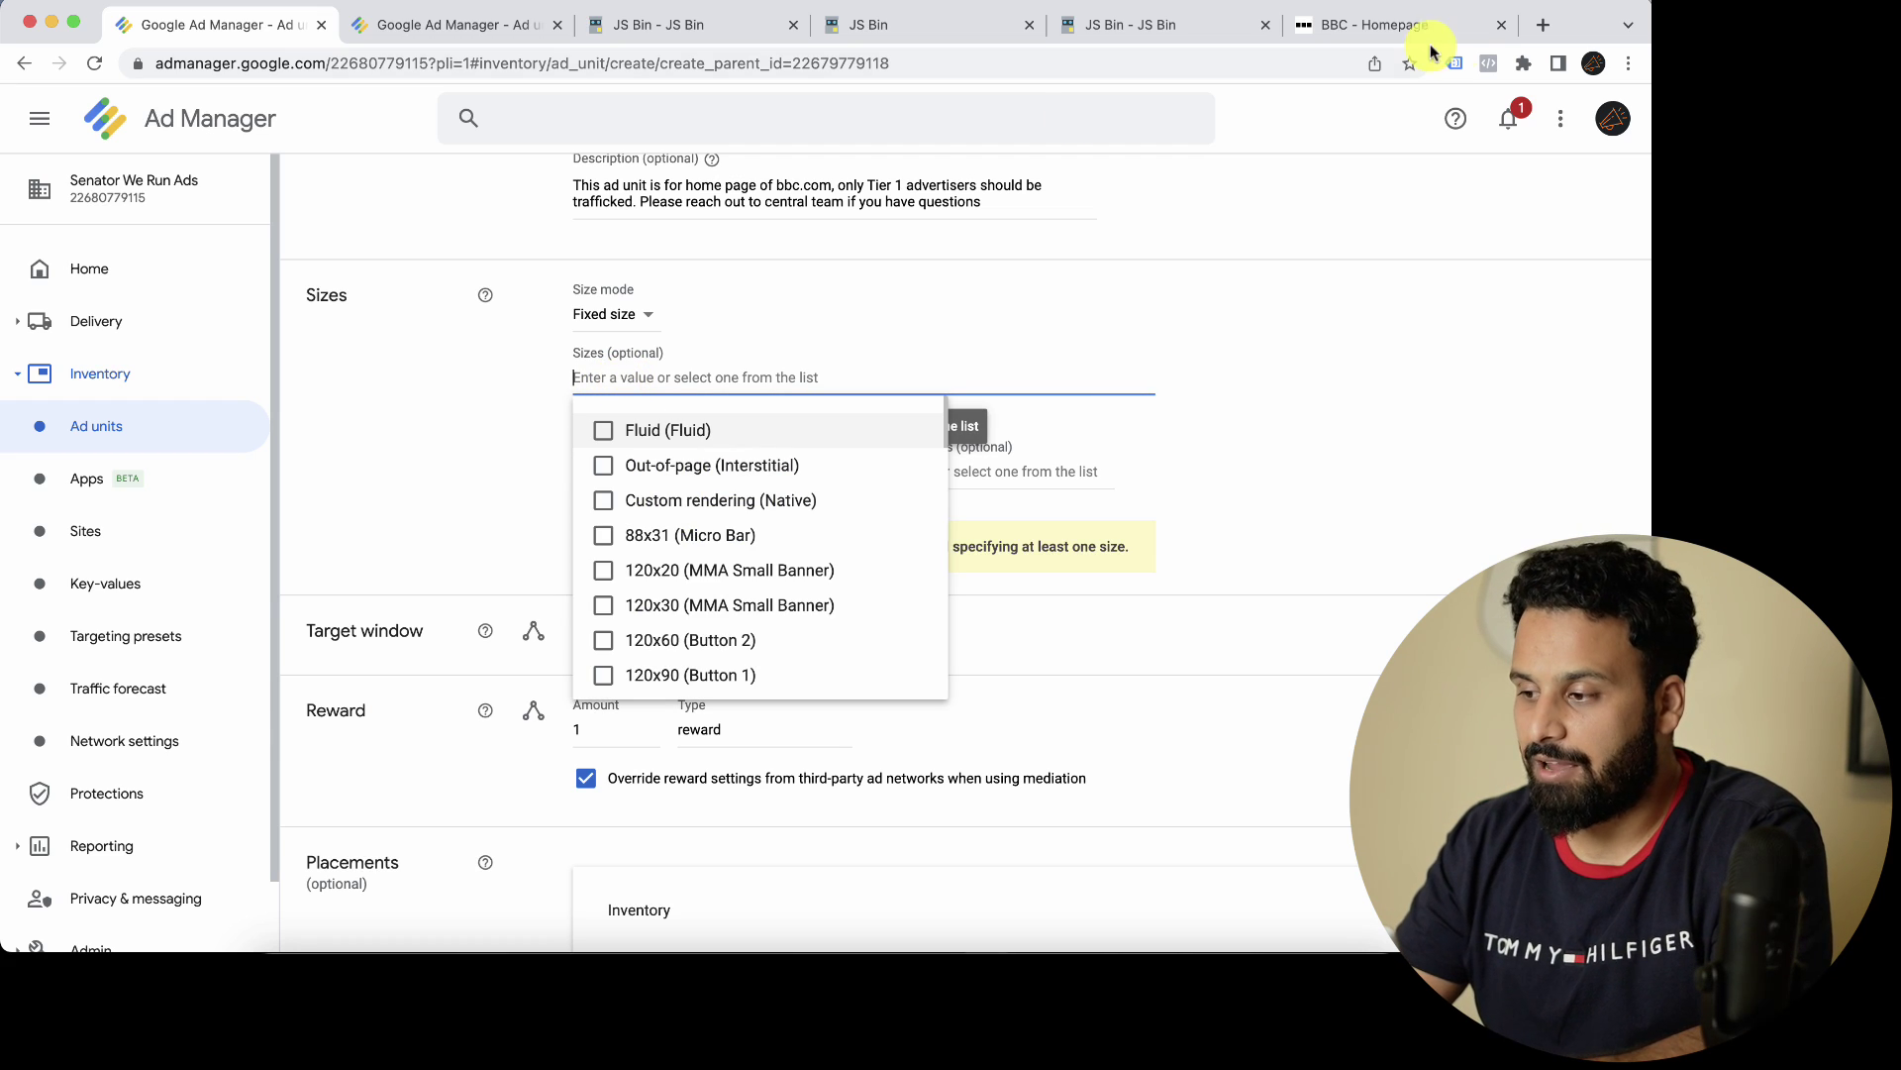
{"action": "left_click", "coordinate": [1371, 28]}
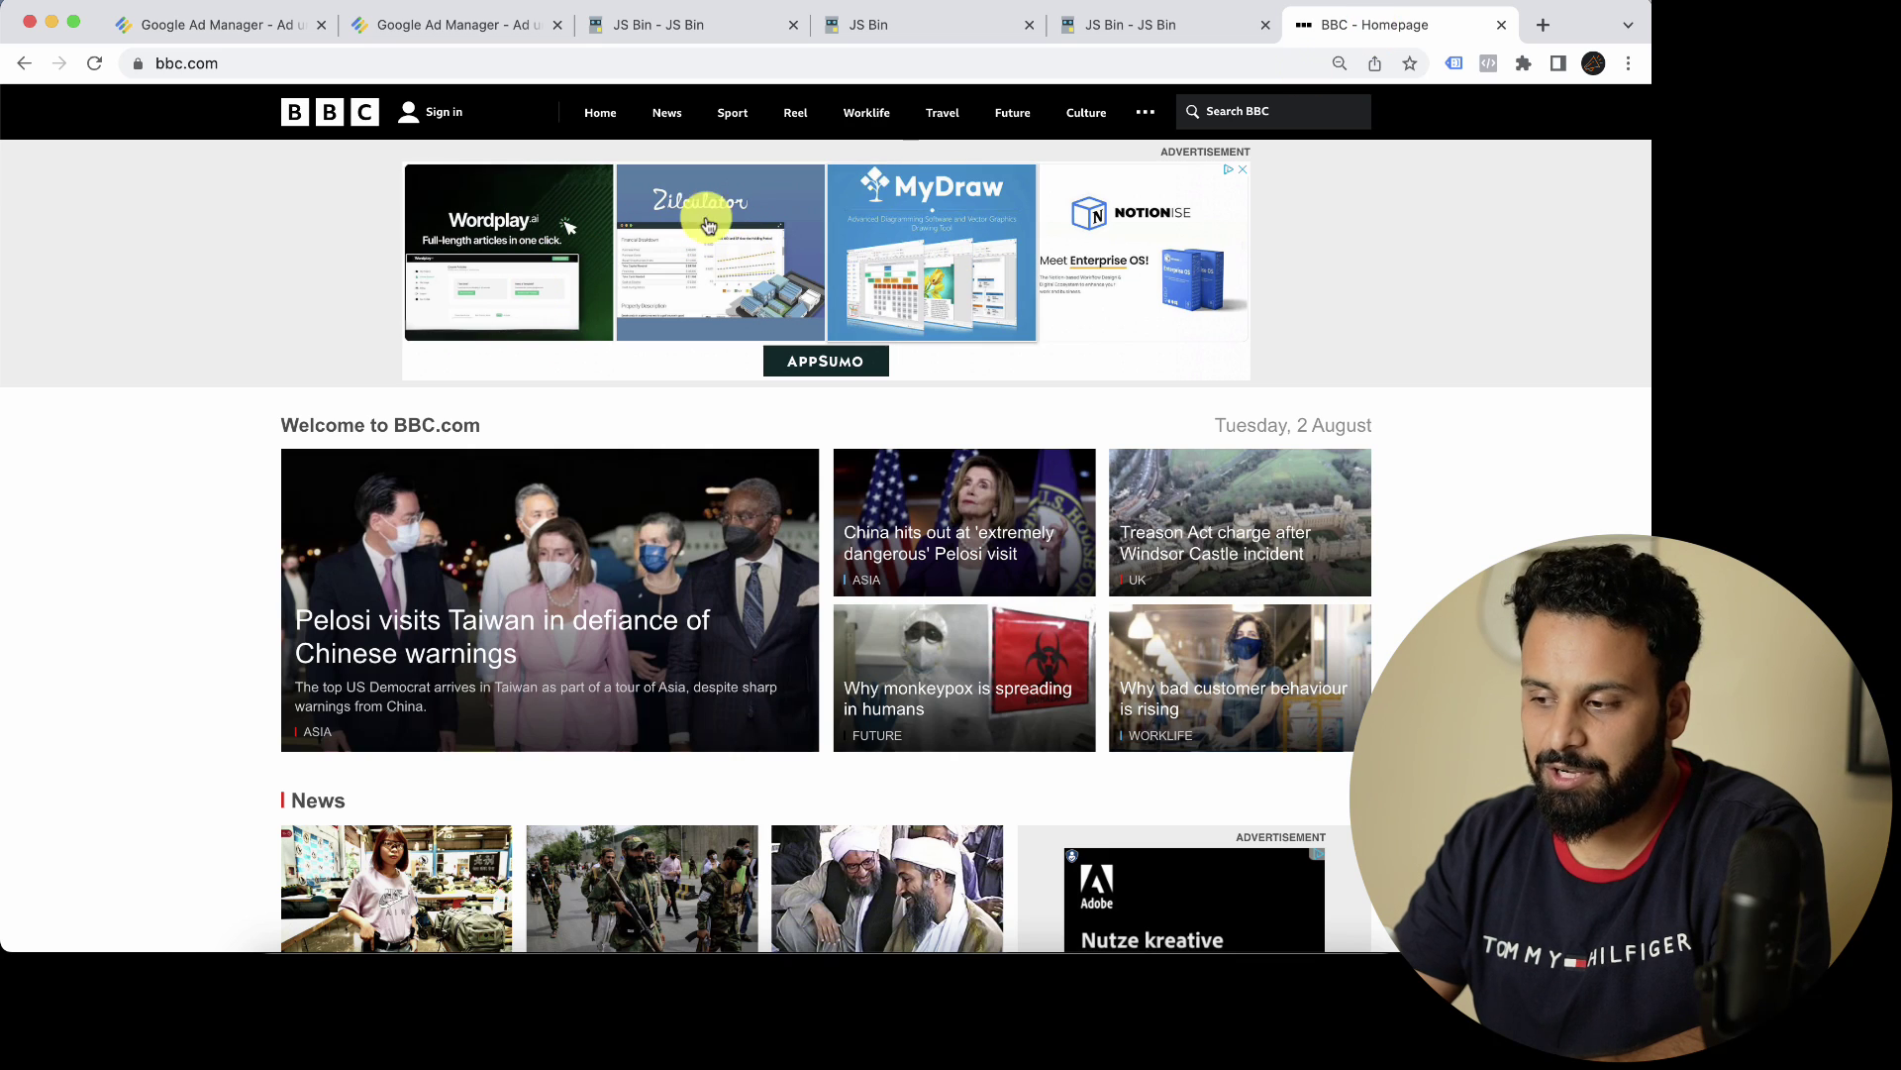
{"action": "left_click", "coordinate": [189, 28]}
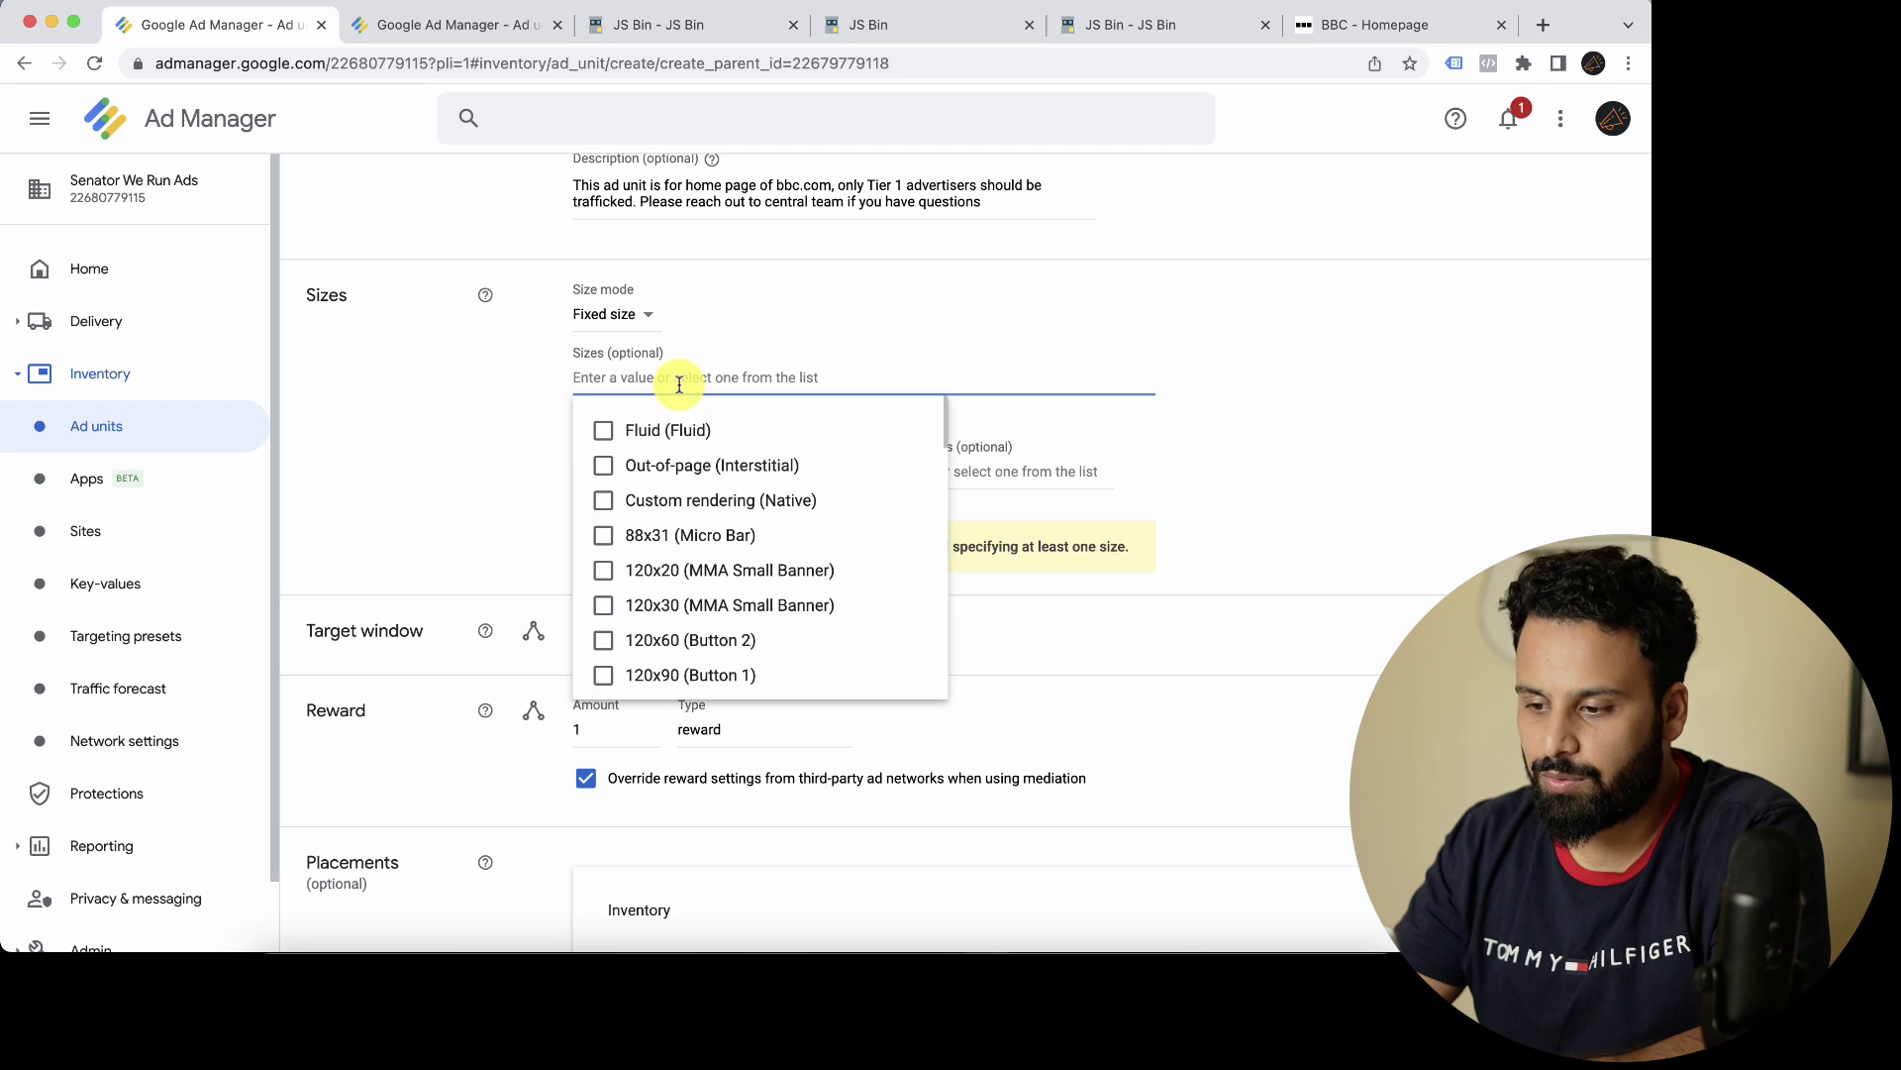
{"action": "type", "text": "970"}
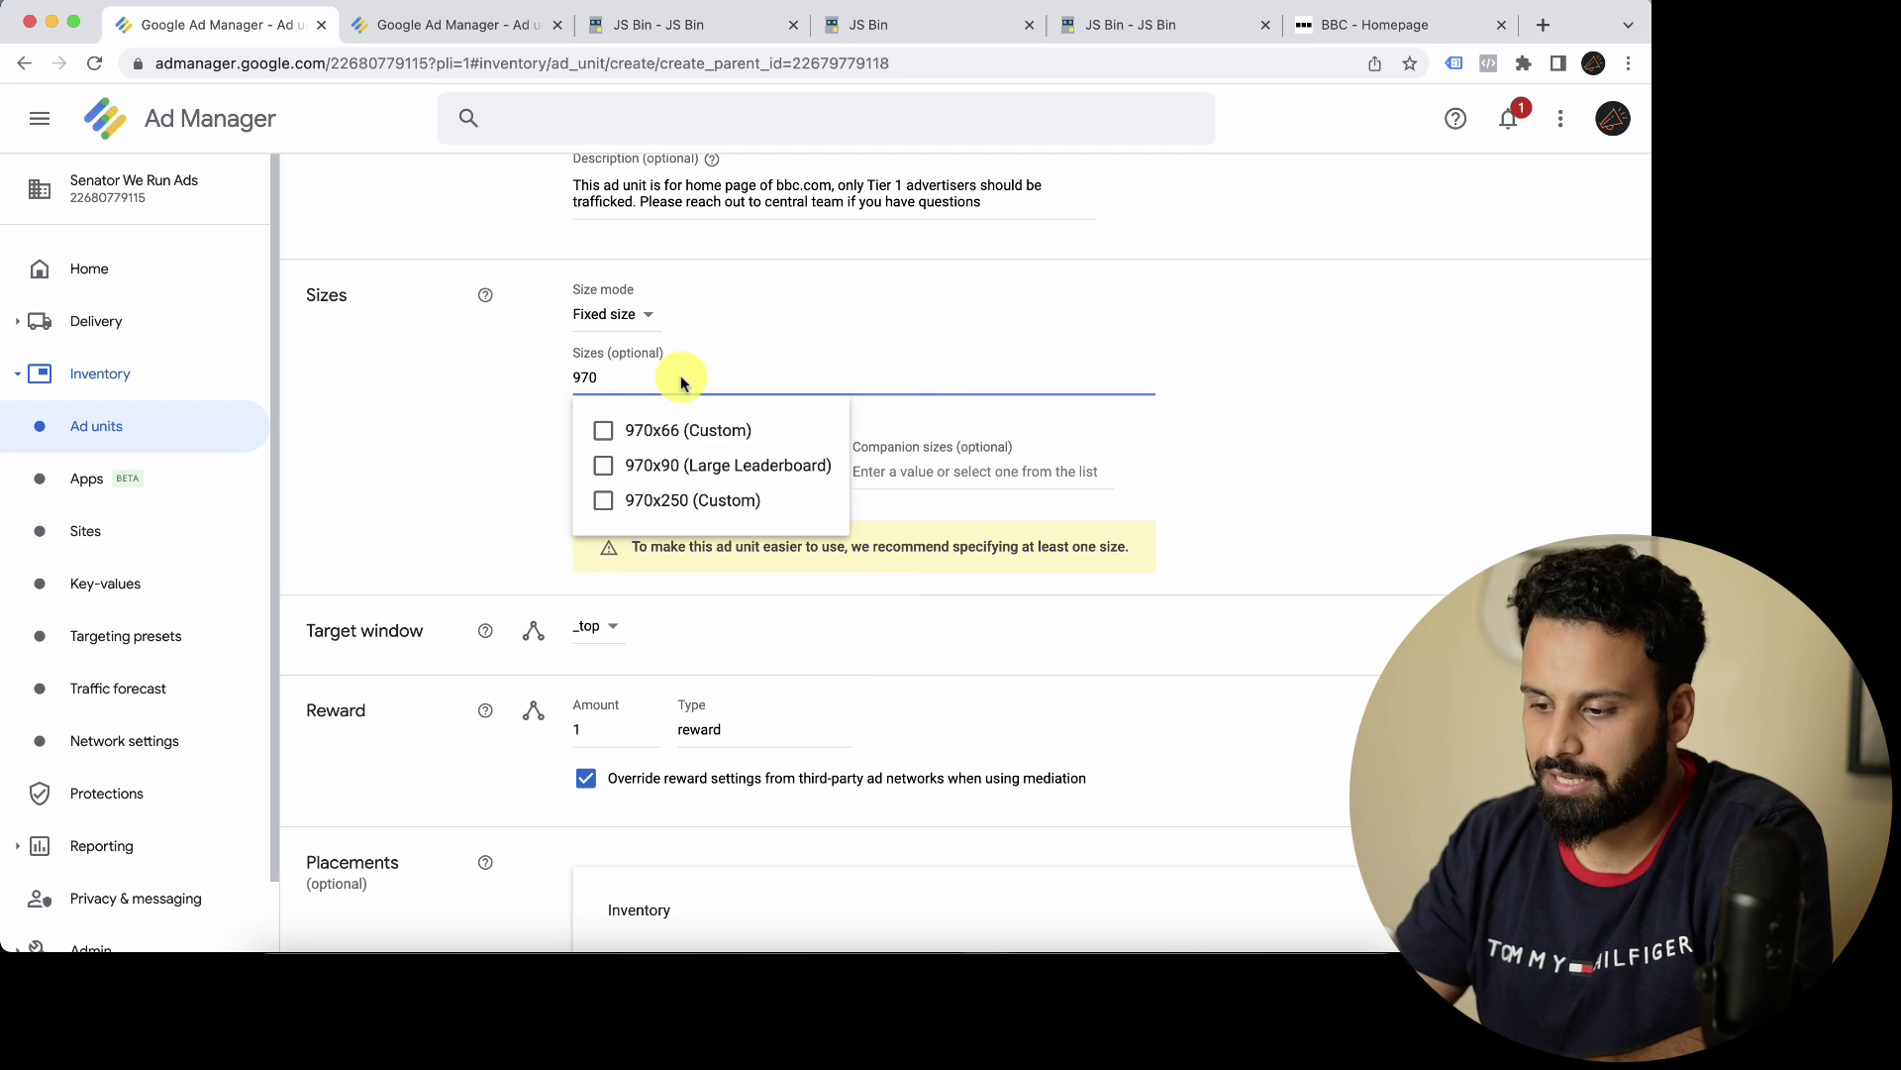
{"action": "left_click", "coordinate": [604, 502]}
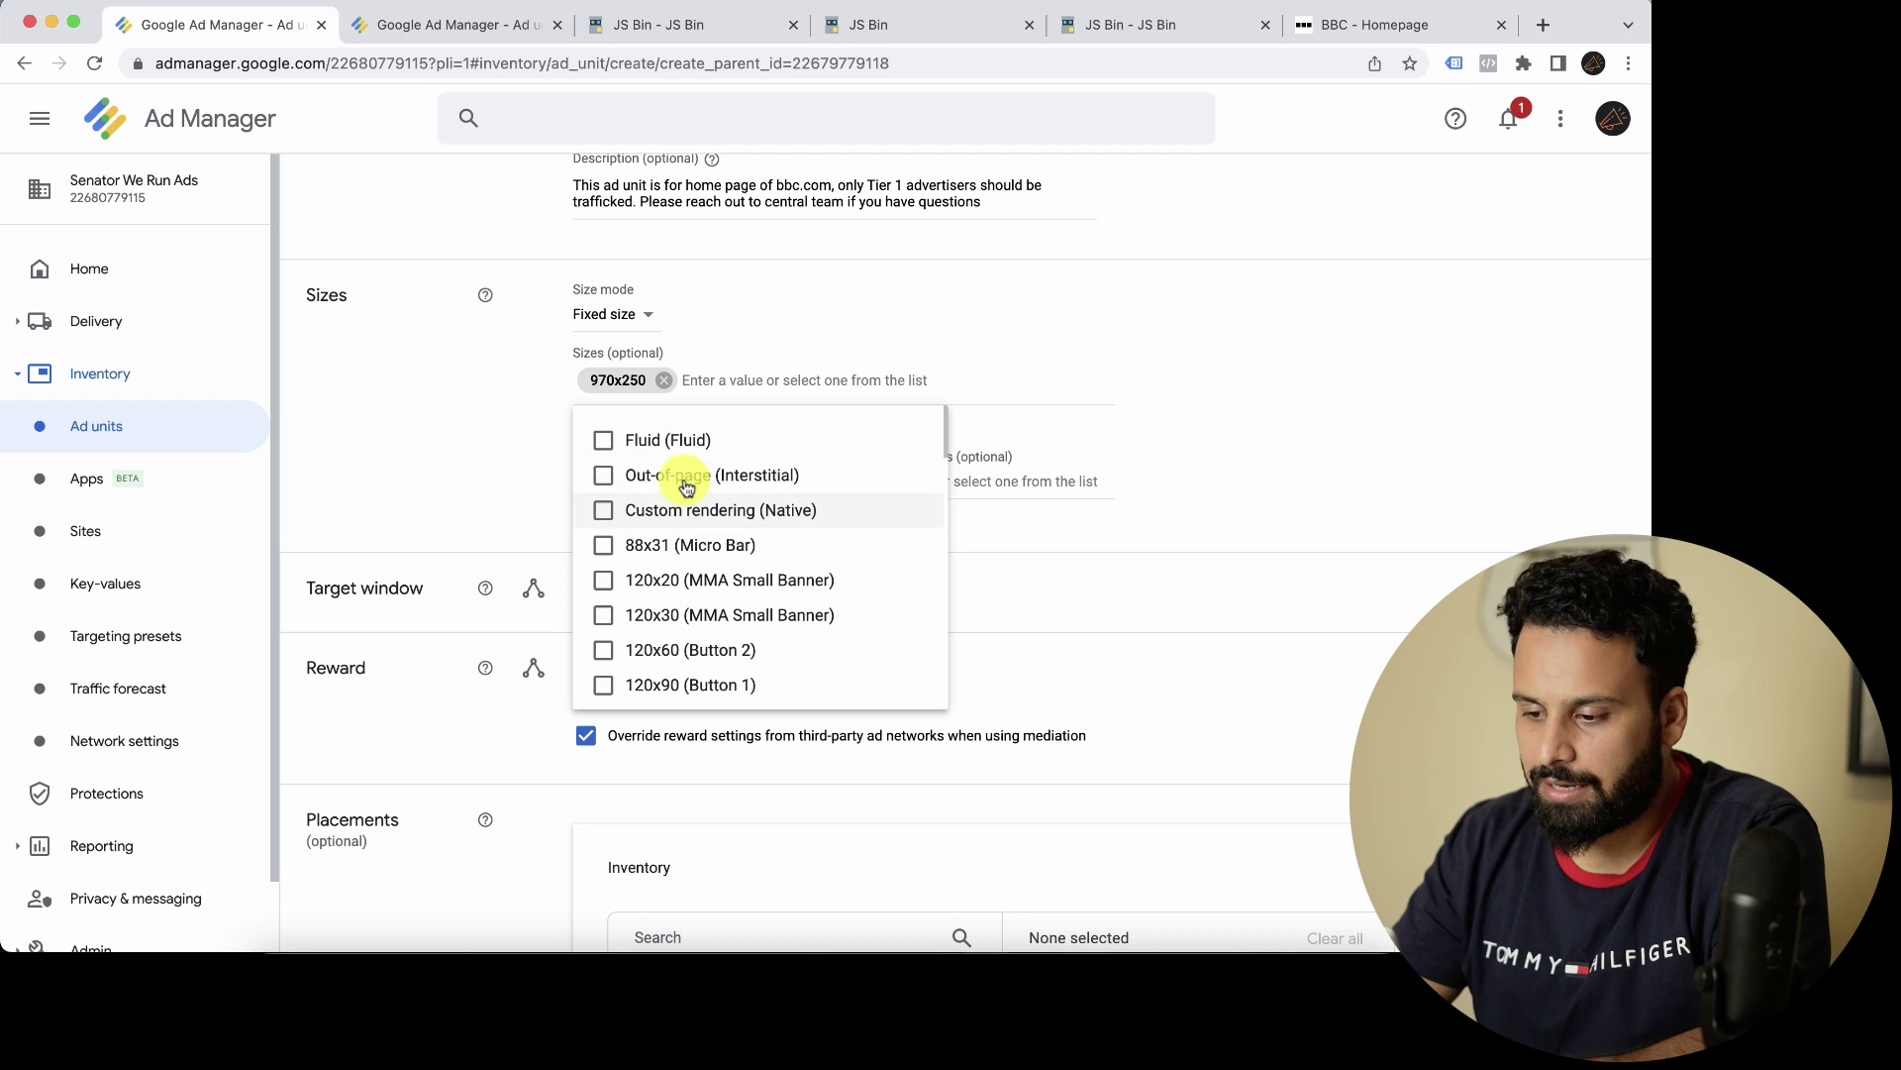
Step: Add the 970x90 (Large Leaderboard) and 728x90 (Leaderboard) sizes to the ad unit
{"action": "type", "text": "970"}
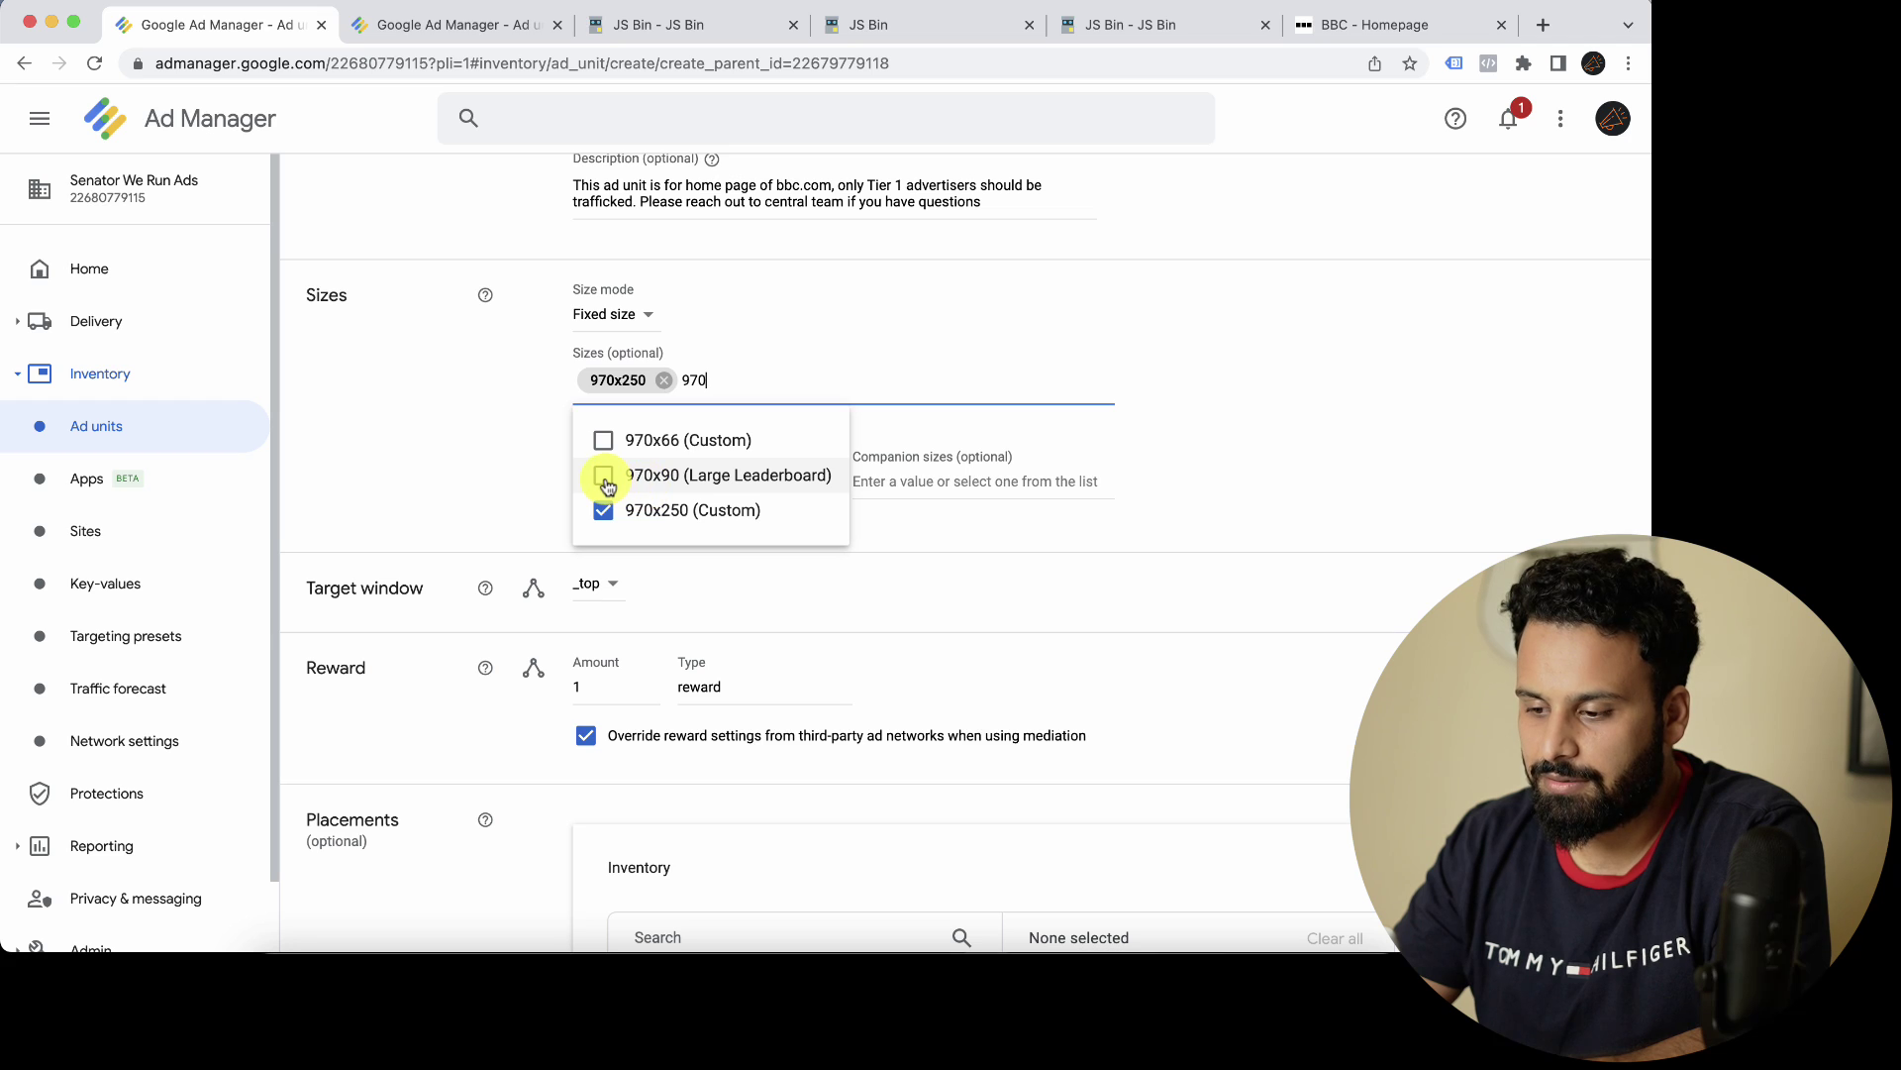
{"action": "left_click", "coordinate": [605, 477]}
{"action": "left_click", "coordinate": [501, 438]}
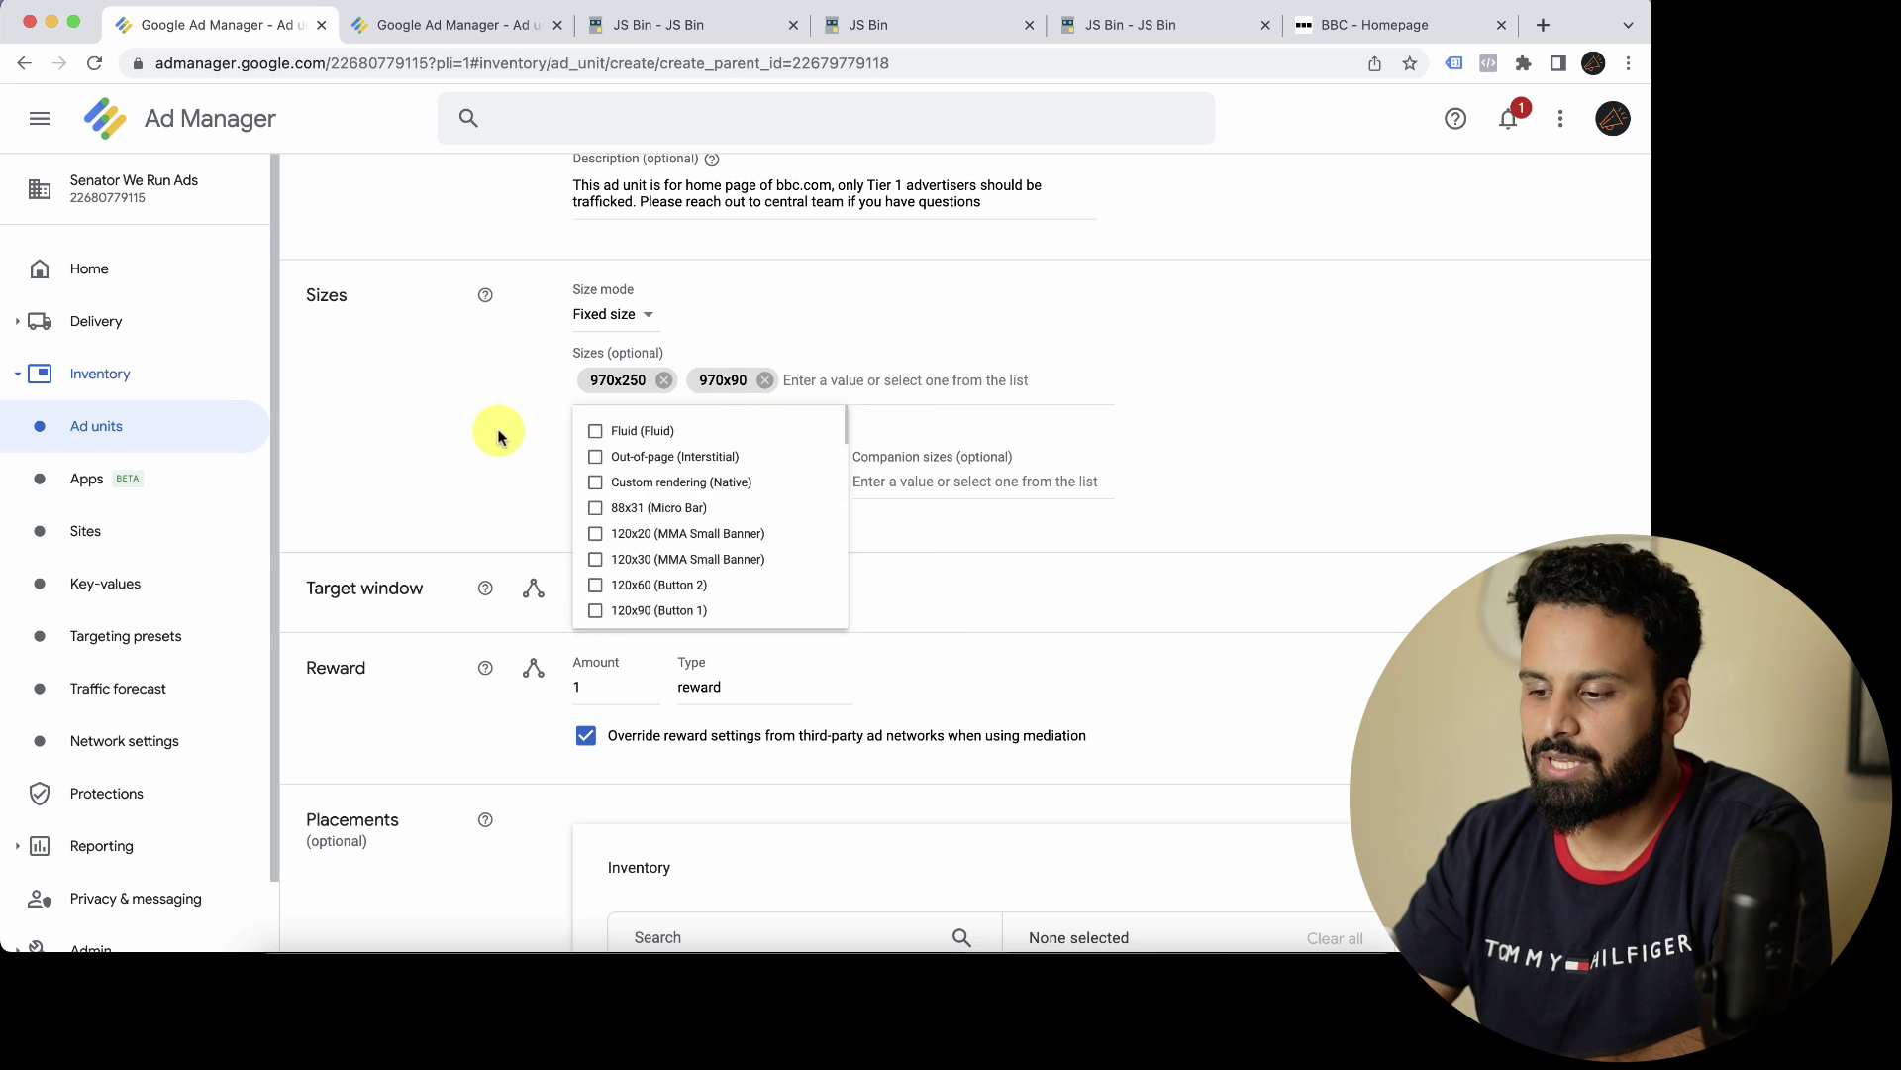
{"action": "left_click", "coordinate": [845, 382]}
{"action": "type", "text": "728"}
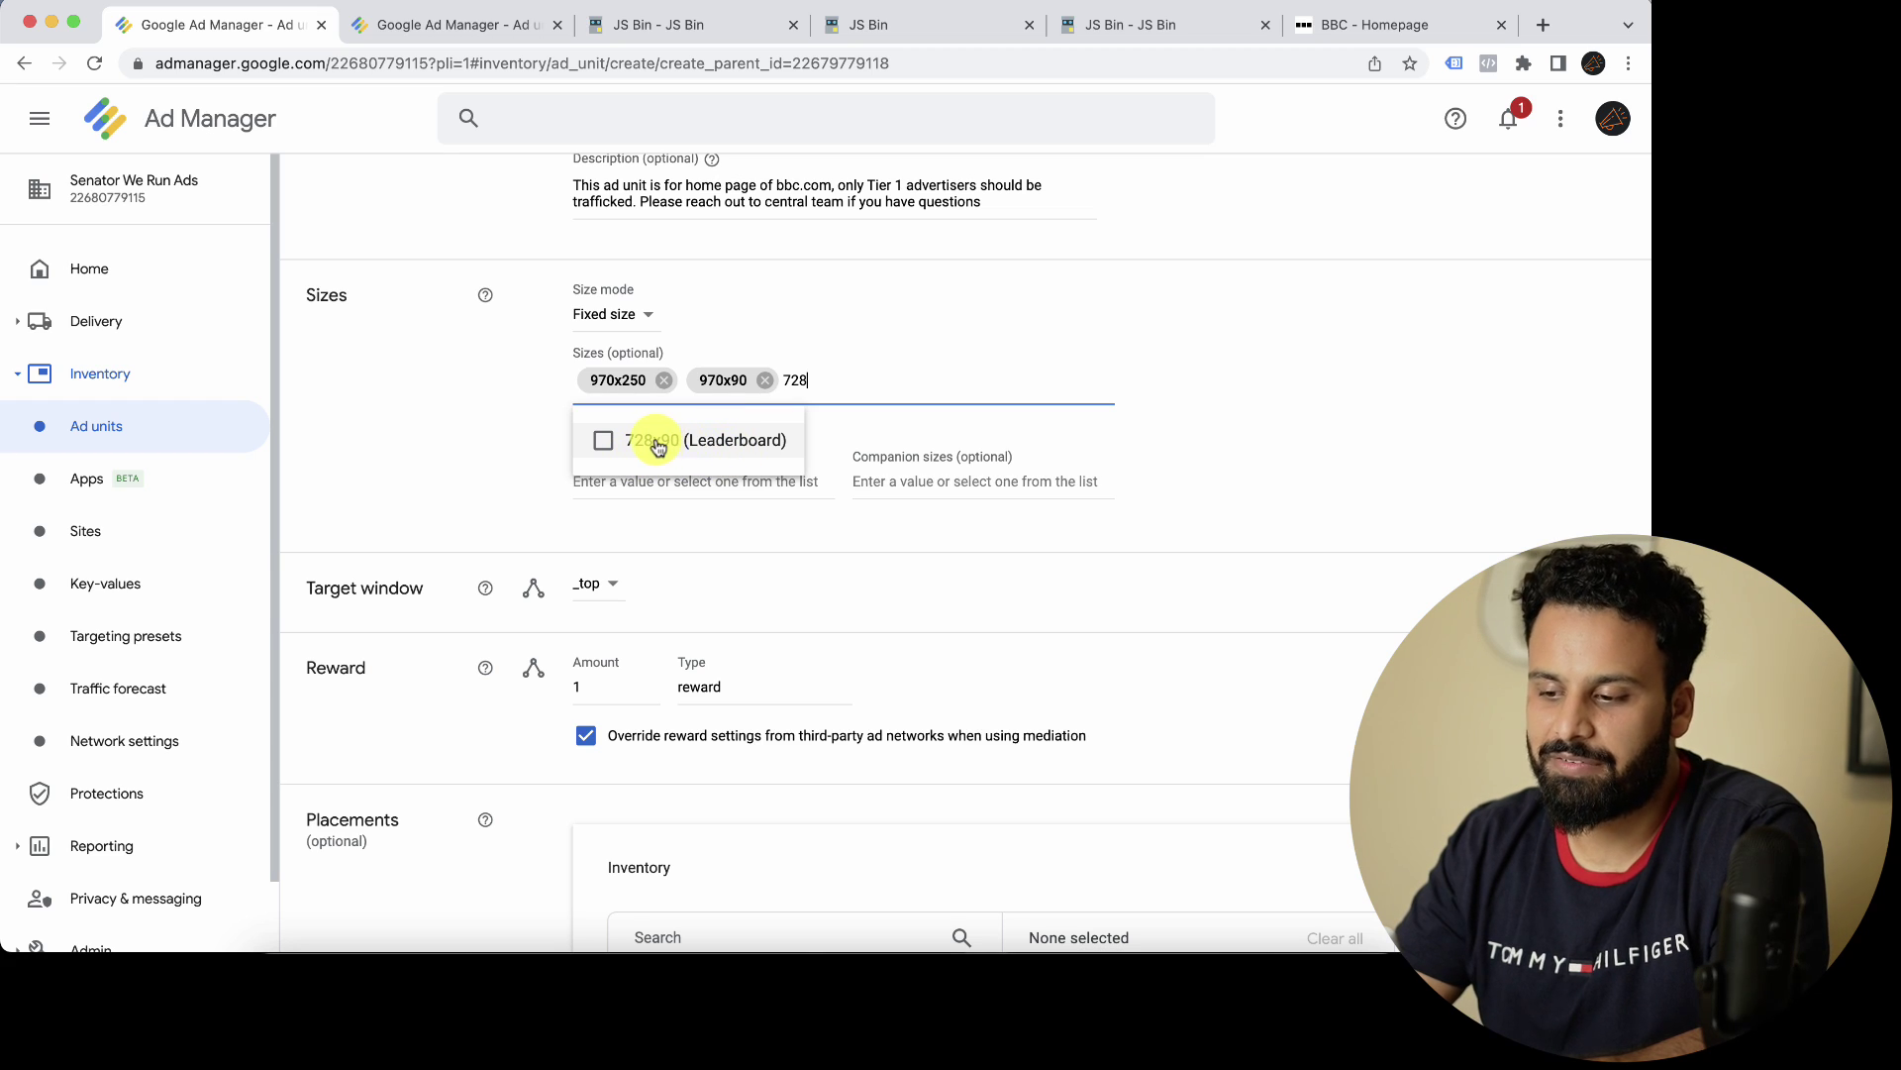
{"action": "left_click", "coordinate": [680, 441]}
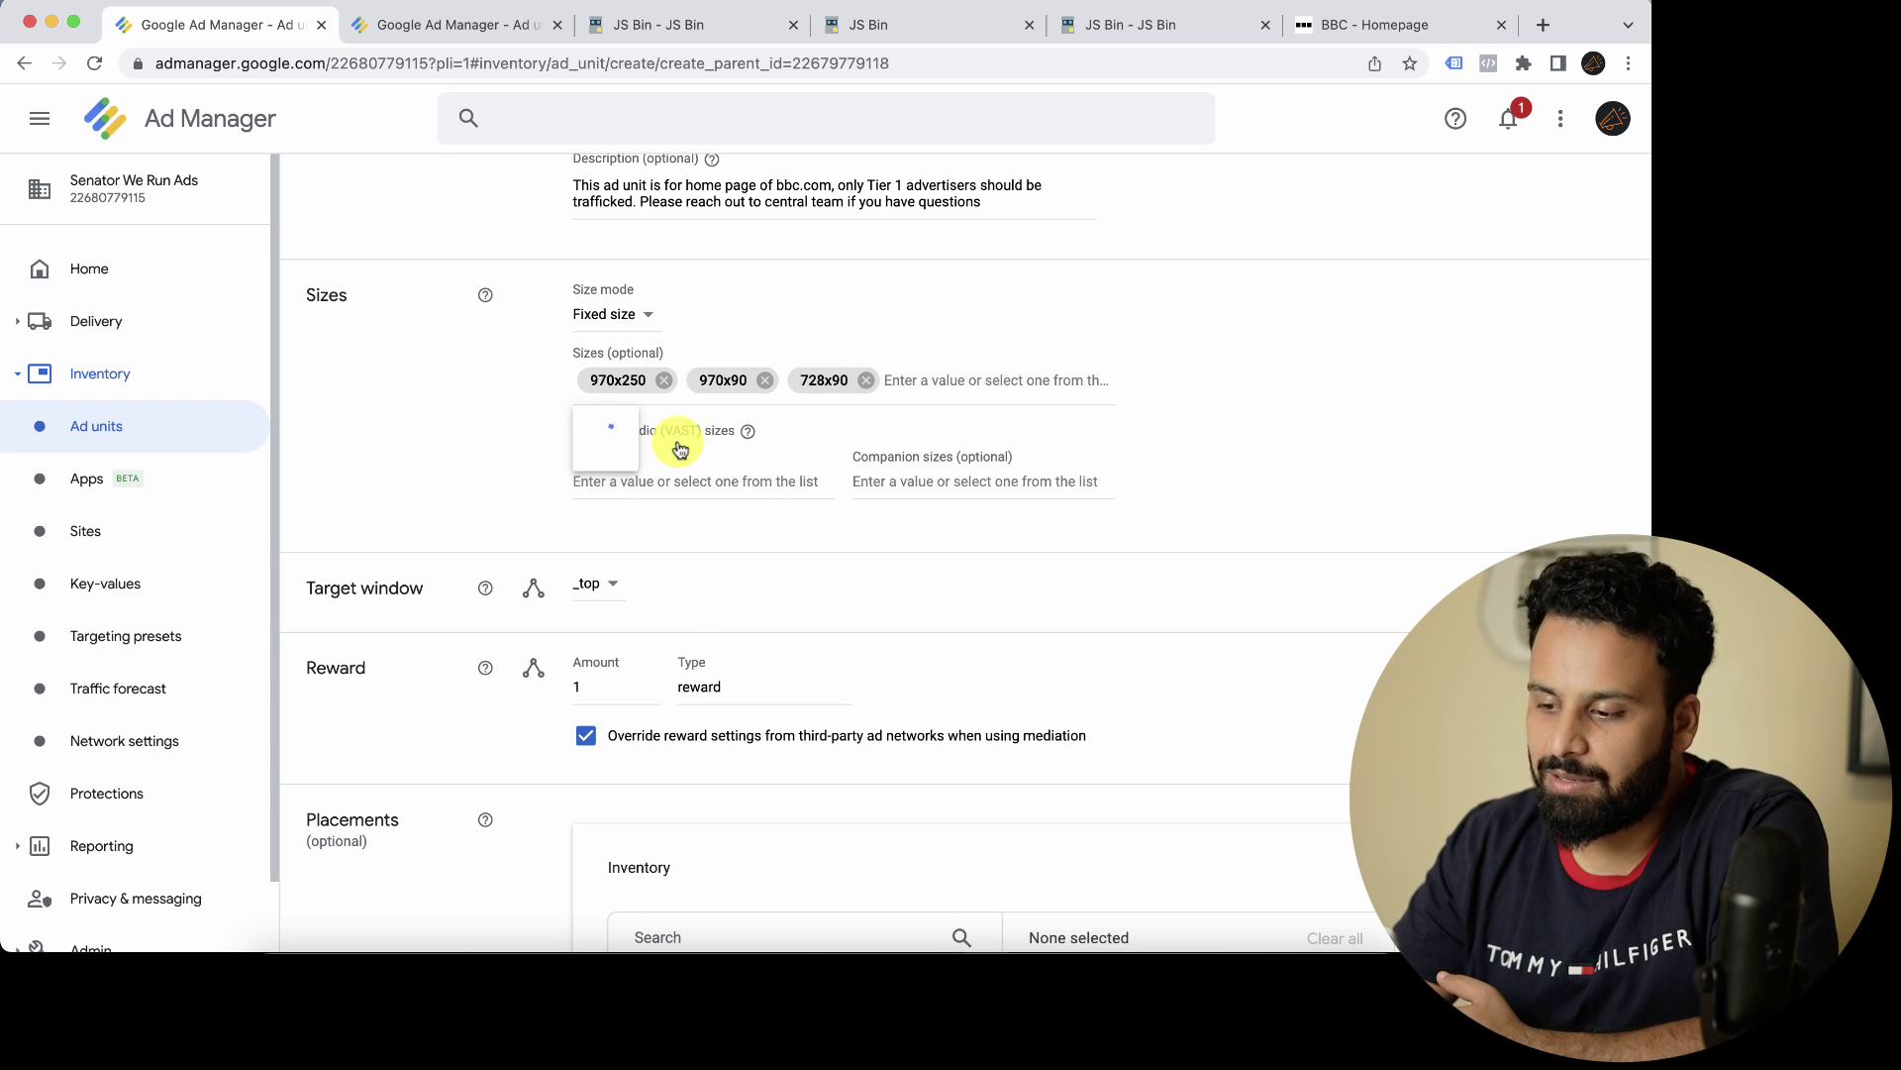
{"action": "left_click", "coordinate": [411, 441]}
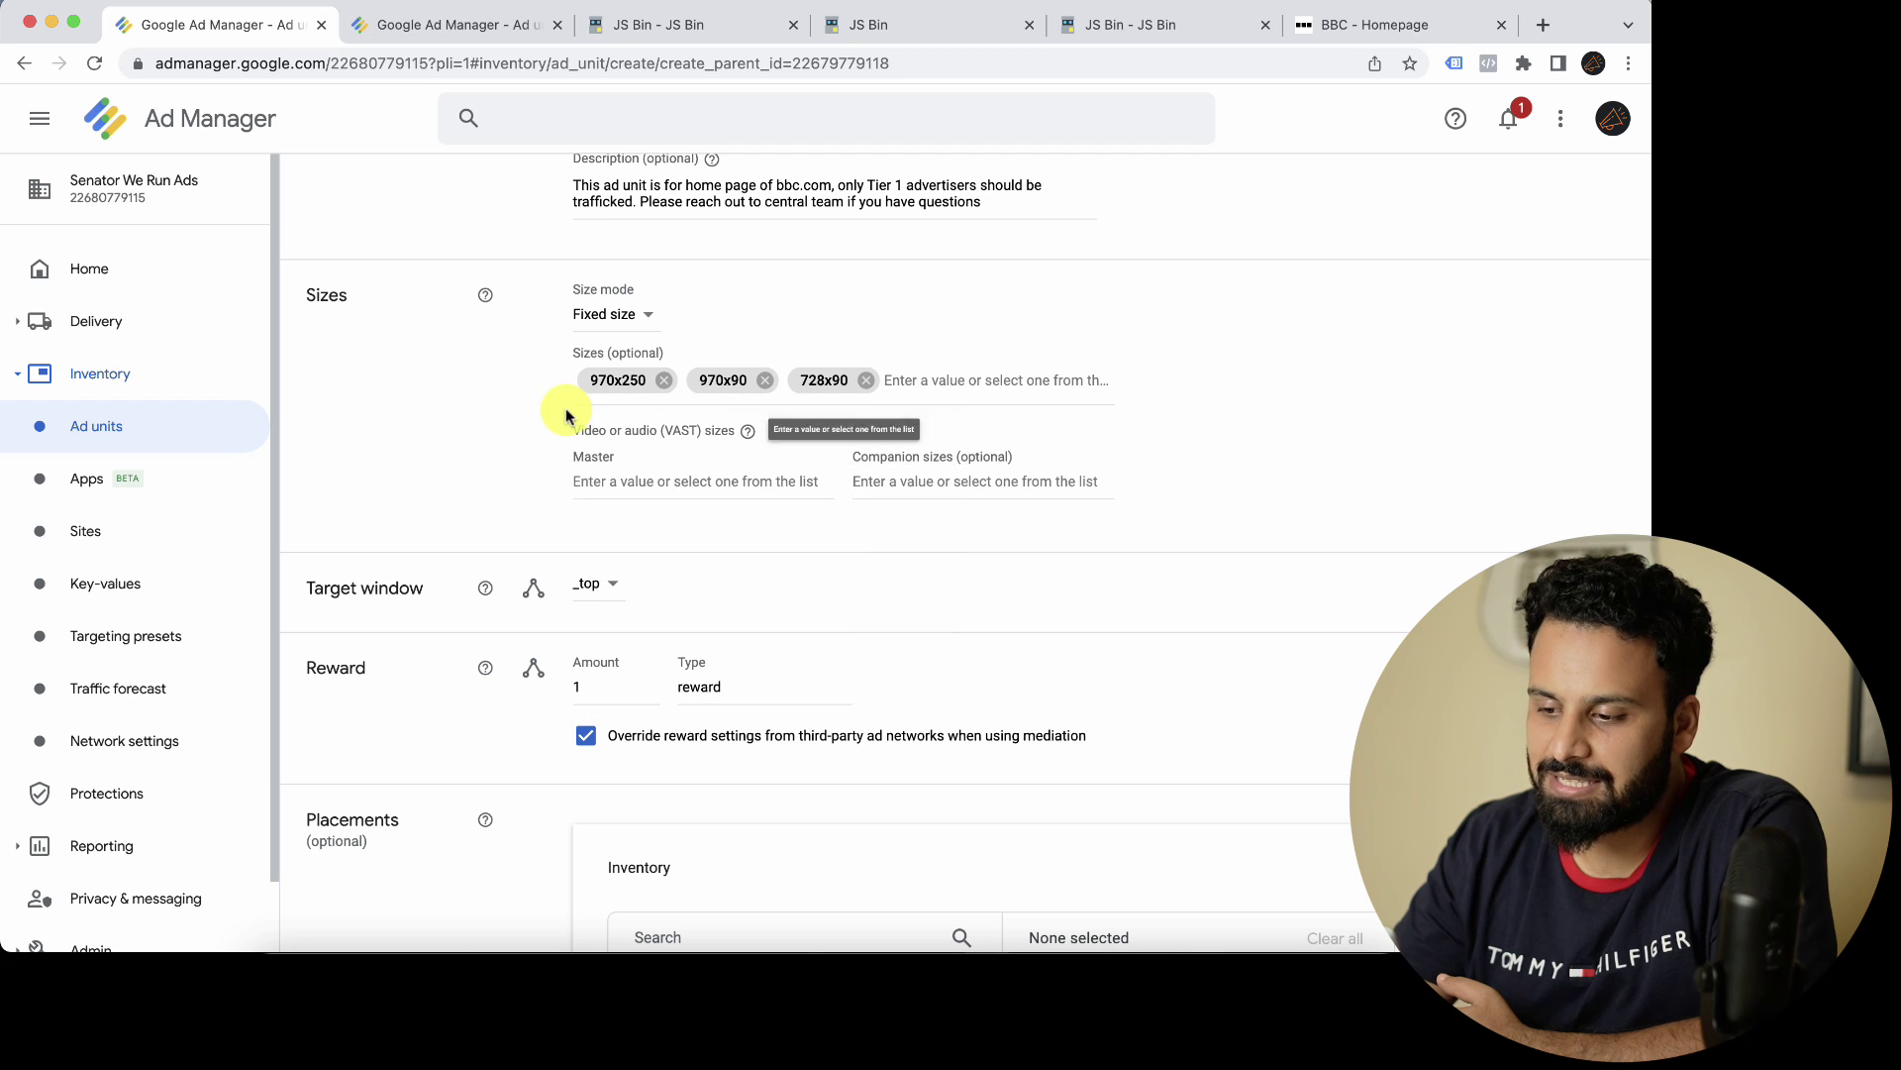
Step: Compare the ad unit's chosen sizes with the BBC homepage's top banner and review the available size modes
{"action": "left_click", "coordinate": [599, 380]}
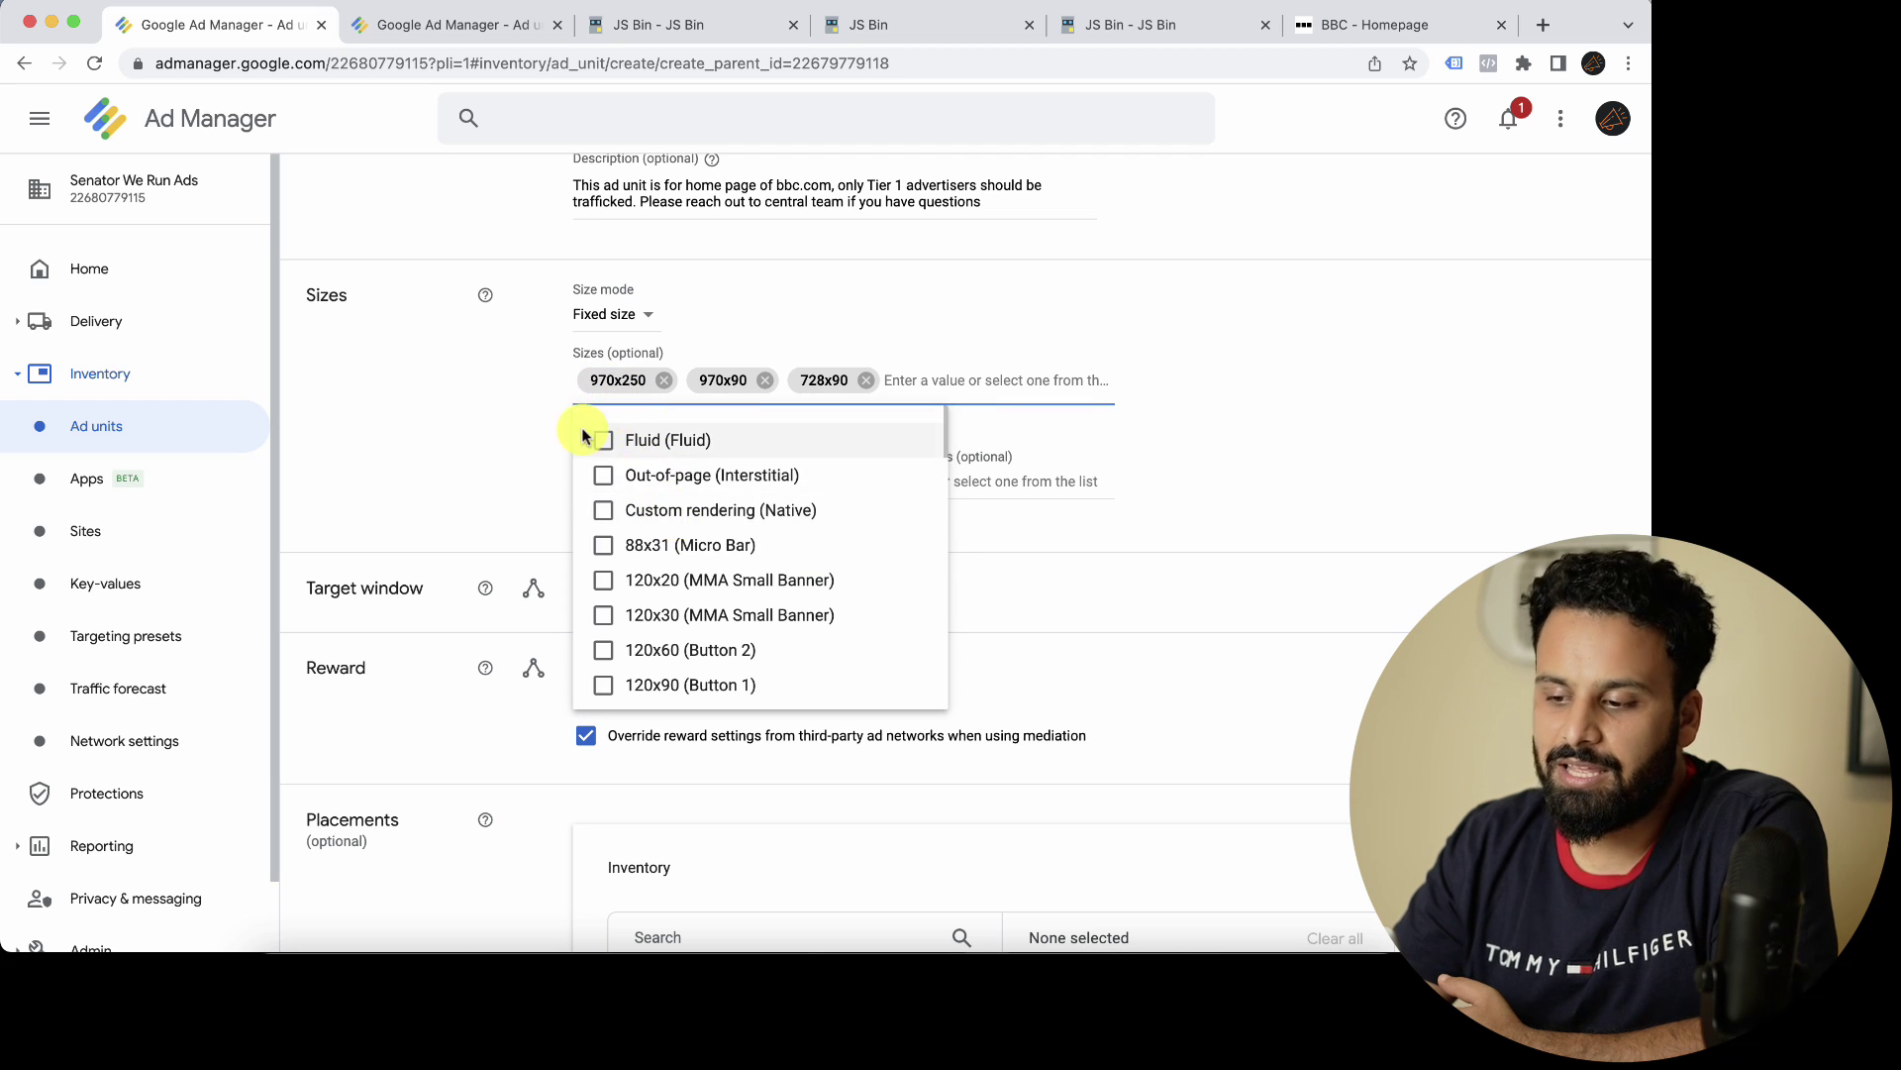
{"action": "left_click", "coordinate": [540, 443]}
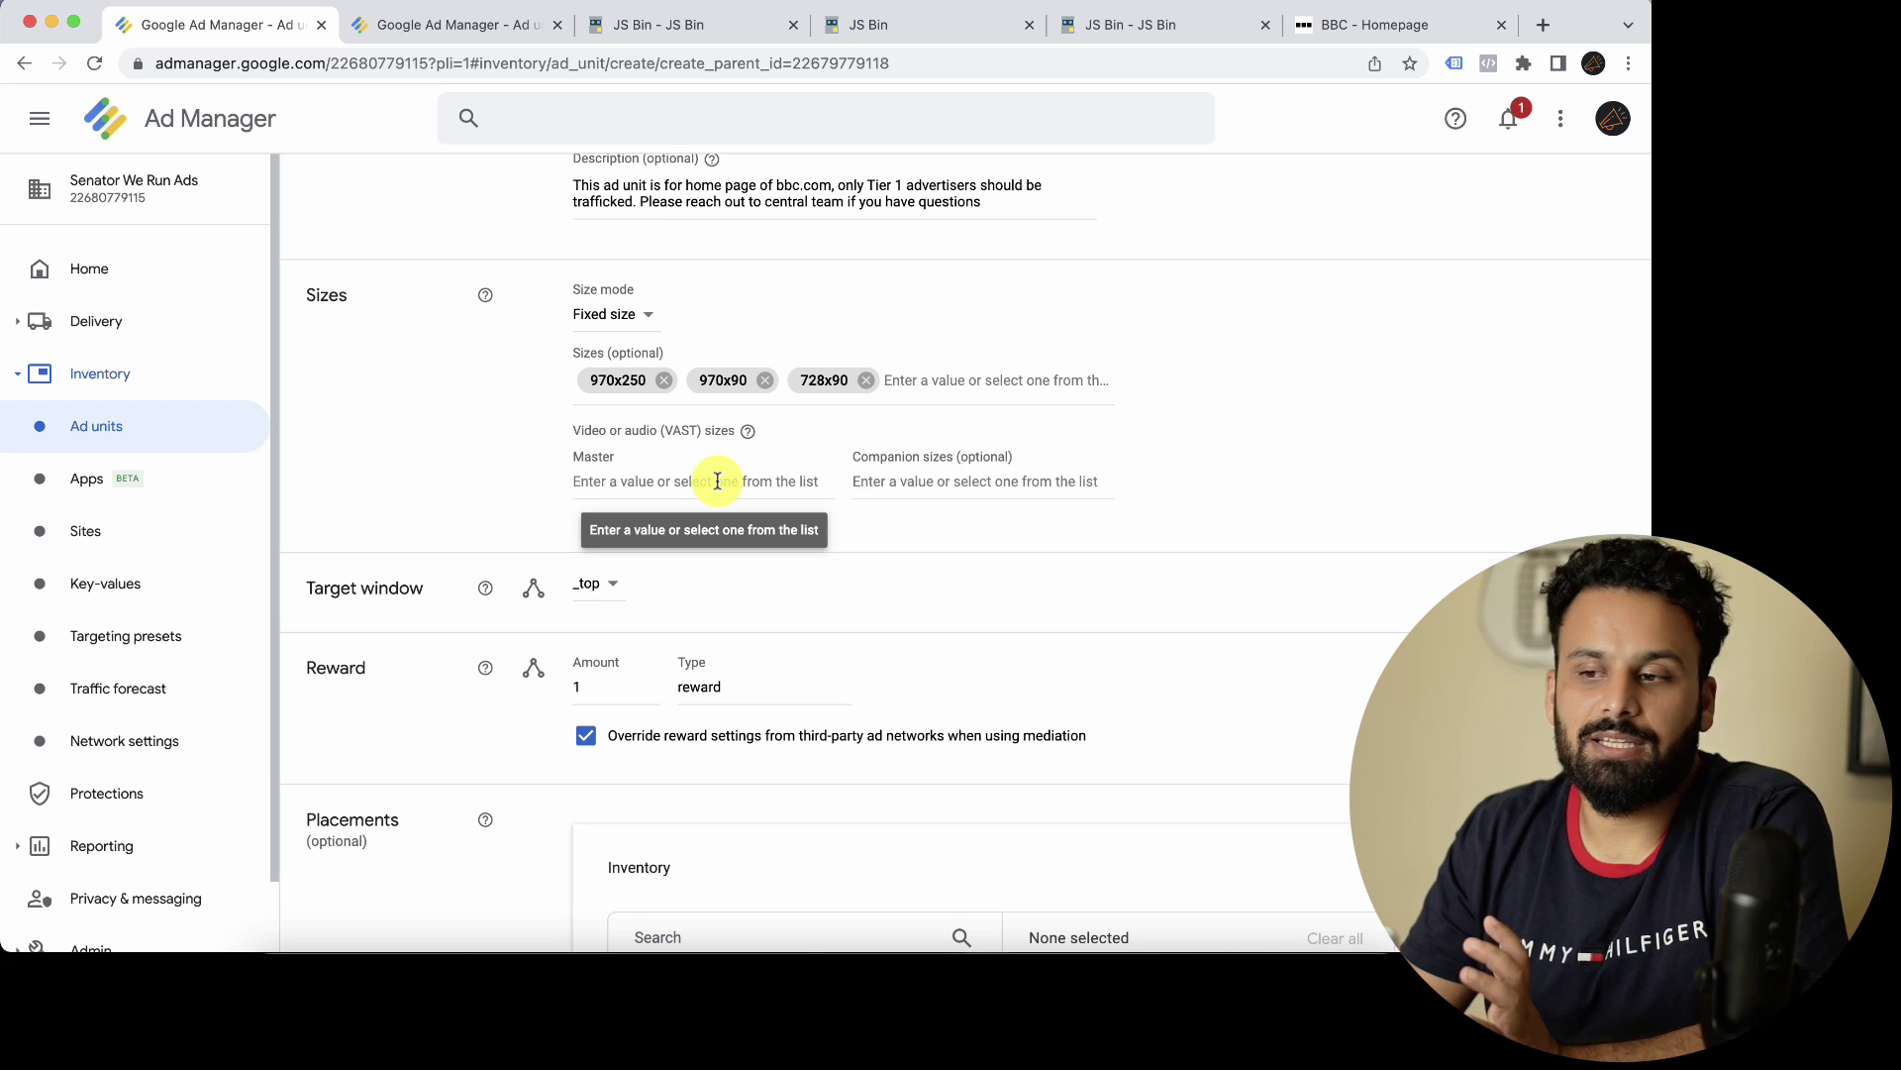
{"action": "left_click", "coordinate": [1370, 25]}
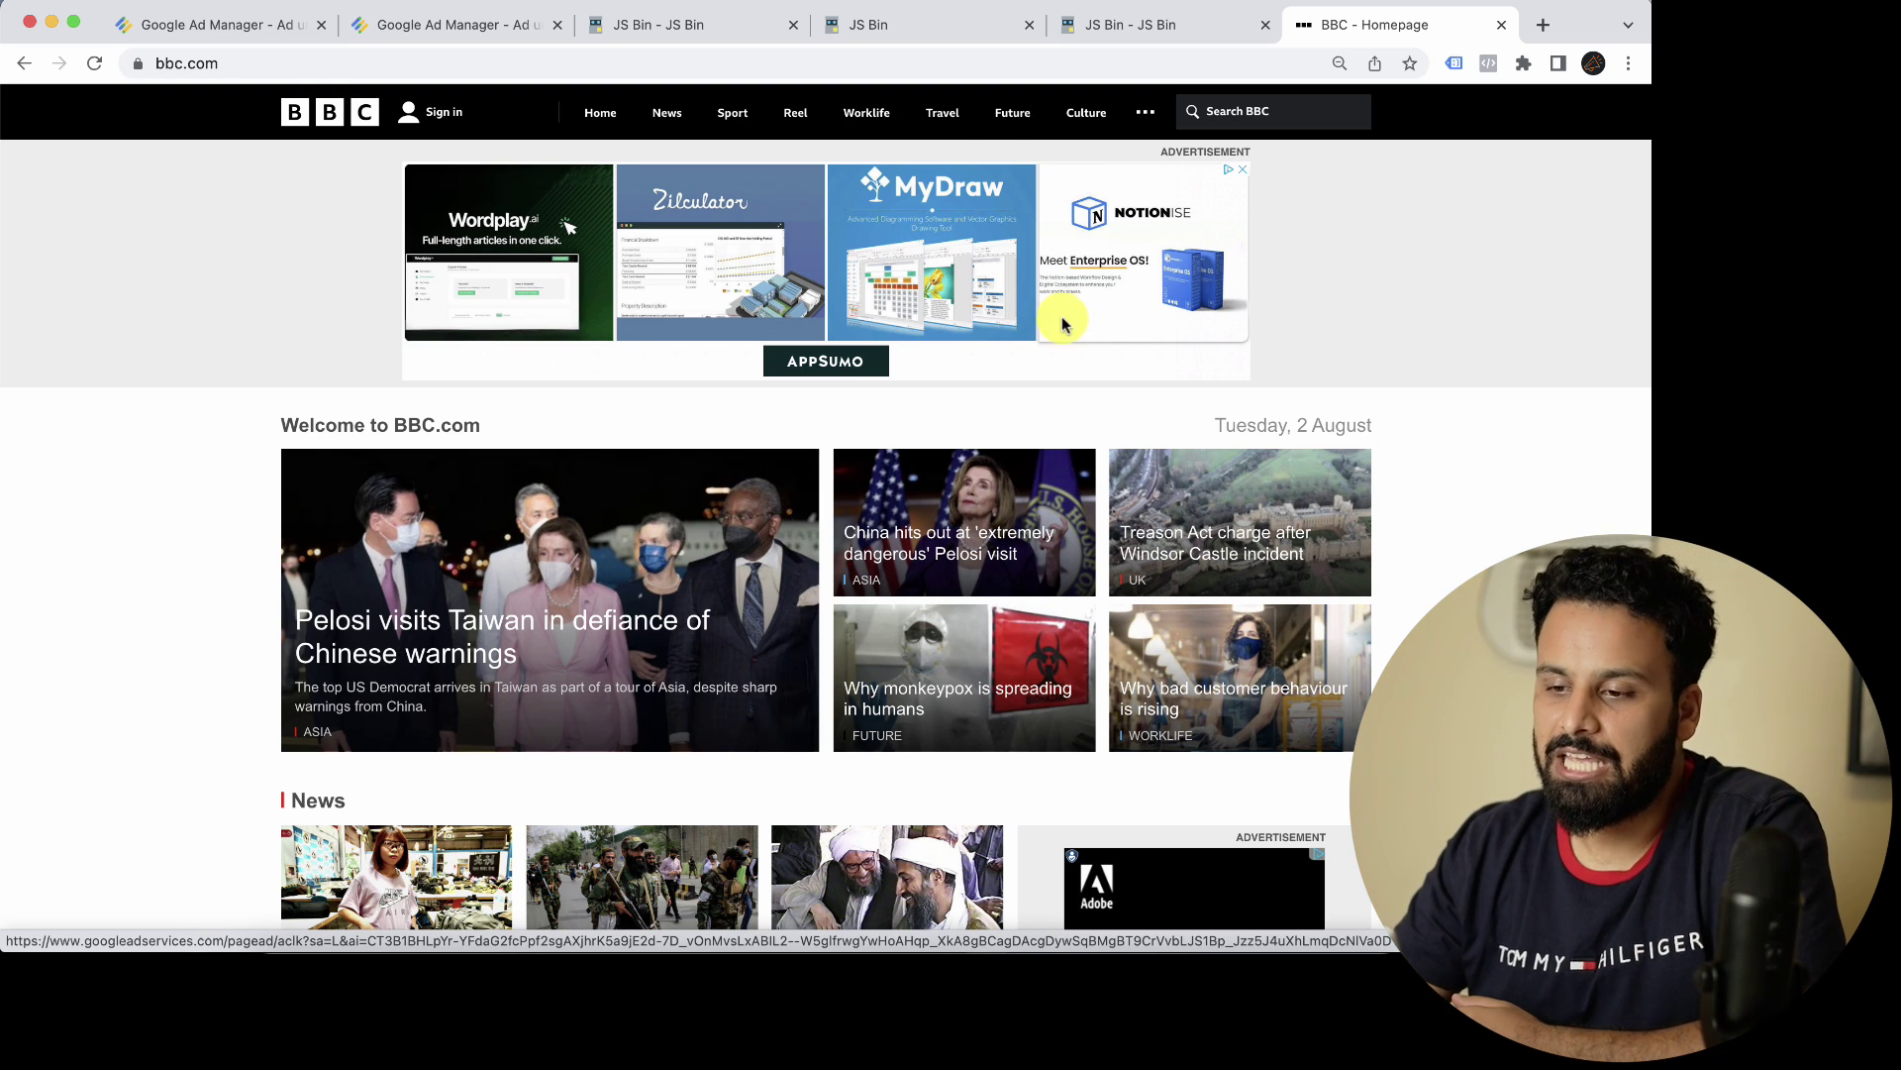
{"action": "left_click", "coordinate": [174, 29]}
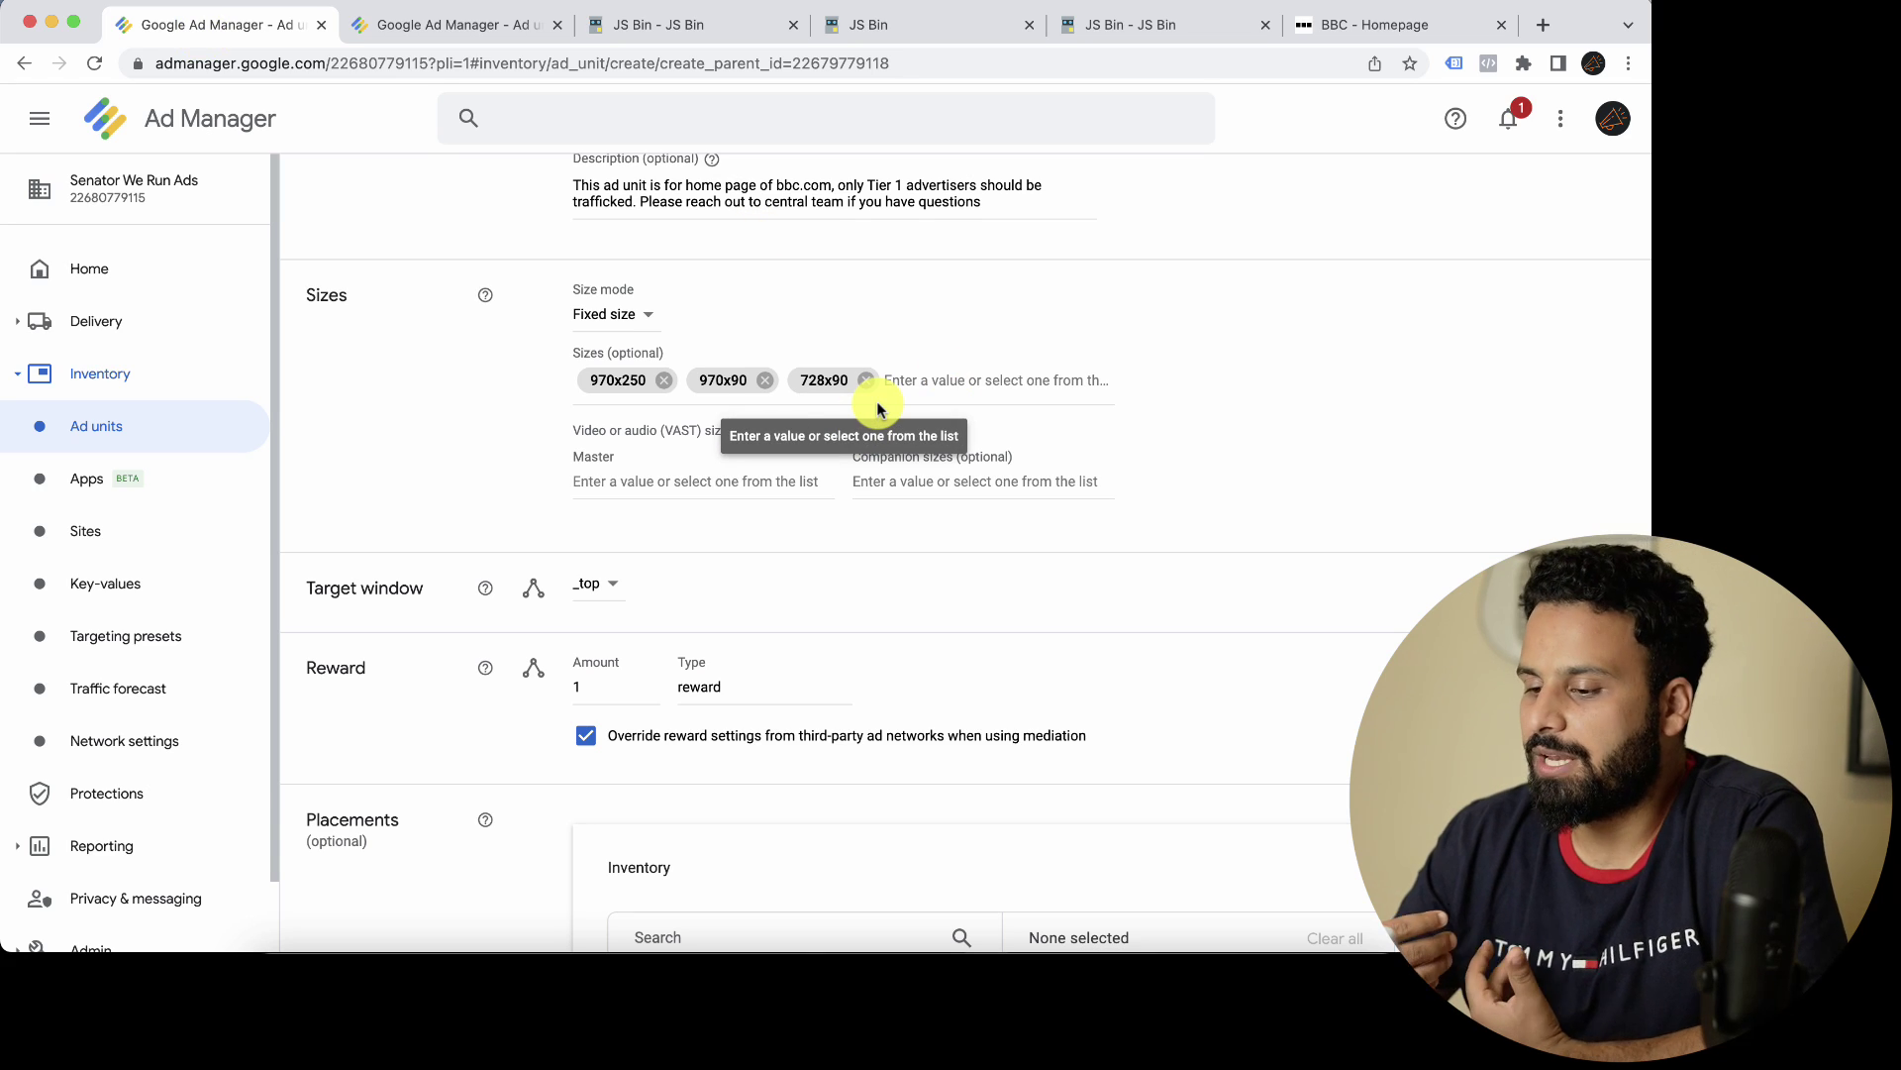
{"action": "left_click", "coordinate": [1454, 25]}
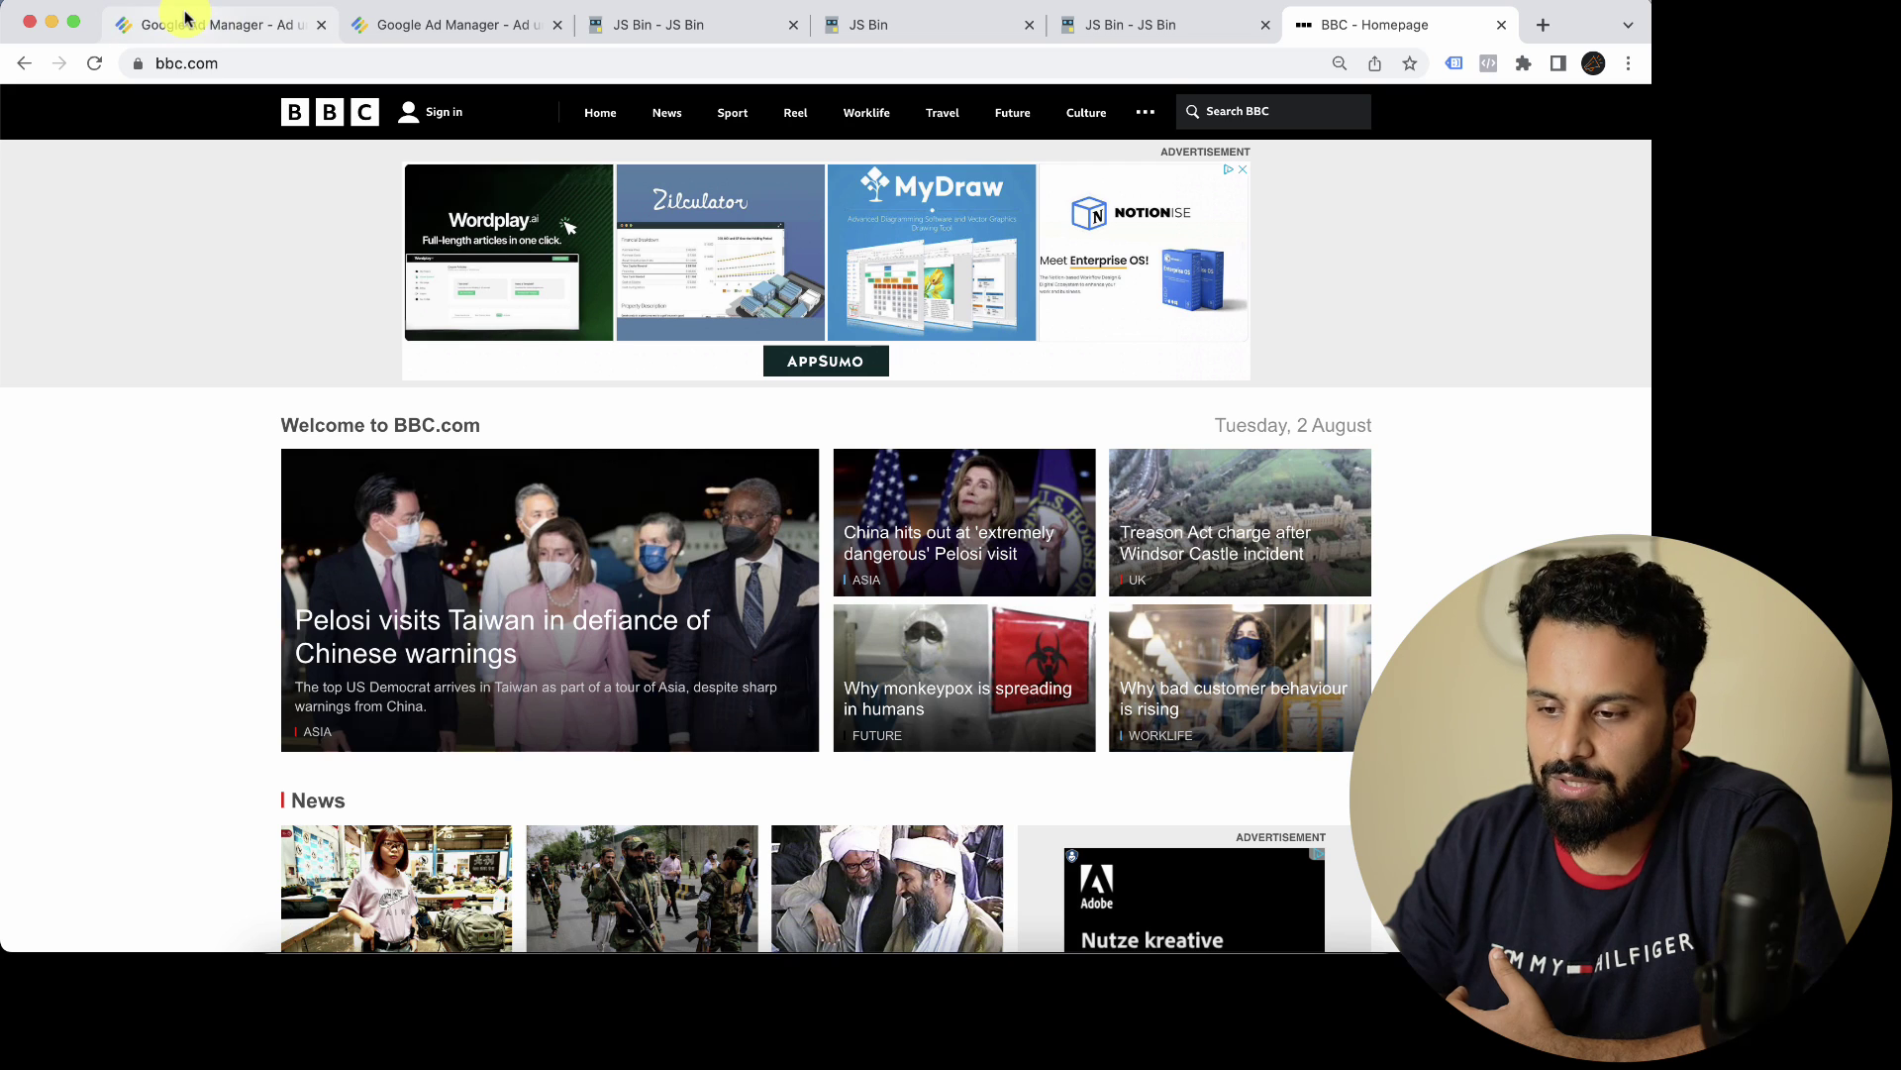
{"action": "left_click", "coordinate": [208, 33]}
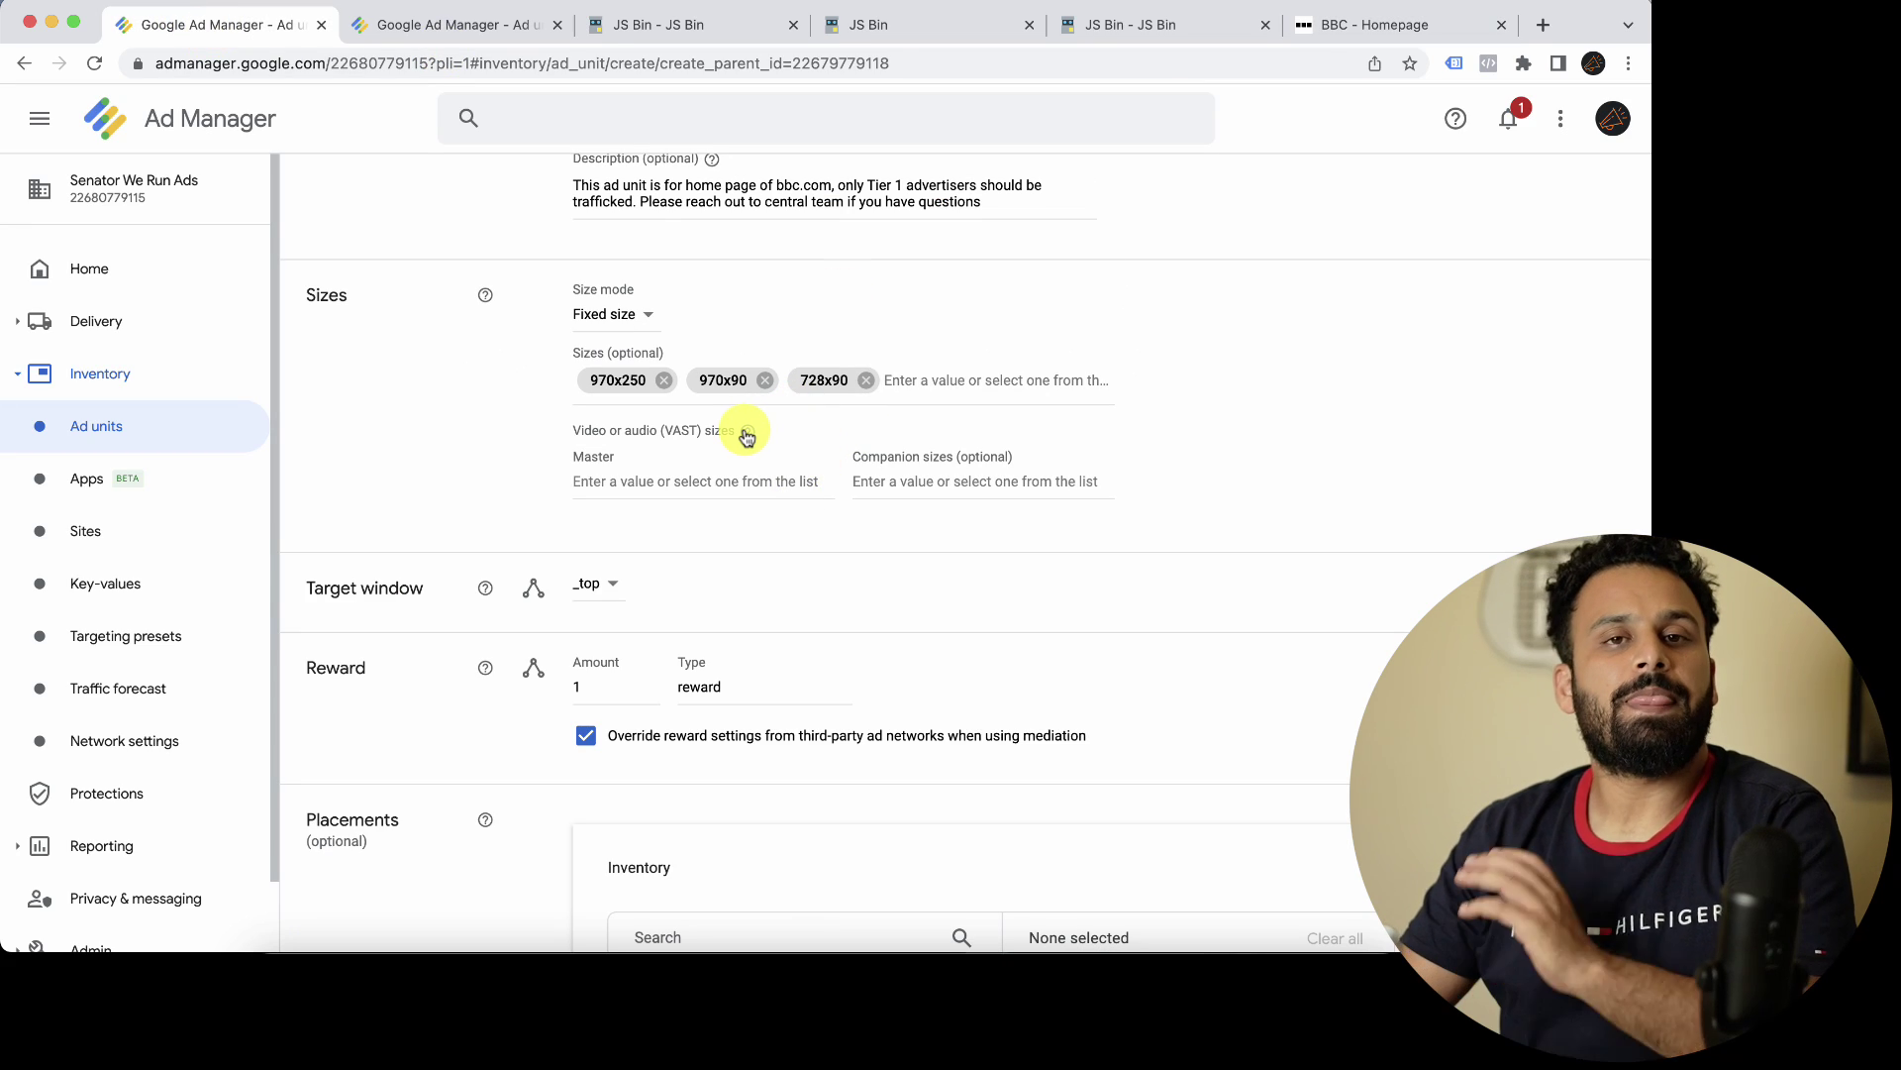
{"action": "mouse_move", "coordinate": [747, 433]}
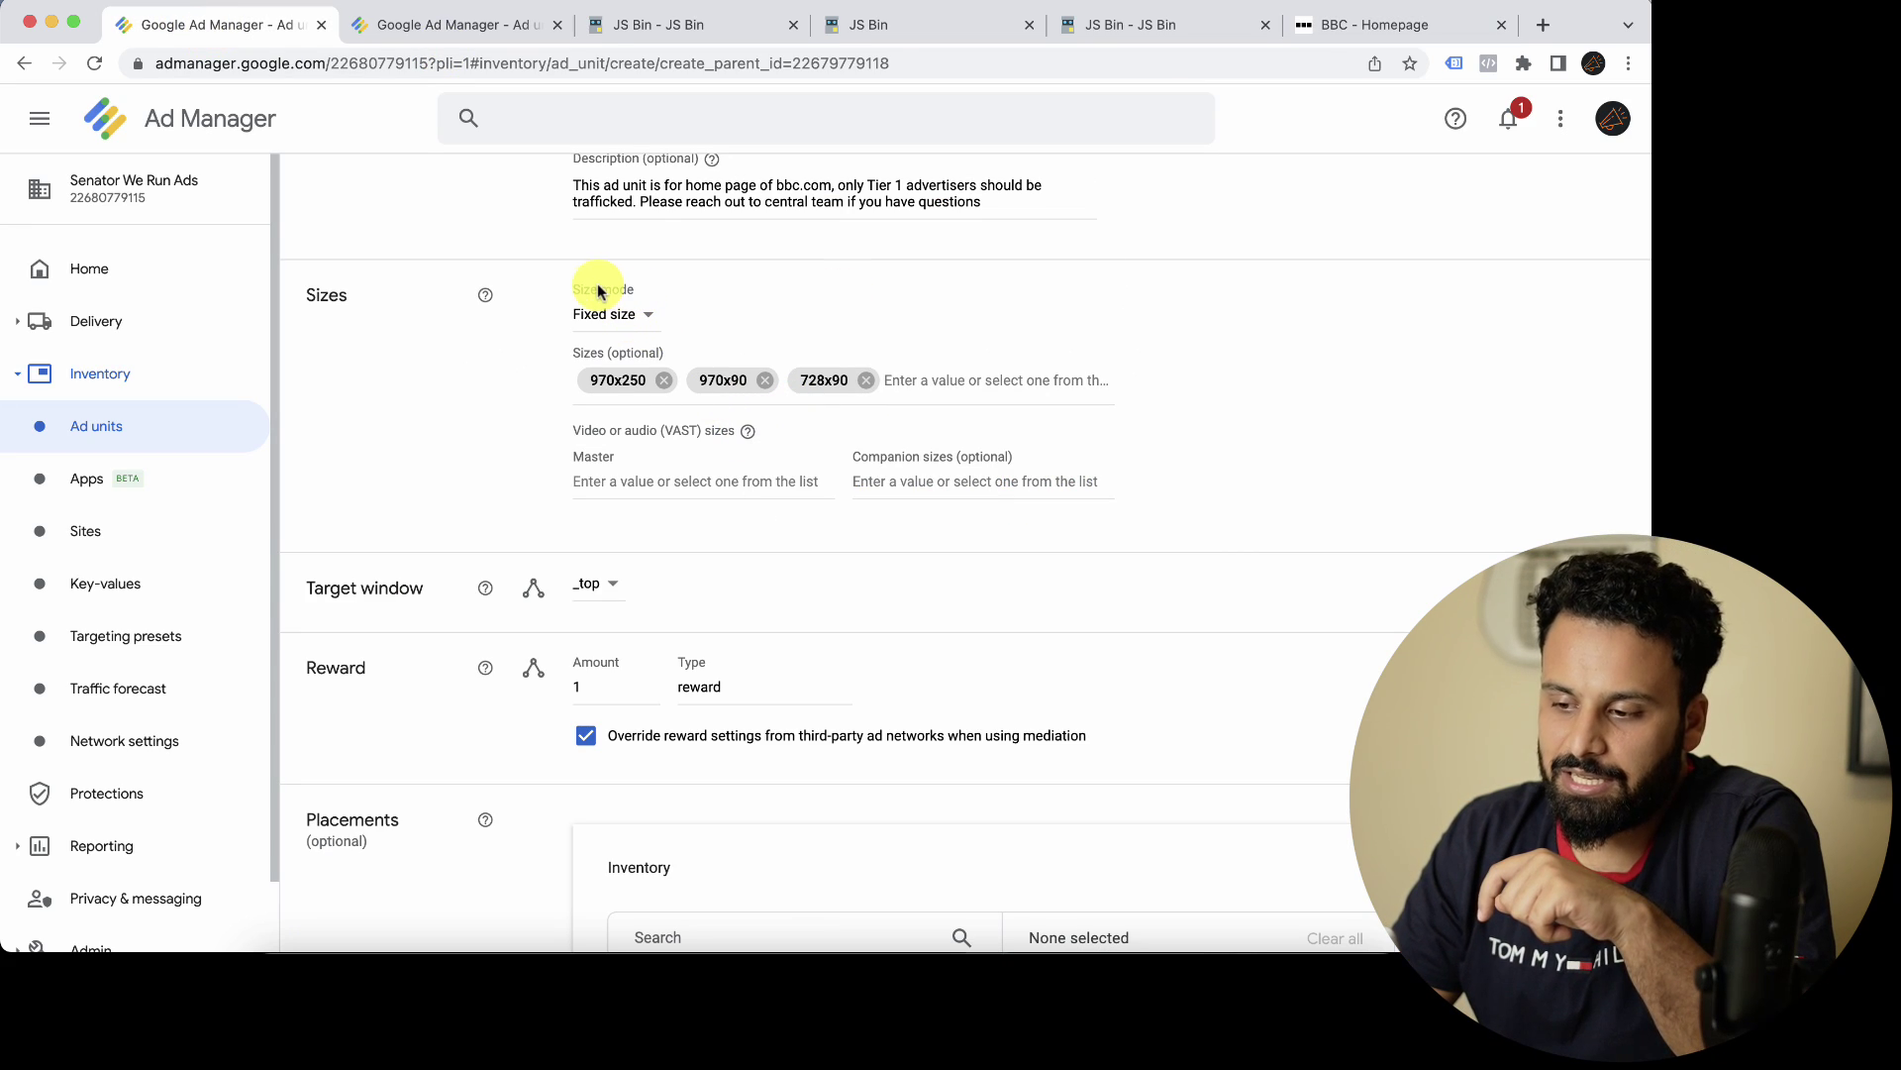
{"action": "left_click", "coordinate": [631, 323]}
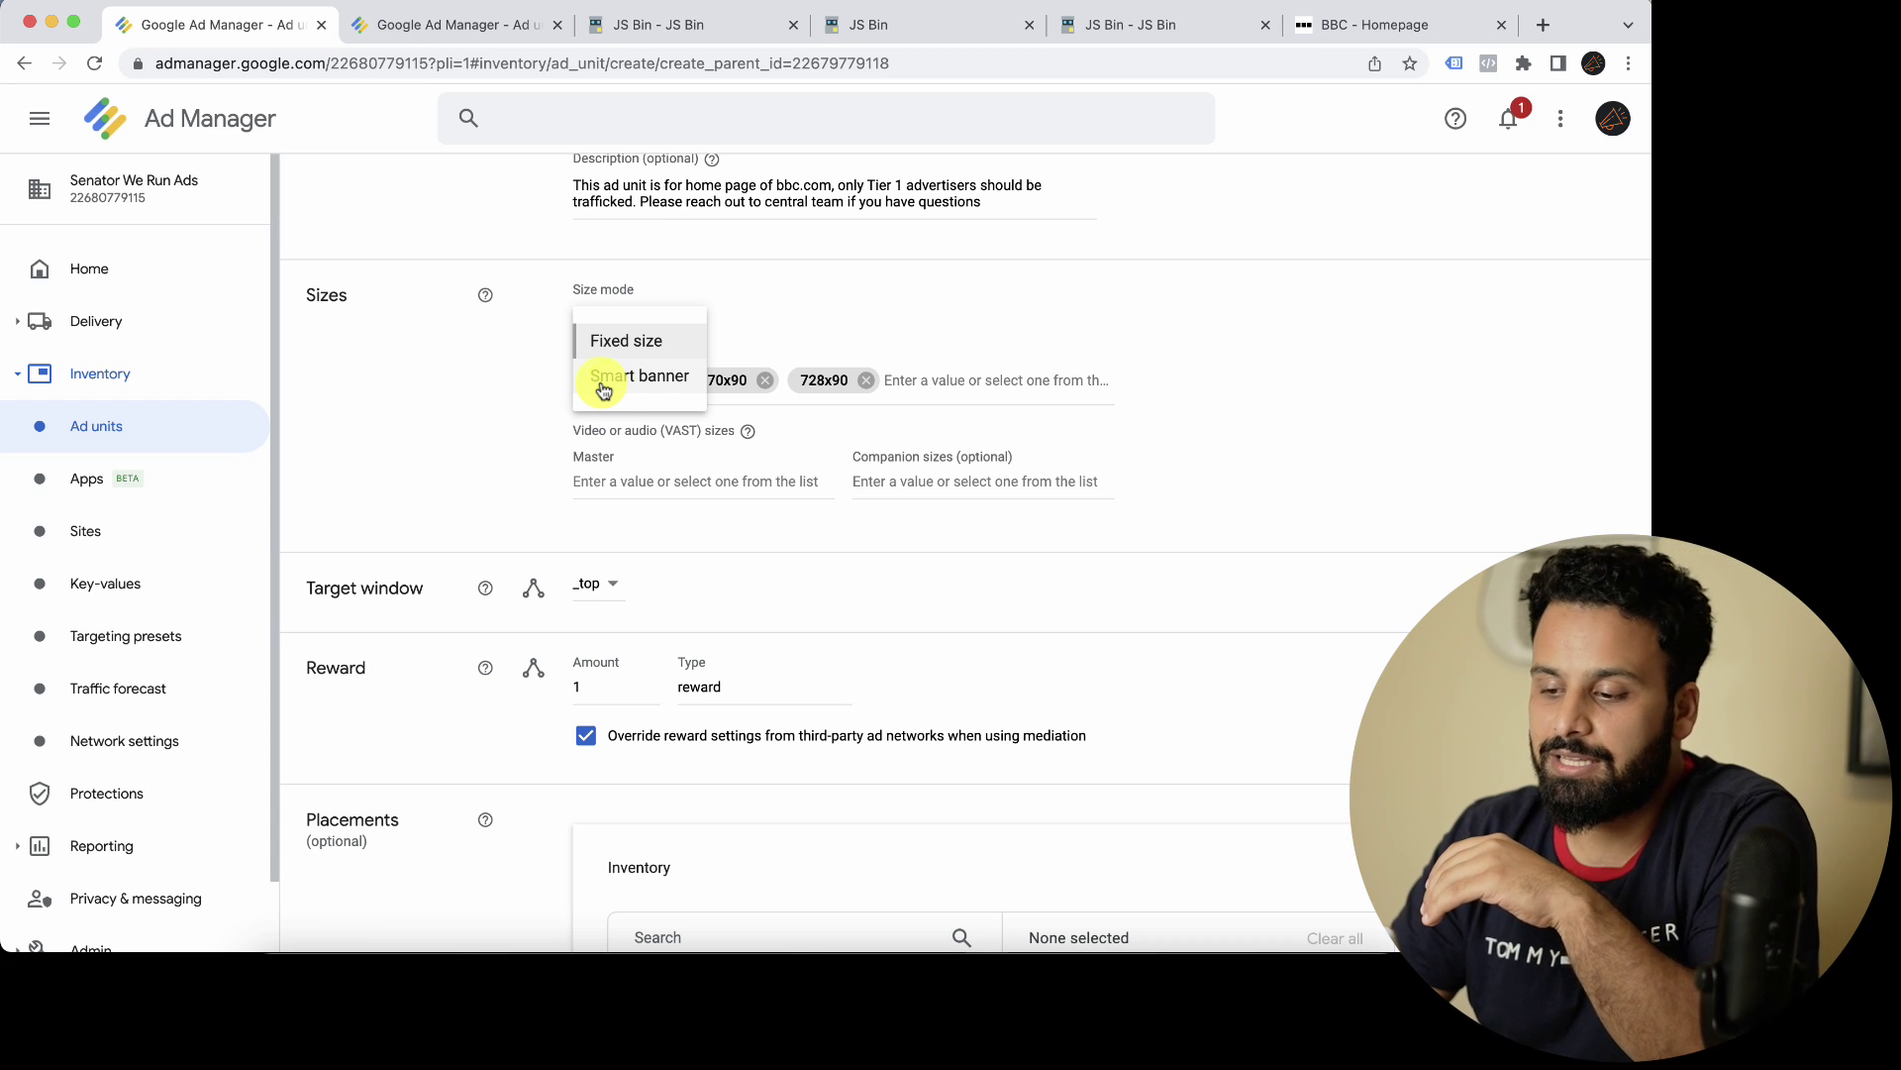
{"action": "left_click", "coordinate": [442, 418]}
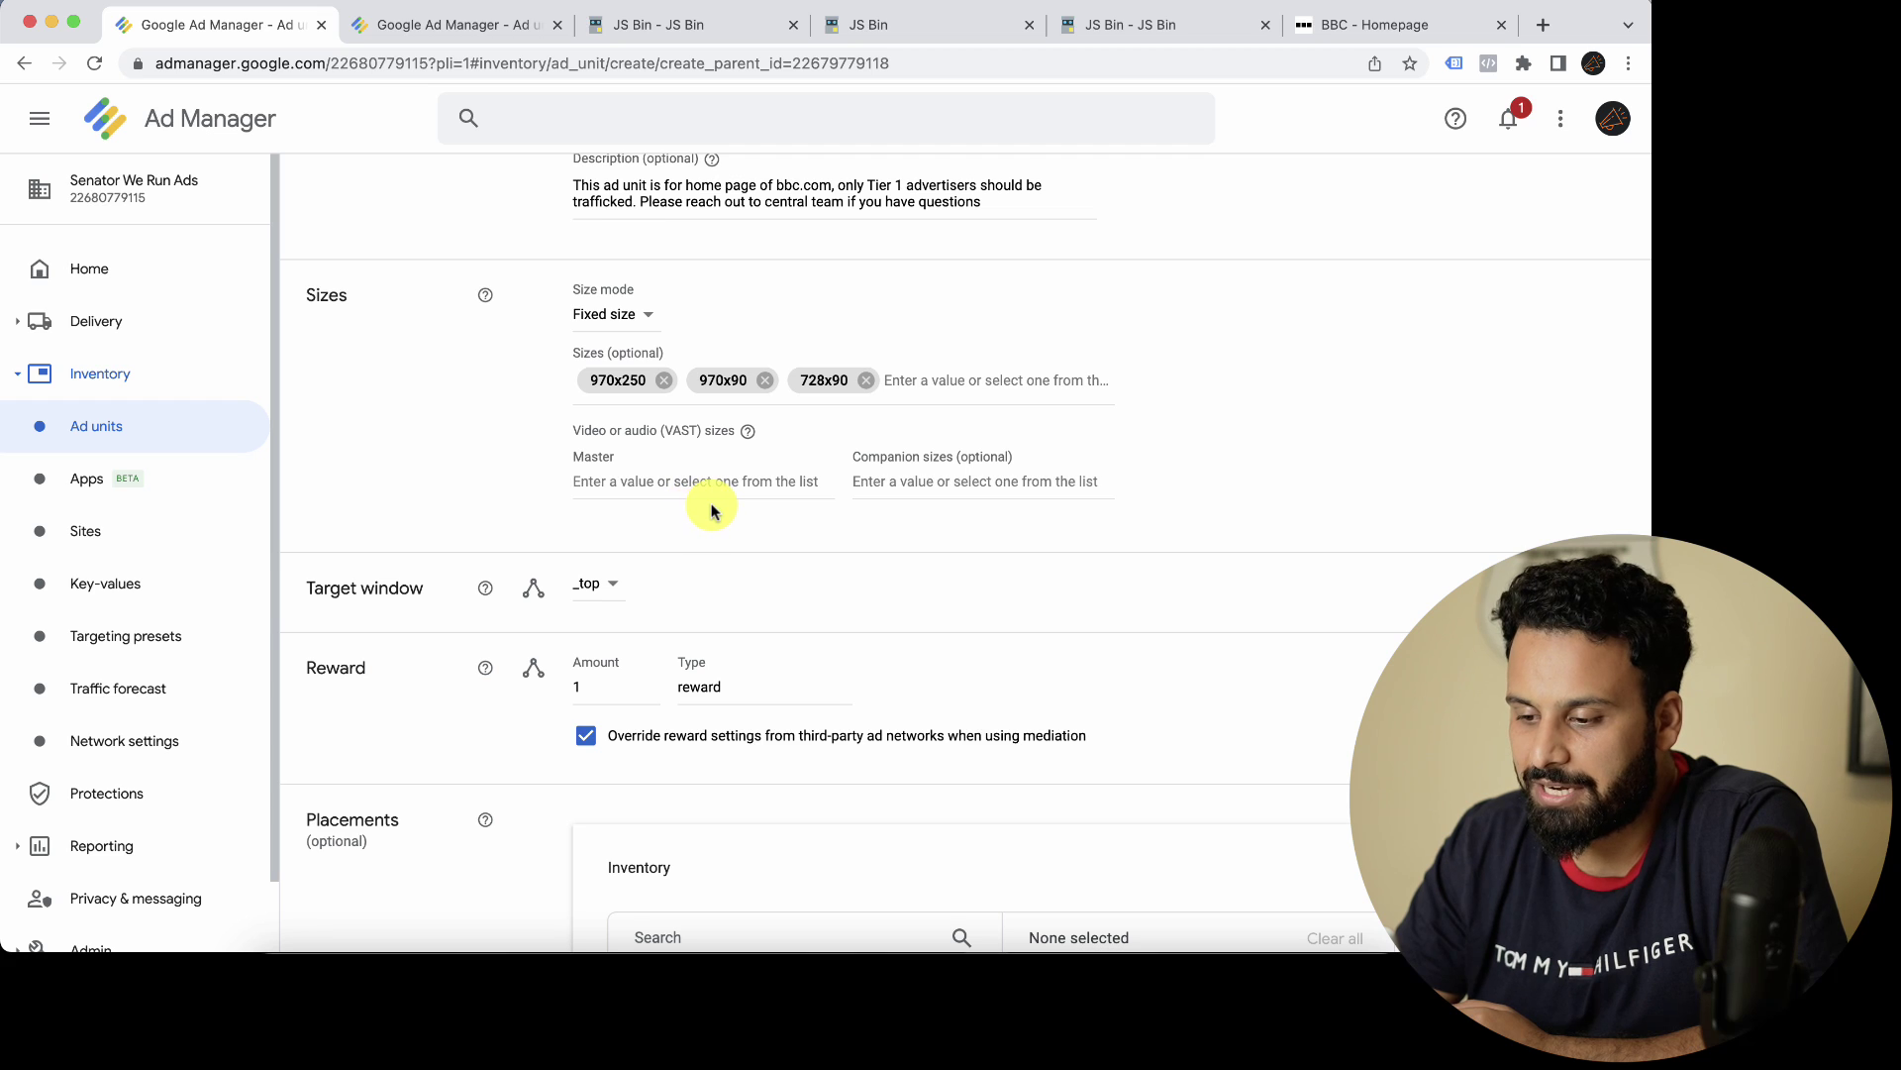
Step: Follow the MyDraw ad in the BBC homepage's top banner to examine where its landing page opens
{"action": "scroll", "coordinate": [711, 510], "scroll_direction": "up", "scroll_amount": 1}
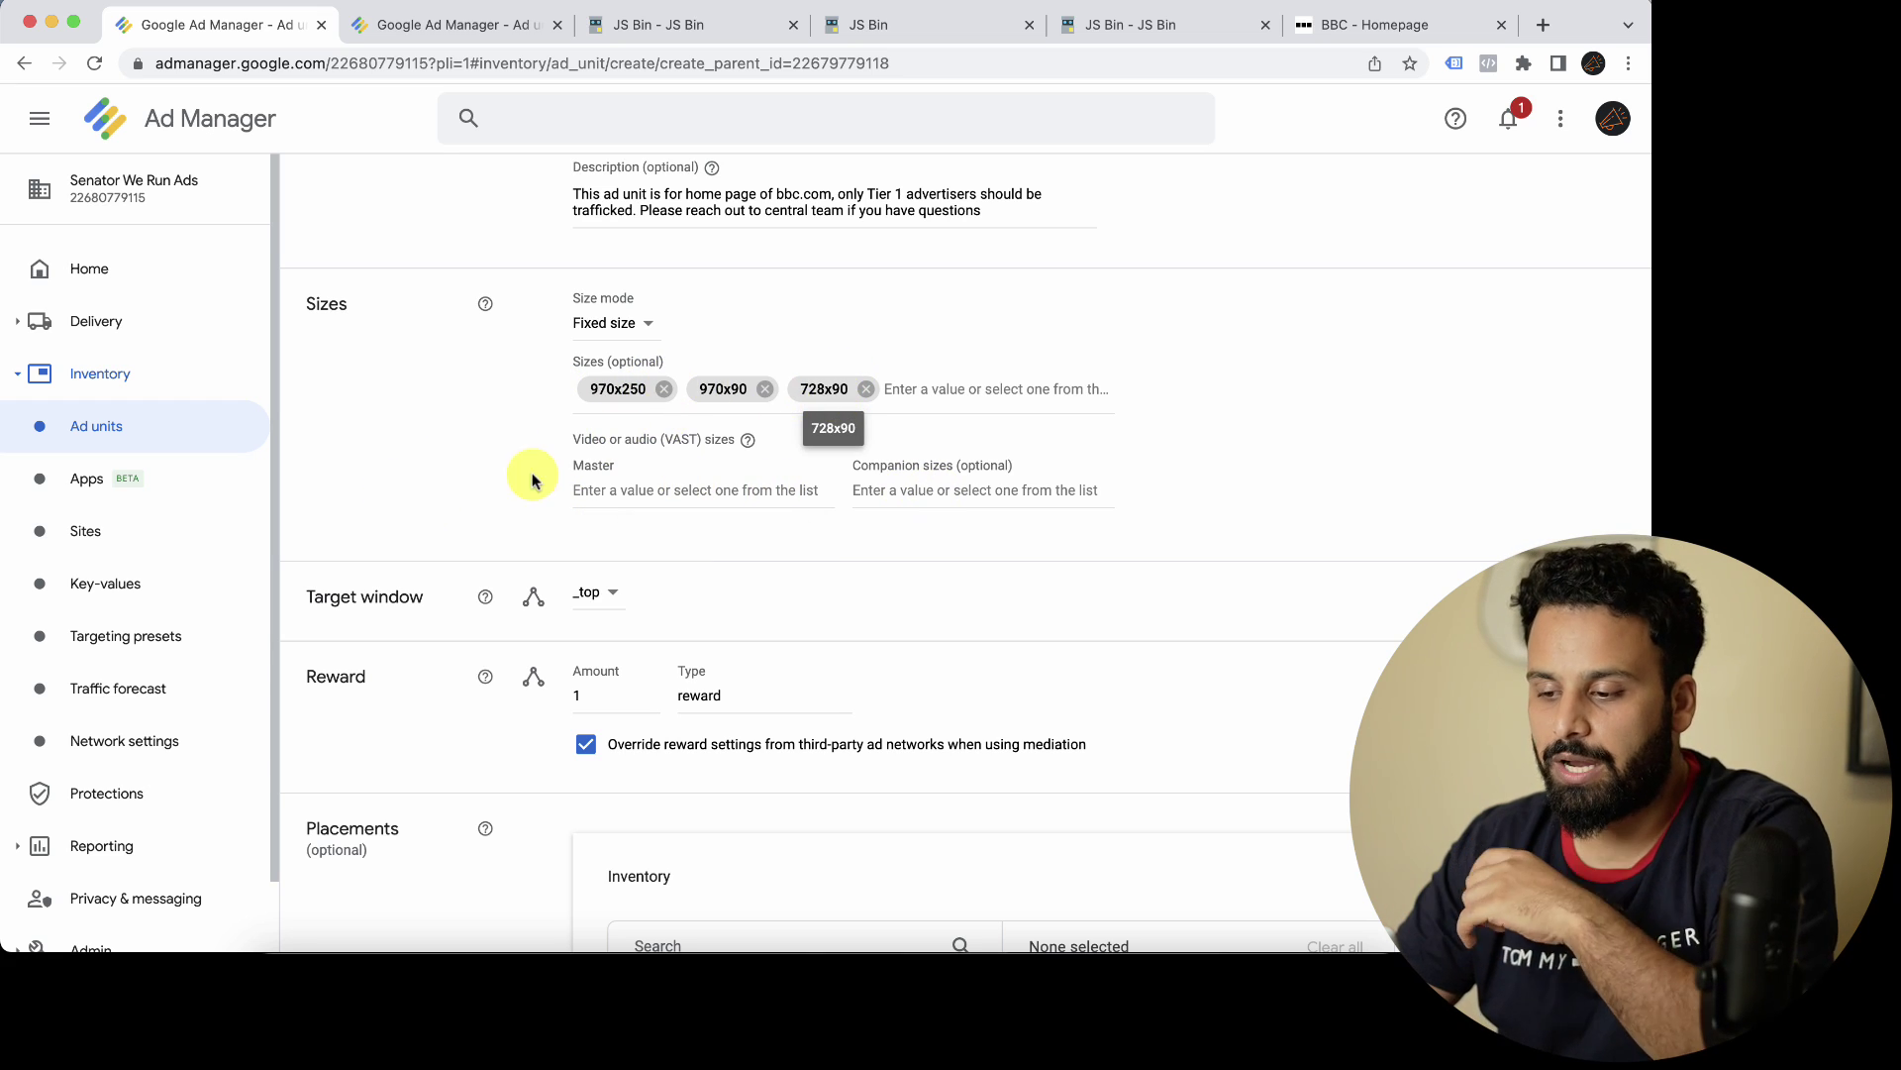
{"action": "scroll", "coordinate": [460, 479], "scroll_direction": "down", "scroll_amount": 1}
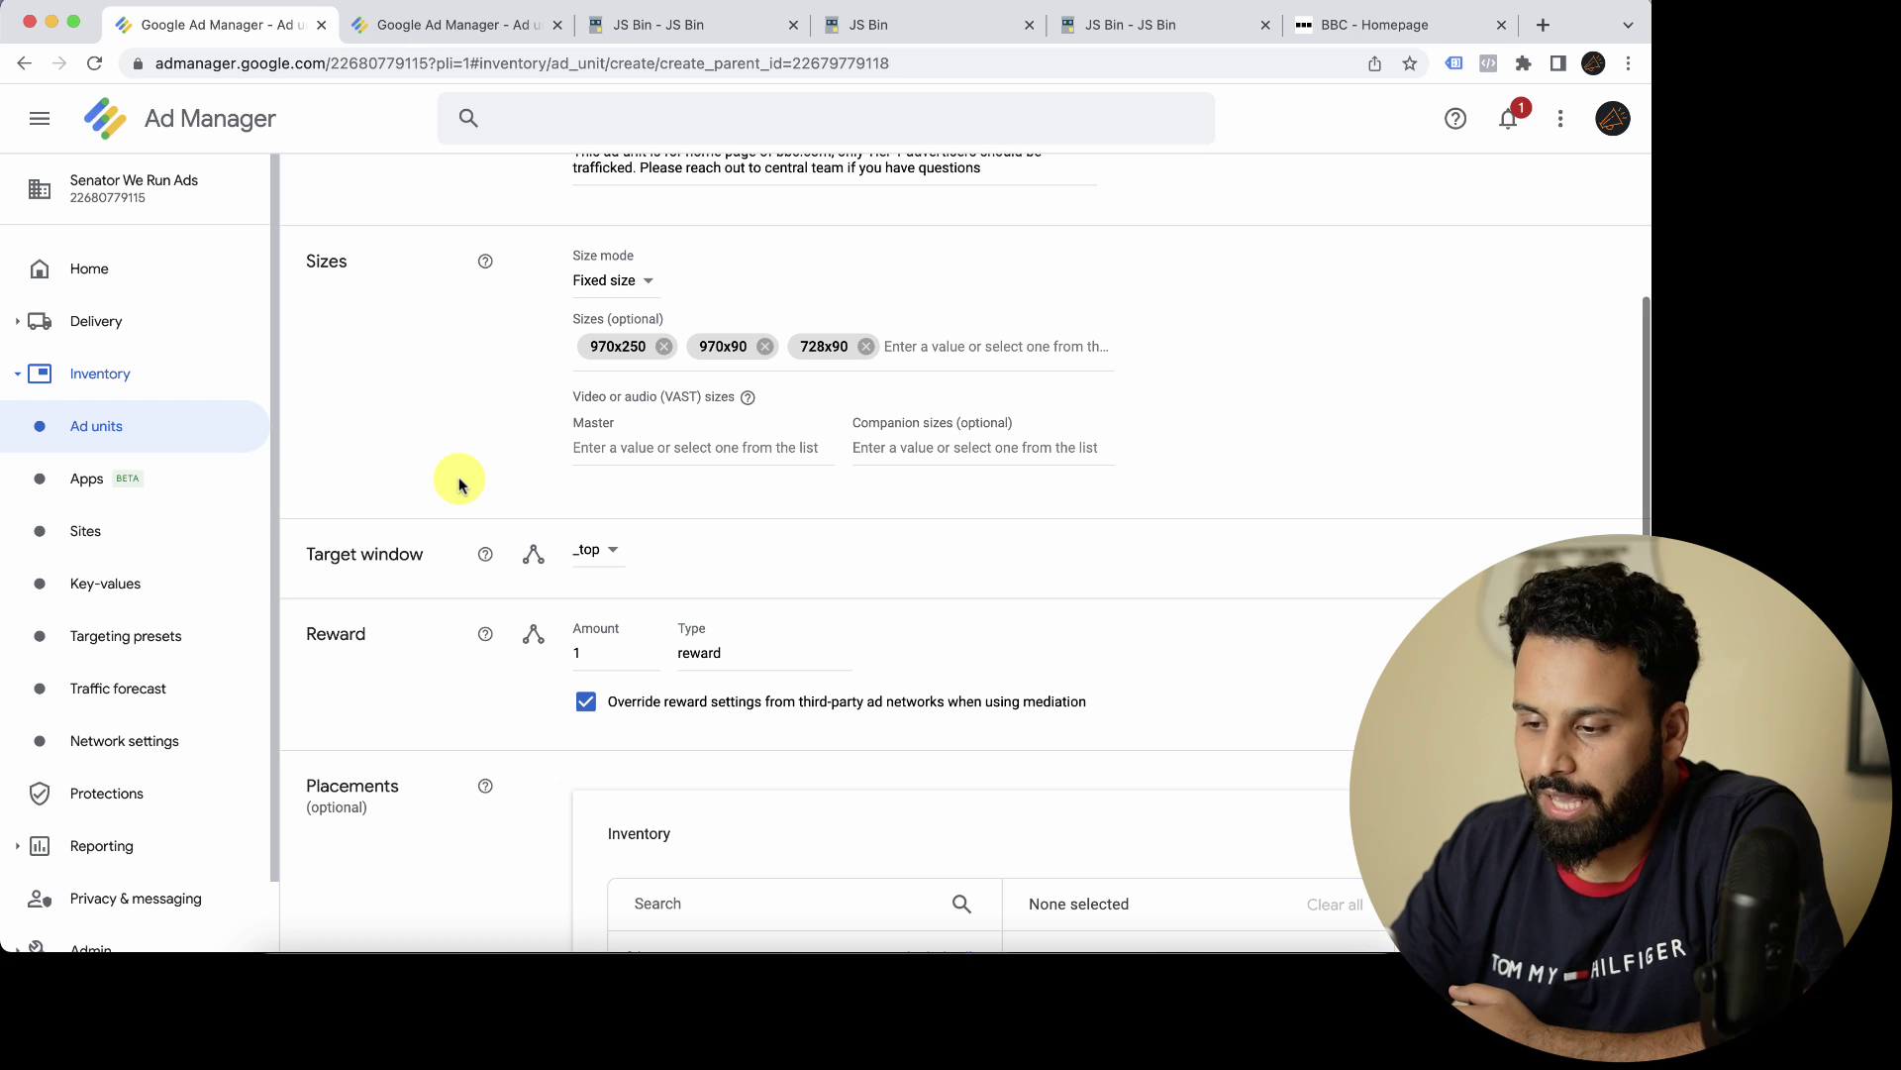
{"action": "scroll", "coordinate": [460, 483], "scroll_direction": "down", "scroll_amount": 3}
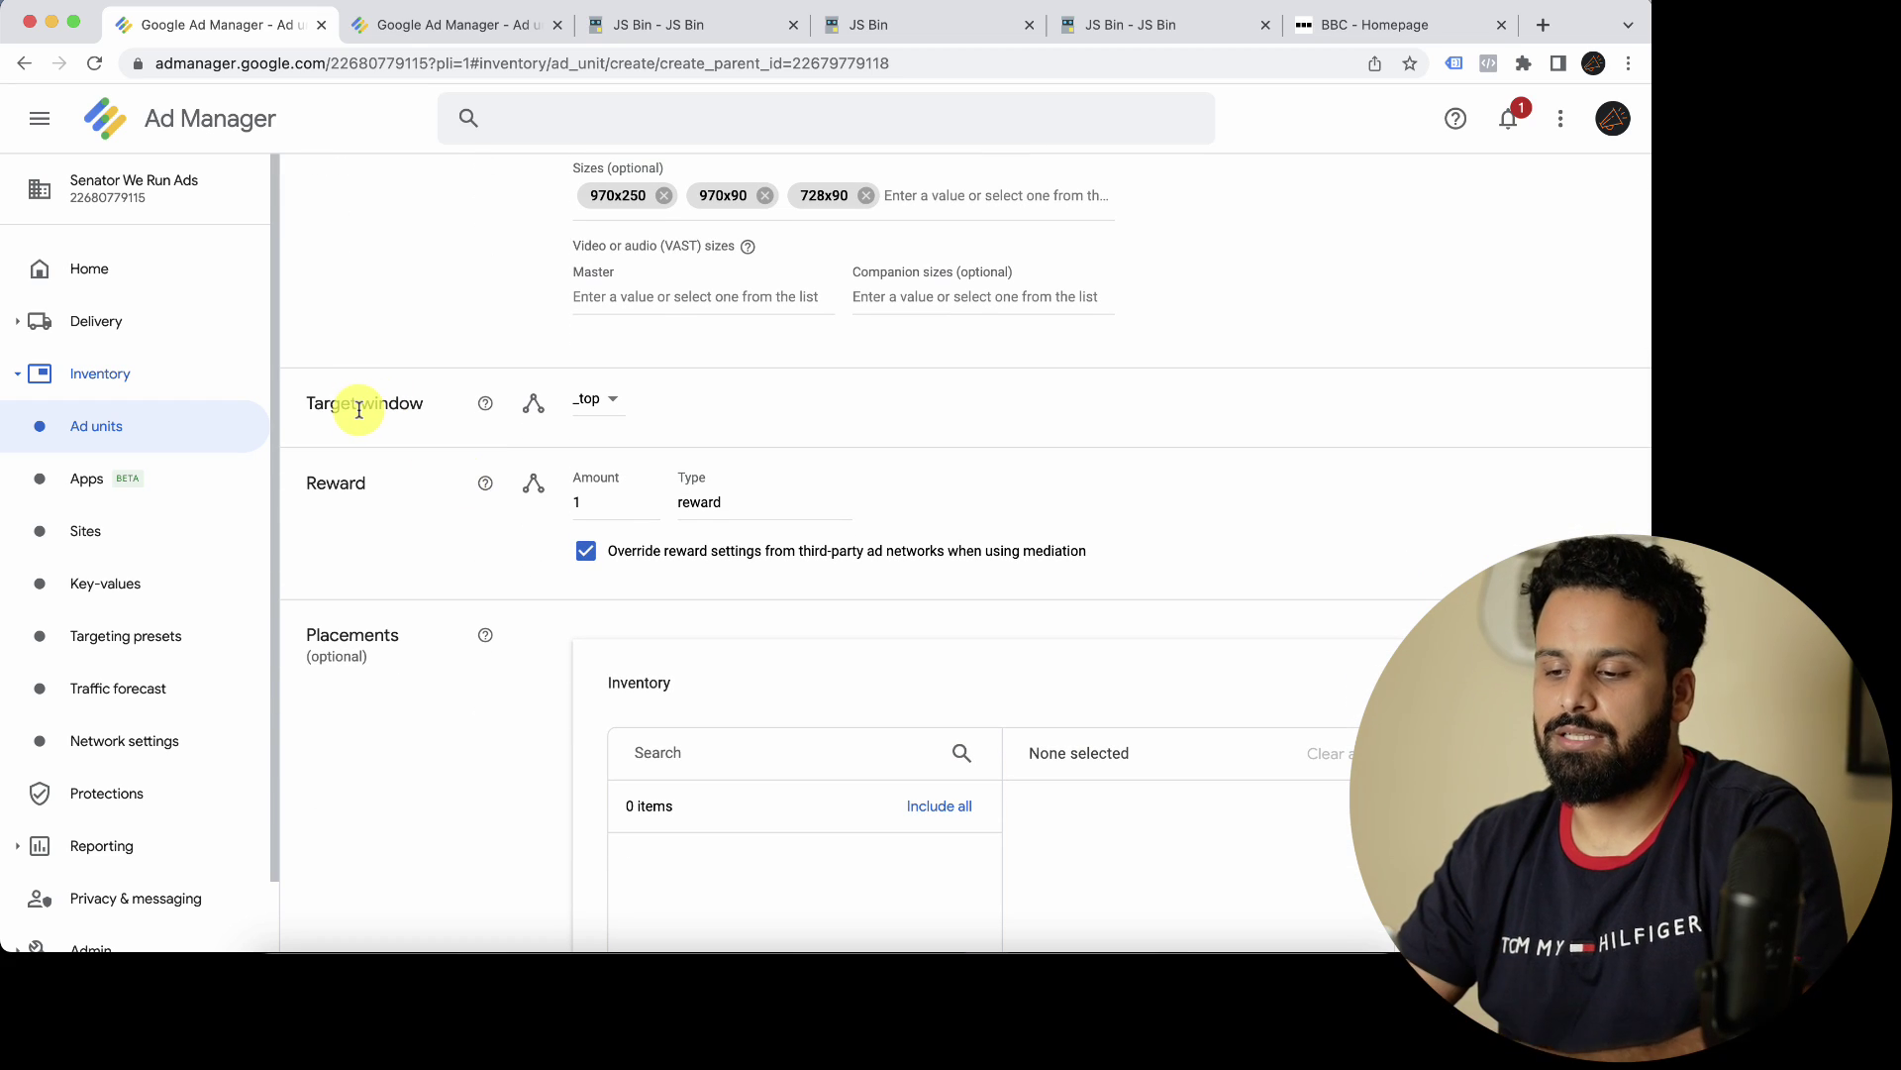
{"action": "left_click", "coordinate": [1359, 36]}
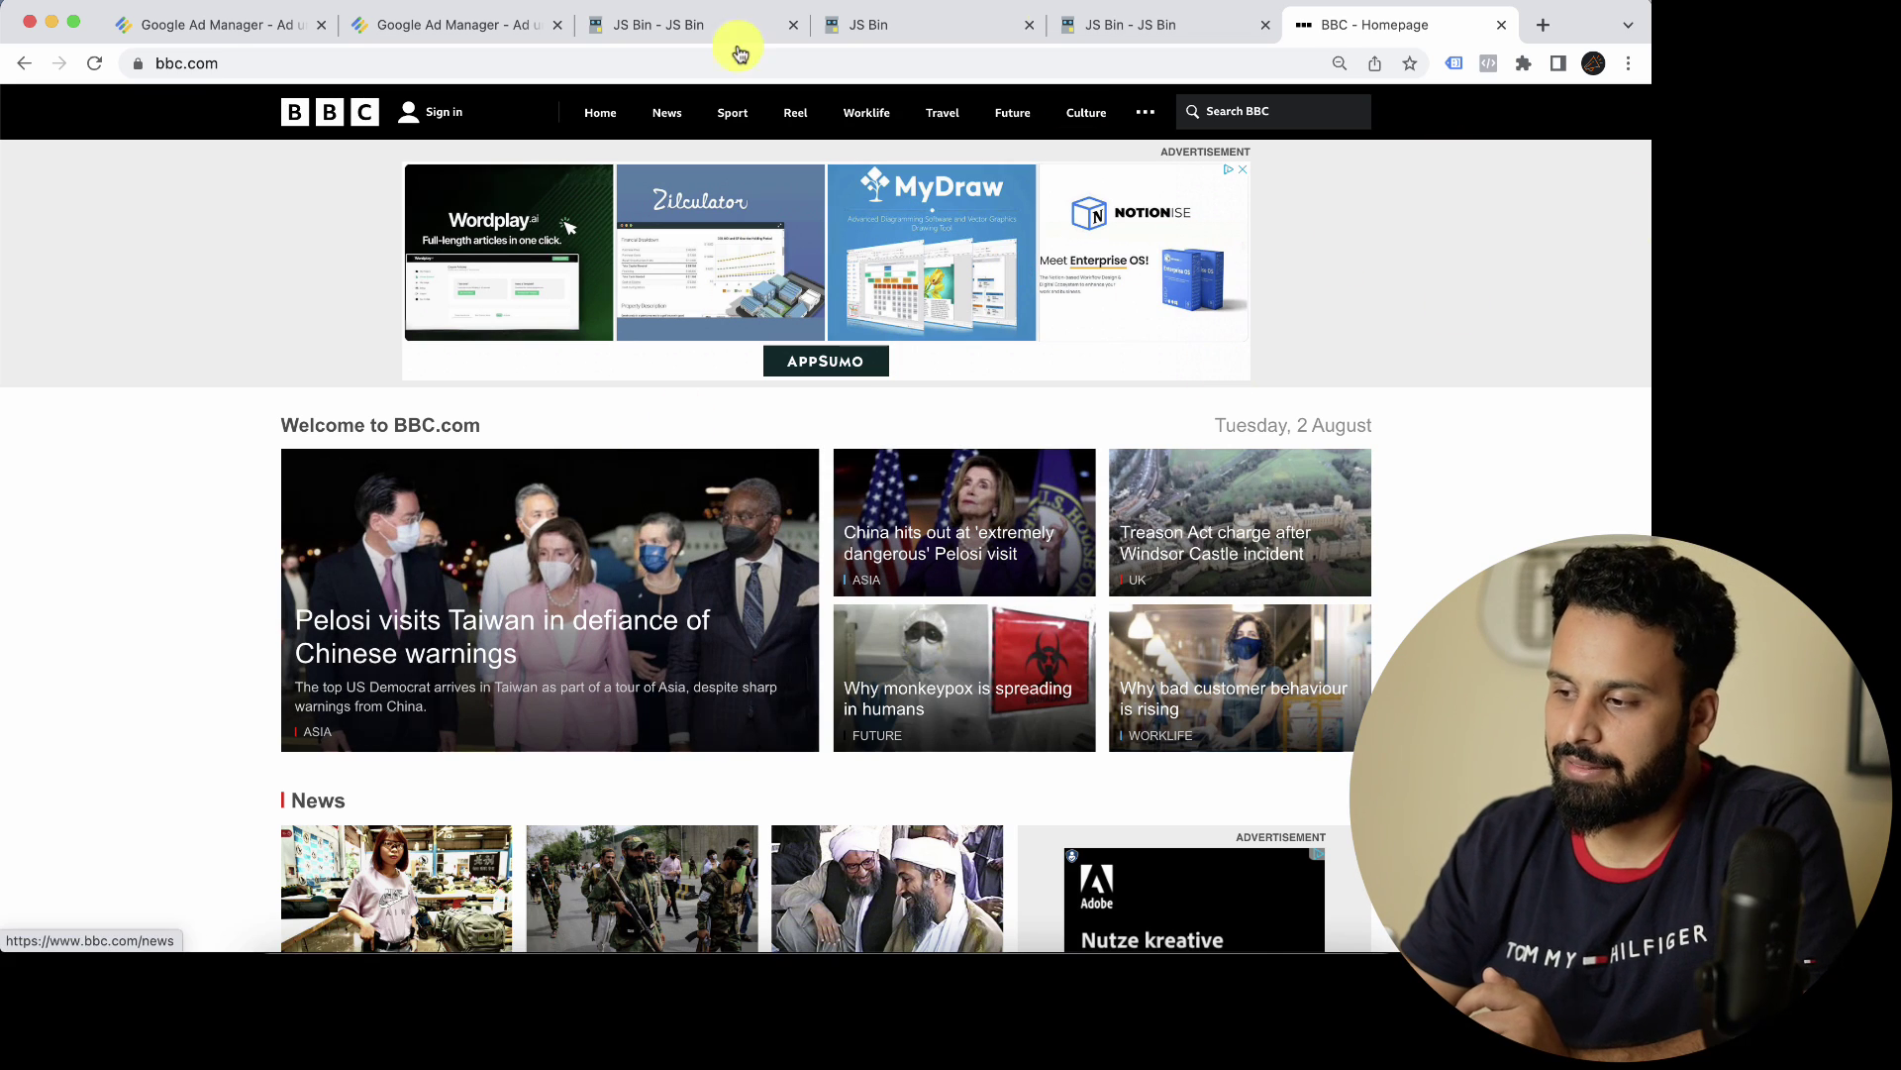
{"action": "left_click", "coordinate": [841, 309]}
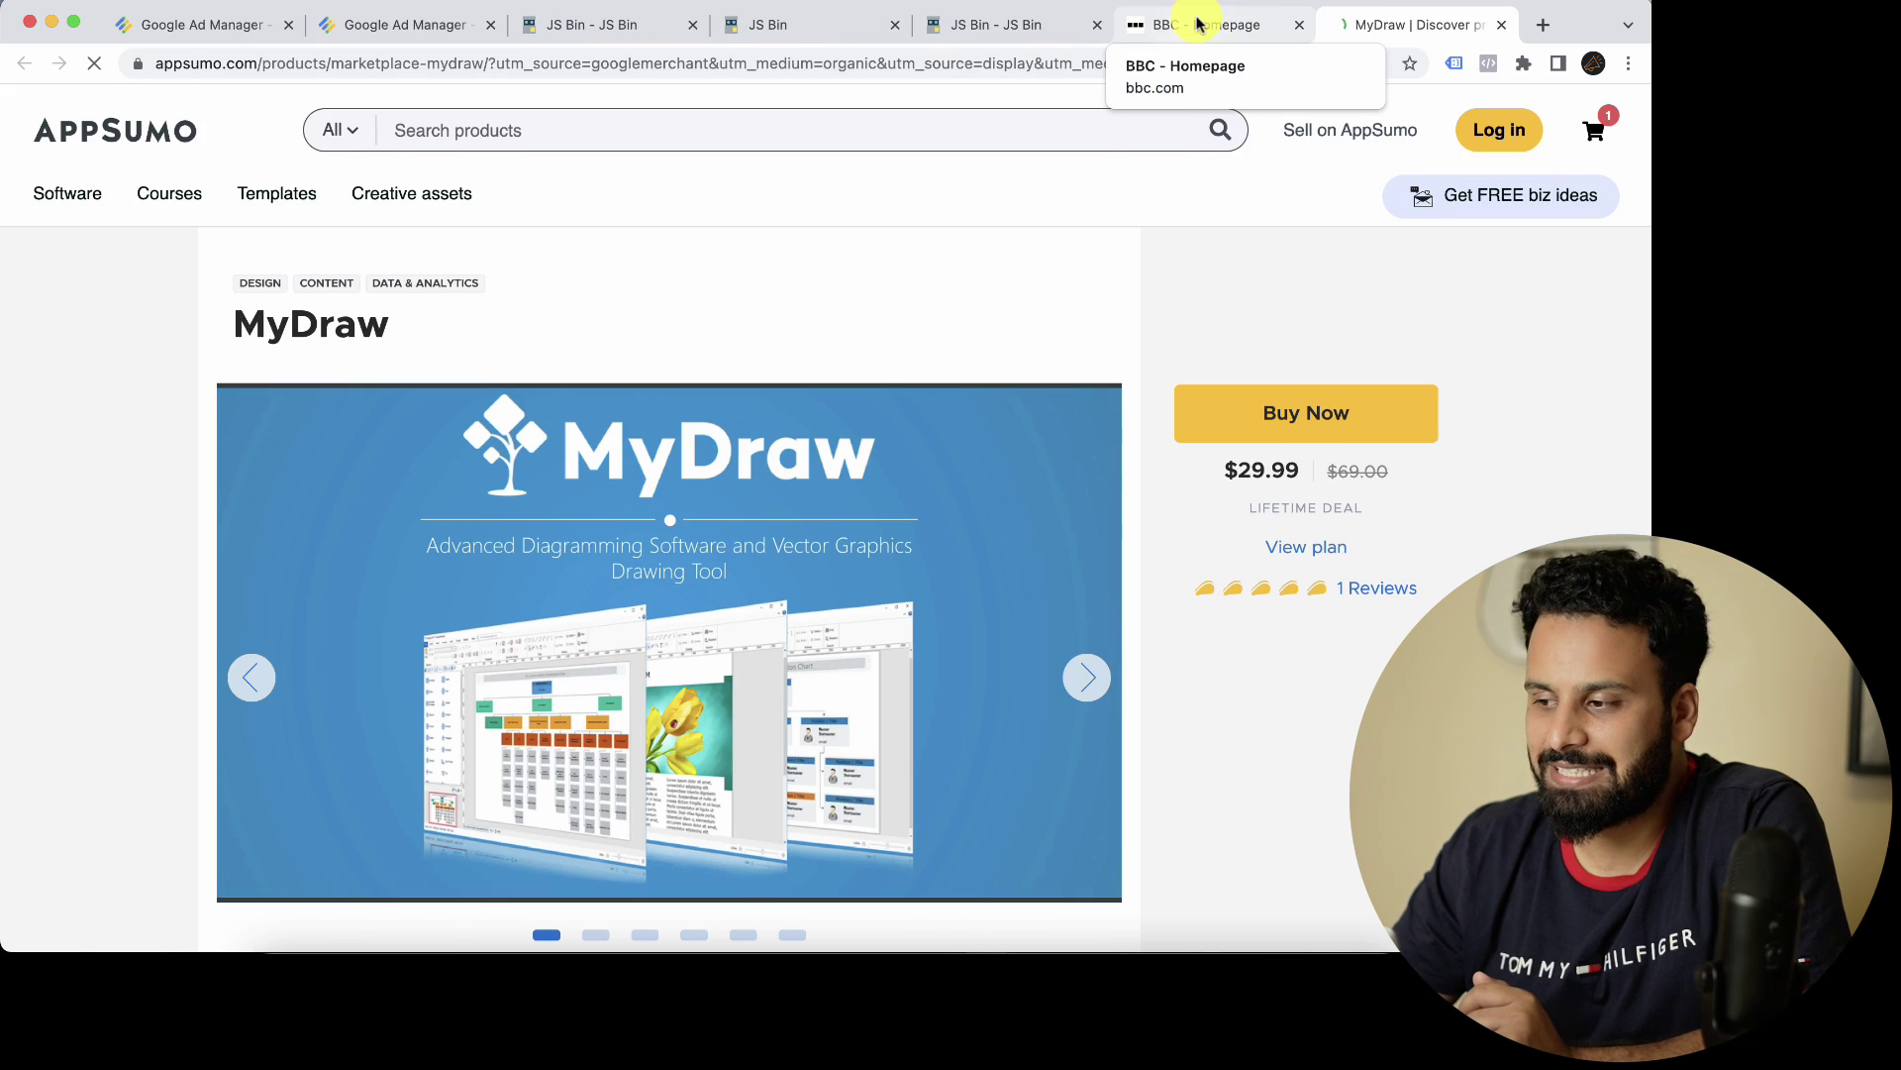
{"action": "left_click", "coordinate": [1217, 22]}
{"action": "left_click", "coordinate": [1379, 28]}
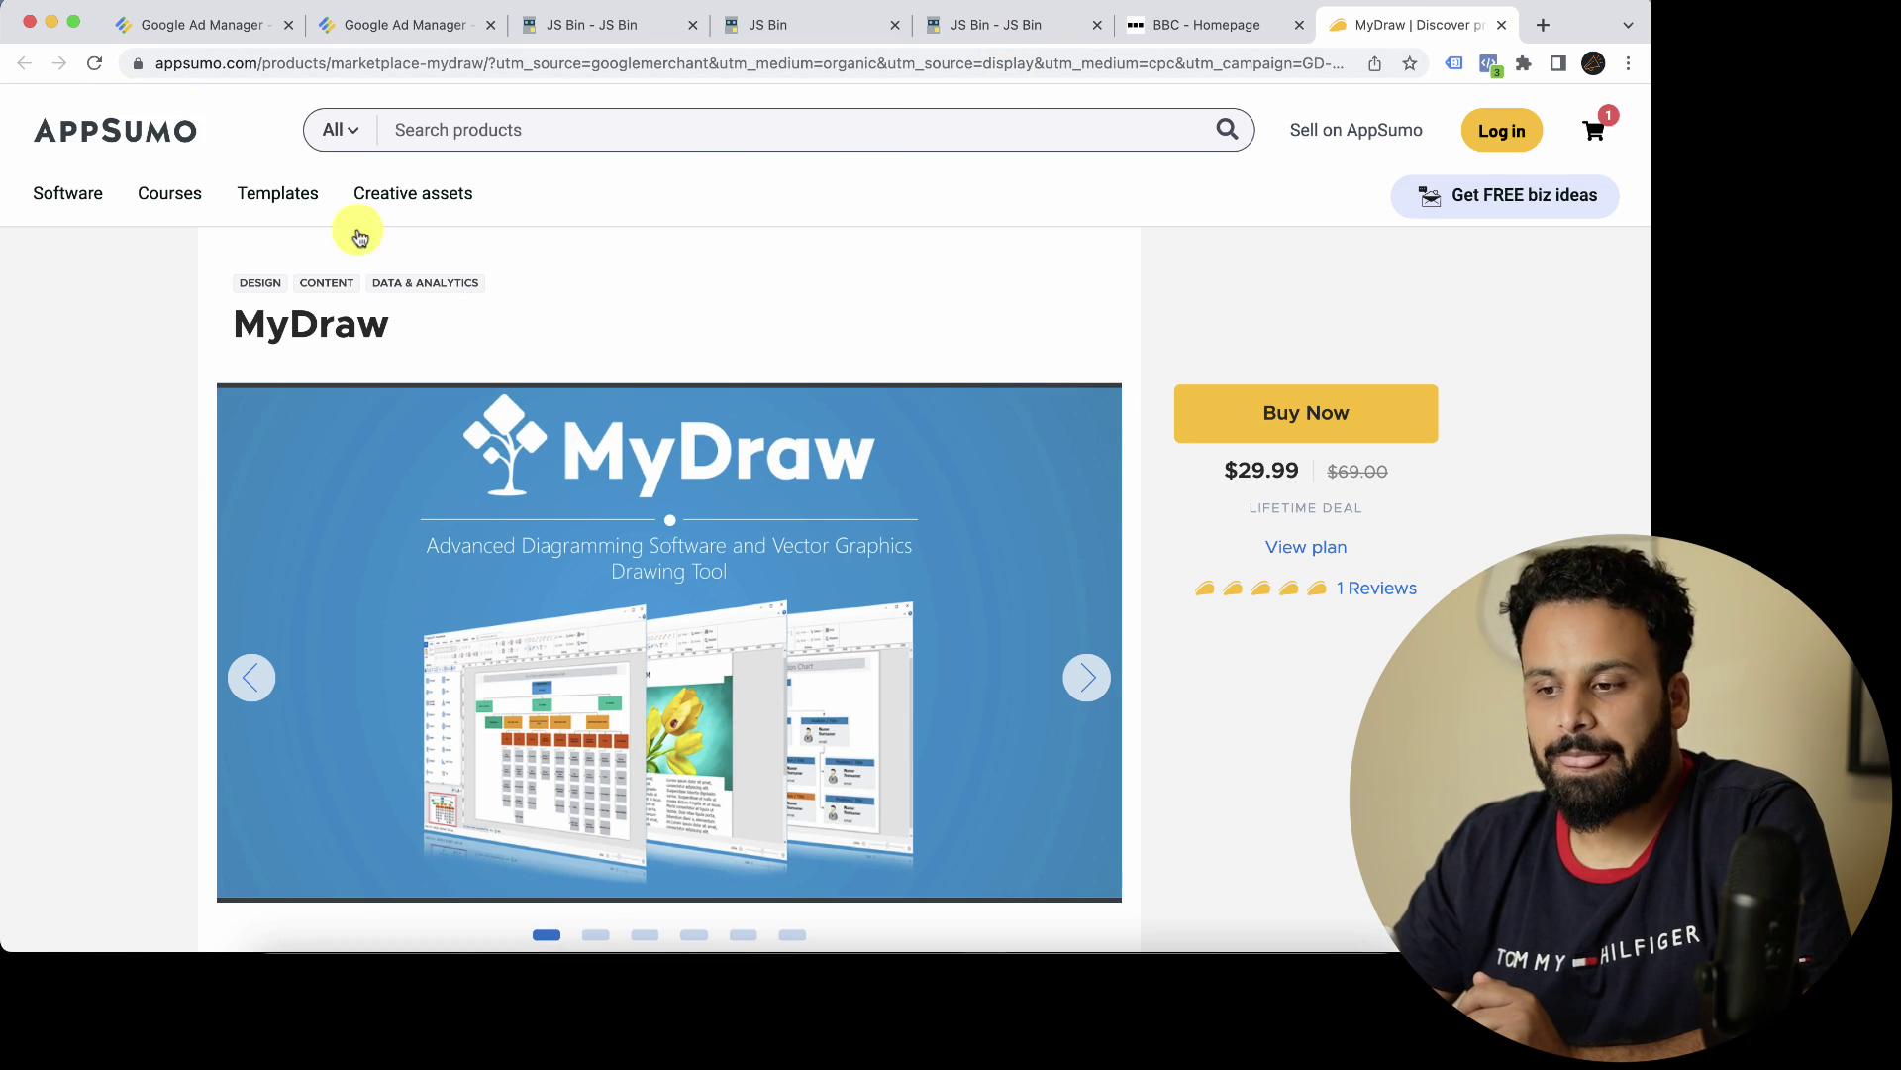
Step: Return to the ad unit form in Google Ad Manager and set the target window to _blank
{"action": "left_click", "coordinate": [208, 27]}
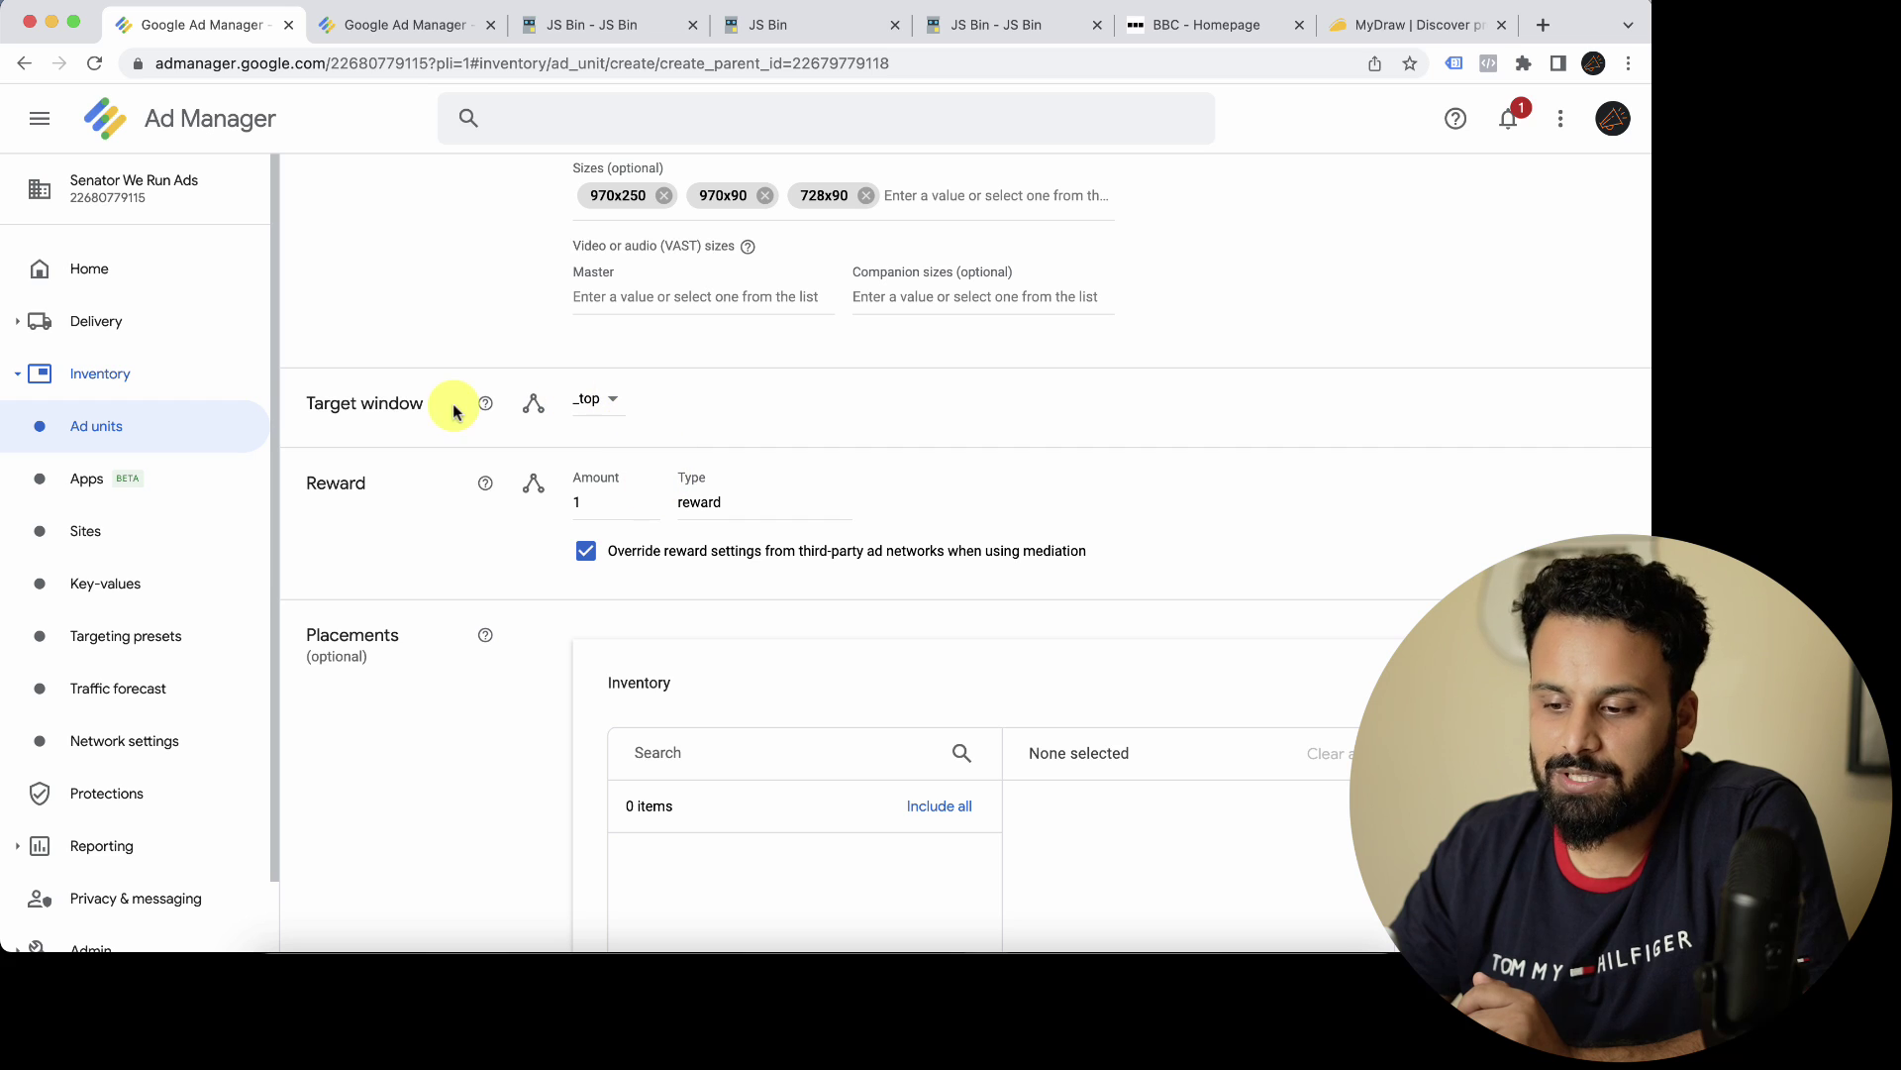
{"action": "left_click", "coordinate": [602, 412]}
{"action": "left_click", "coordinate": [611, 444]}
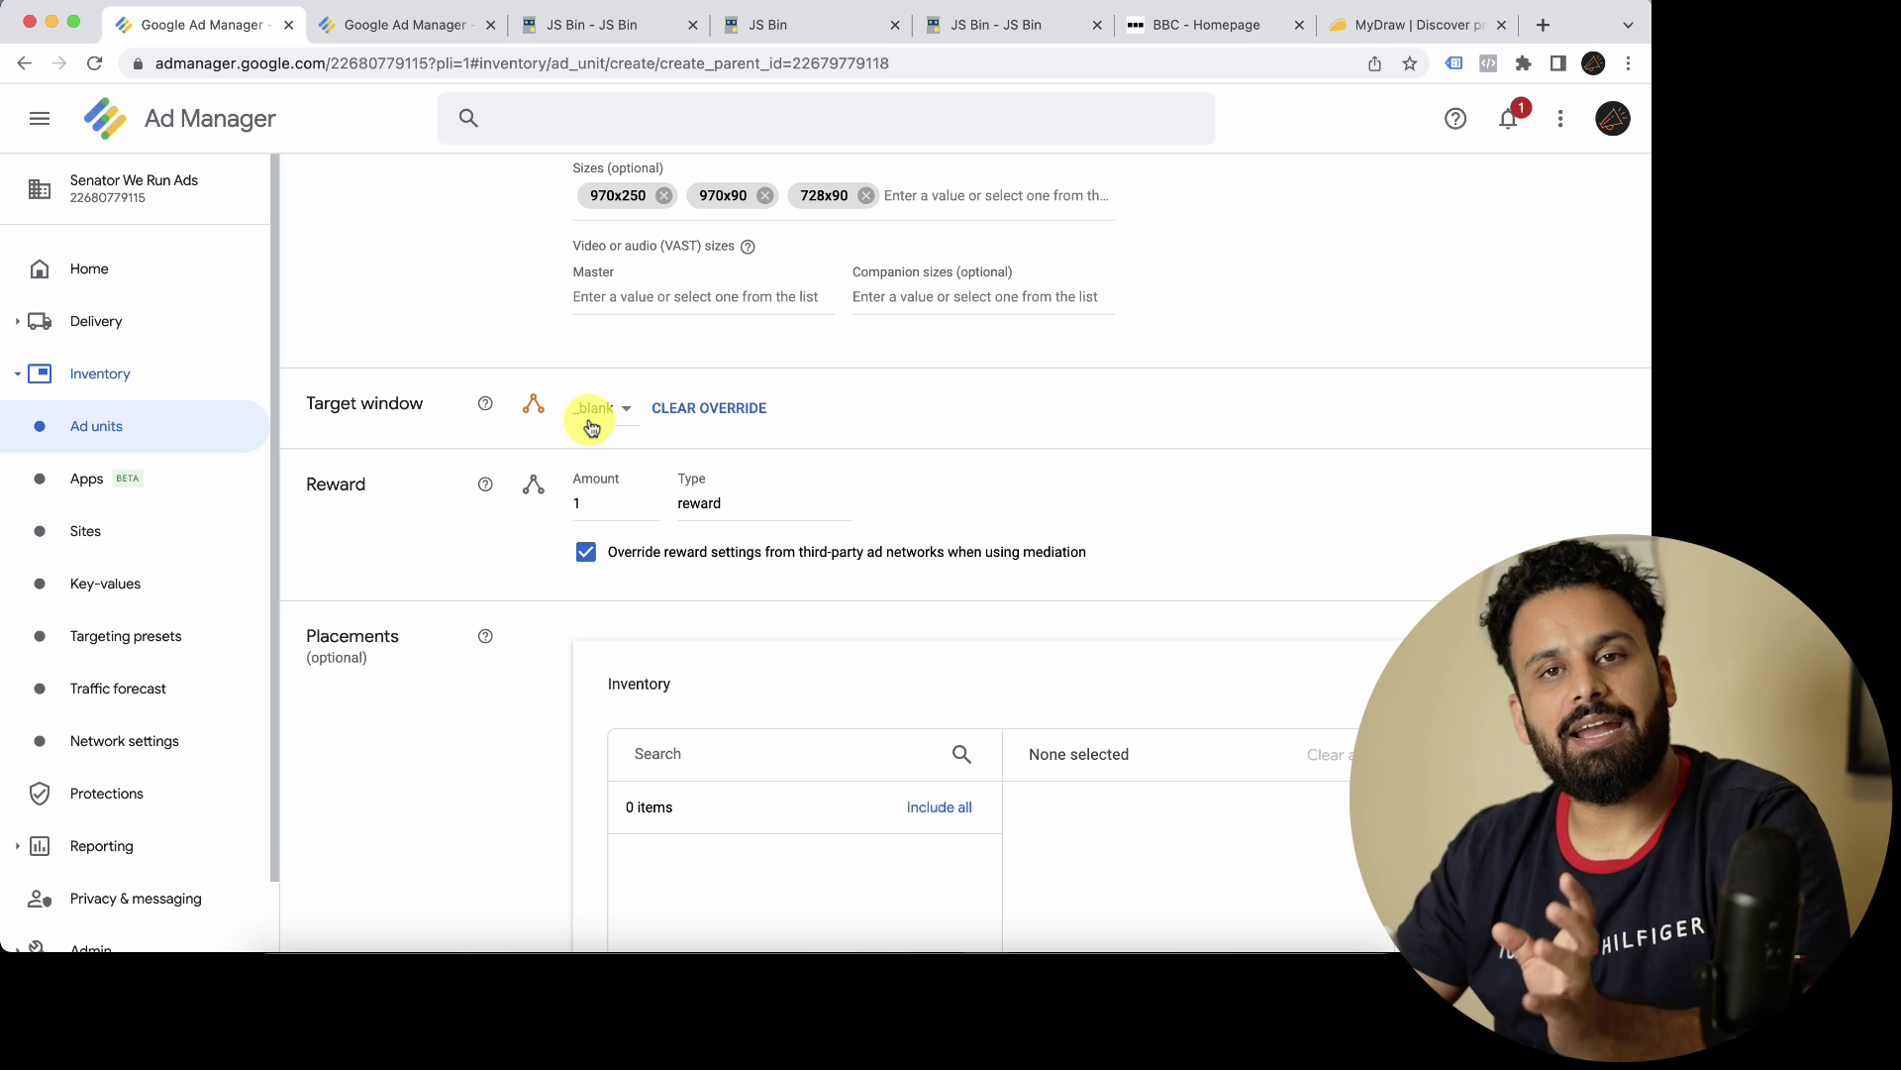
Step: Compare the BBC homepage with the MyDraw landing page, and review the ad unit's target window options, keeping _blank
{"action": "left_click", "coordinate": [1228, 27]}
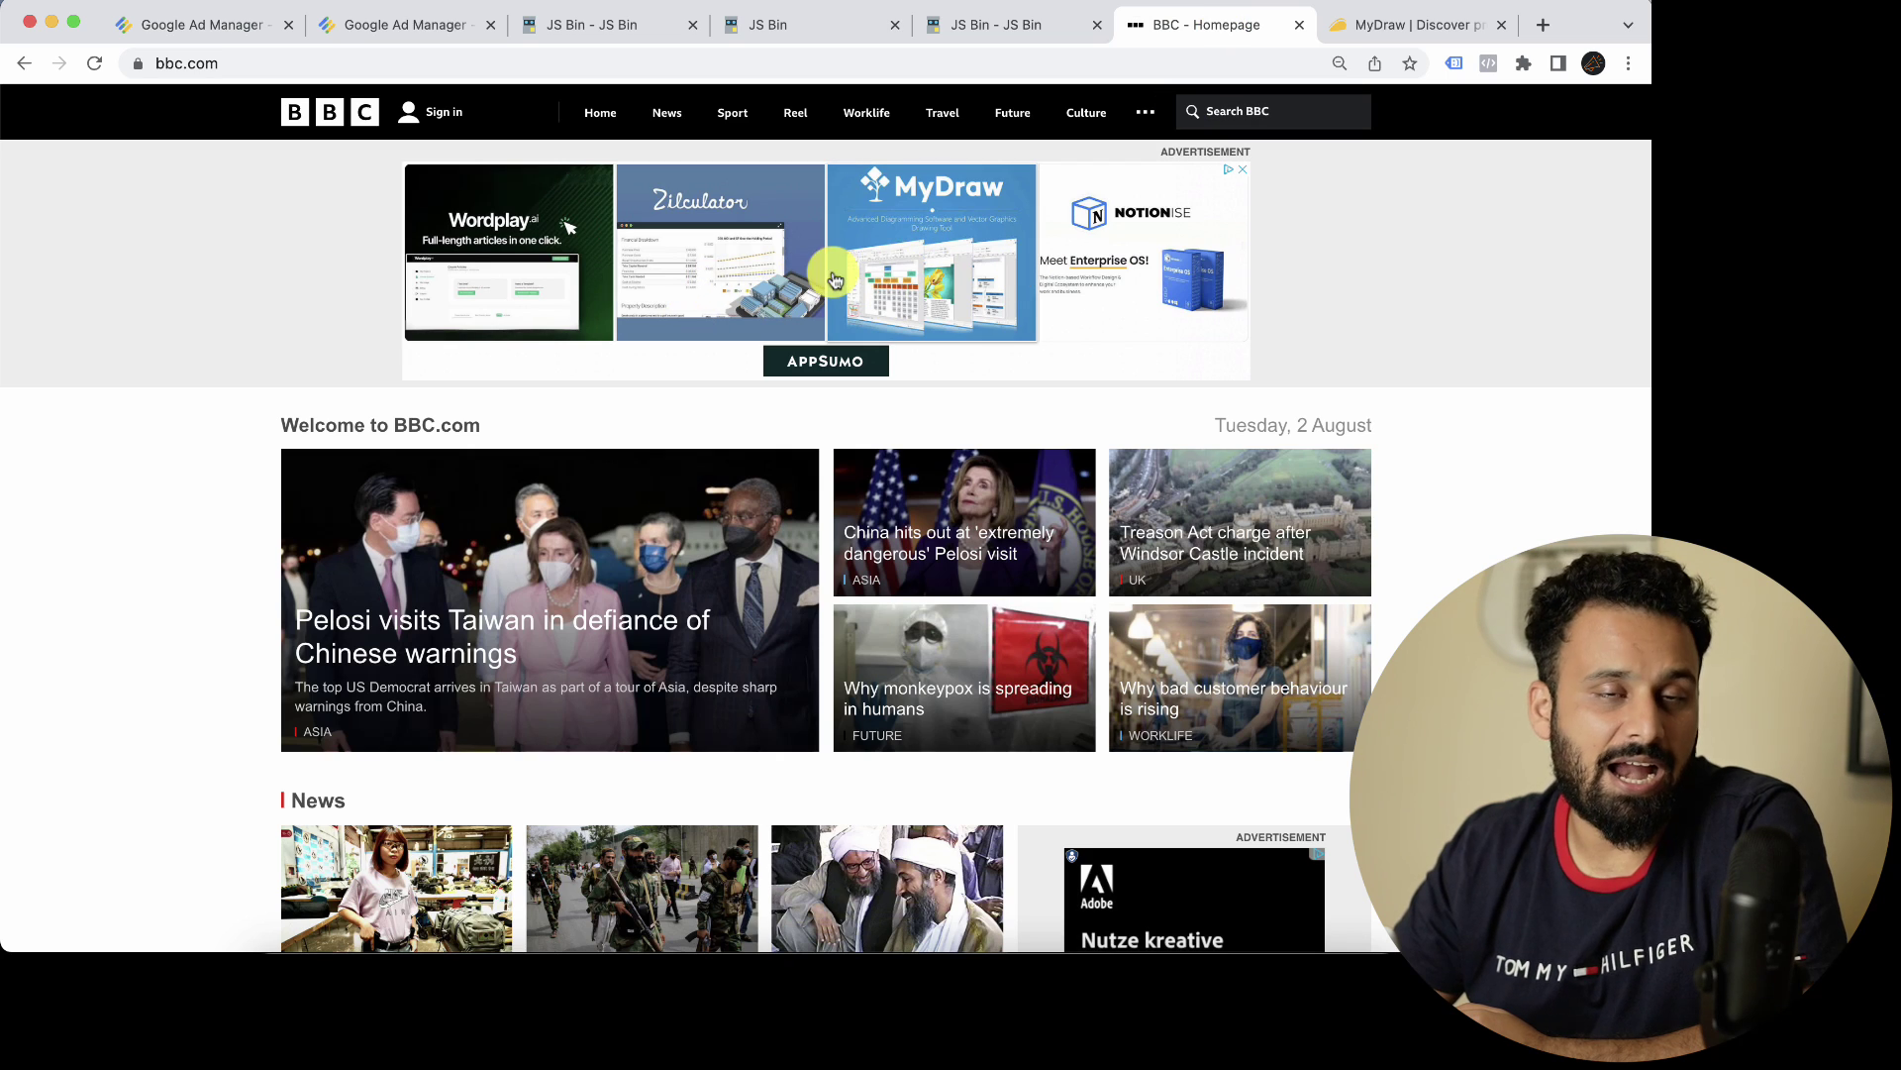
{"action": "left_click", "coordinate": [1433, 35]}
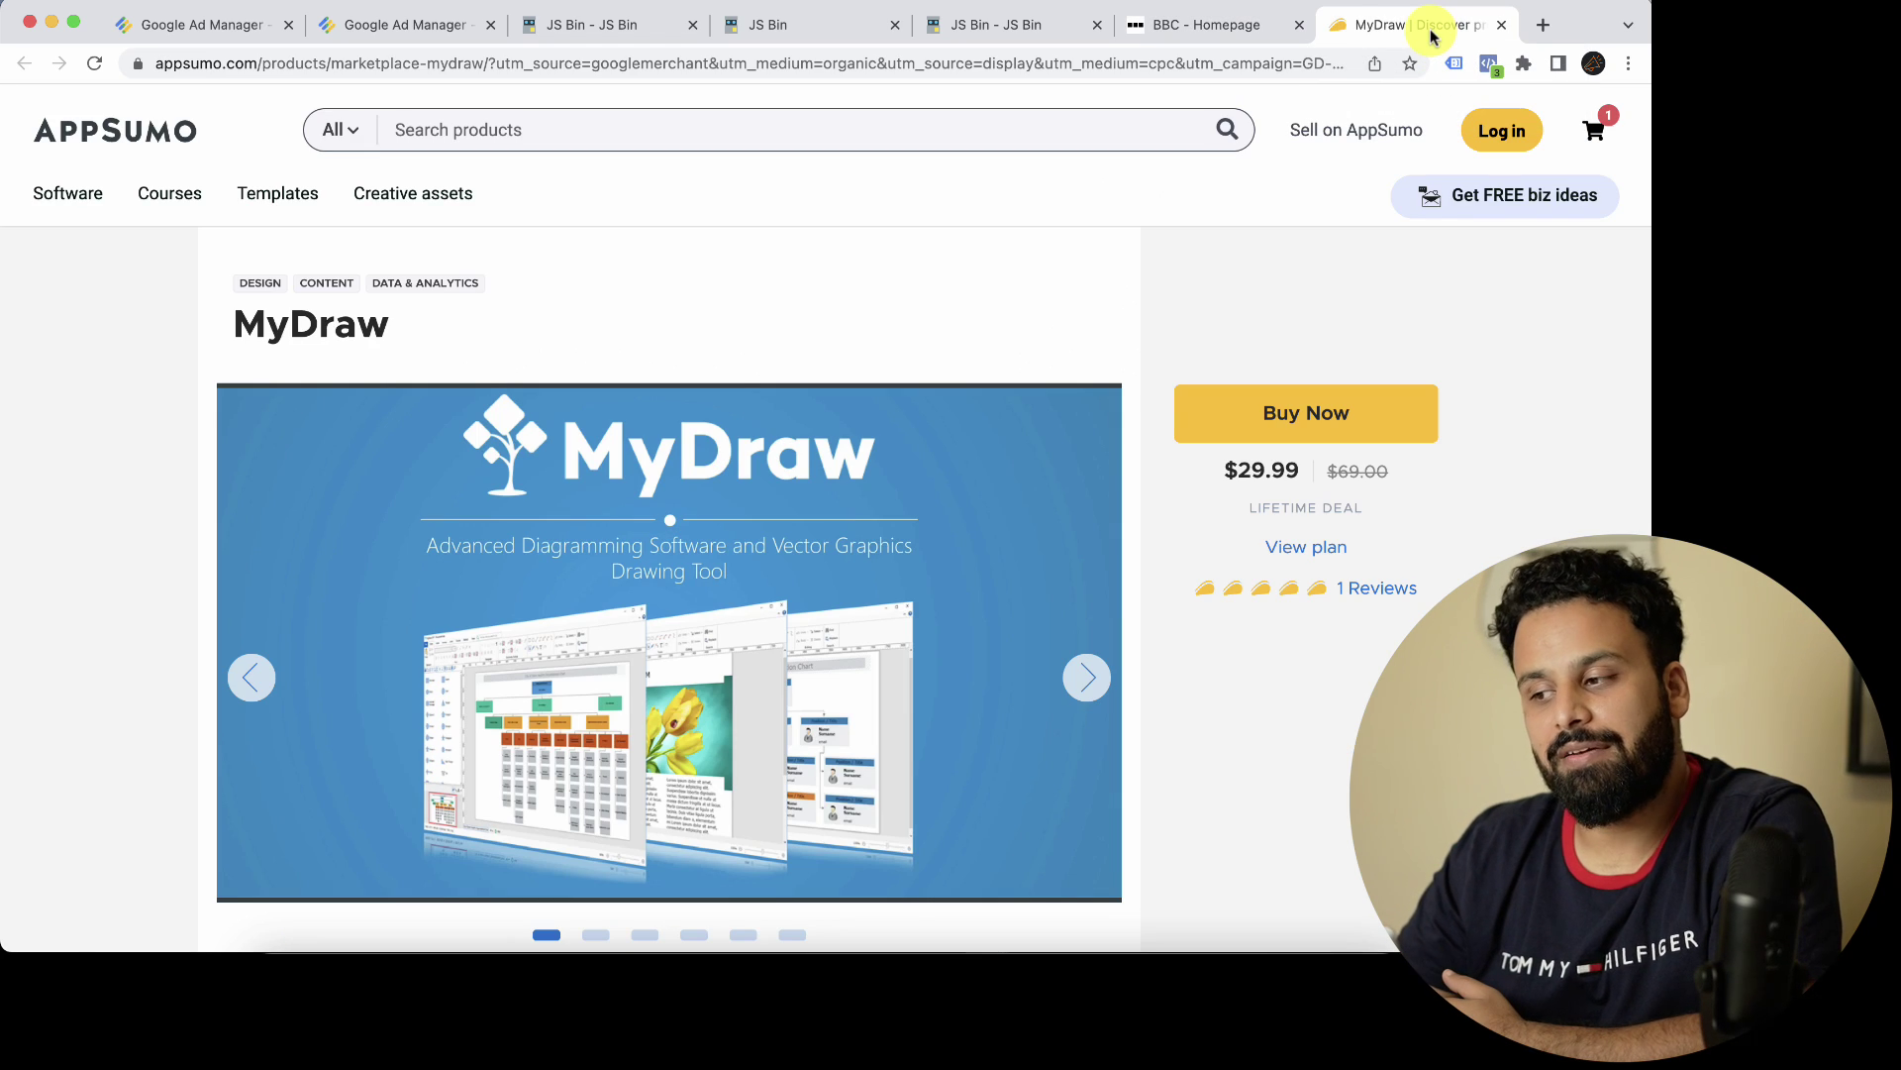
{"action": "left_click", "coordinate": [1178, 28]}
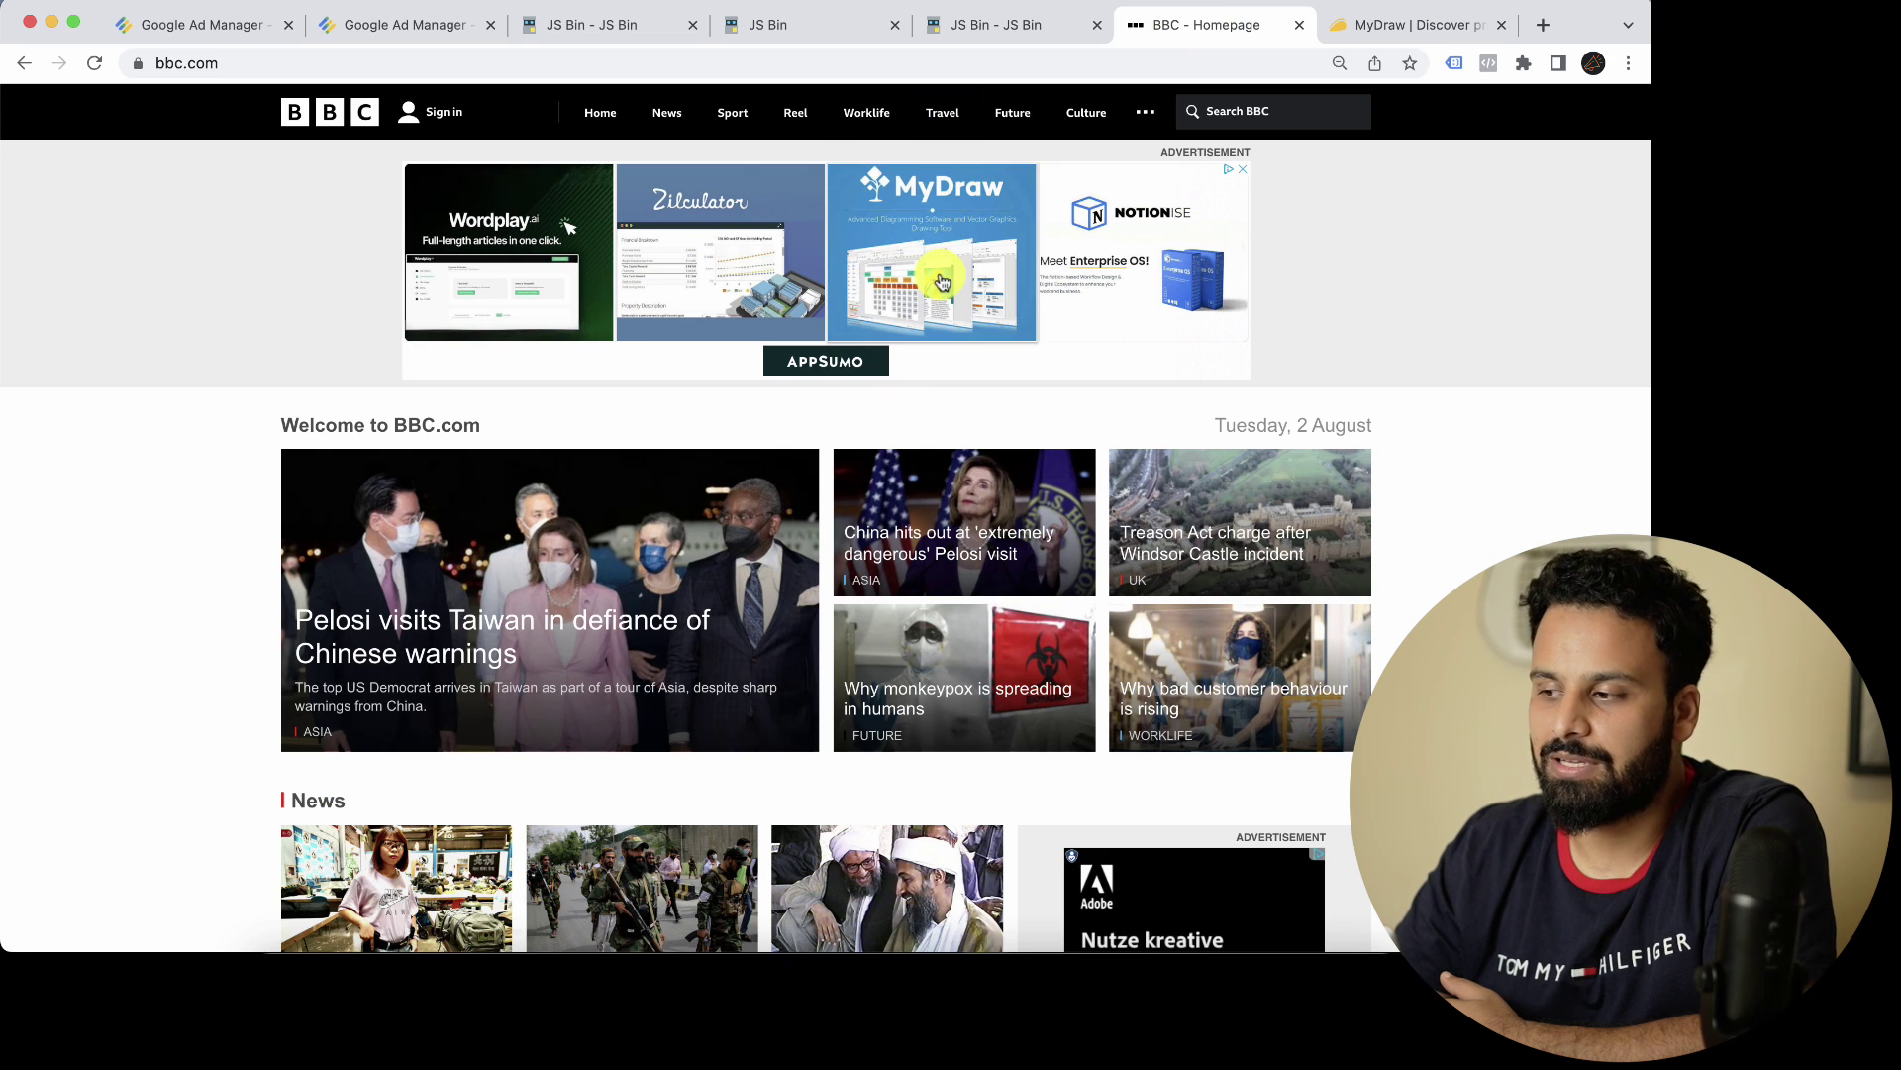
{"action": "left_click", "coordinate": [195, 23]}
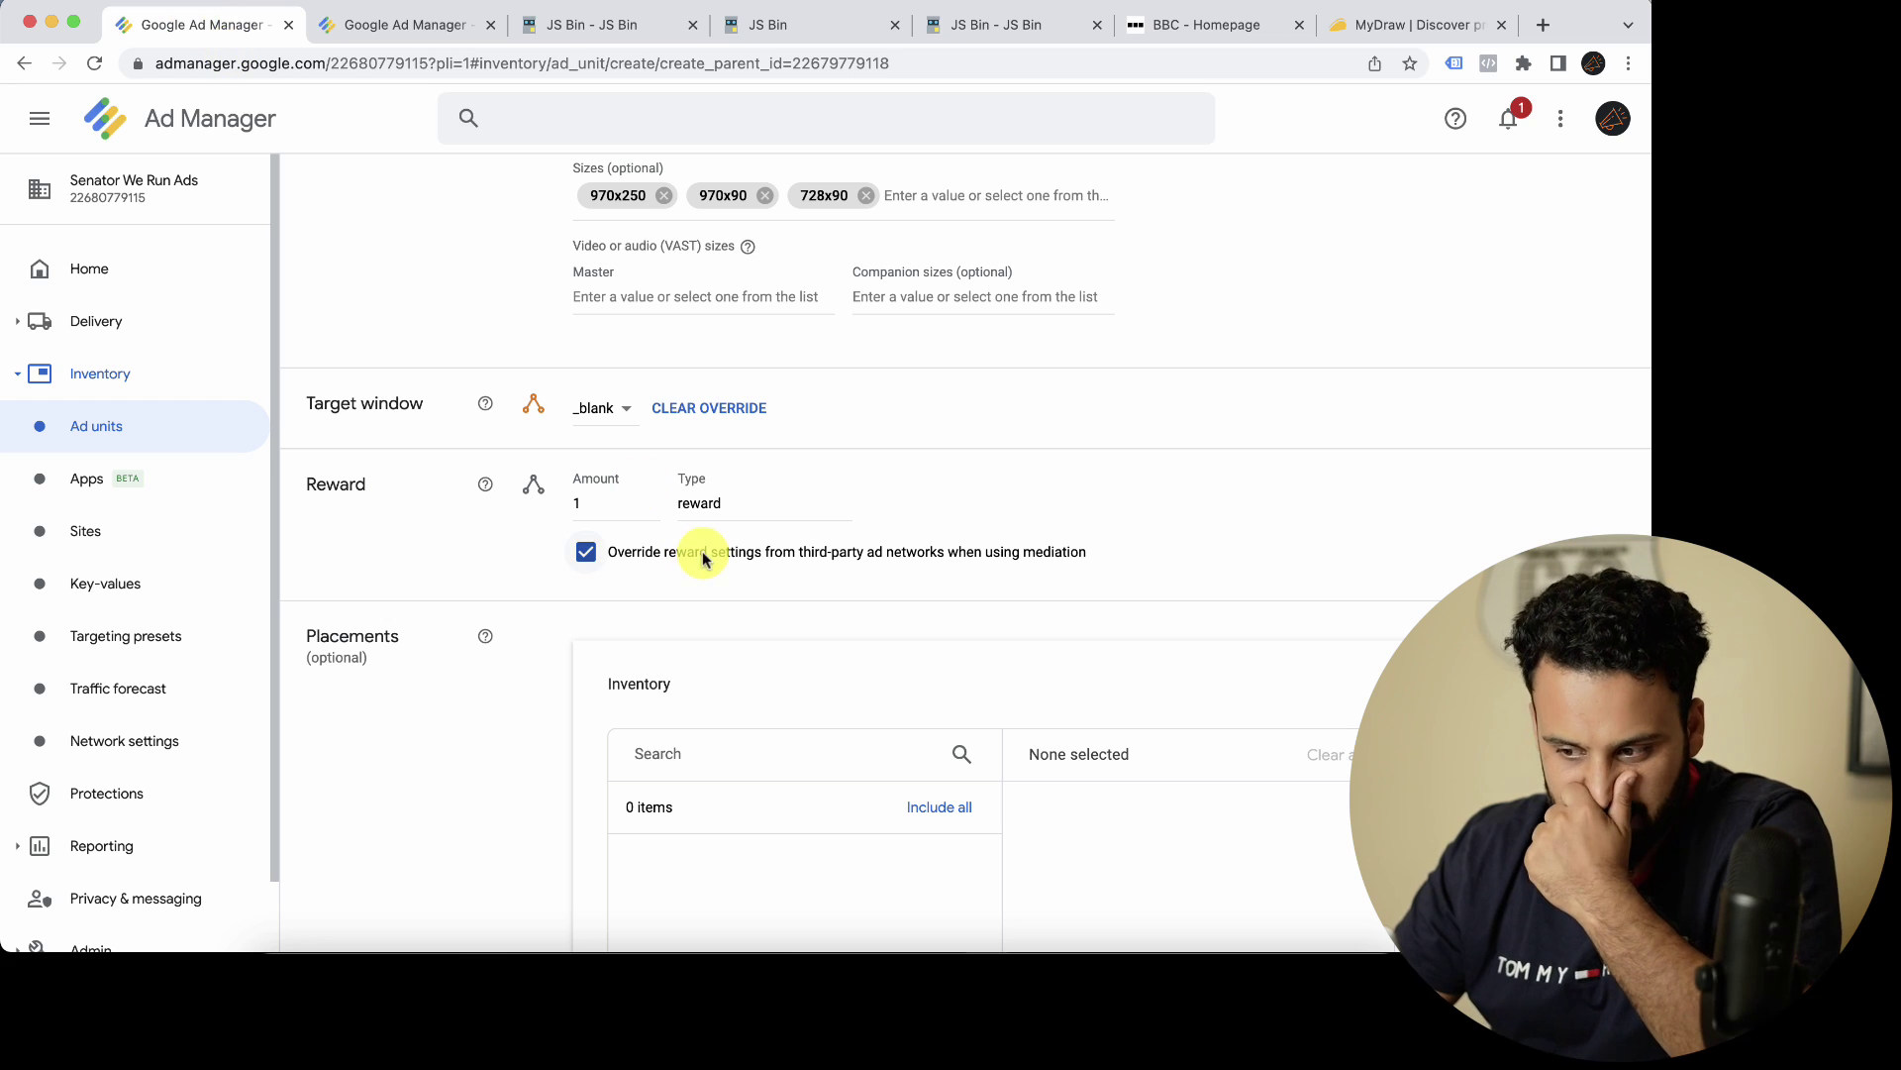
{"action": "left_click", "coordinate": [598, 416]}
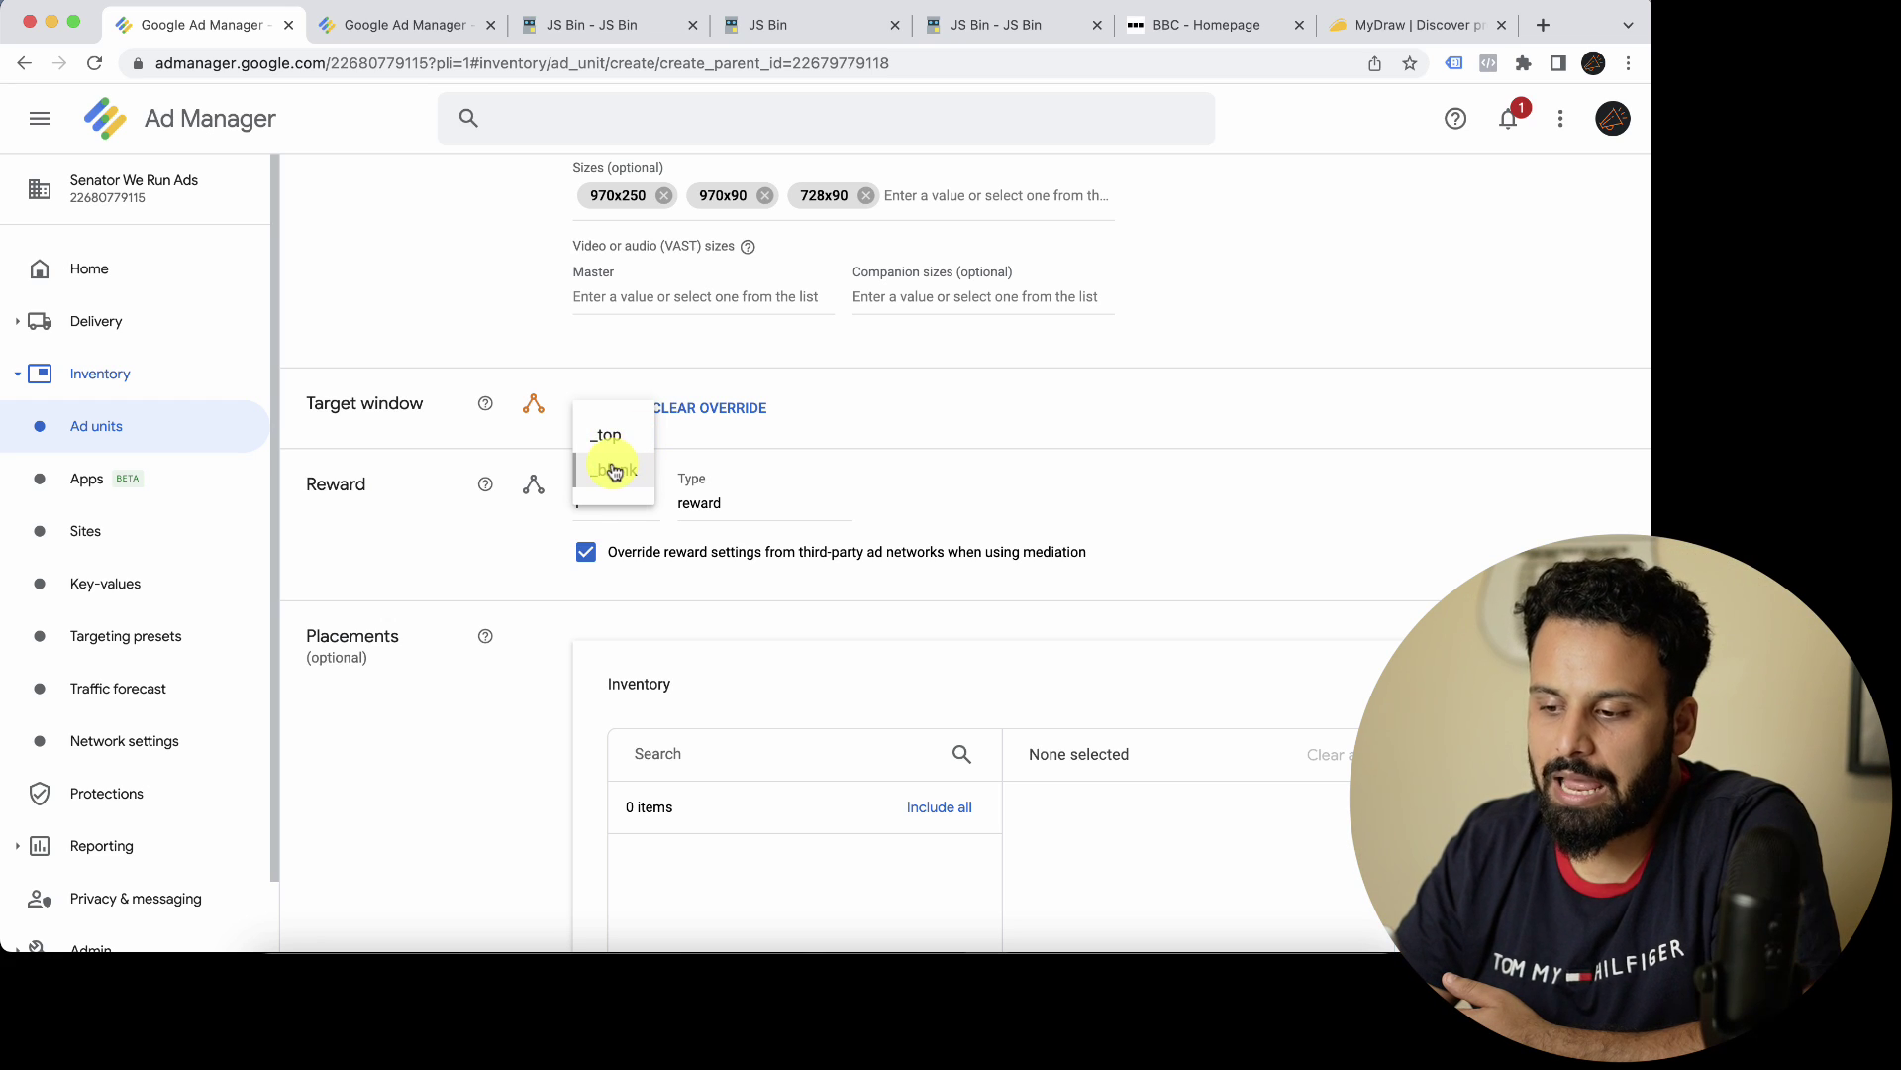
{"action": "left_click", "coordinate": [614, 469]}
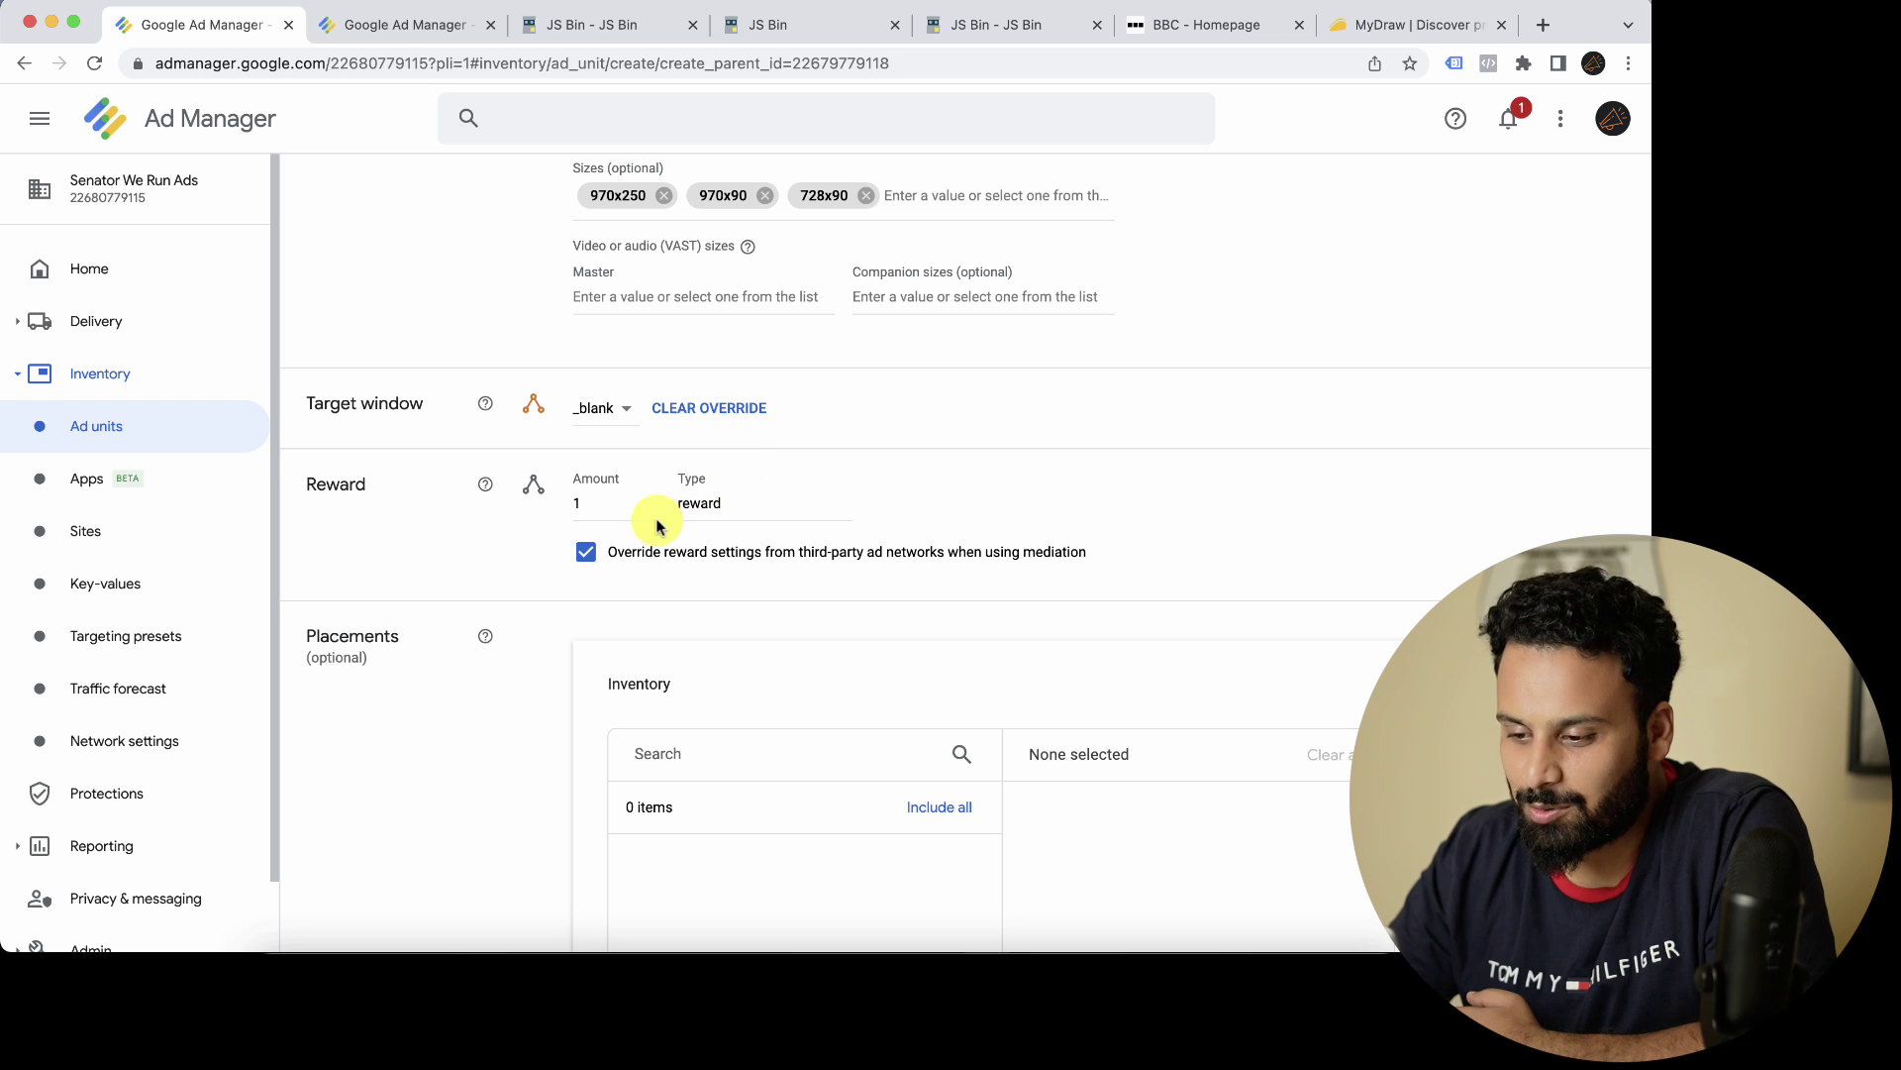
Step: Review the reward and placement settings in the ad unit form
{"action": "scroll", "coordinate": [476, 572], "scroll_direction": "down", "scroll_amount": 2}
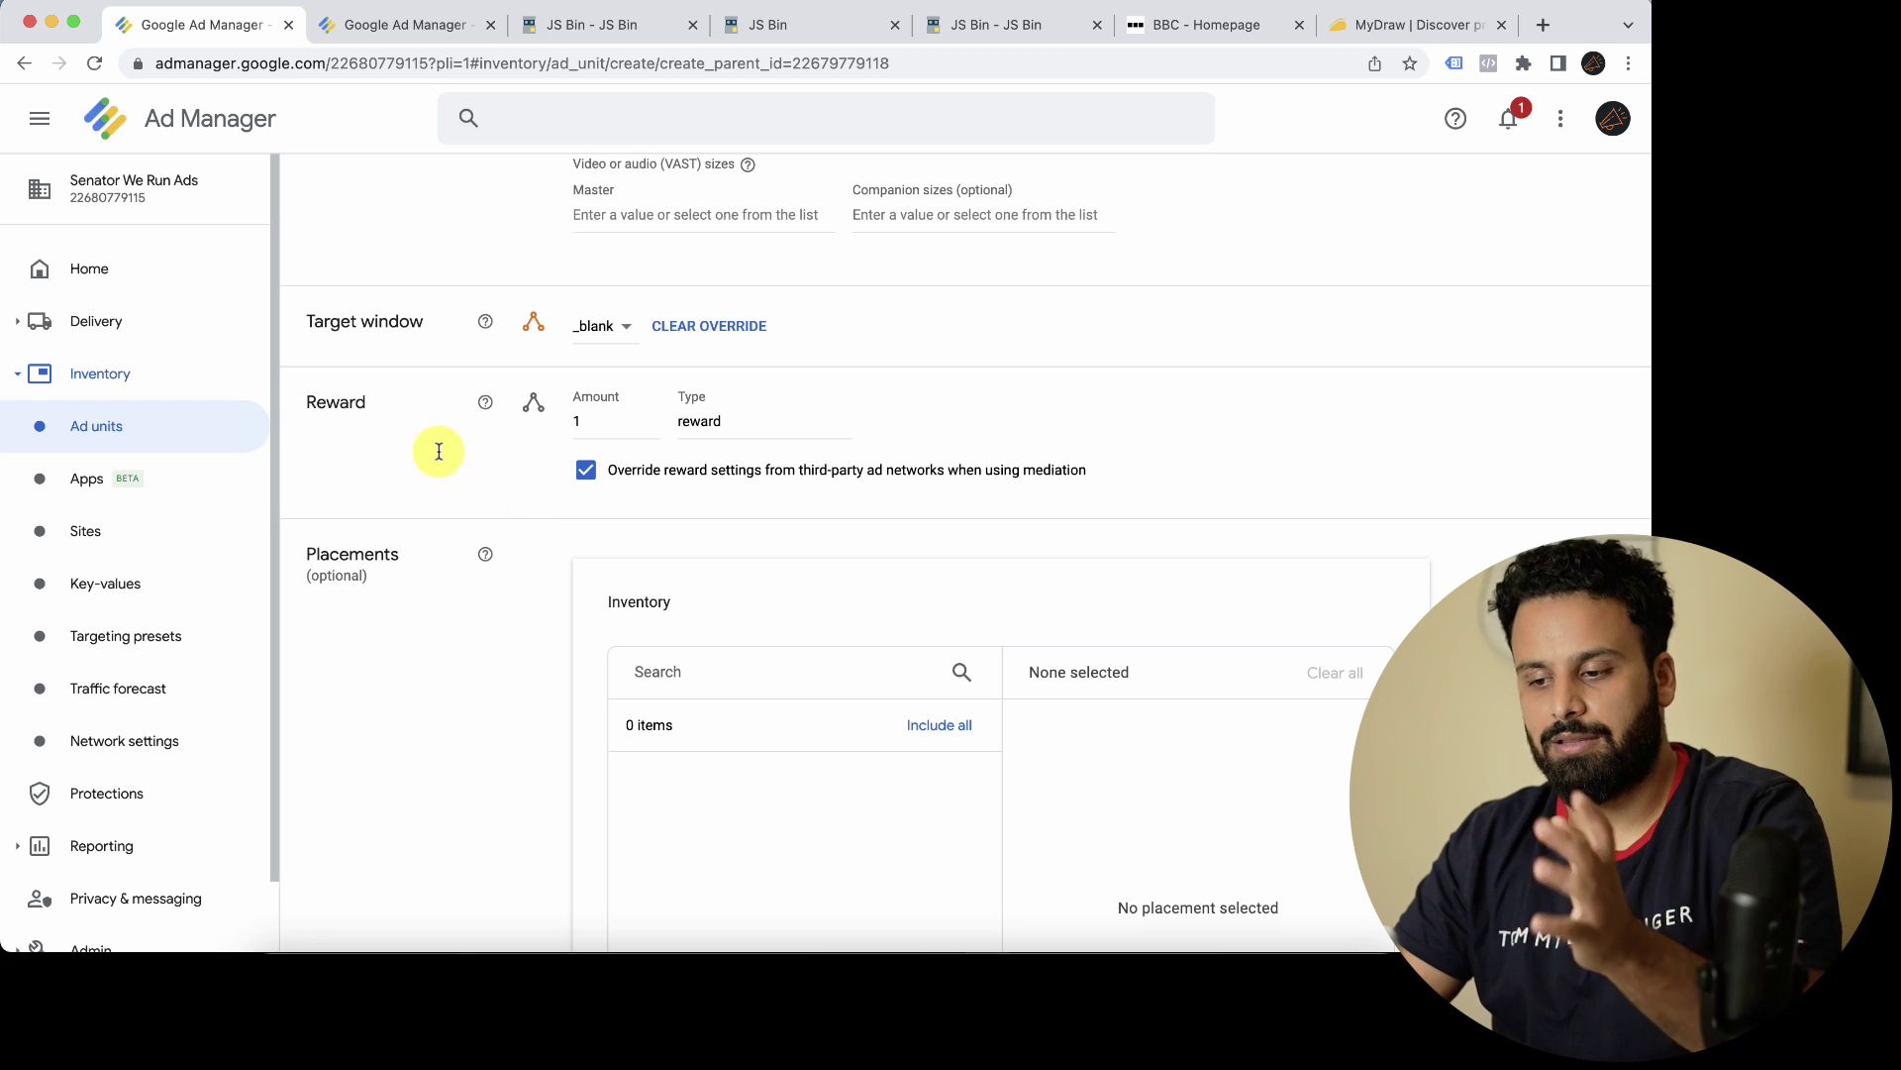
{"action": "scroll", "coordinate": [544, 540], "scroll_direction": "down", "scroll_amount": 3}
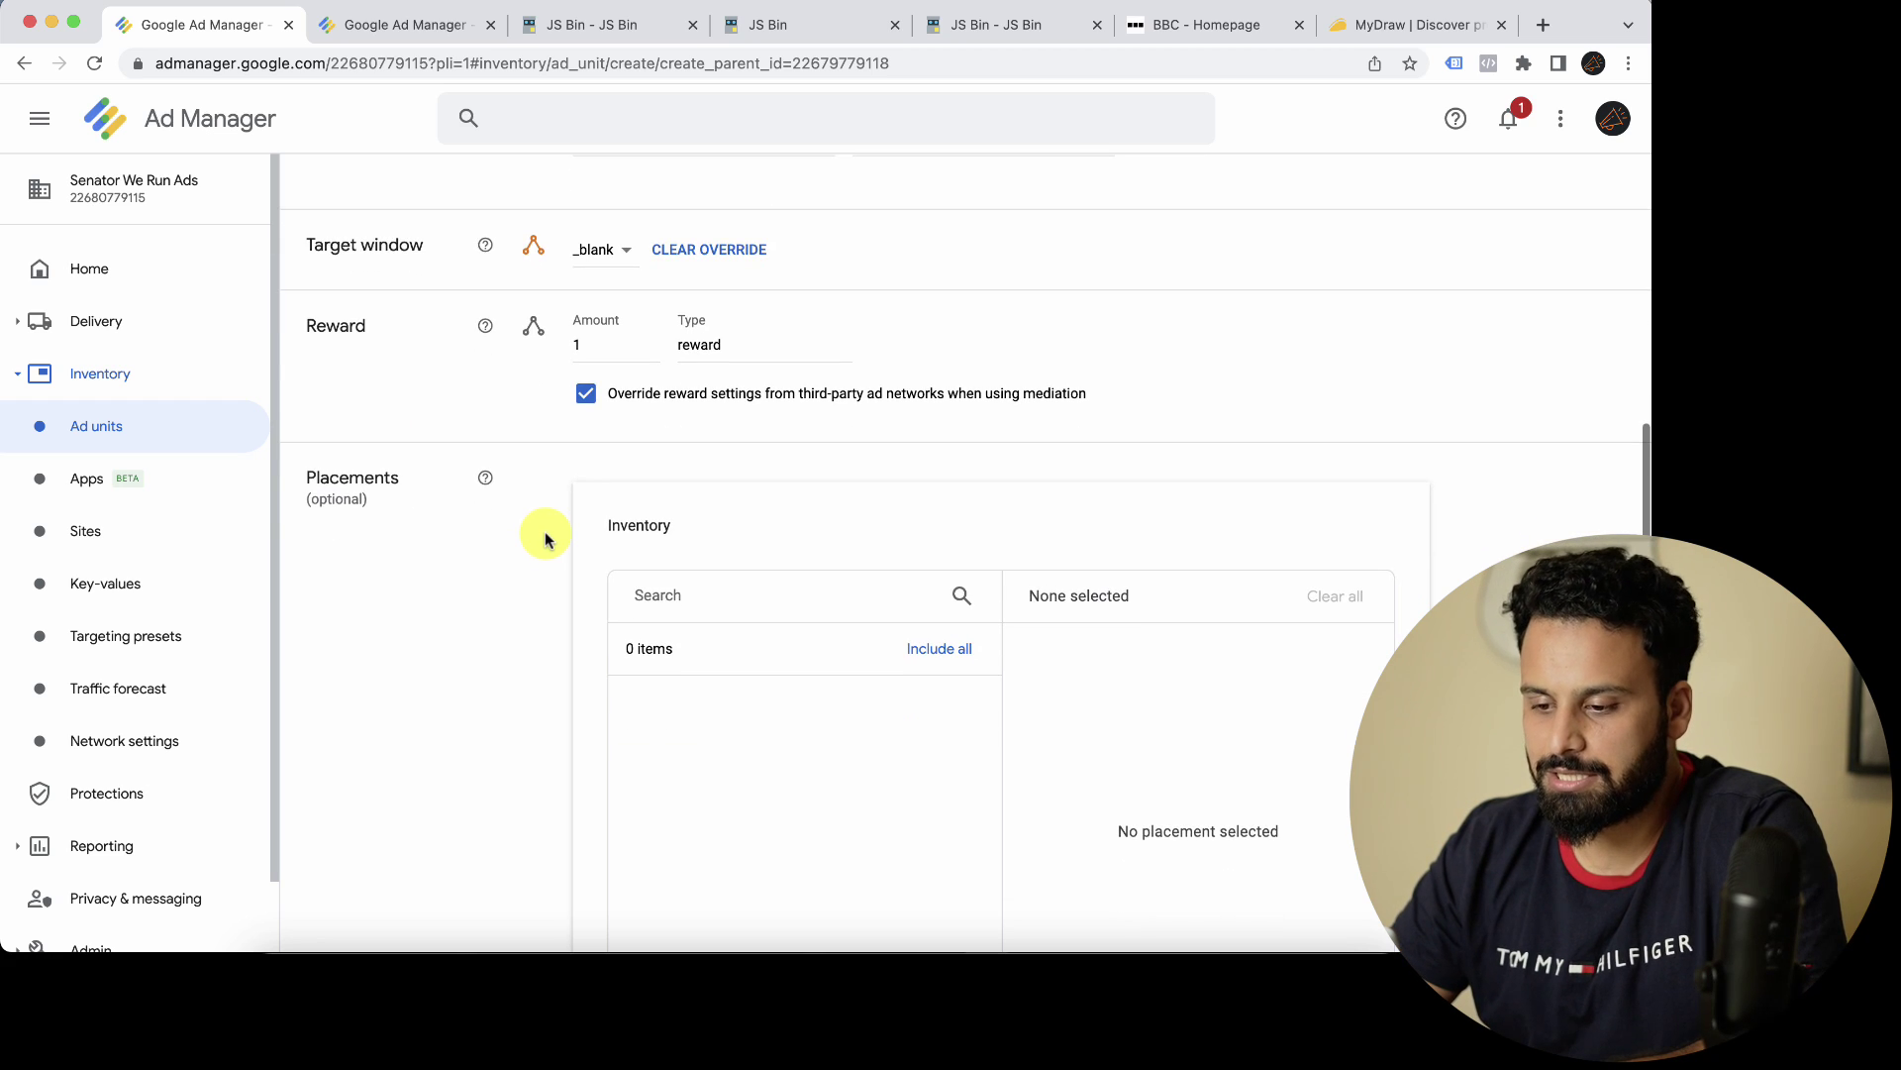
{"action": "scroll", "coordinate": [545, 540], "scroll_direction": "down", "scroll_amount": 3}
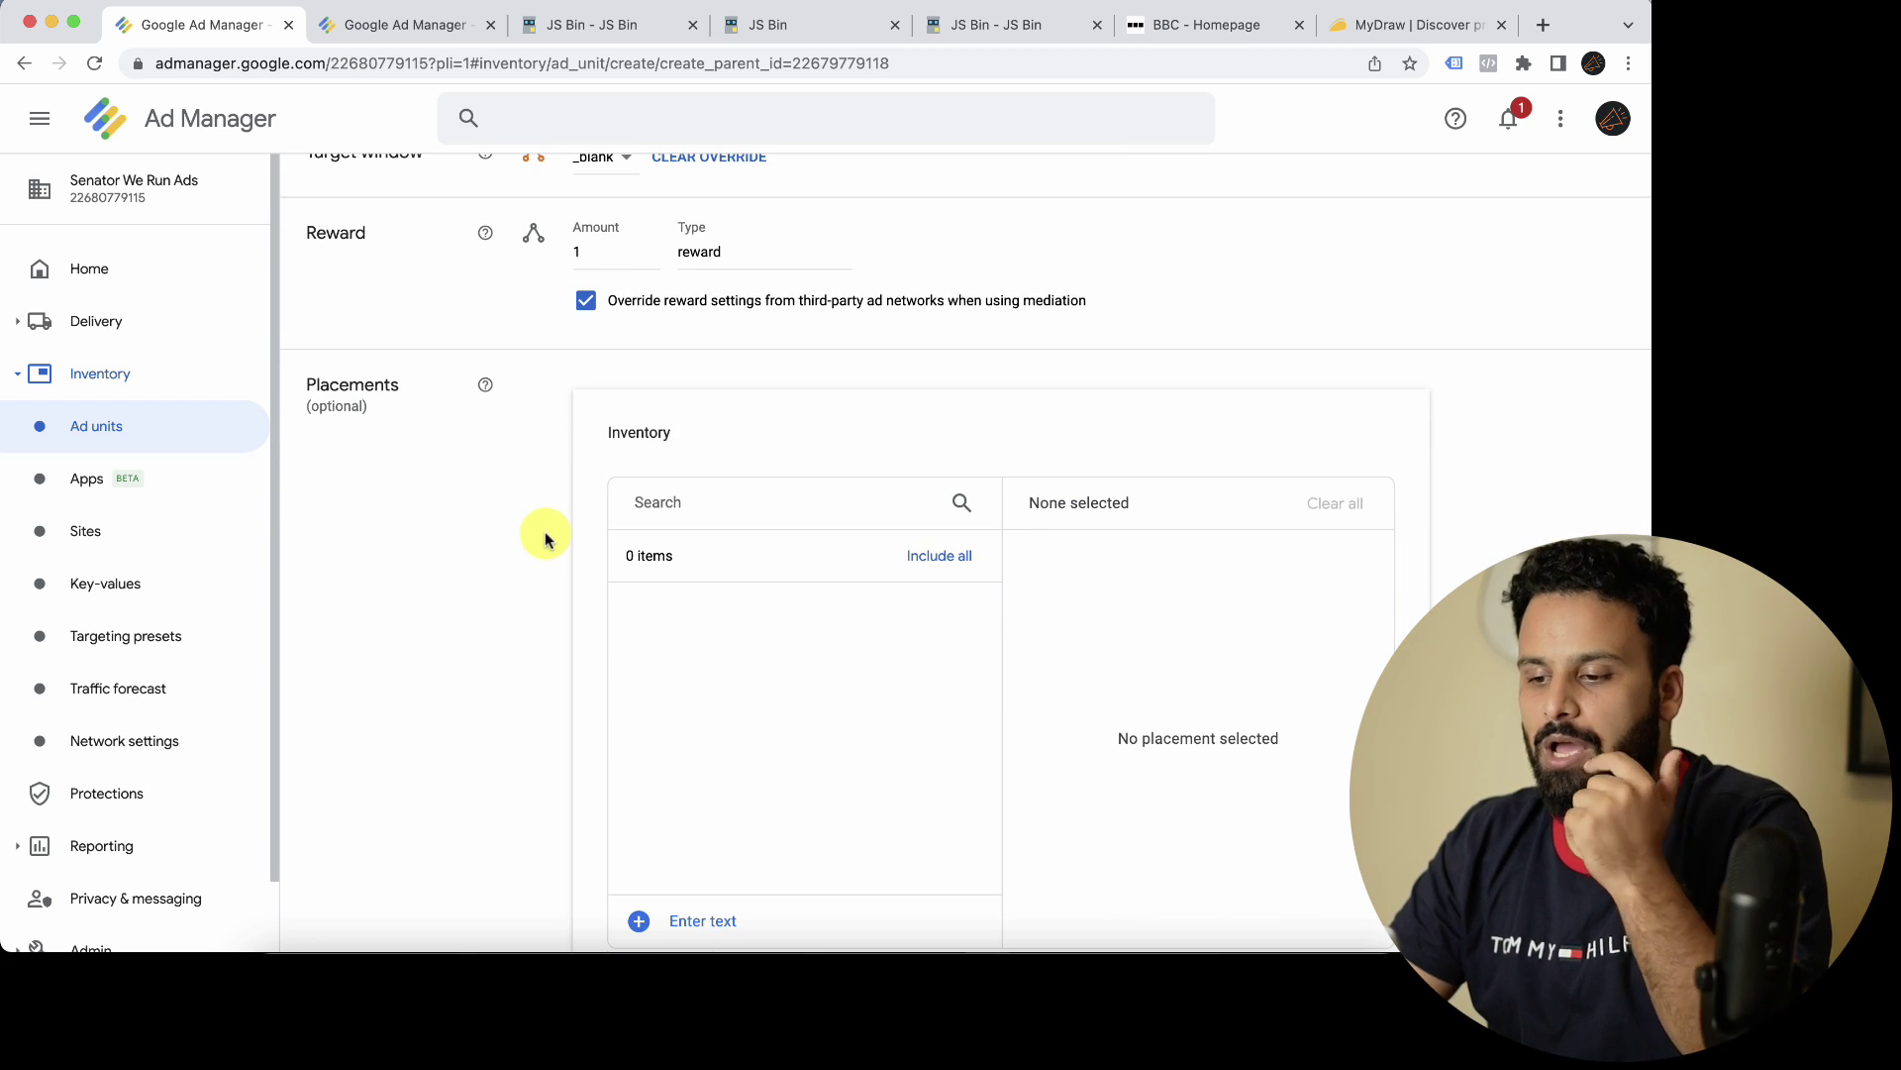
{"action": "scroll", "coordinate": [545, 540], "scroll_direction": "down", "scroll_amount": 3}
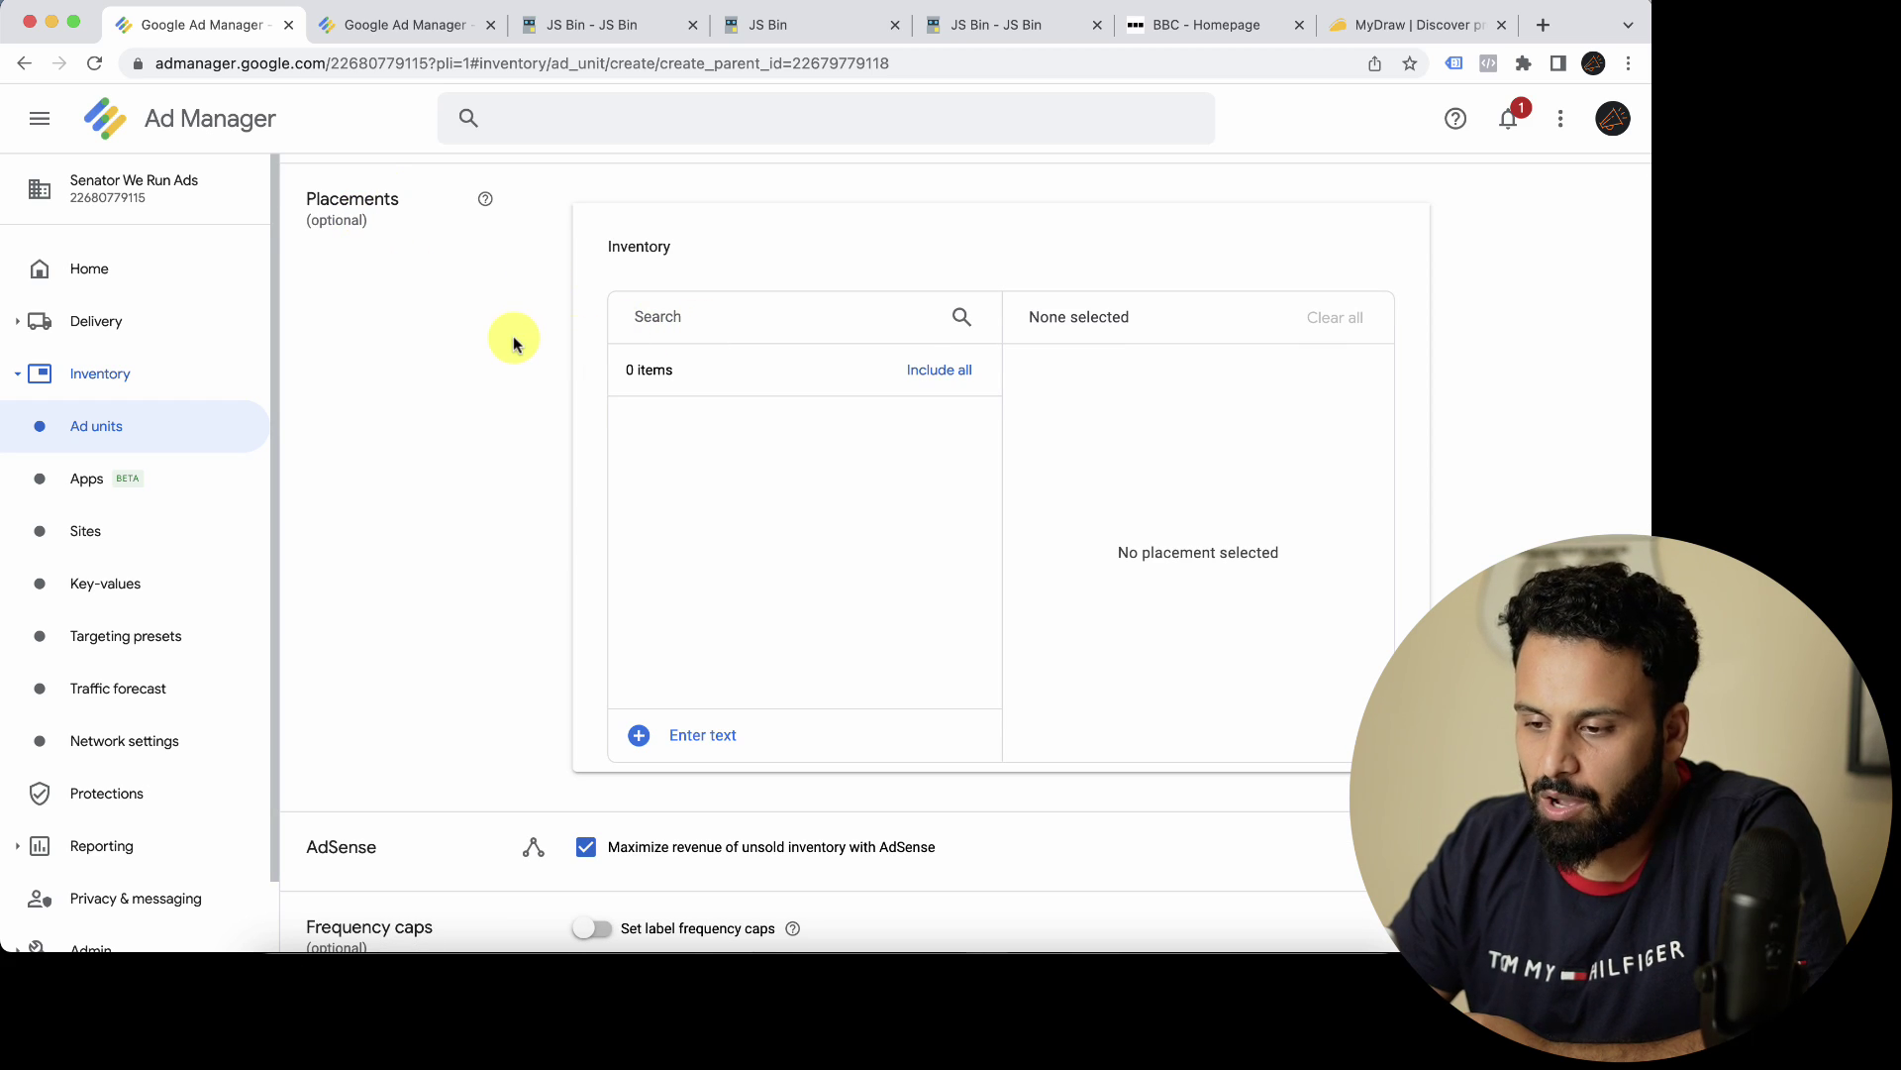
{"action": "scroll", "coordinate": [513, 343], "scroll_direction": "up", "scroll_amount": 1}
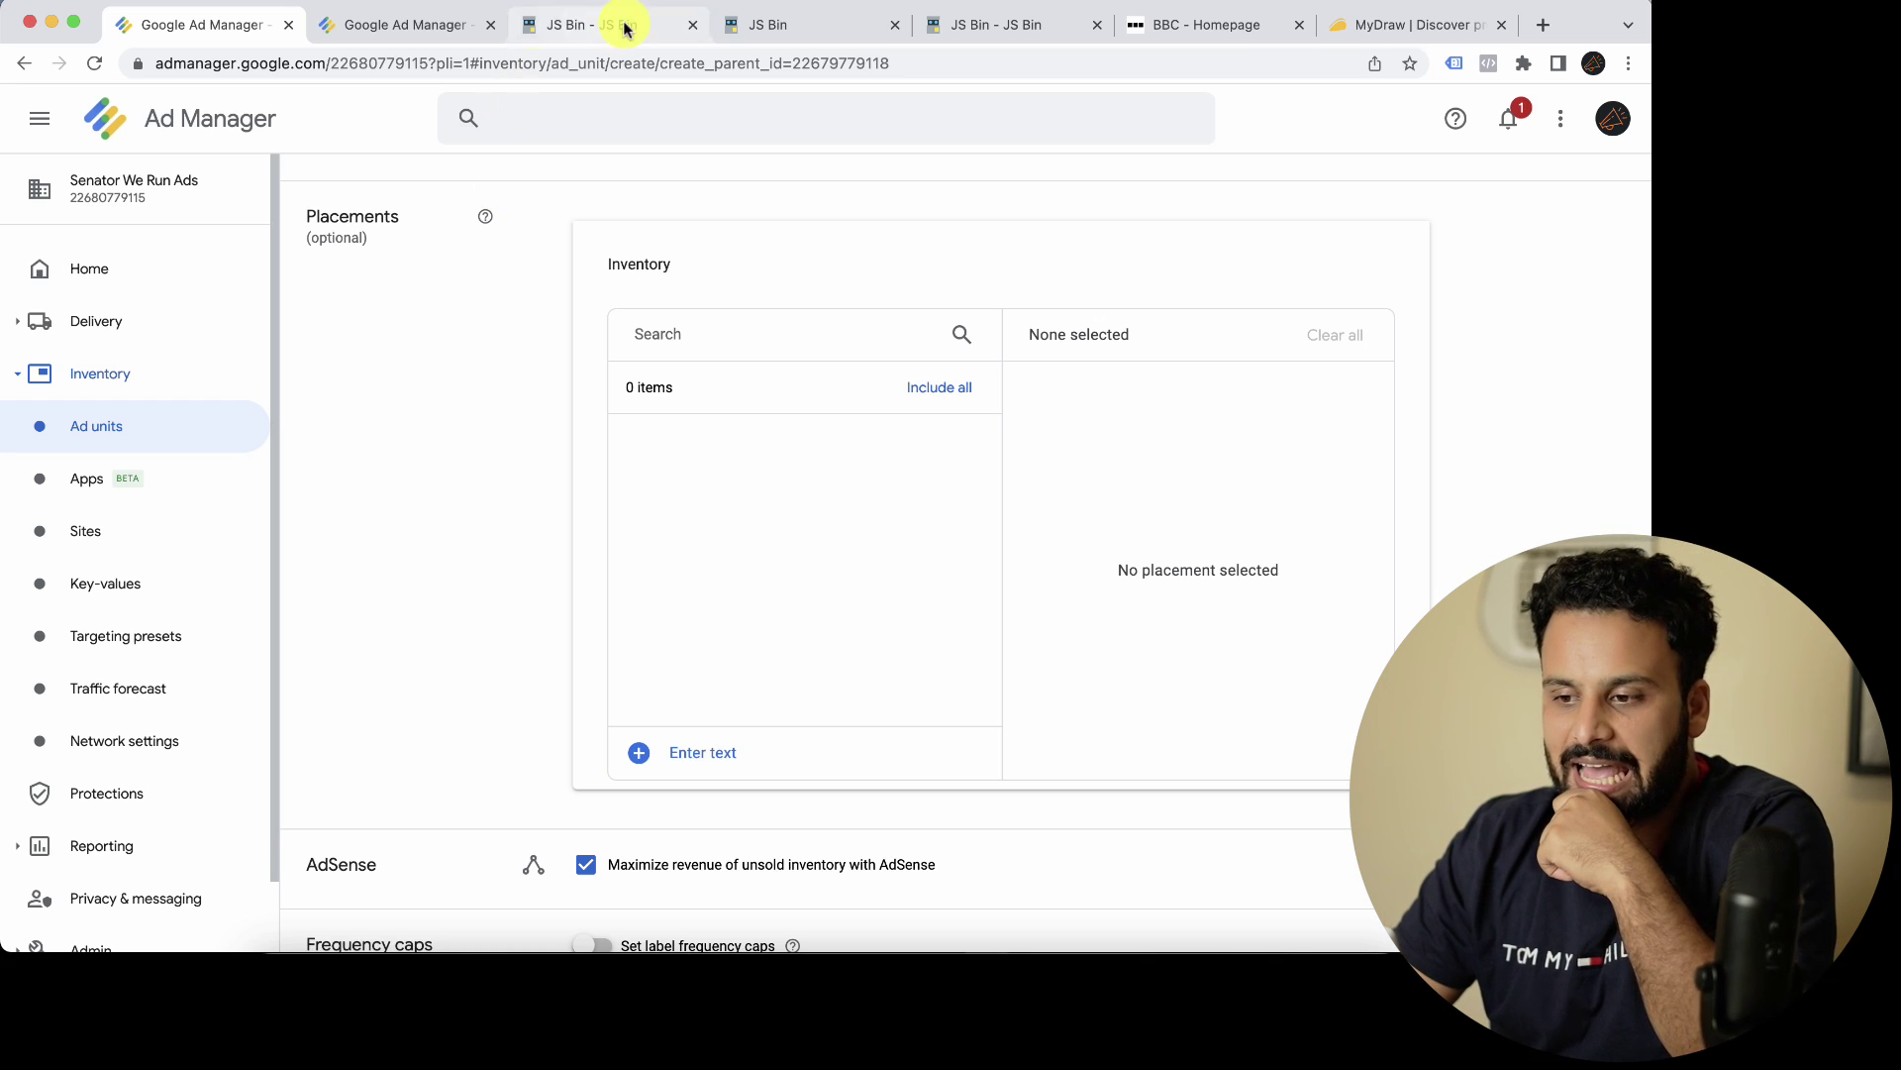
Step: Switch to the BBC homepage and examine its ad slots from the top banner down to the lower sections
{"action": "left_click", "coordinate": [1214, 27]}
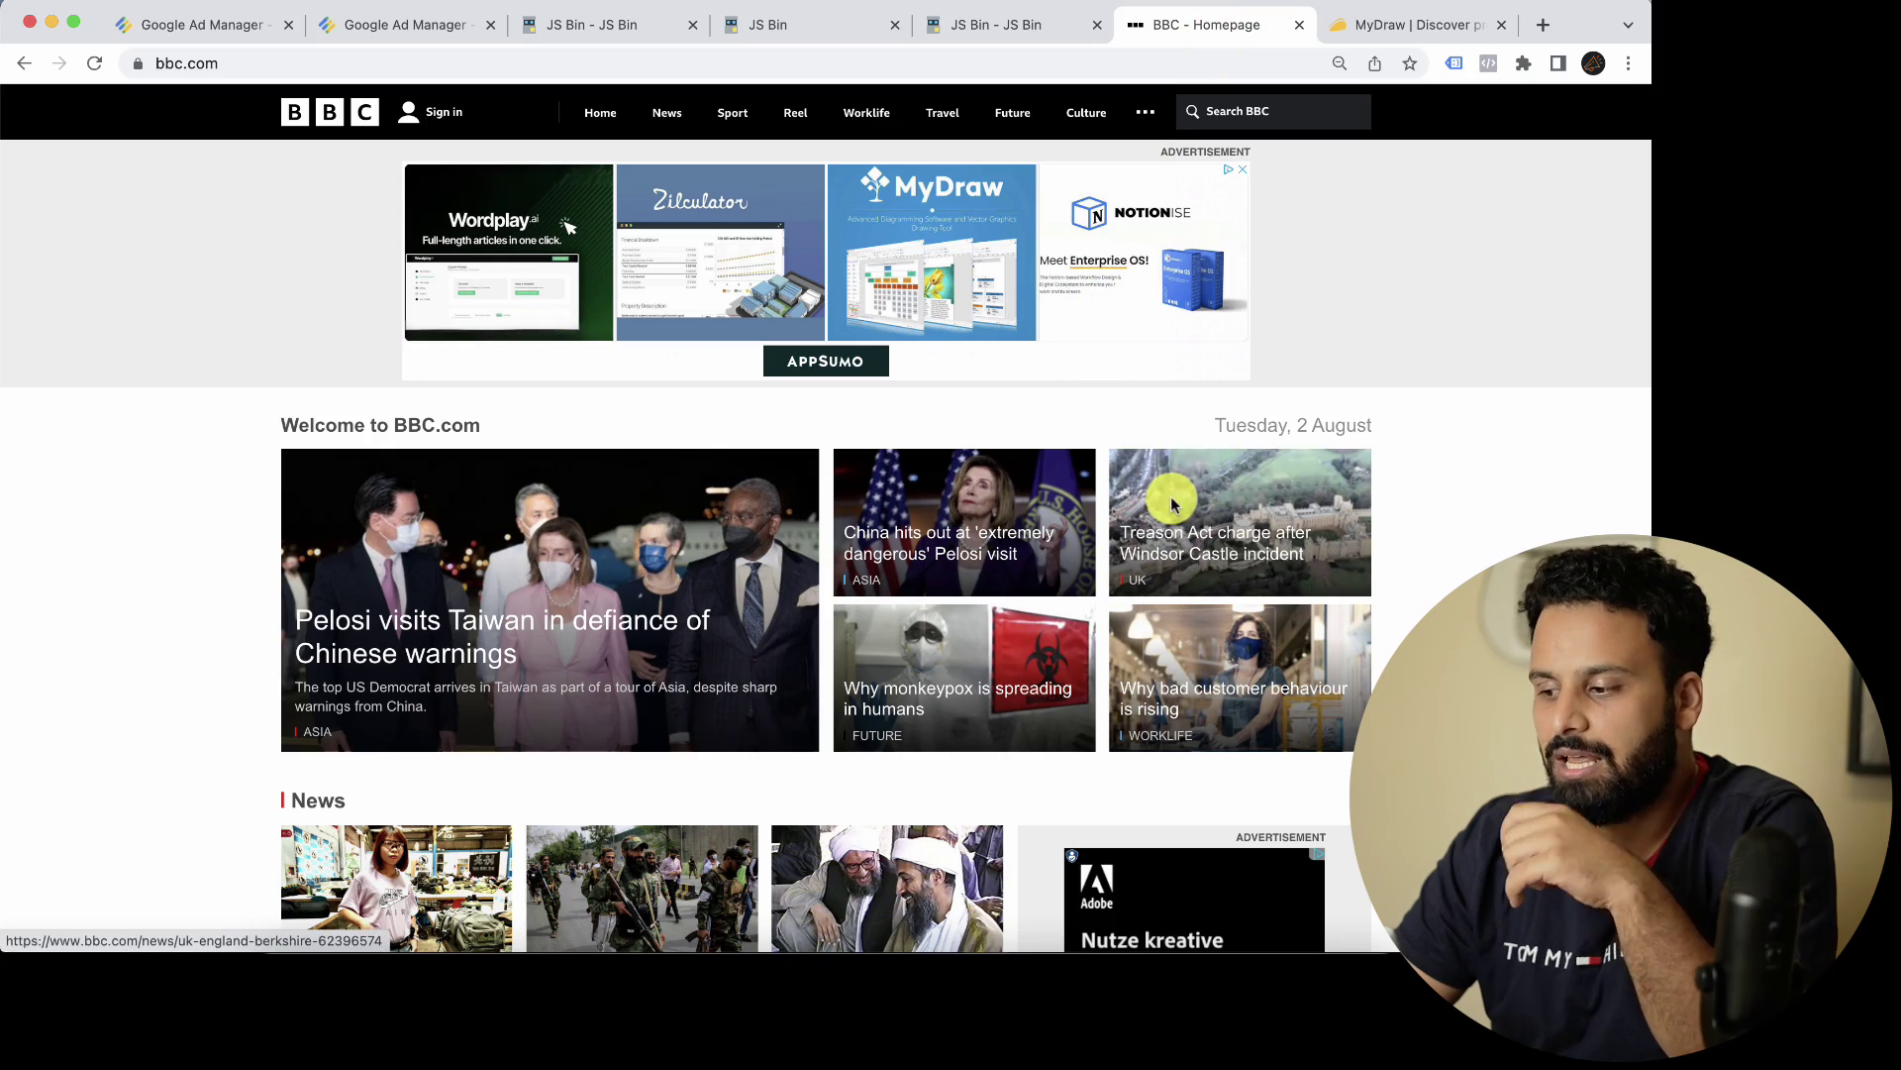
{"action": "scroll", "coordinate": [1465, 503], "scroll_direction": "down", "scroll_amount": 3}
{"action": "scroll", "coordinate": [1466, 505], "scroll_direction": "down", "scroll_amount": 12}
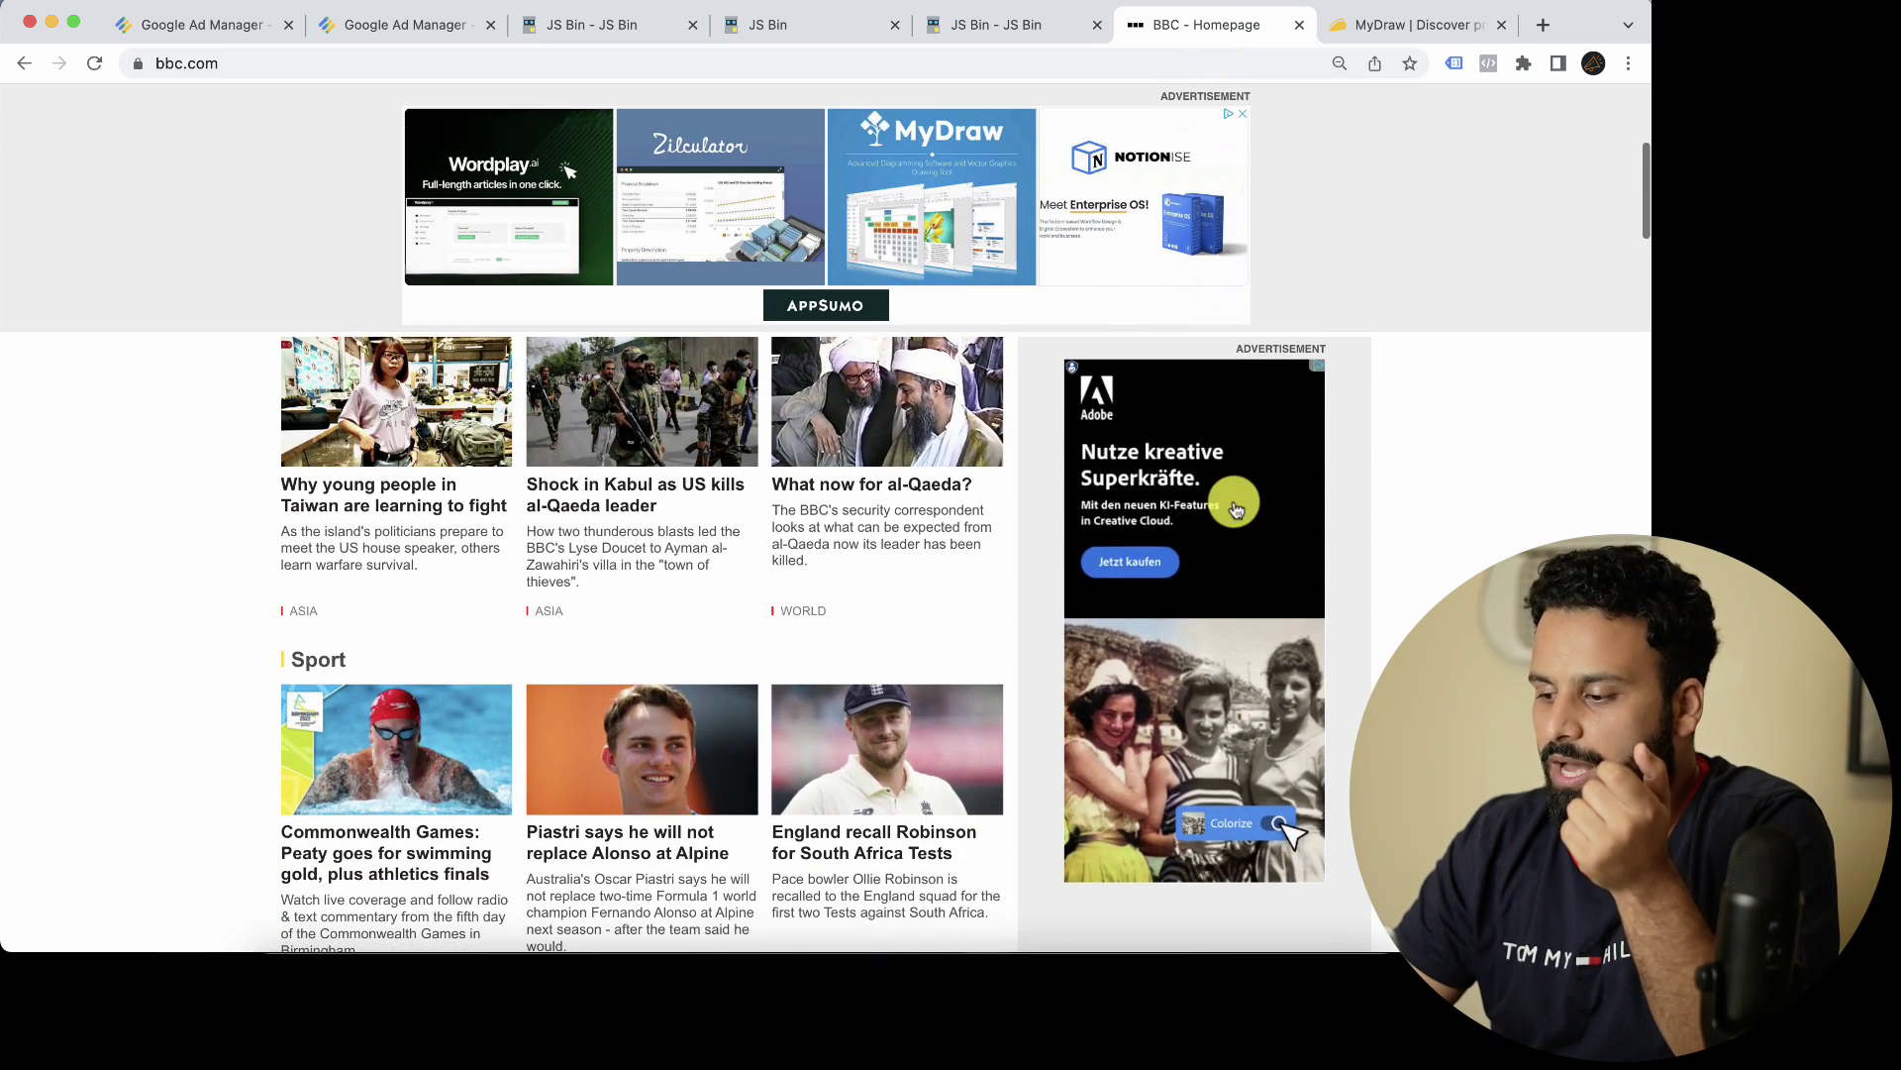
{"action": "scroll", "coordinate": [1268, 596], "scroll_direction": "down", "scroll_amount": 15}
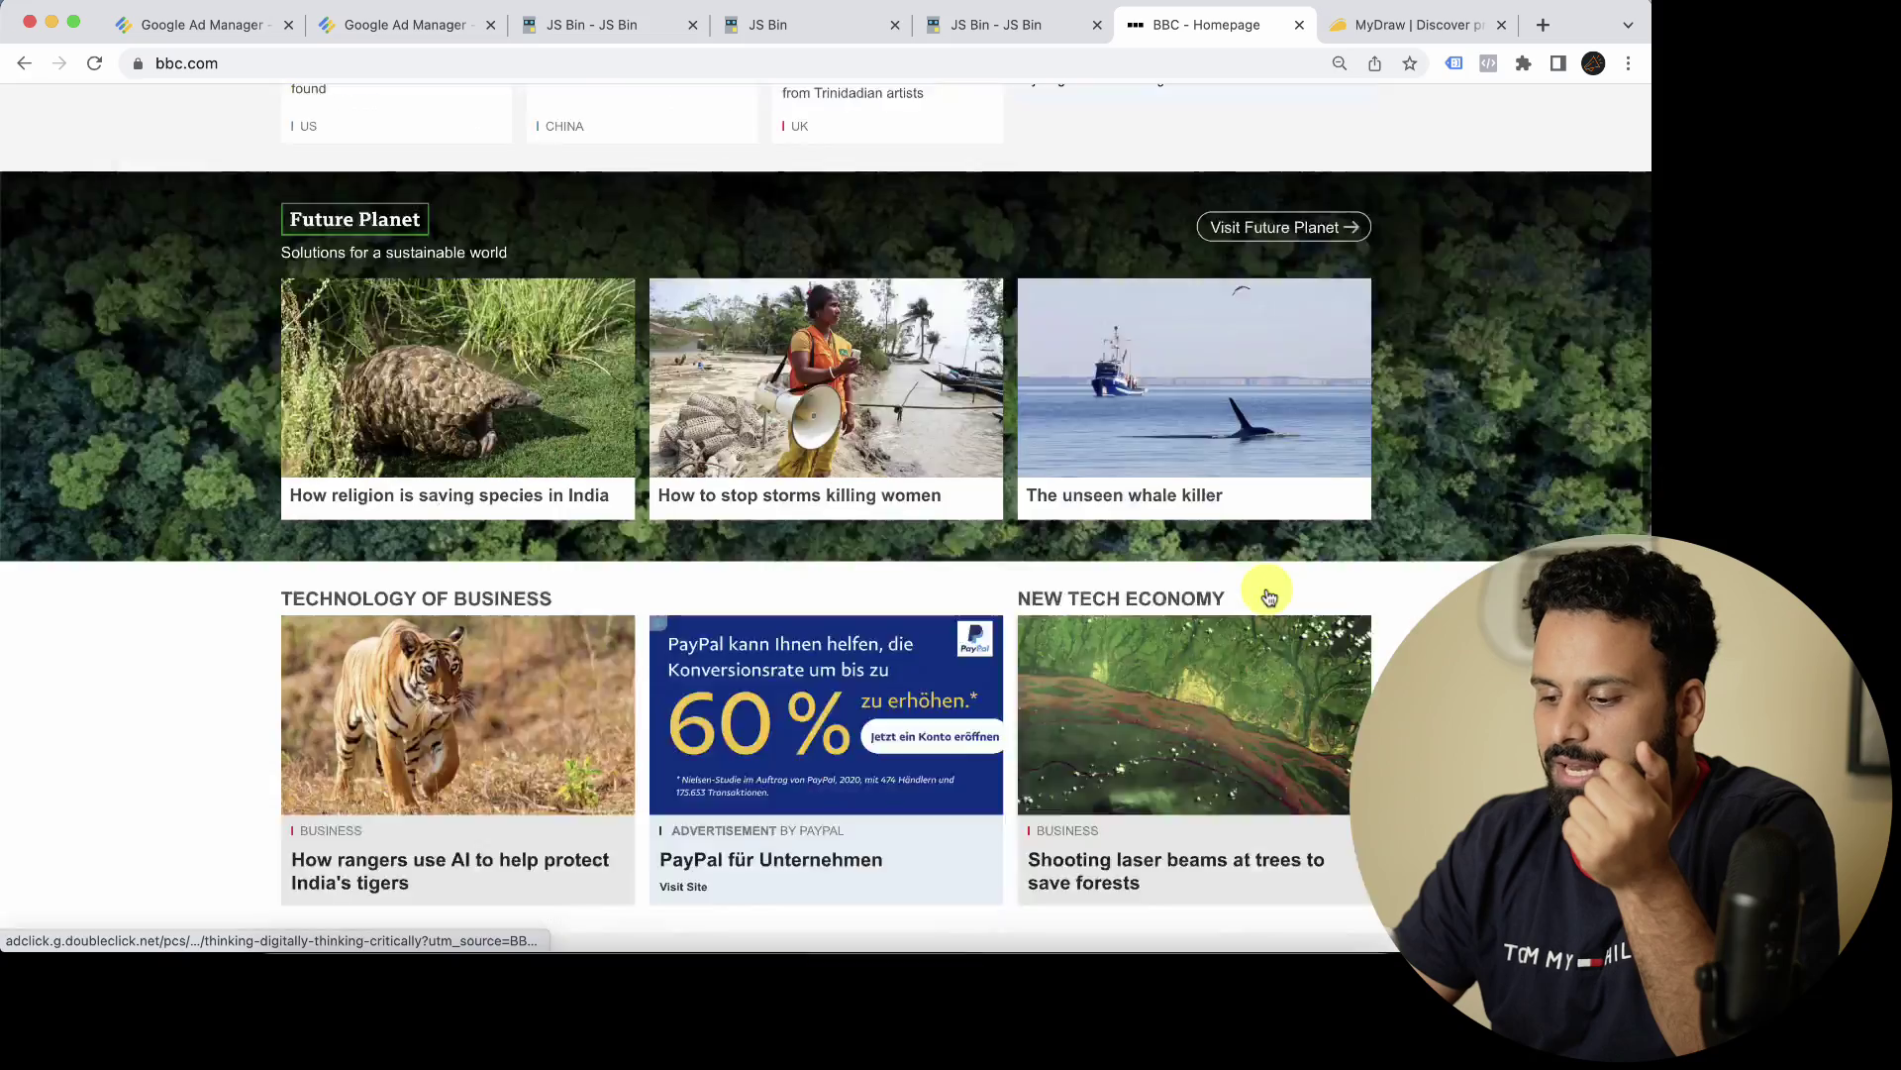
{"action": "scroll", "coordinate": [1269, 597], "scroll_direction": "down", "scroll_amount": 15}
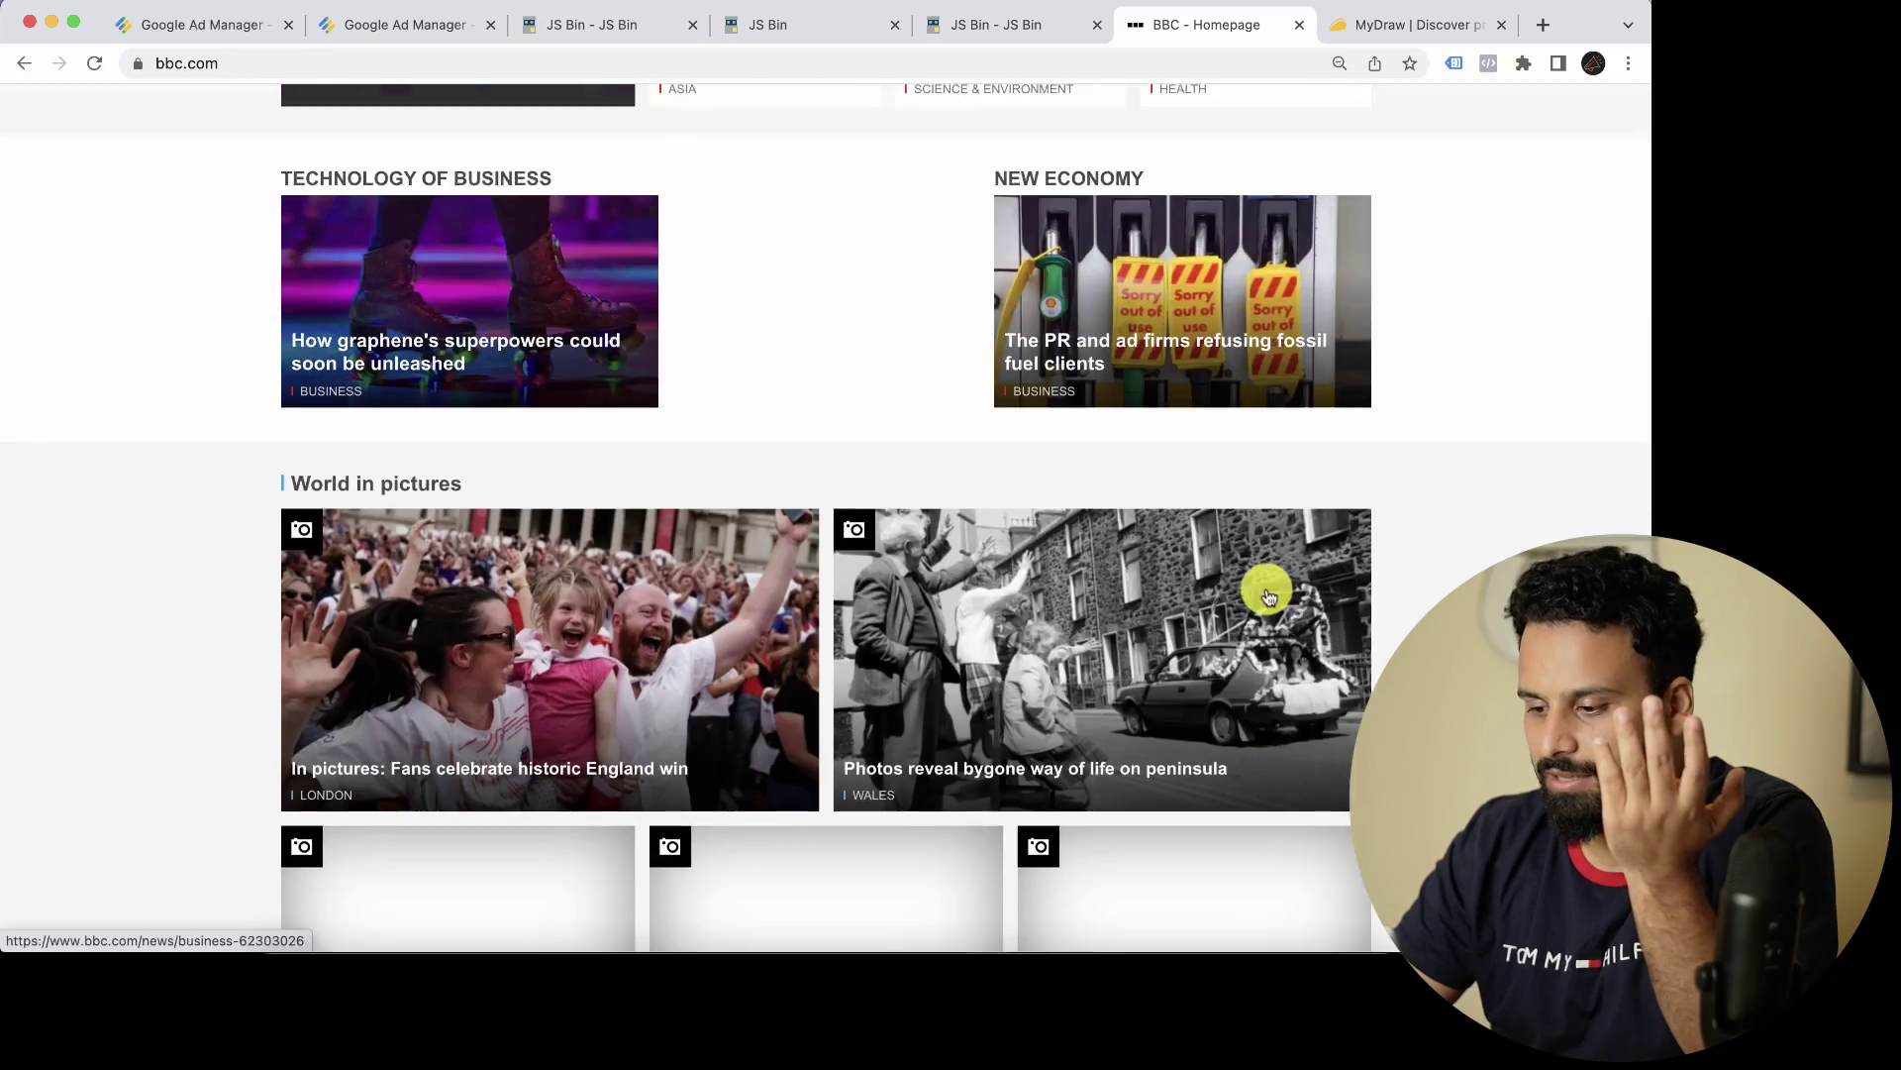
{"action": "scroll", "coordinate": [1268, 596], "scroll_direction": "up", "scroll_amount": 18}
{"action": "scroll", "coordinate": [1269, 596], "scroll_direction": "up", "scroll_amount": 15}
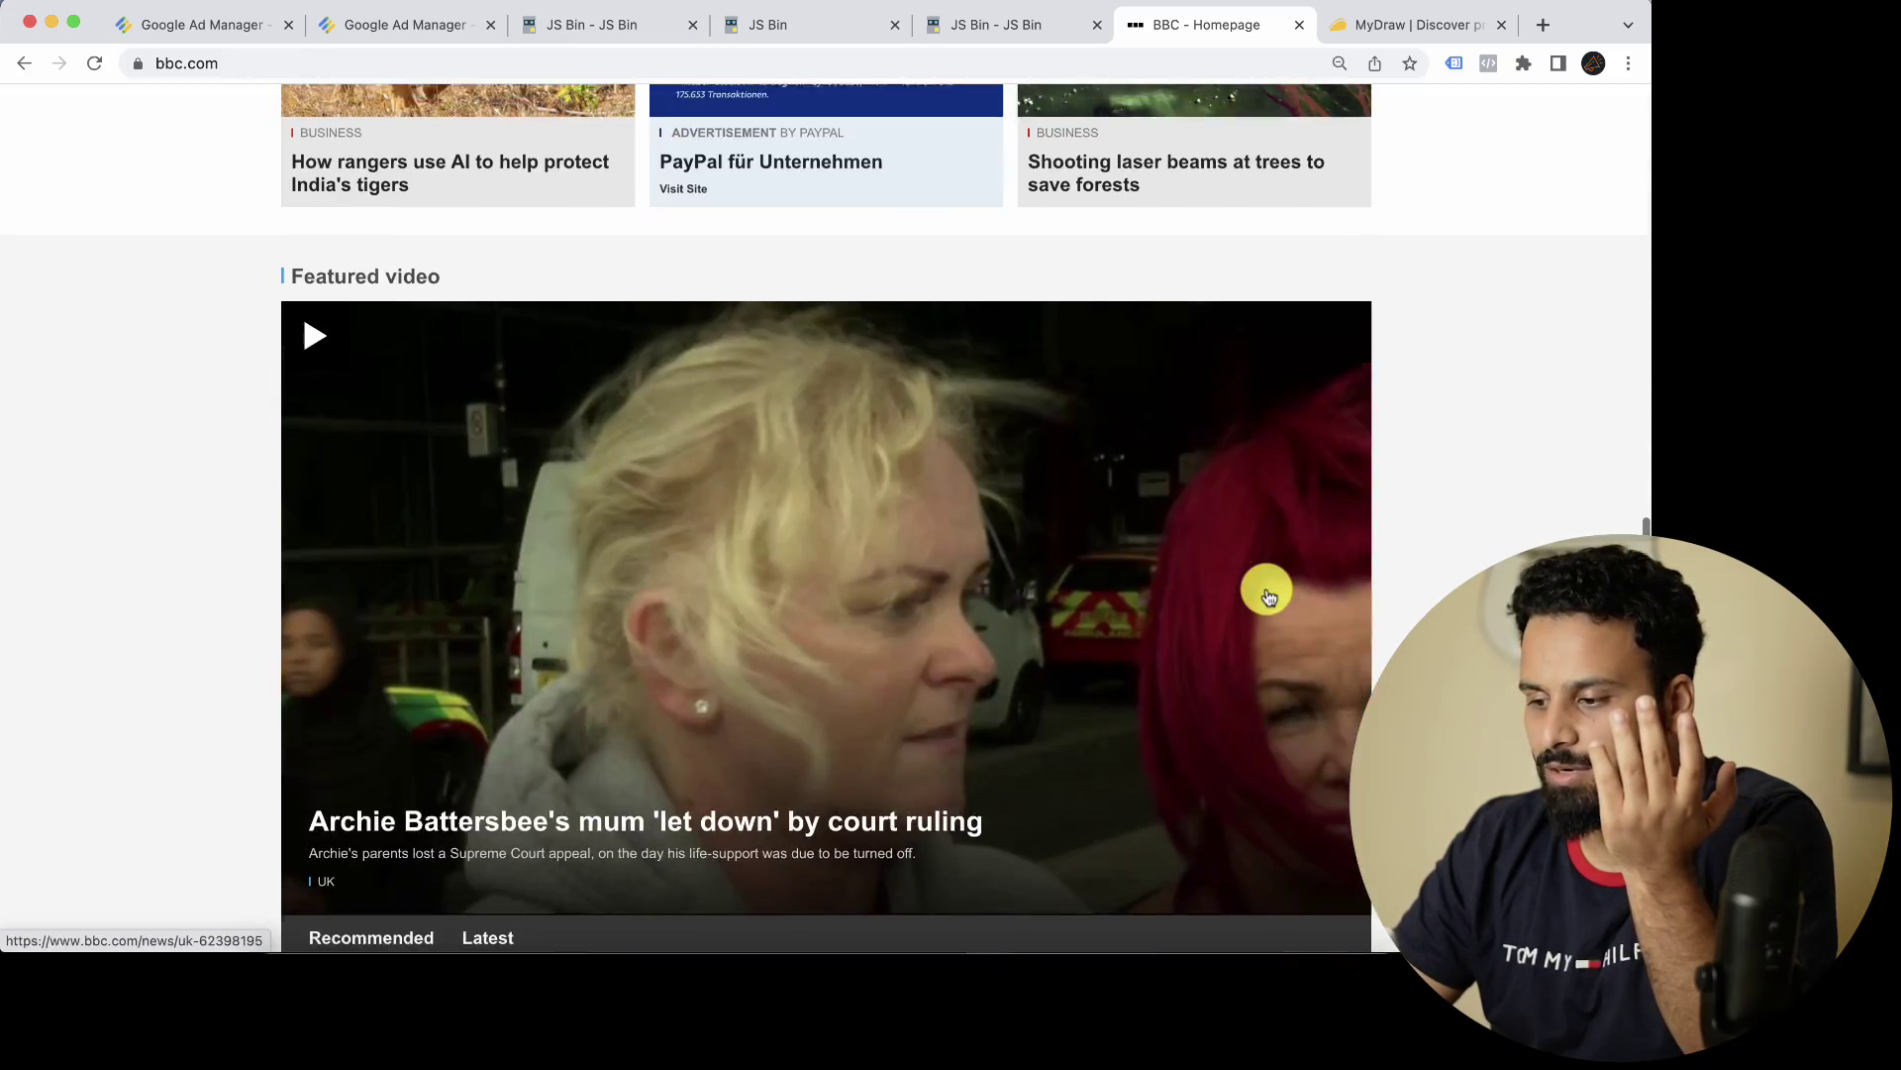
{"action": "scroll", "coordinate": [1266, 592], "scroll_direction": "up", "scroll_amount": 10}
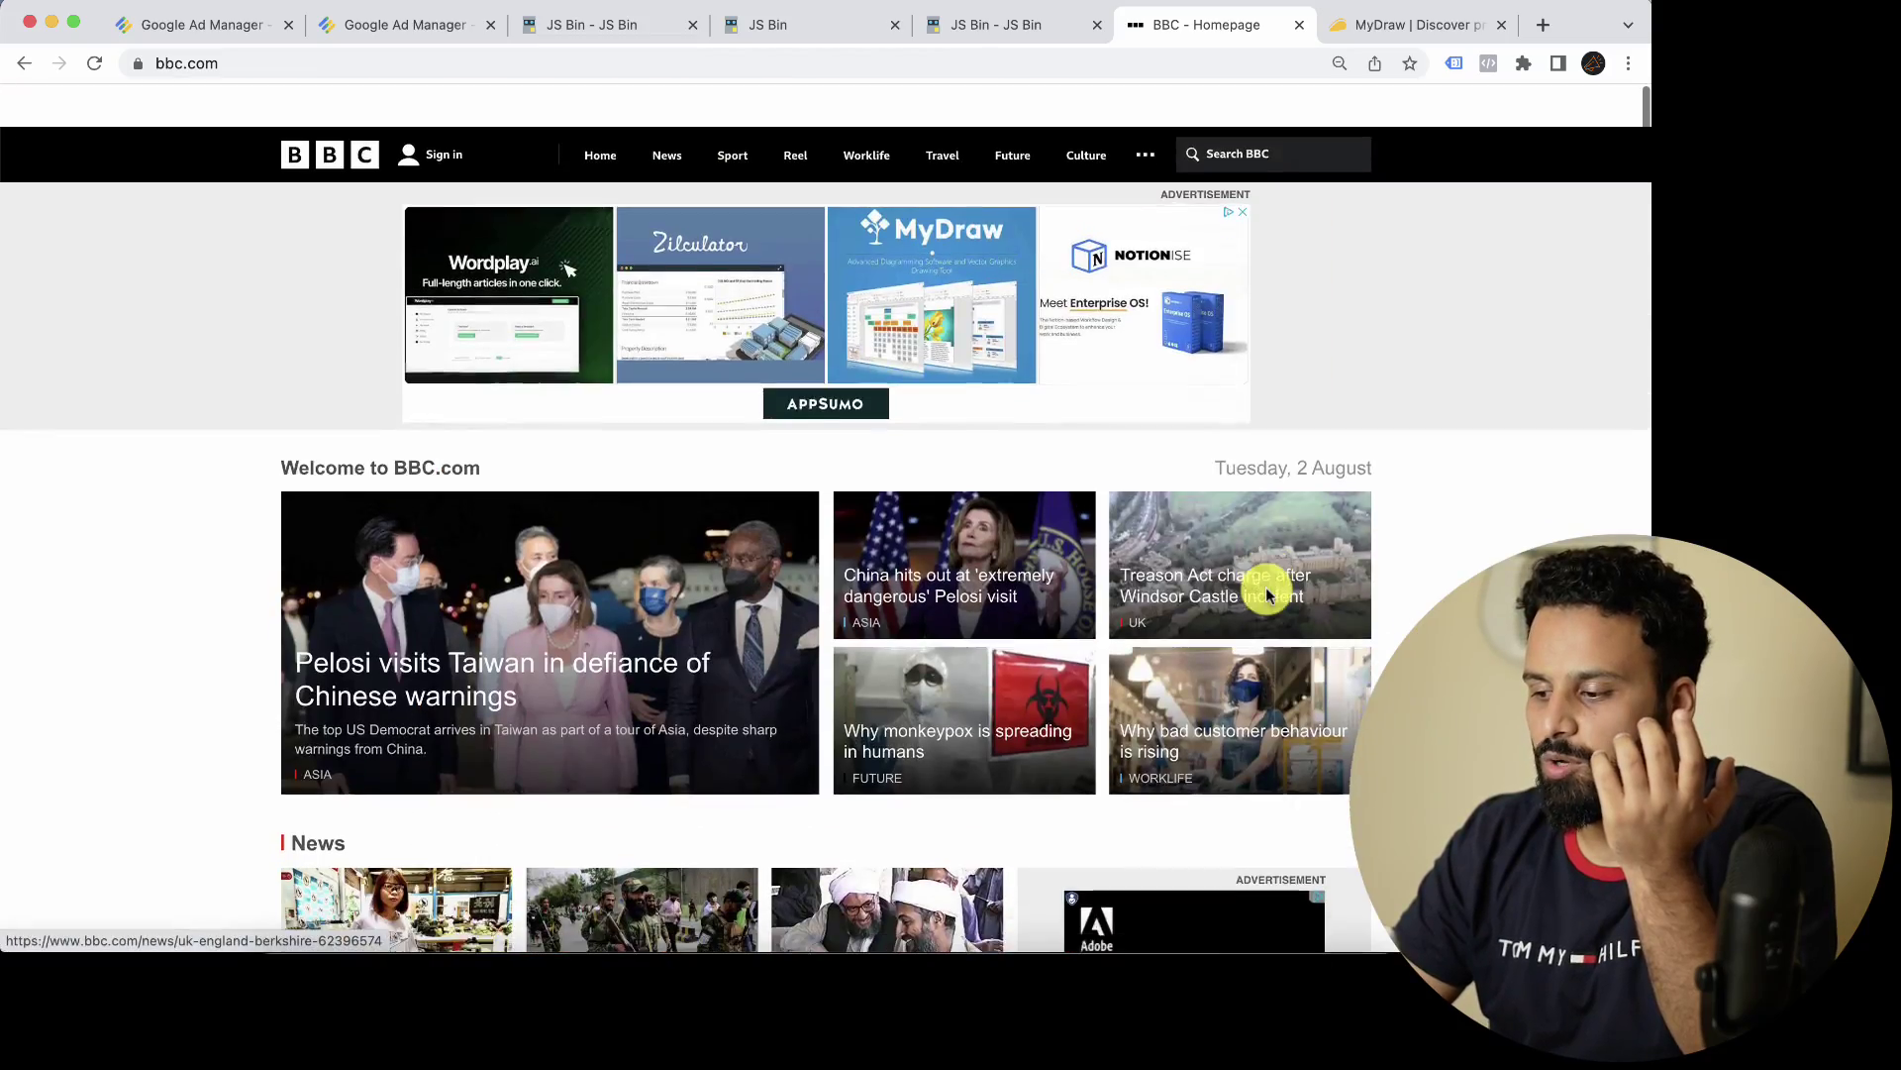
{"action": "scroll", "coordinate": [1266, 591], "scroll_direction": "down", "scroll_amount": 20}
{"action": "scroll", "coordinate": [1288, 545], "scroll_direction": "up", "scroll_amount": 20}
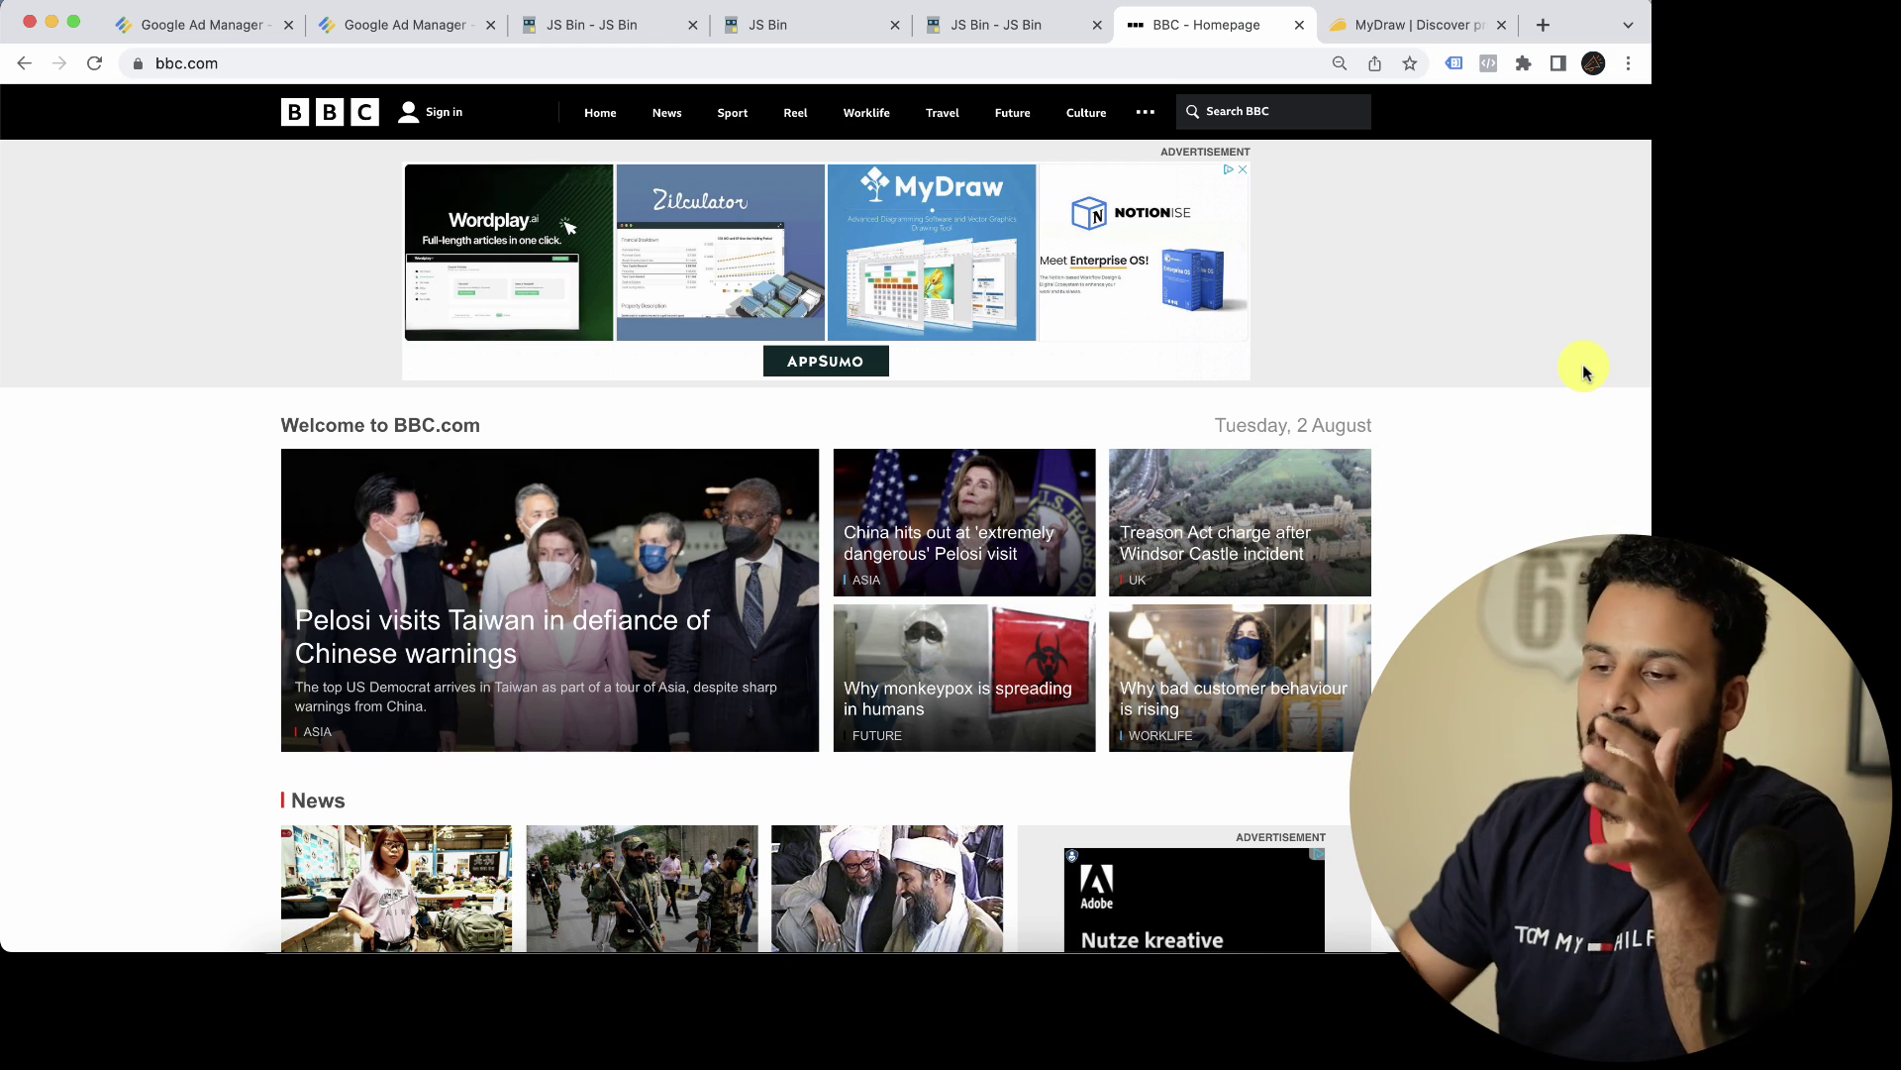
Step: Return to the ad unit form in Google Ad Manager and review placements, AdSense, frequency caps and refresh rate against the BBC homepage
{"action": "left_click", "coordinate": [180, 37]}
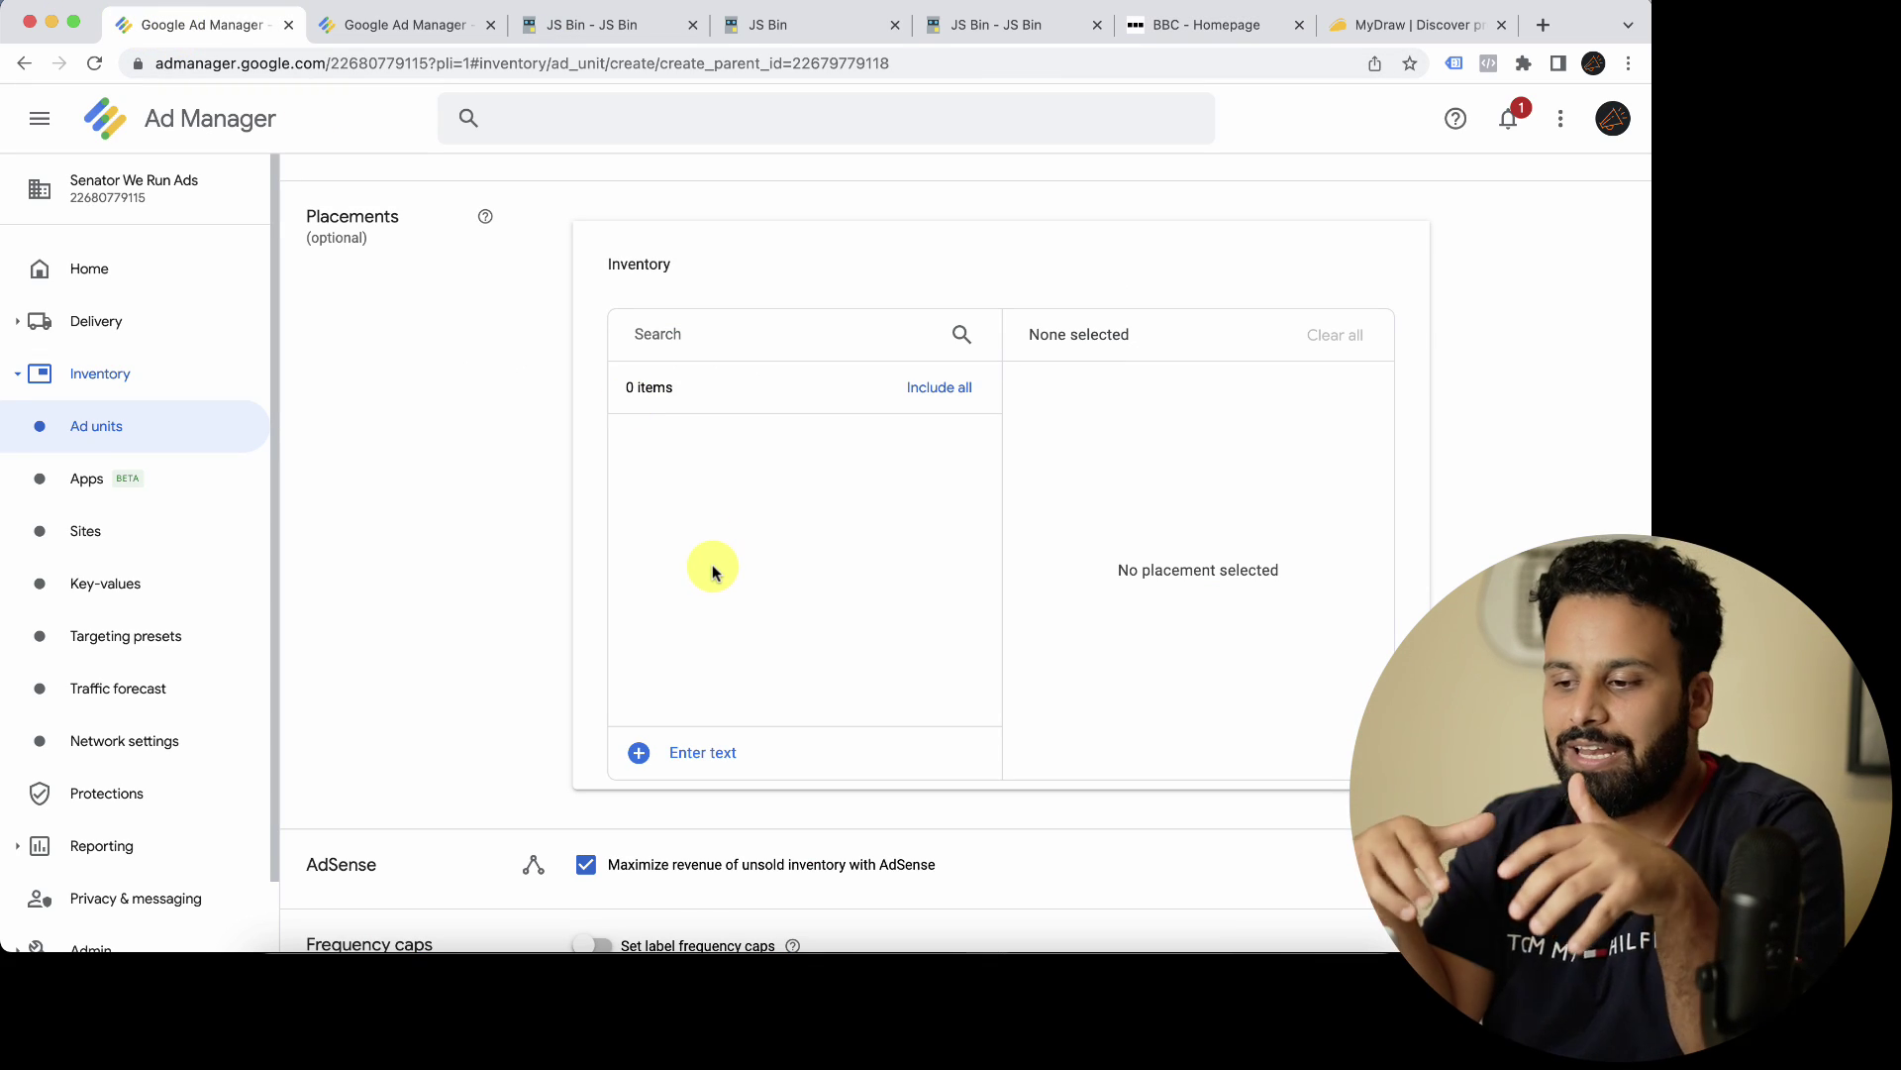
{"action": "scroll", "coordinate": [614, 475], "scroll_direction": "up", "scroll_amount": 3}
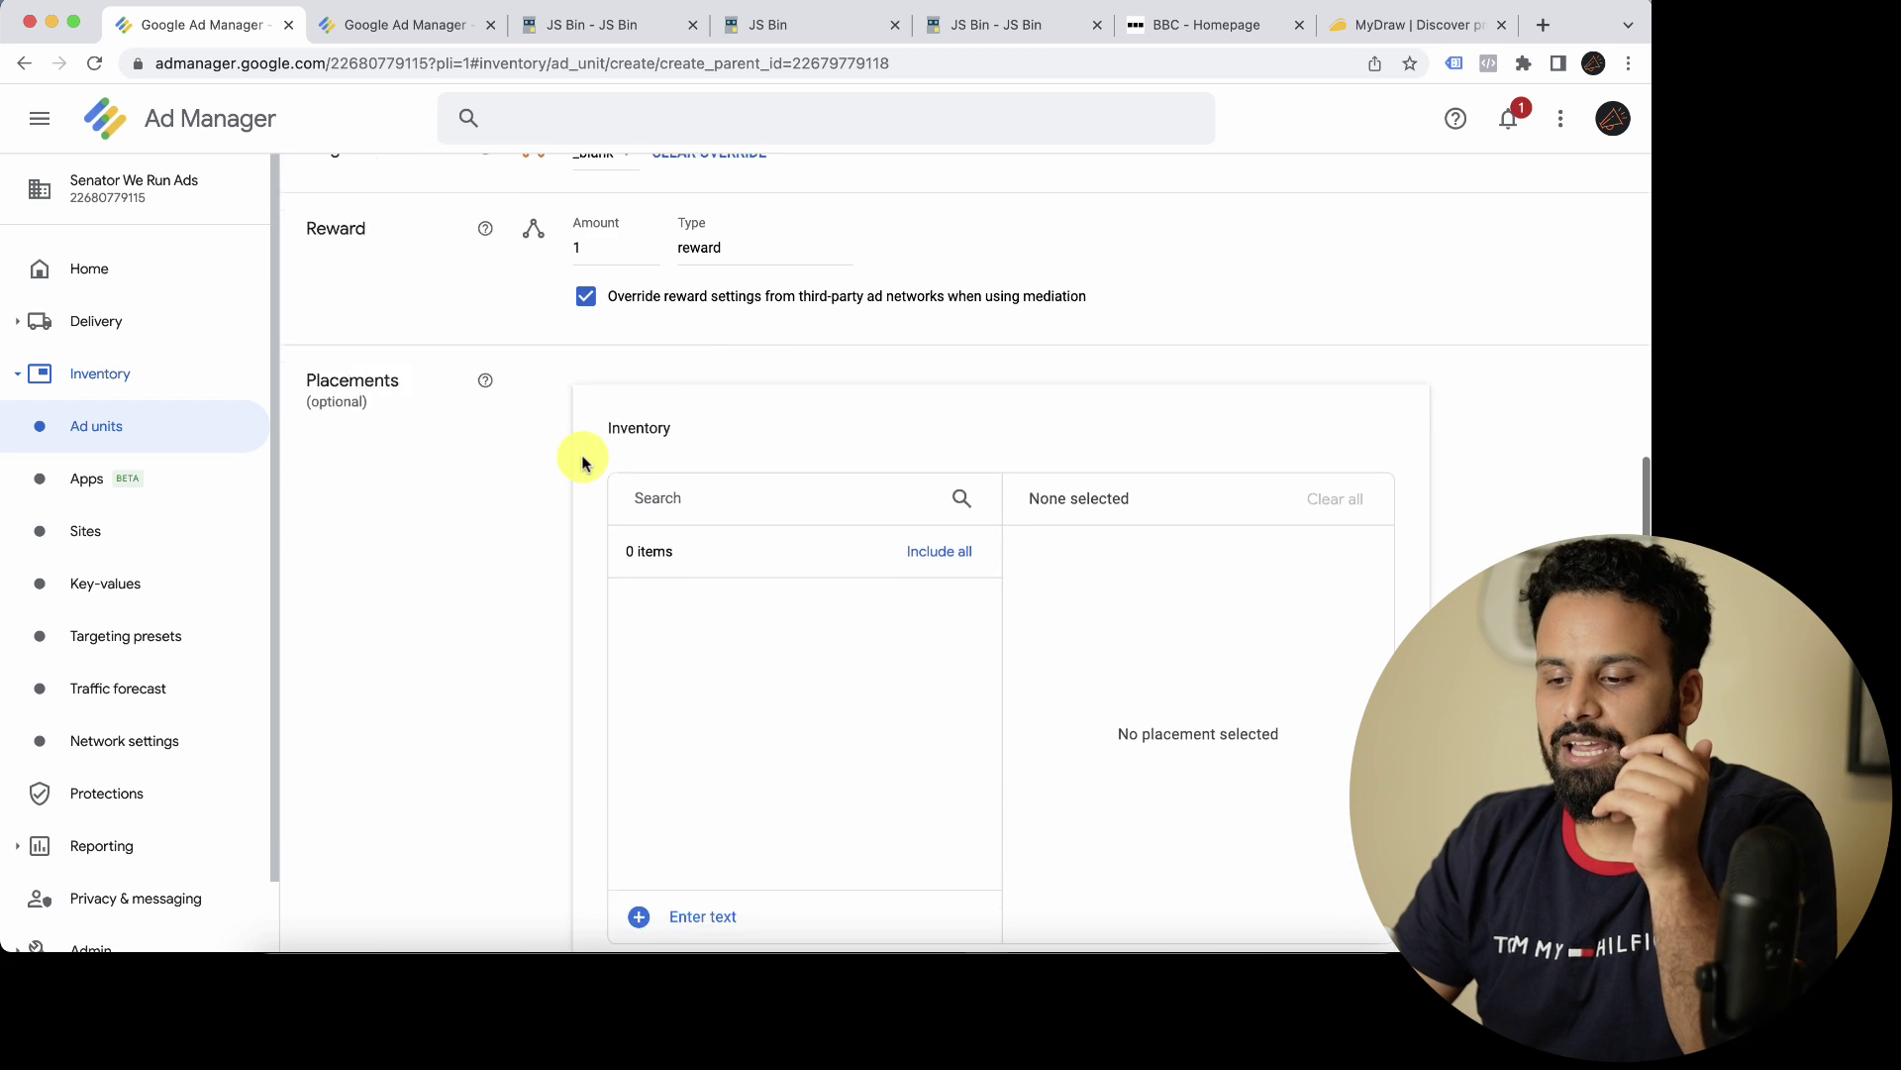
{"action": "scroll", "coordinate": [567, 488], "scroll_direction": "down", "scroll_amount": 3}
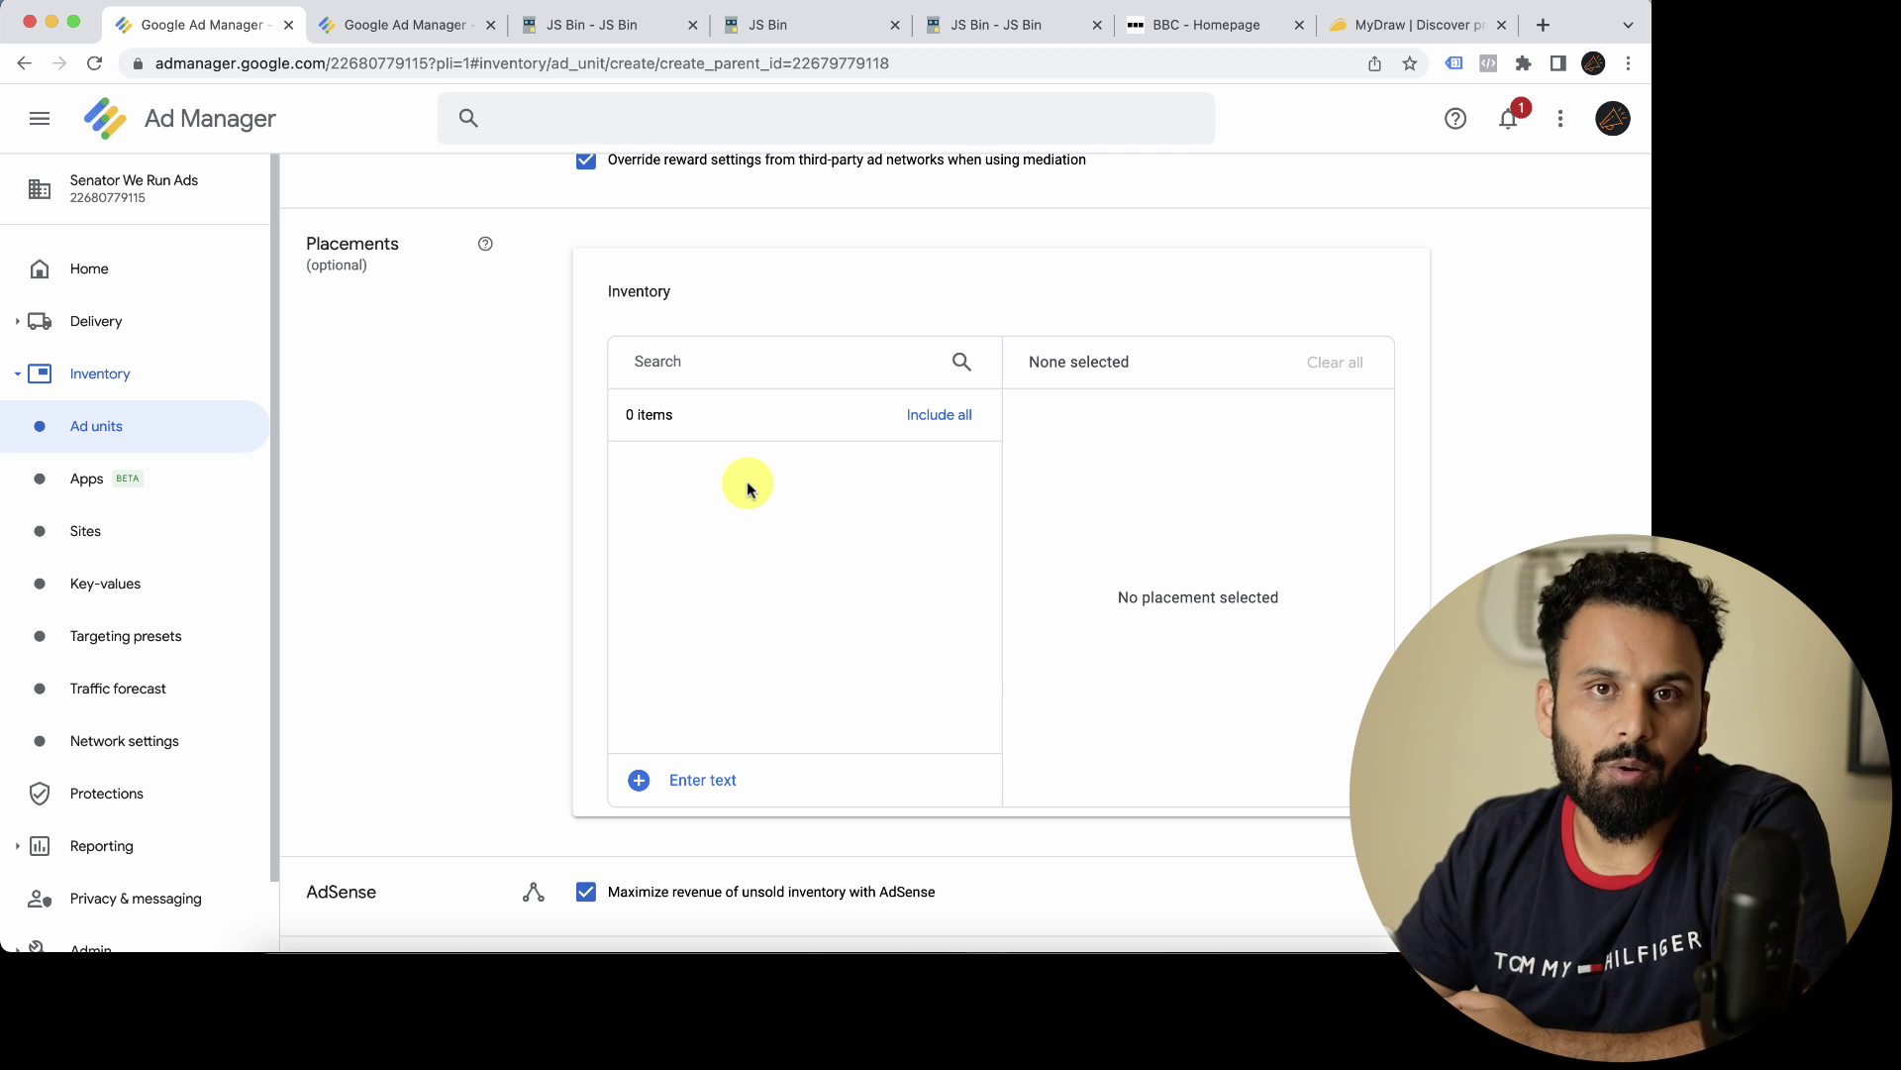
{"action": "scroll", "coordinate": [519, 502], "scroll_direction": "down", "scroll_amount": 1}
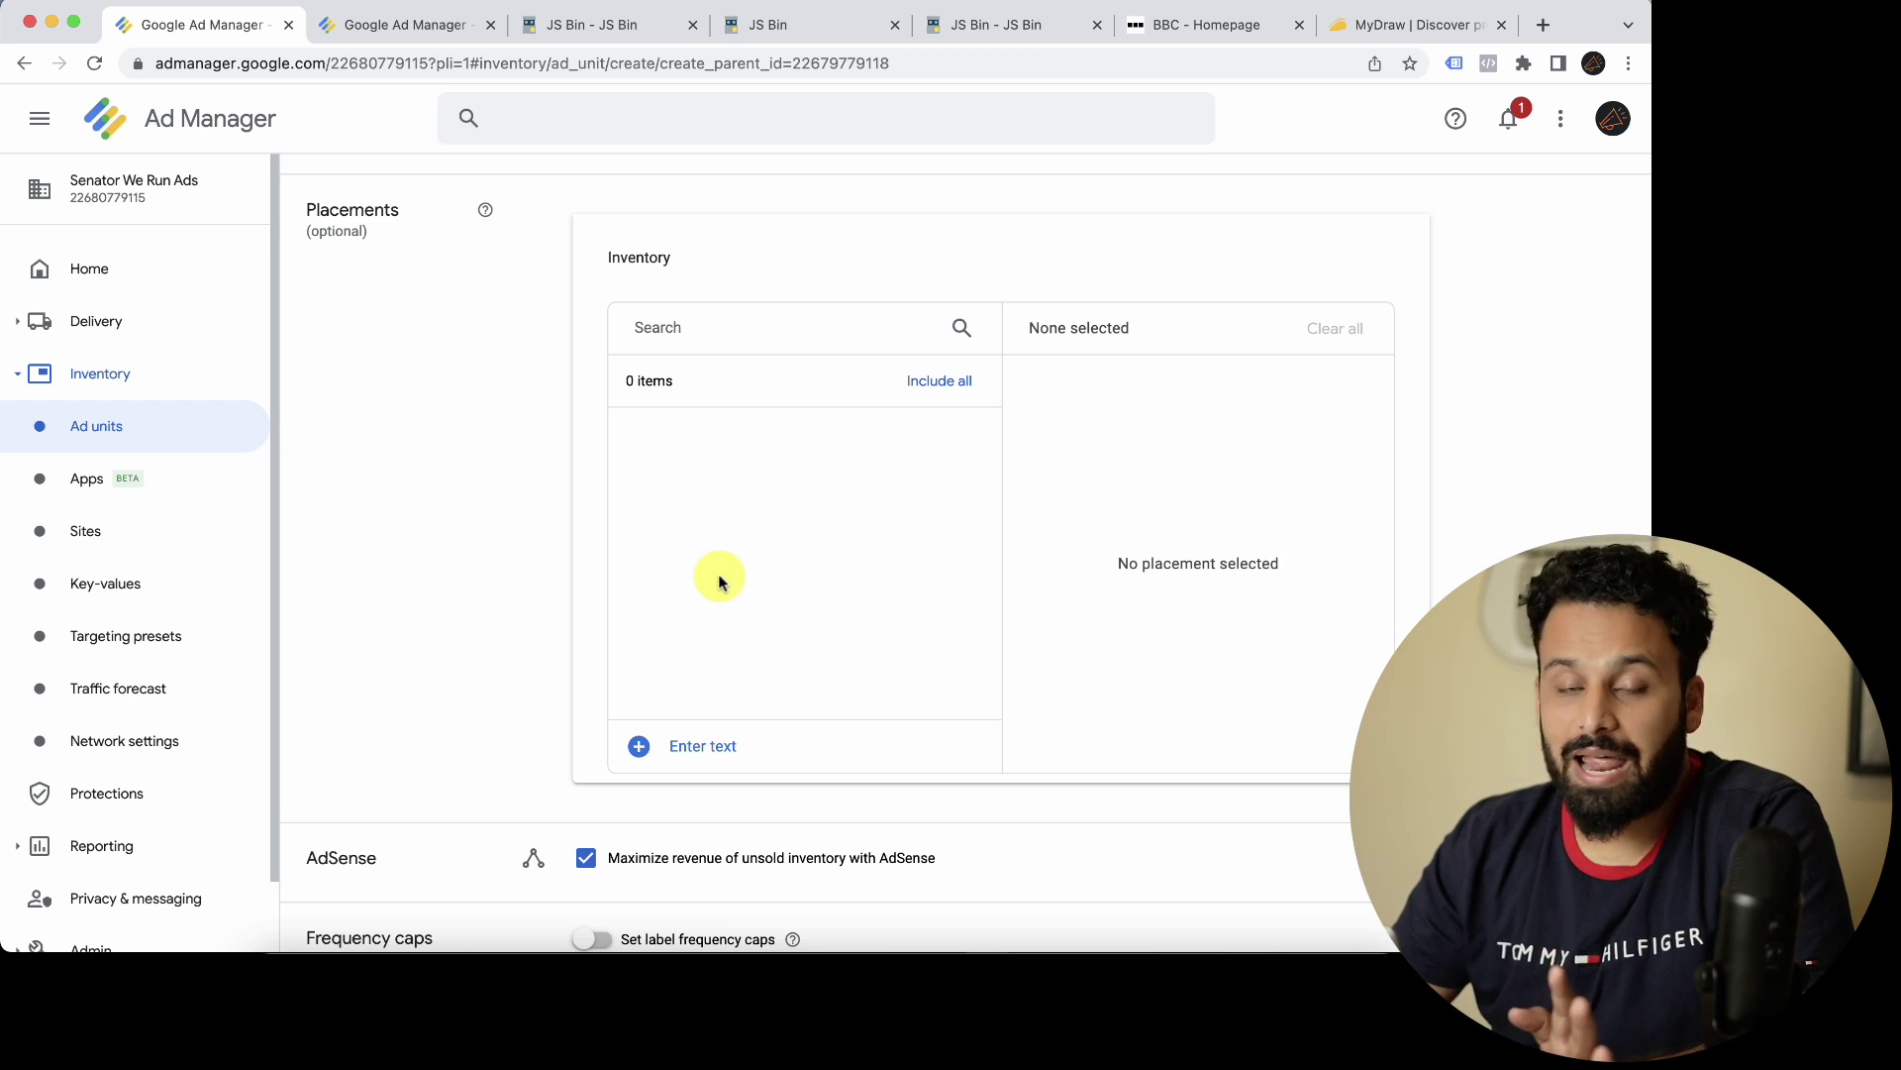
{"action": "scroll", "coordinate": [598, 679], "scroll_direction": "down", "scroll_amount": 5}
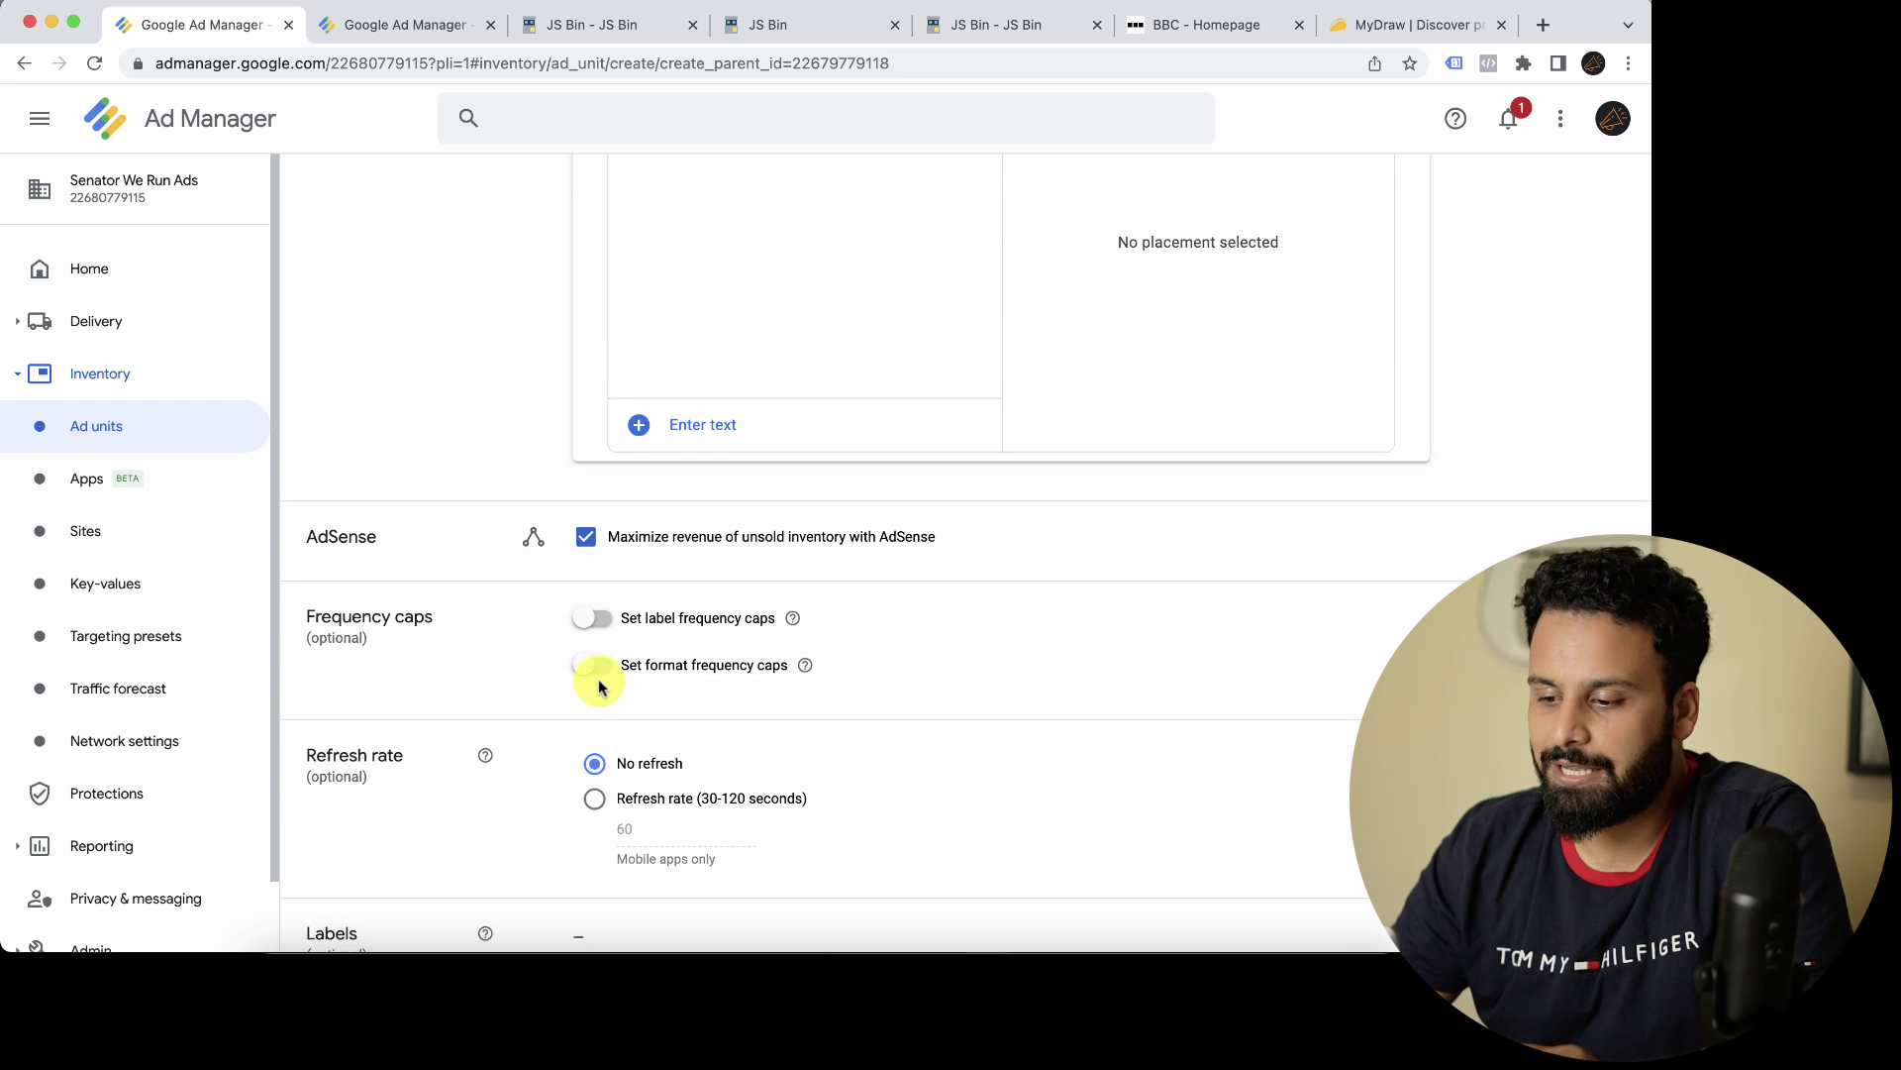
{"action": "scroll", "coordinate": [598, 687], "scroll_direction": "down", "scroll_amount": 1}
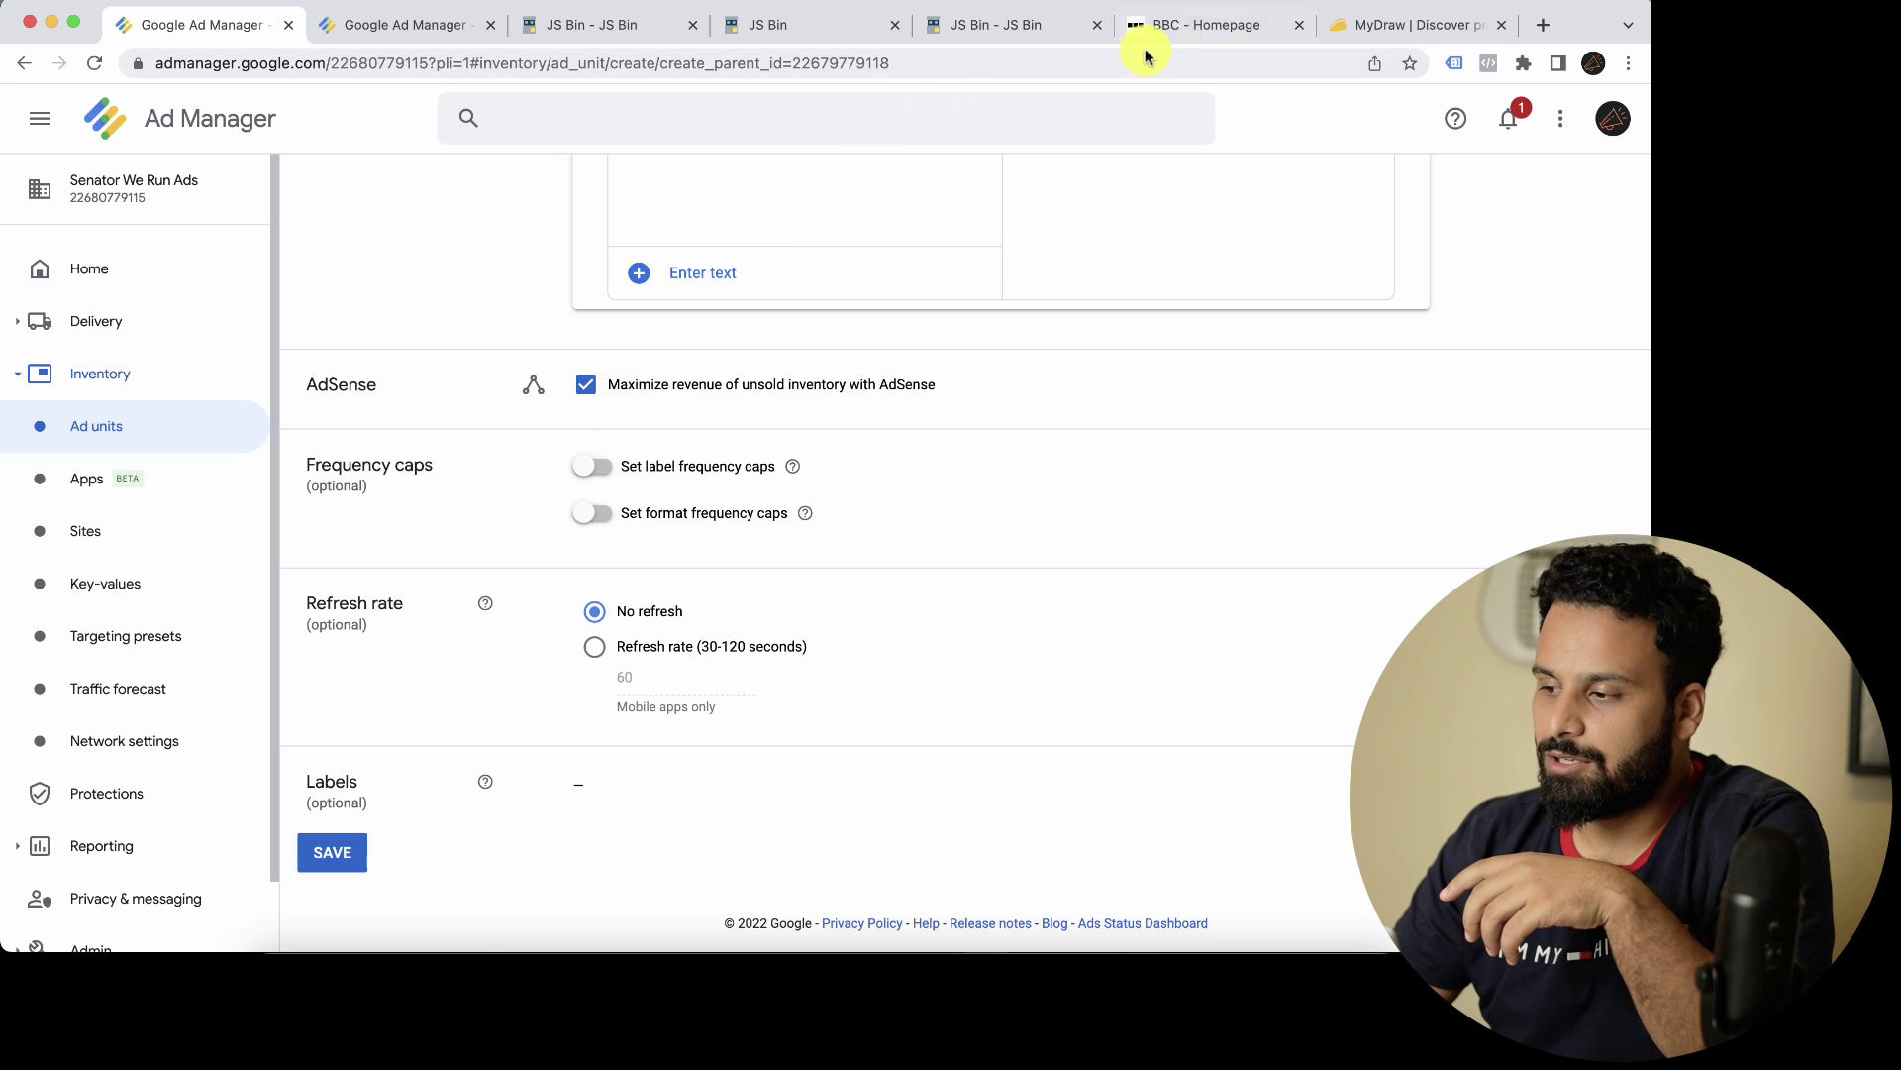
{"action": "left_click", "coordinate": [1216, 36]}
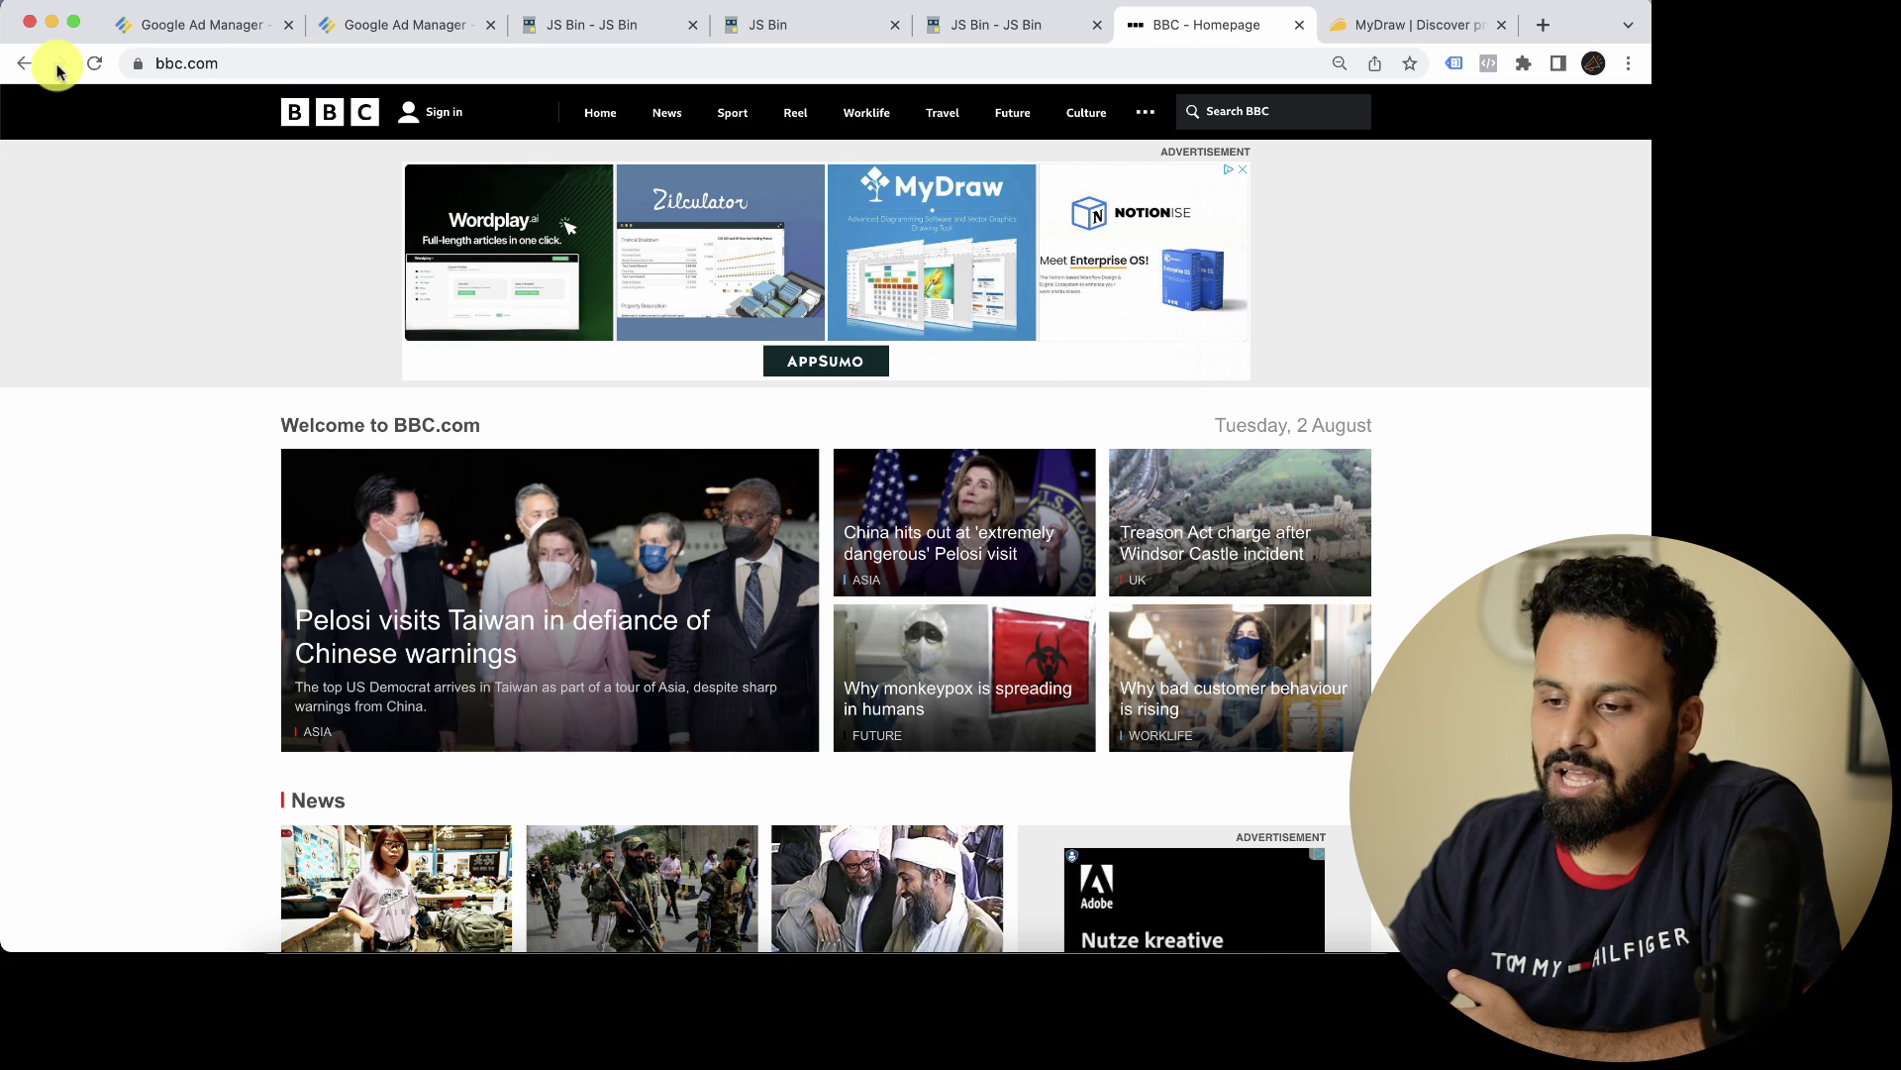
{"action": "left_click", "coordinate": [185, 26]}
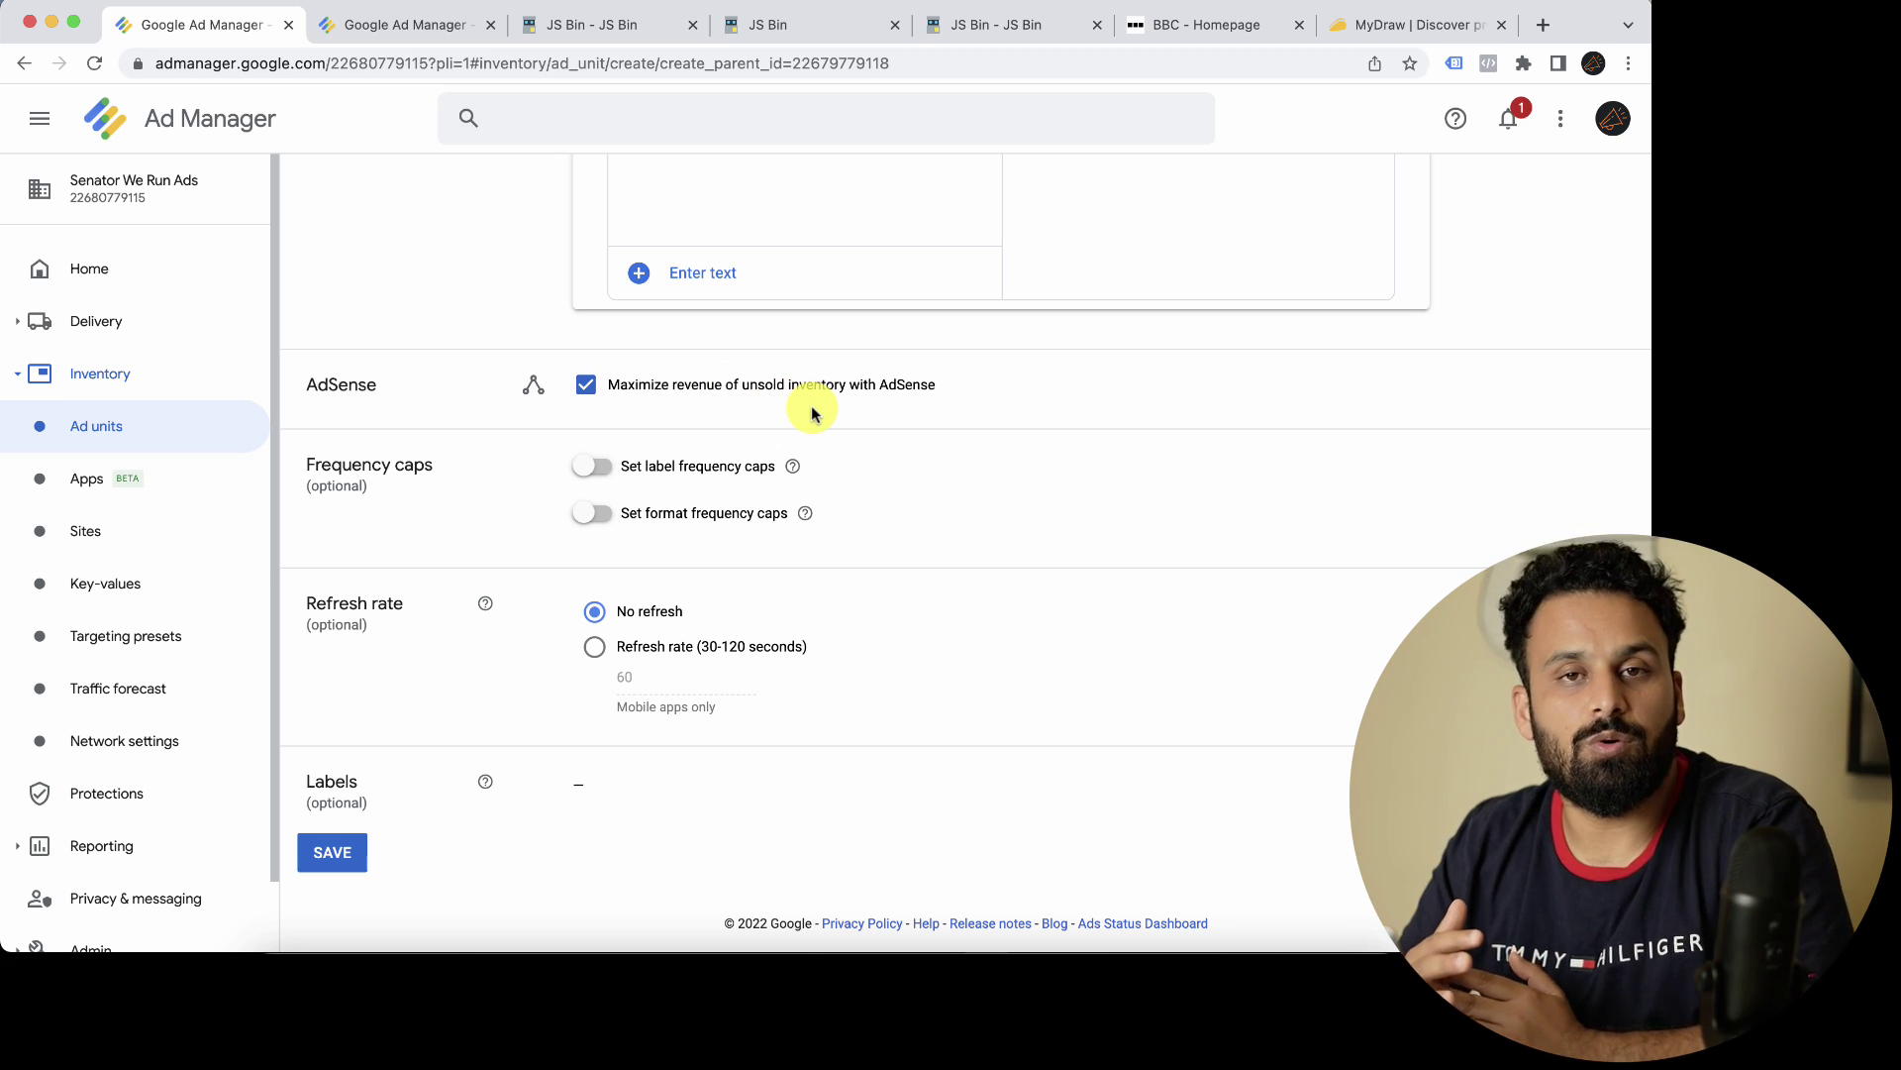
Step: Turn off maximizing unsold inventory revenue with AdSense, turn it back on, and compare the frequency cap options with the BBC banner
{"action": "left_click", "coordinate": [588, 388]}
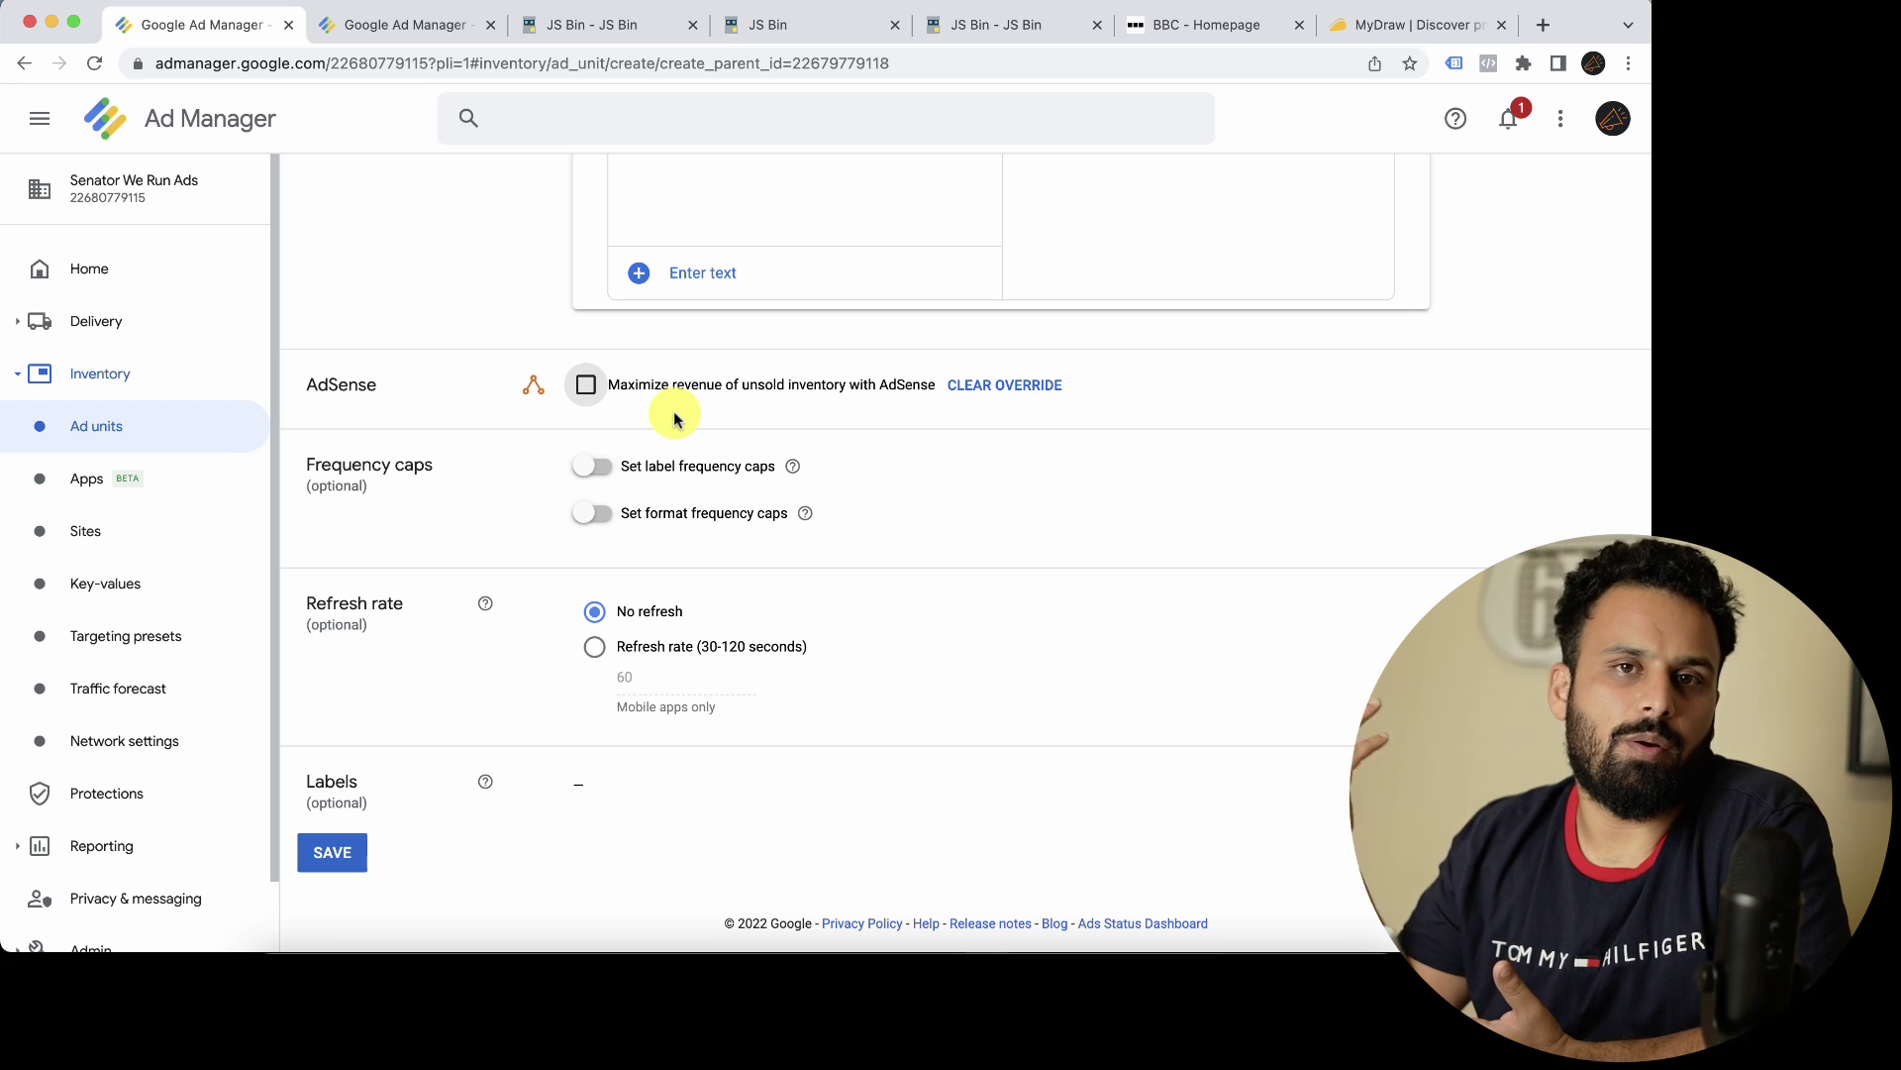
{"action": "left_click", "coordinate": [586, 386]}
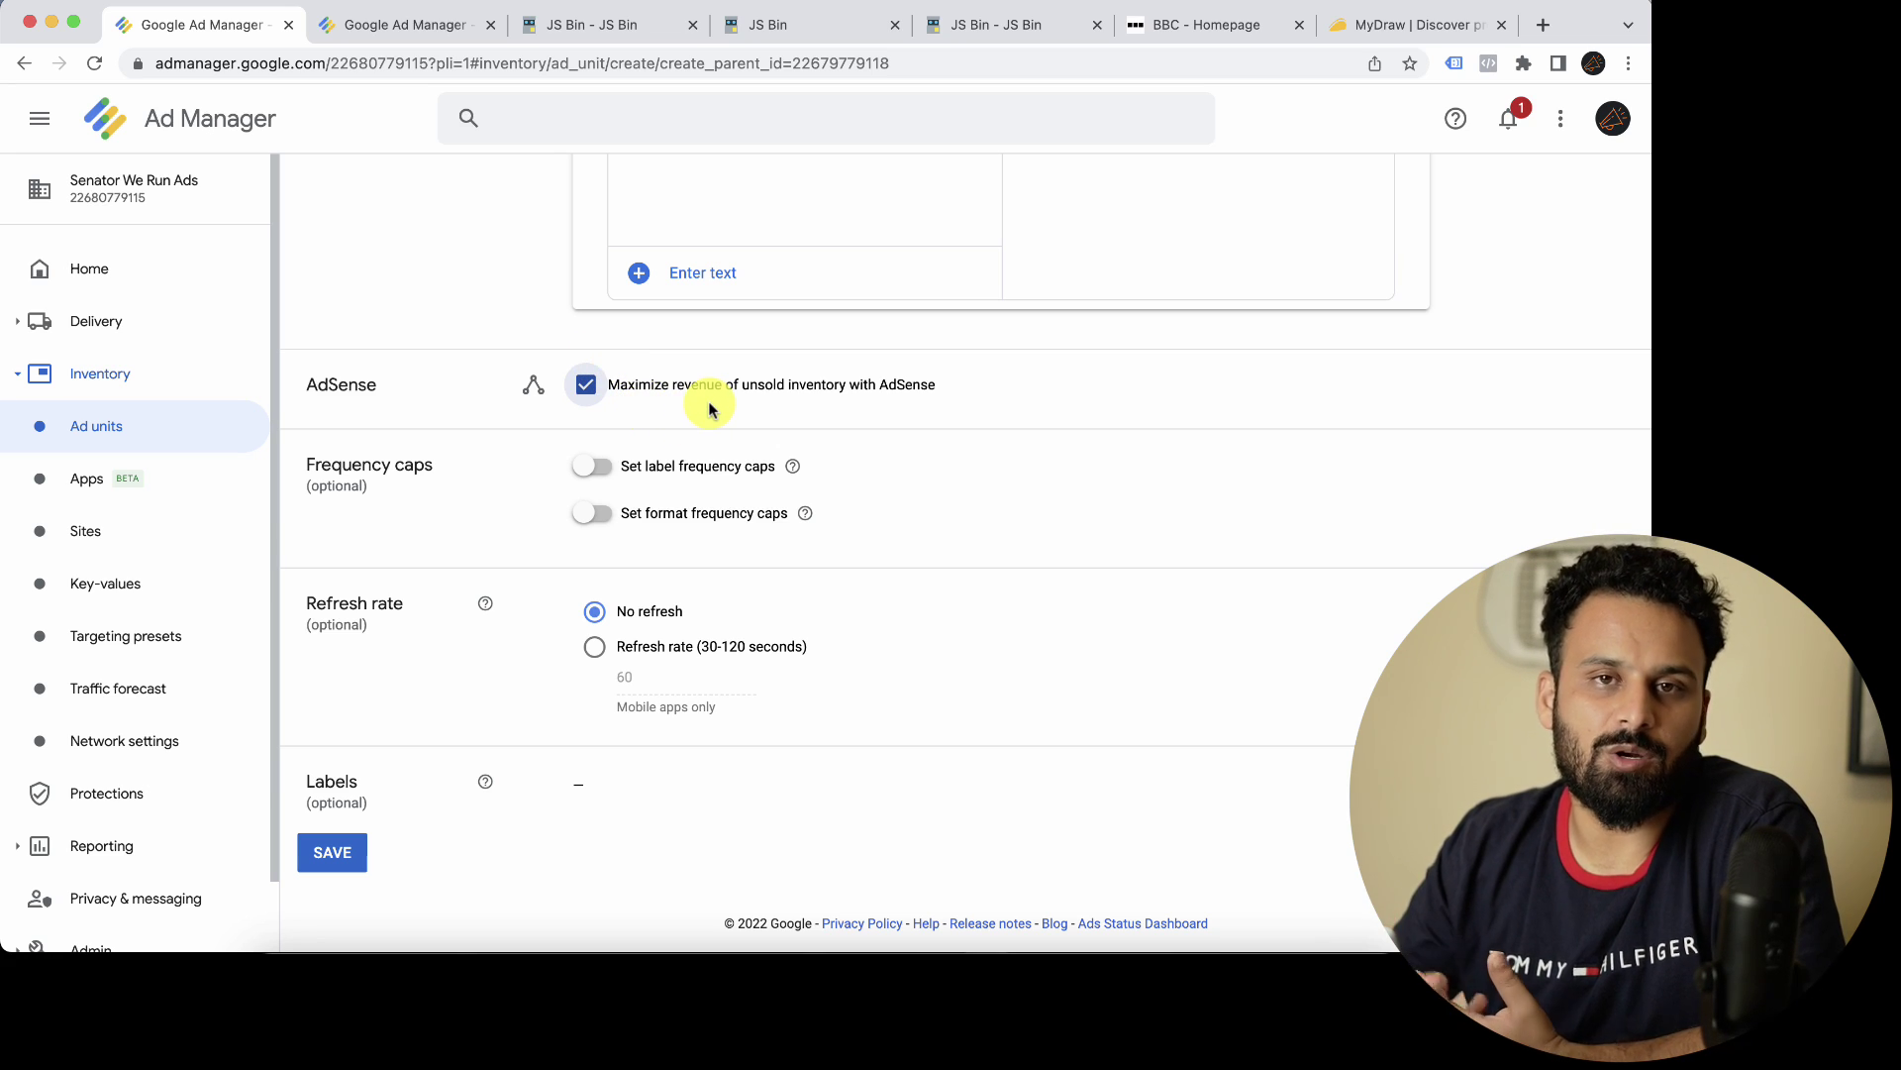
{"action": "scroll", "coordinate": [898, 414], "scroll_direction": "down", "scroll_amount": 1}
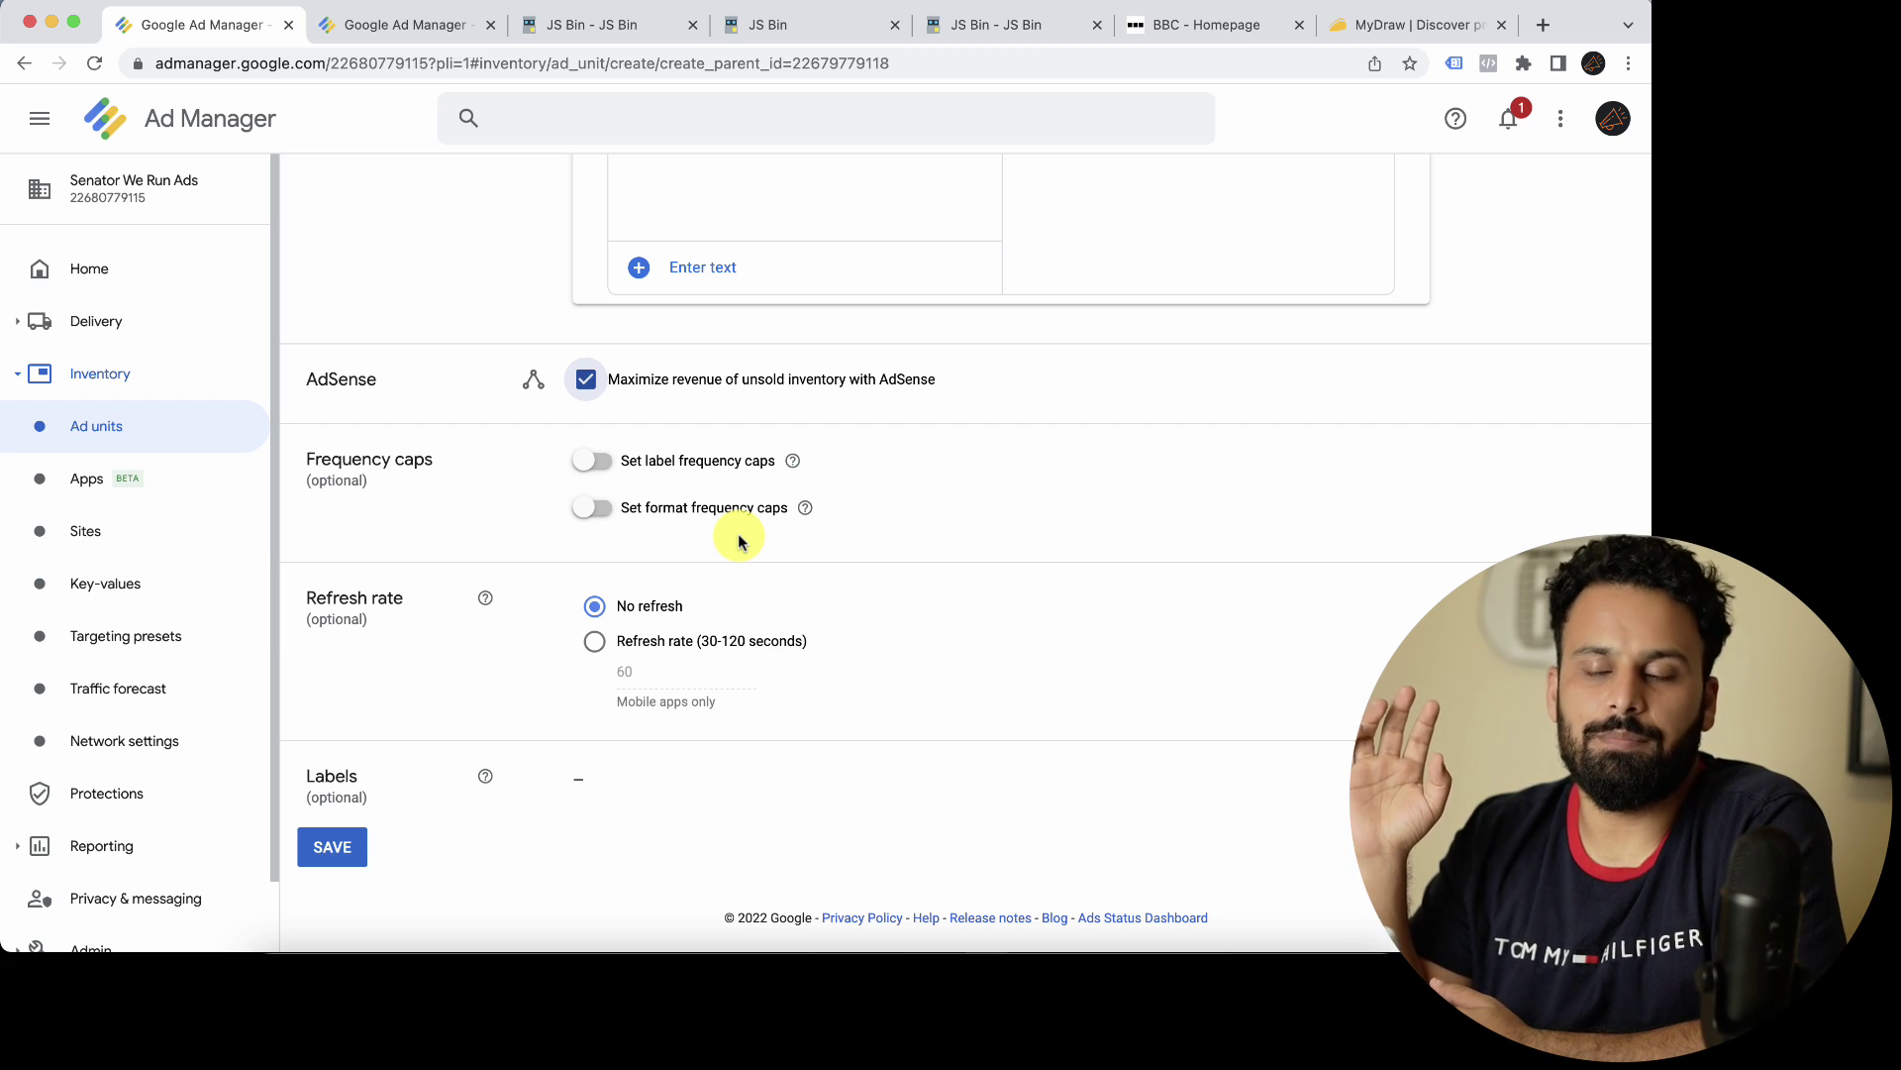
{"action": "left_click", "coordinate": [1216, 28]}
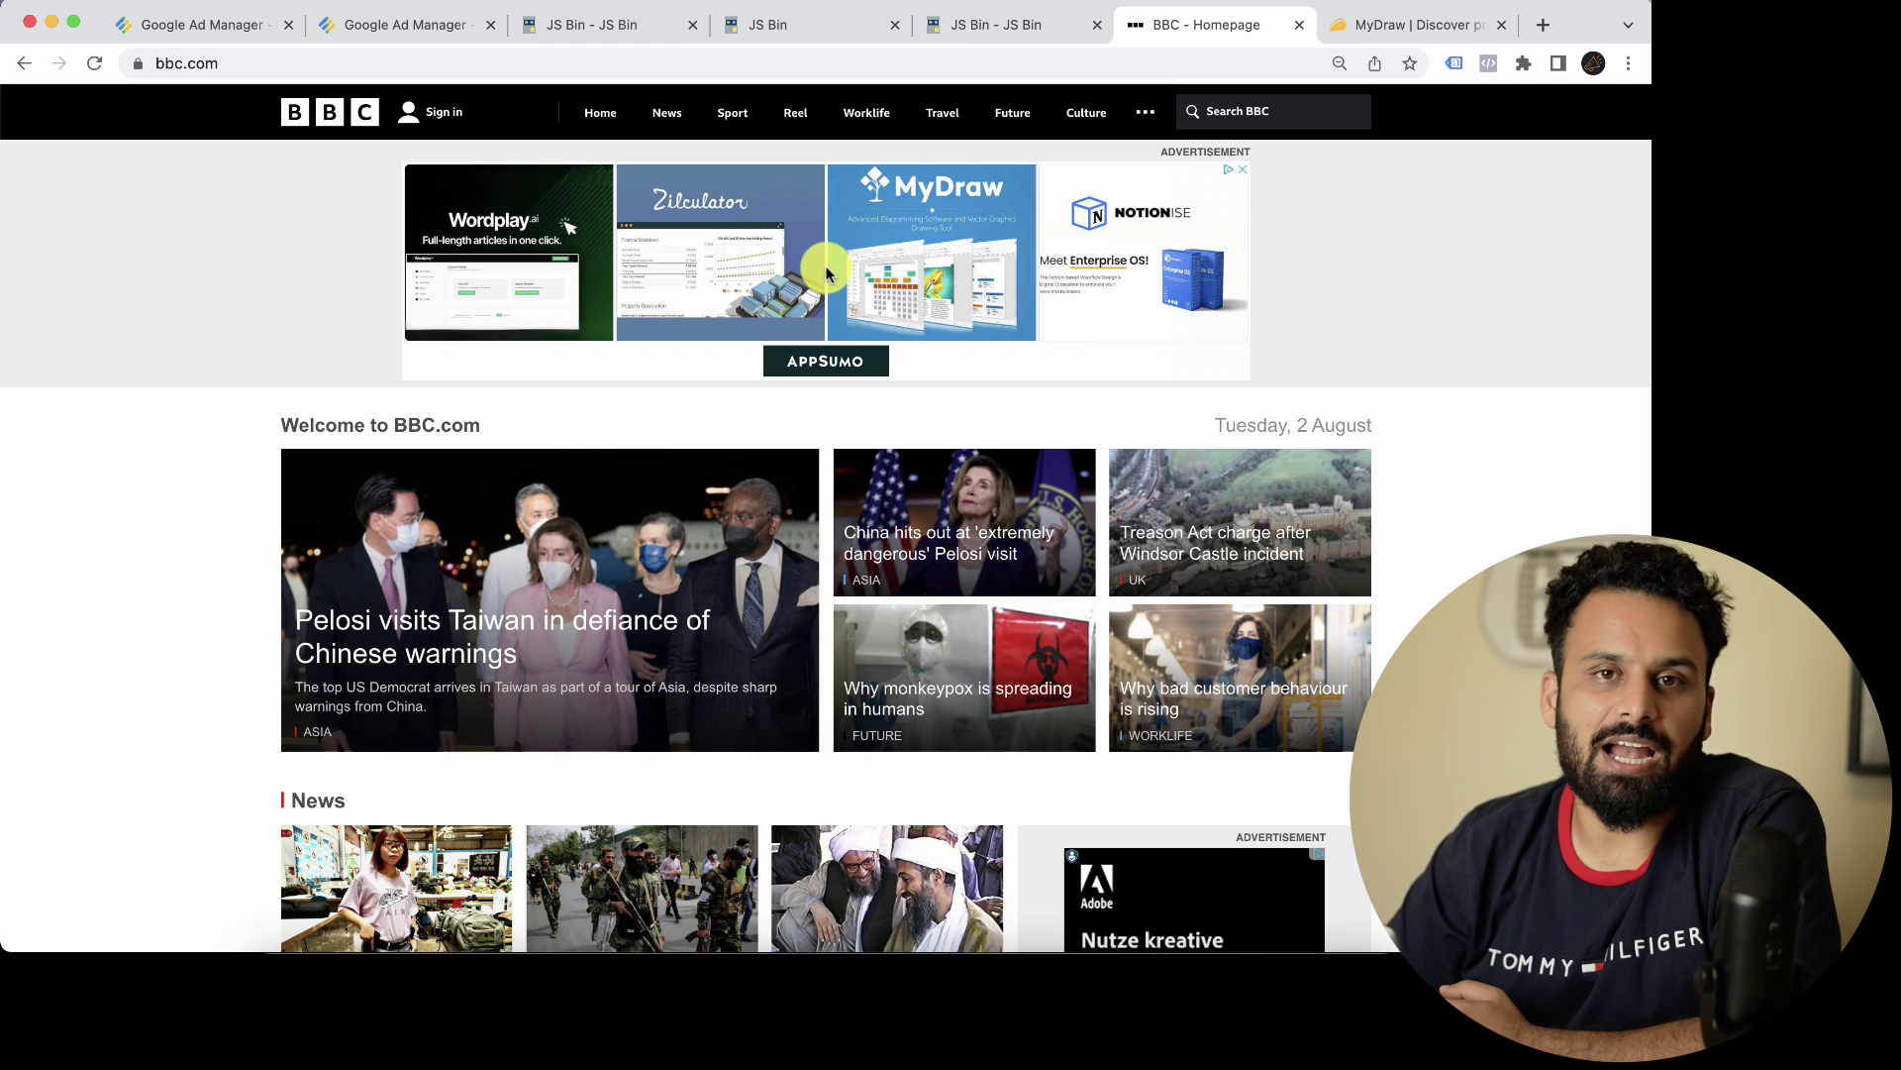
{"action": "left_click", "coordinate": [217, 24]}
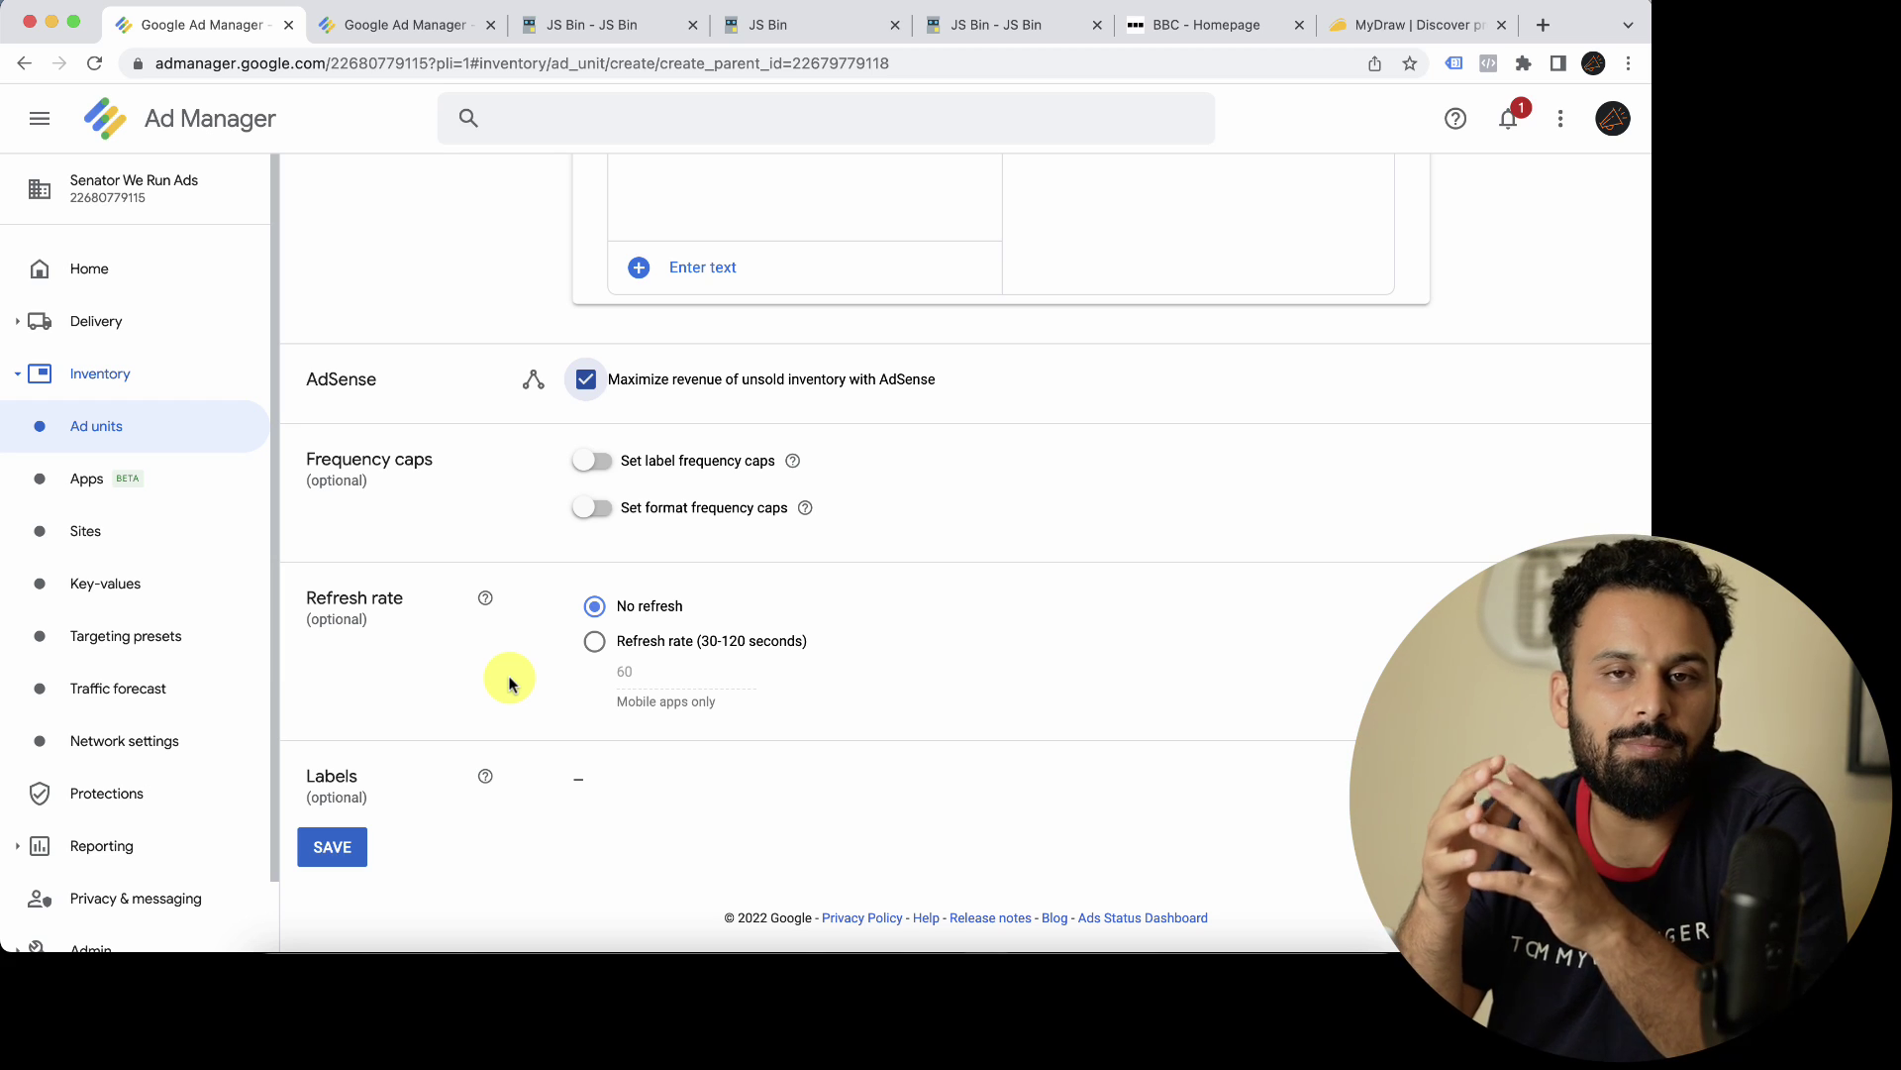
Step: Try refresh rates of 15 and 30 seconds for the ad unit, and restore the No refresh option
{"action": "left_click", "coordinate": [594, 642]}
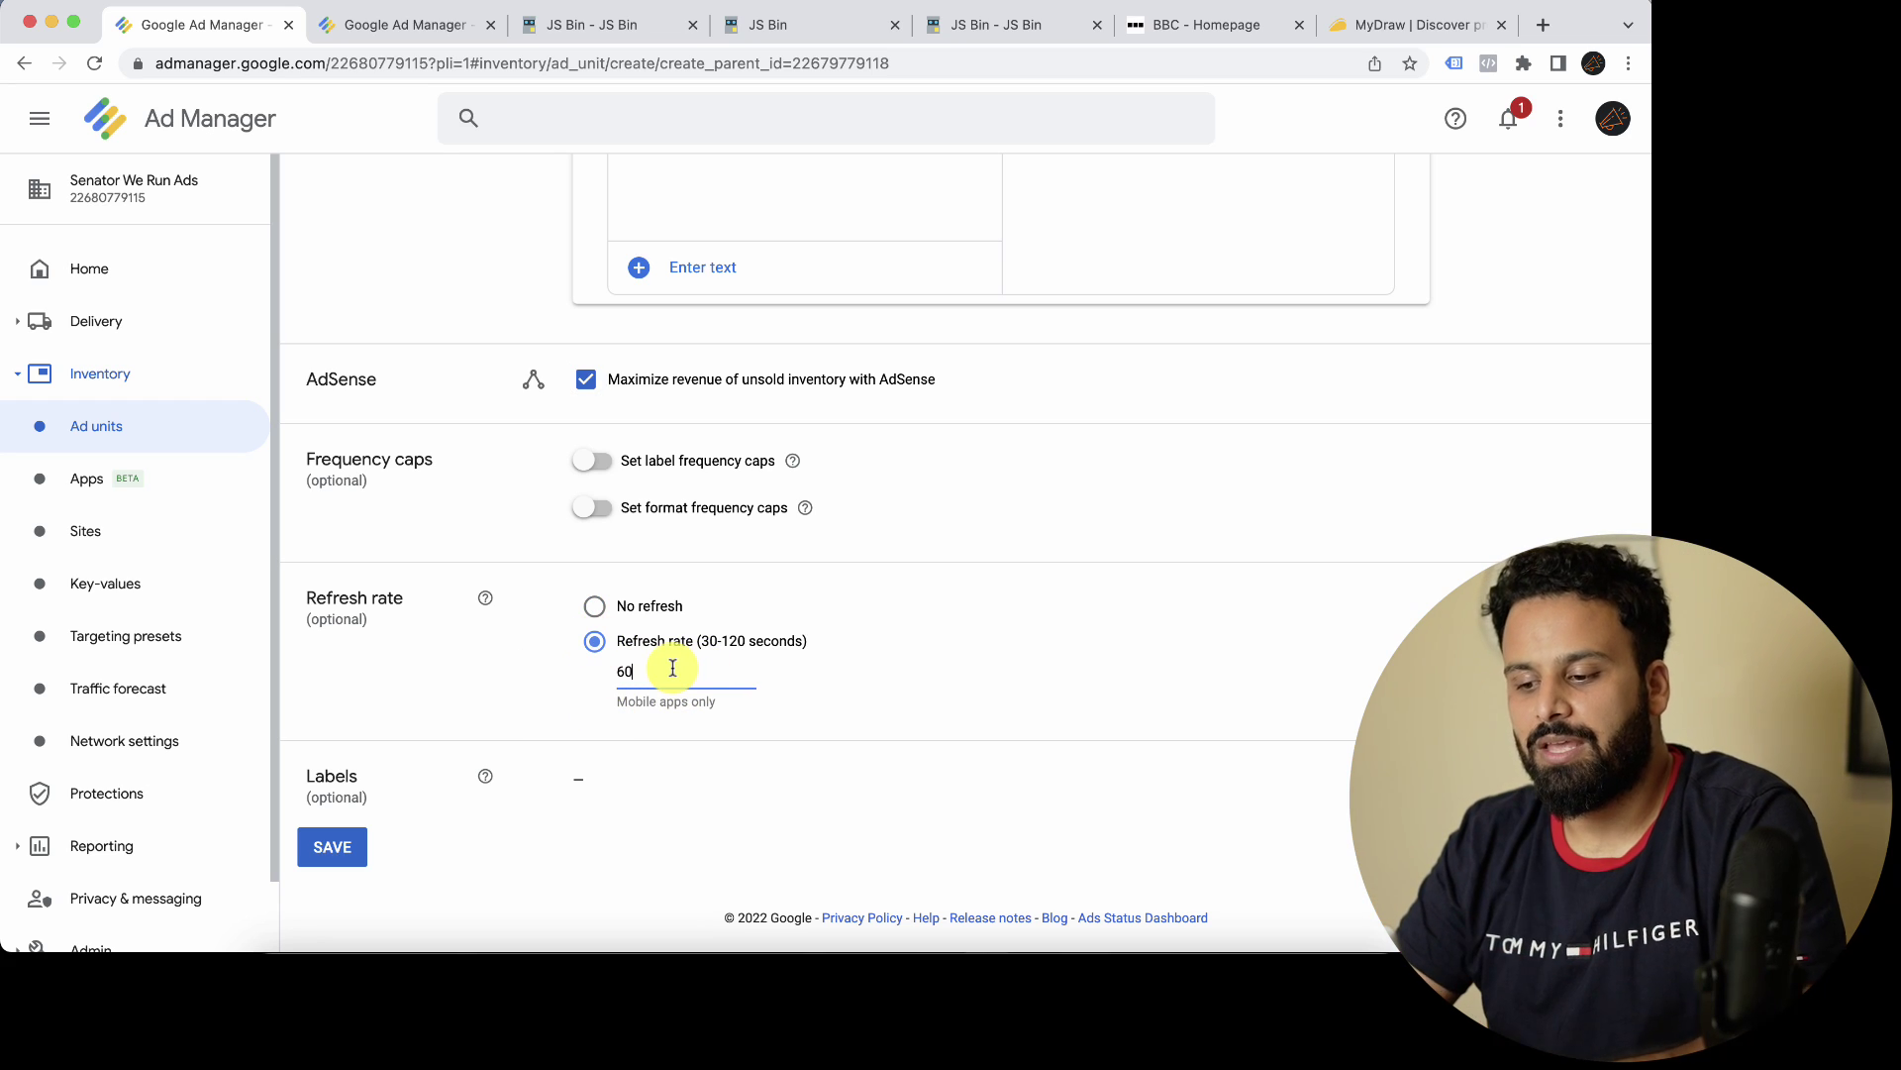
{"action": "key", "text": "BackSpace"}
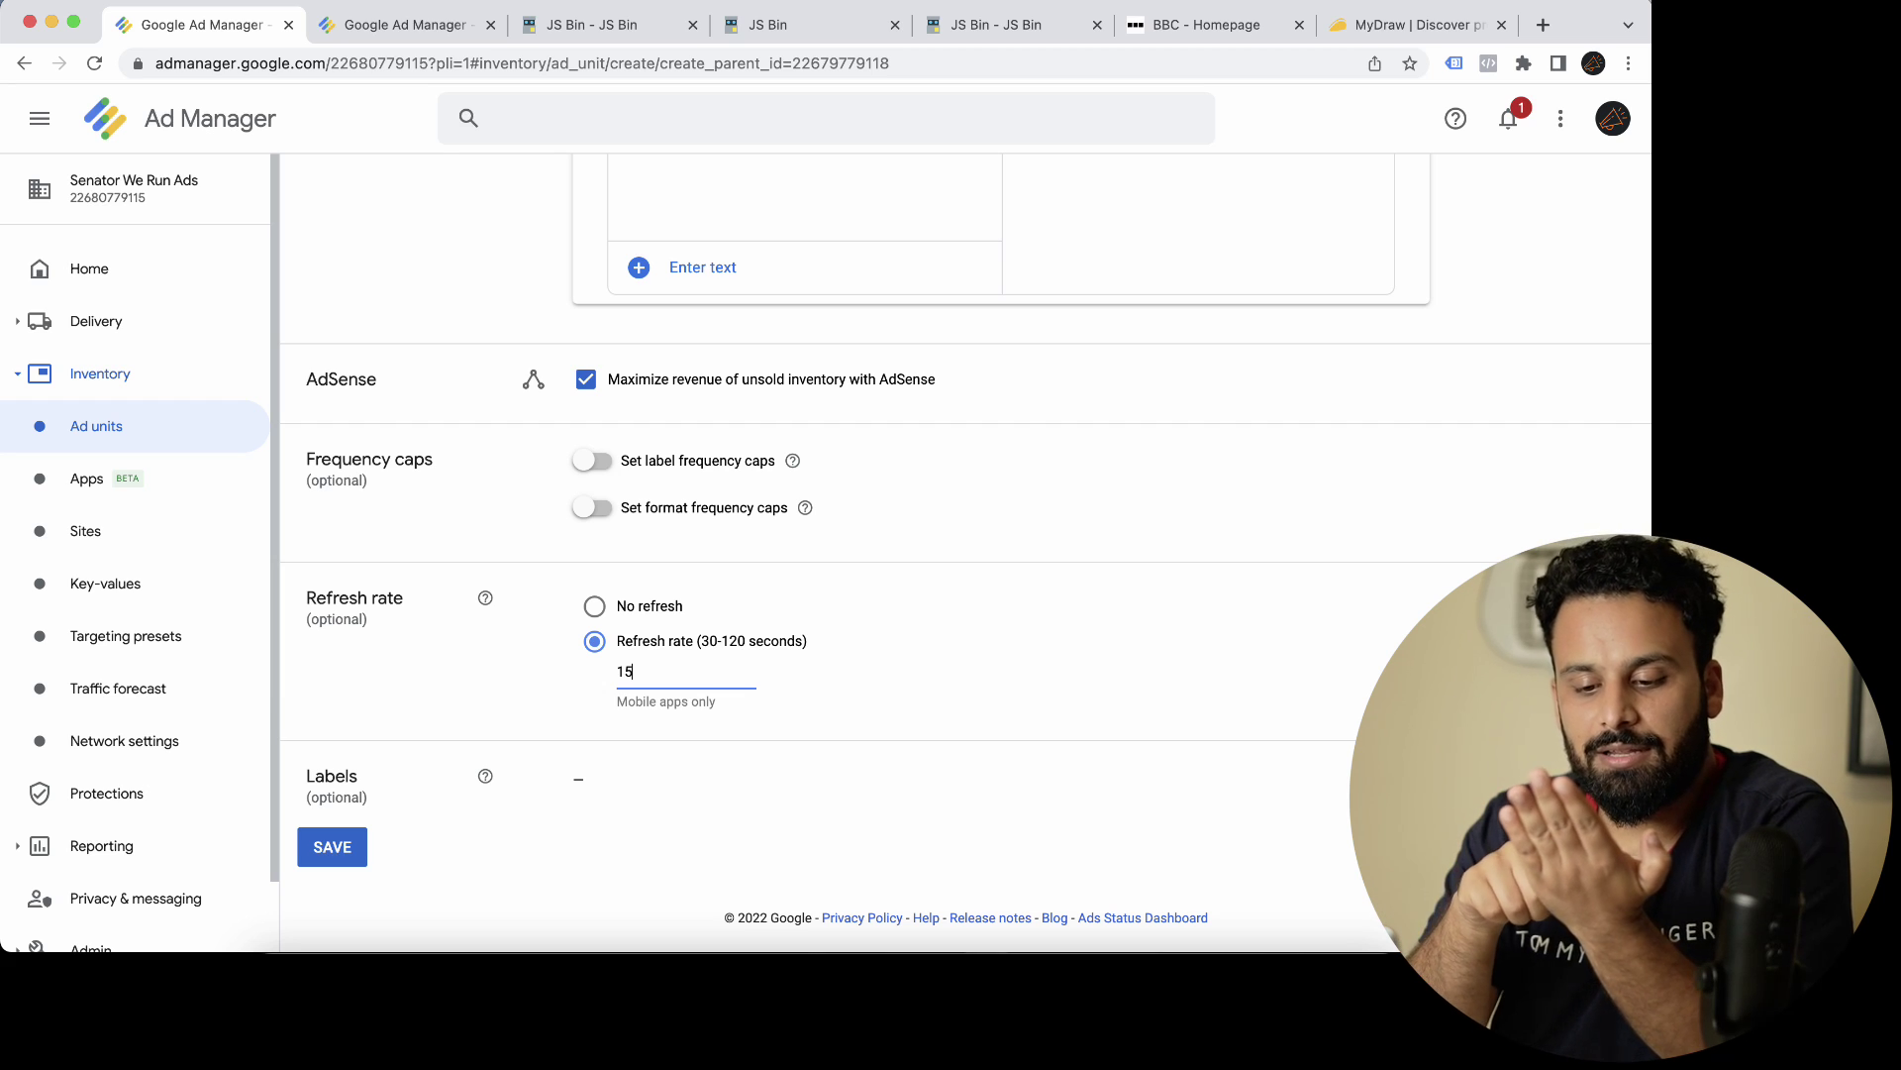
{"action": "left_click", "coordinate": [740, 711]}
{"action": "left_click", "coordinate": [671, 672]}
{"action": "key", "text": "BackSpace"}
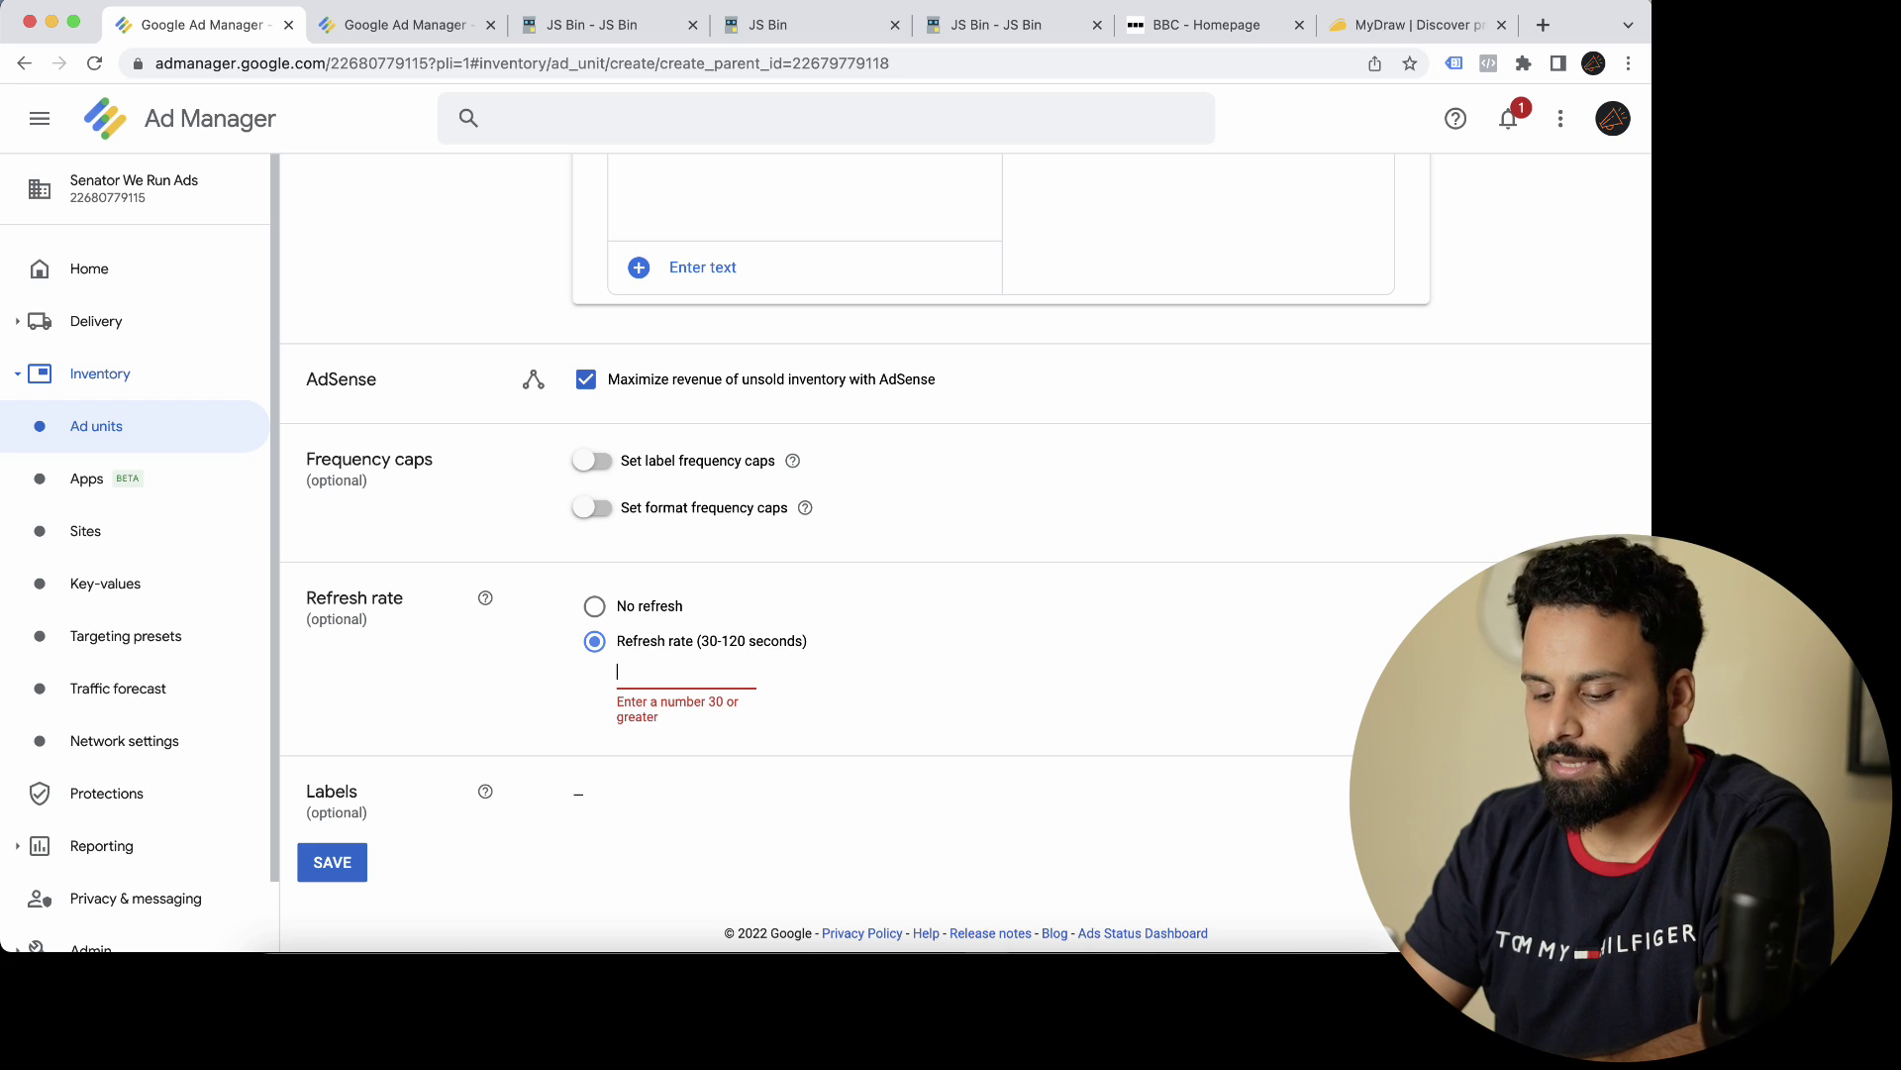
{"action": "type", "text": "30"}
{"action": "left_click", "coordinate": [847, 703]}
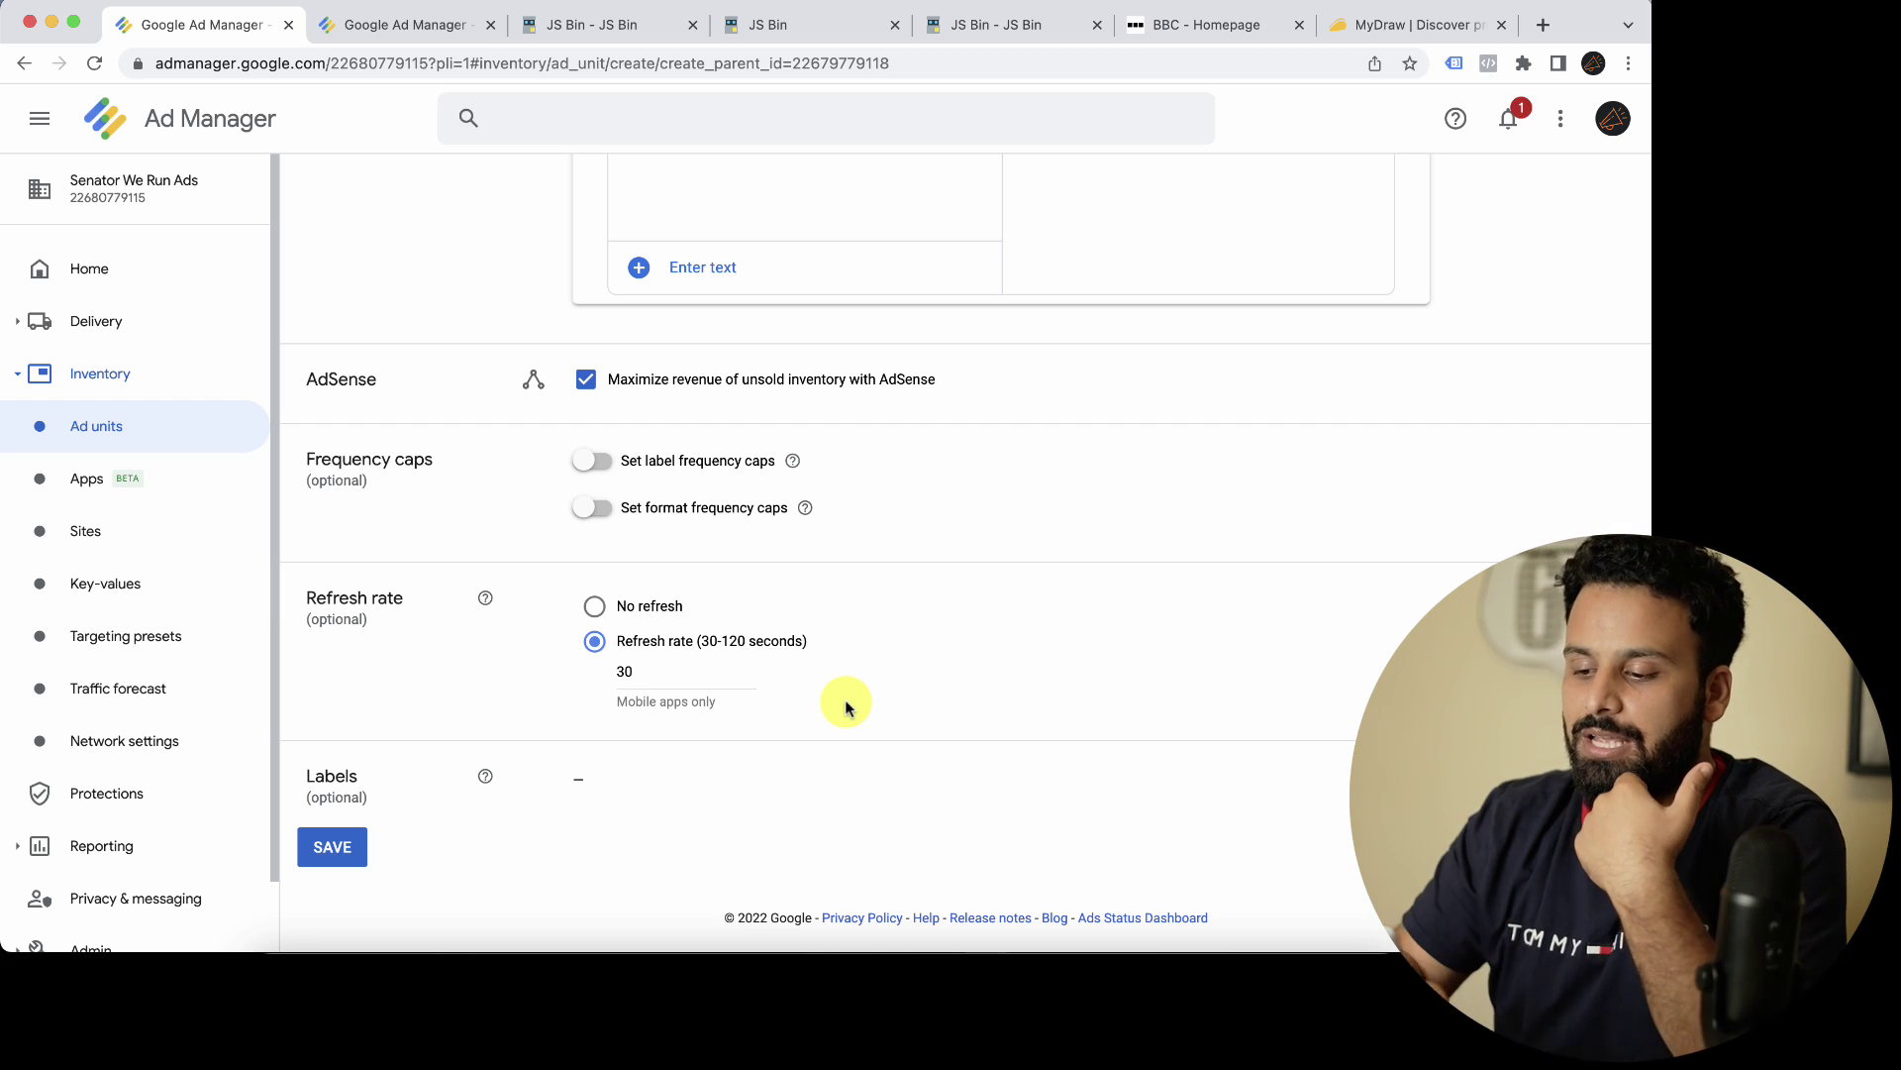
{"action": "left_click", "coordinate": [622, 612]}
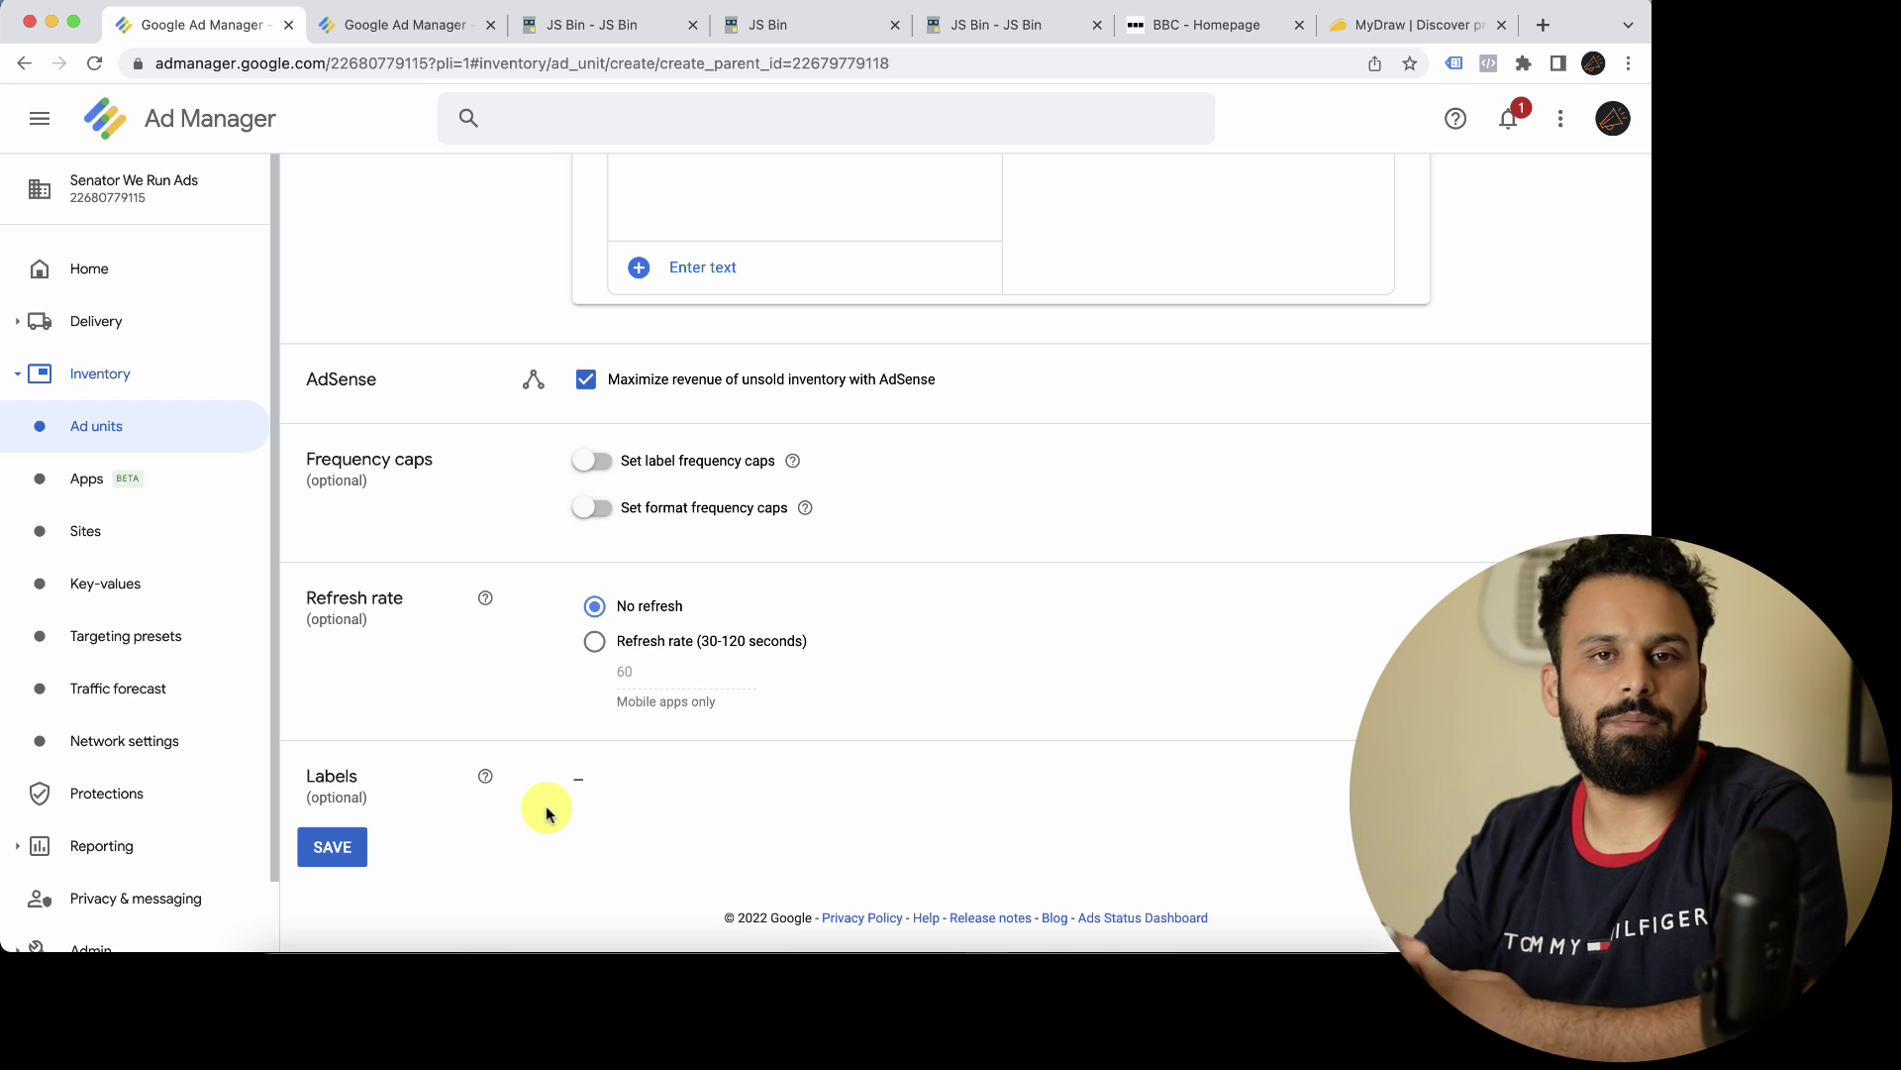
Step: Check the sizes, target window and remaining settings of the ad unit once more and save it
{"action": "scroll", "coordinate": [500, 802], "scroll_direction": "up", "scroll_amount": 3}
{"action": "scroll", "coordinate": [500, 802], "scroll_direction": "up", "scroll_amount": 10}
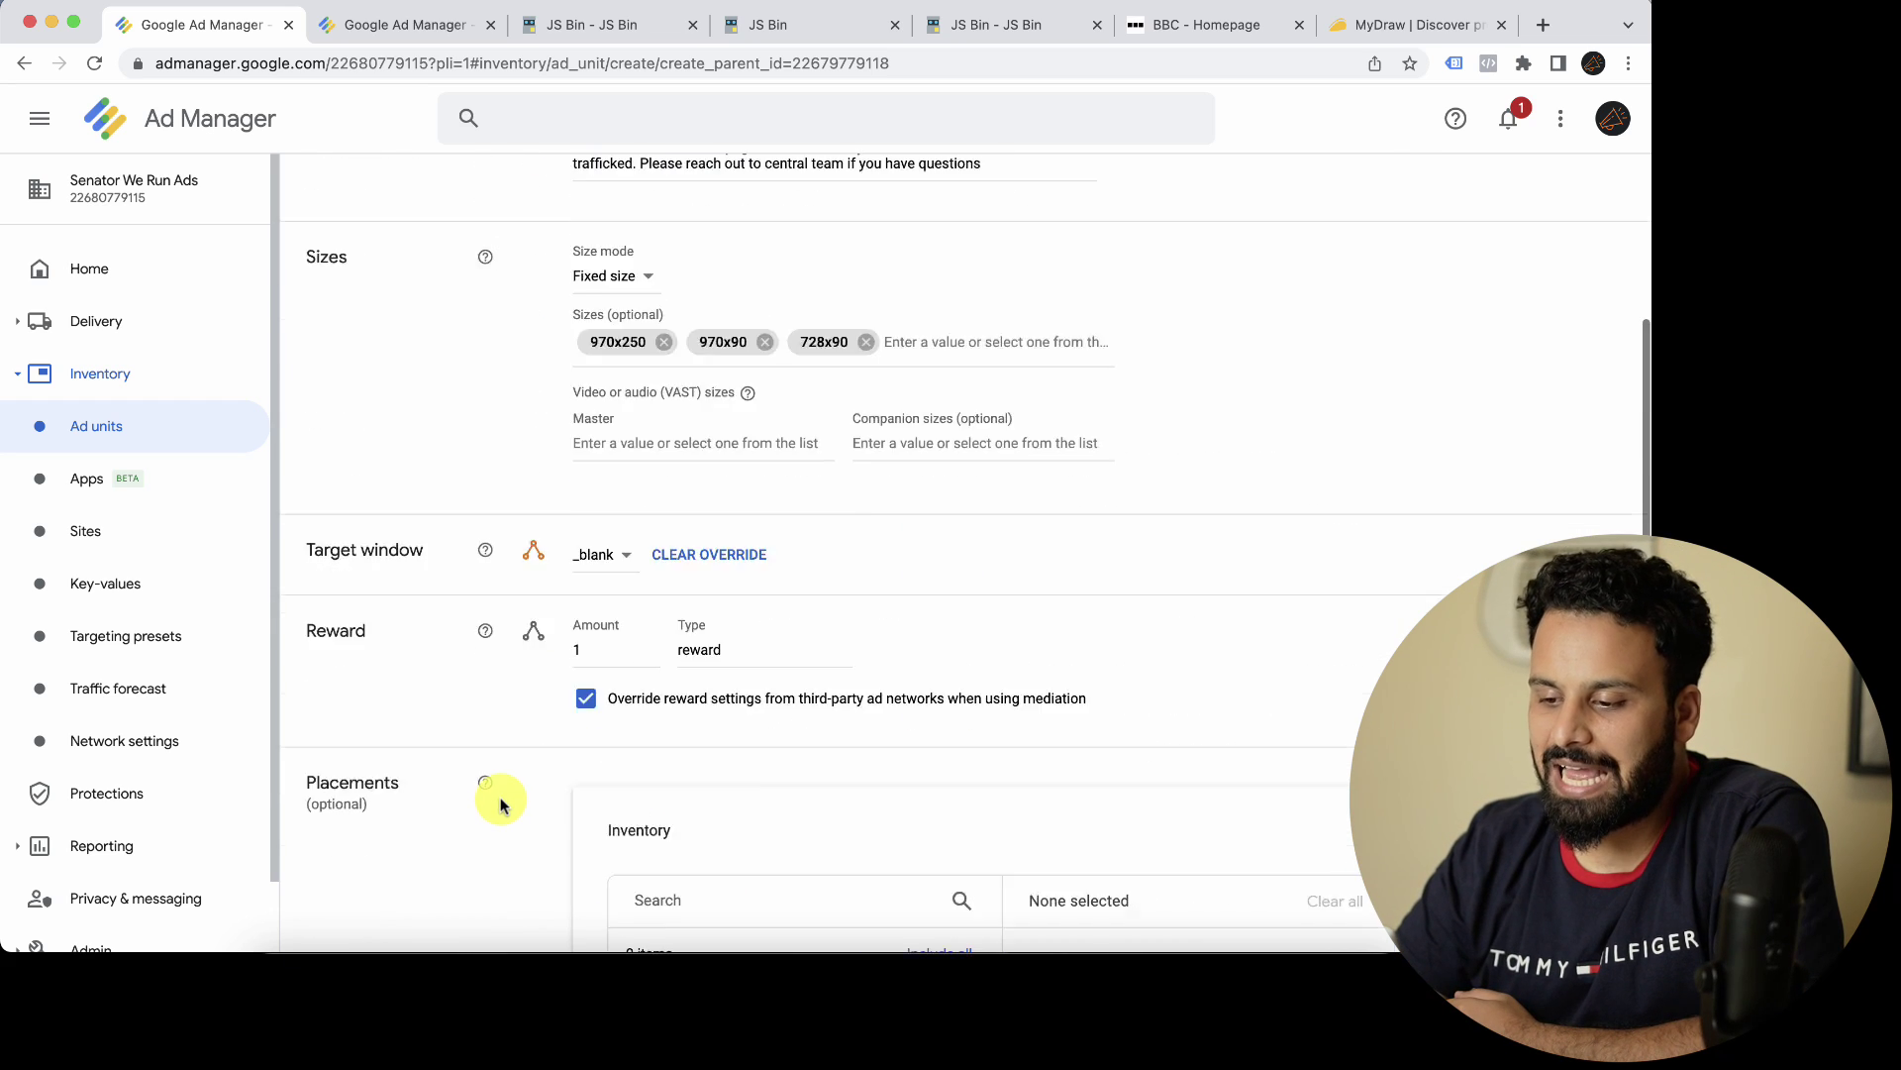
{"action": "scroll", "coordinate": [500, 802], "scroll_direction": "down", "scroll_amount": 15}
{"action": "scroll", "coordinate": [500, 802], "scroll_direction": "up", "scroll_amount": 10}
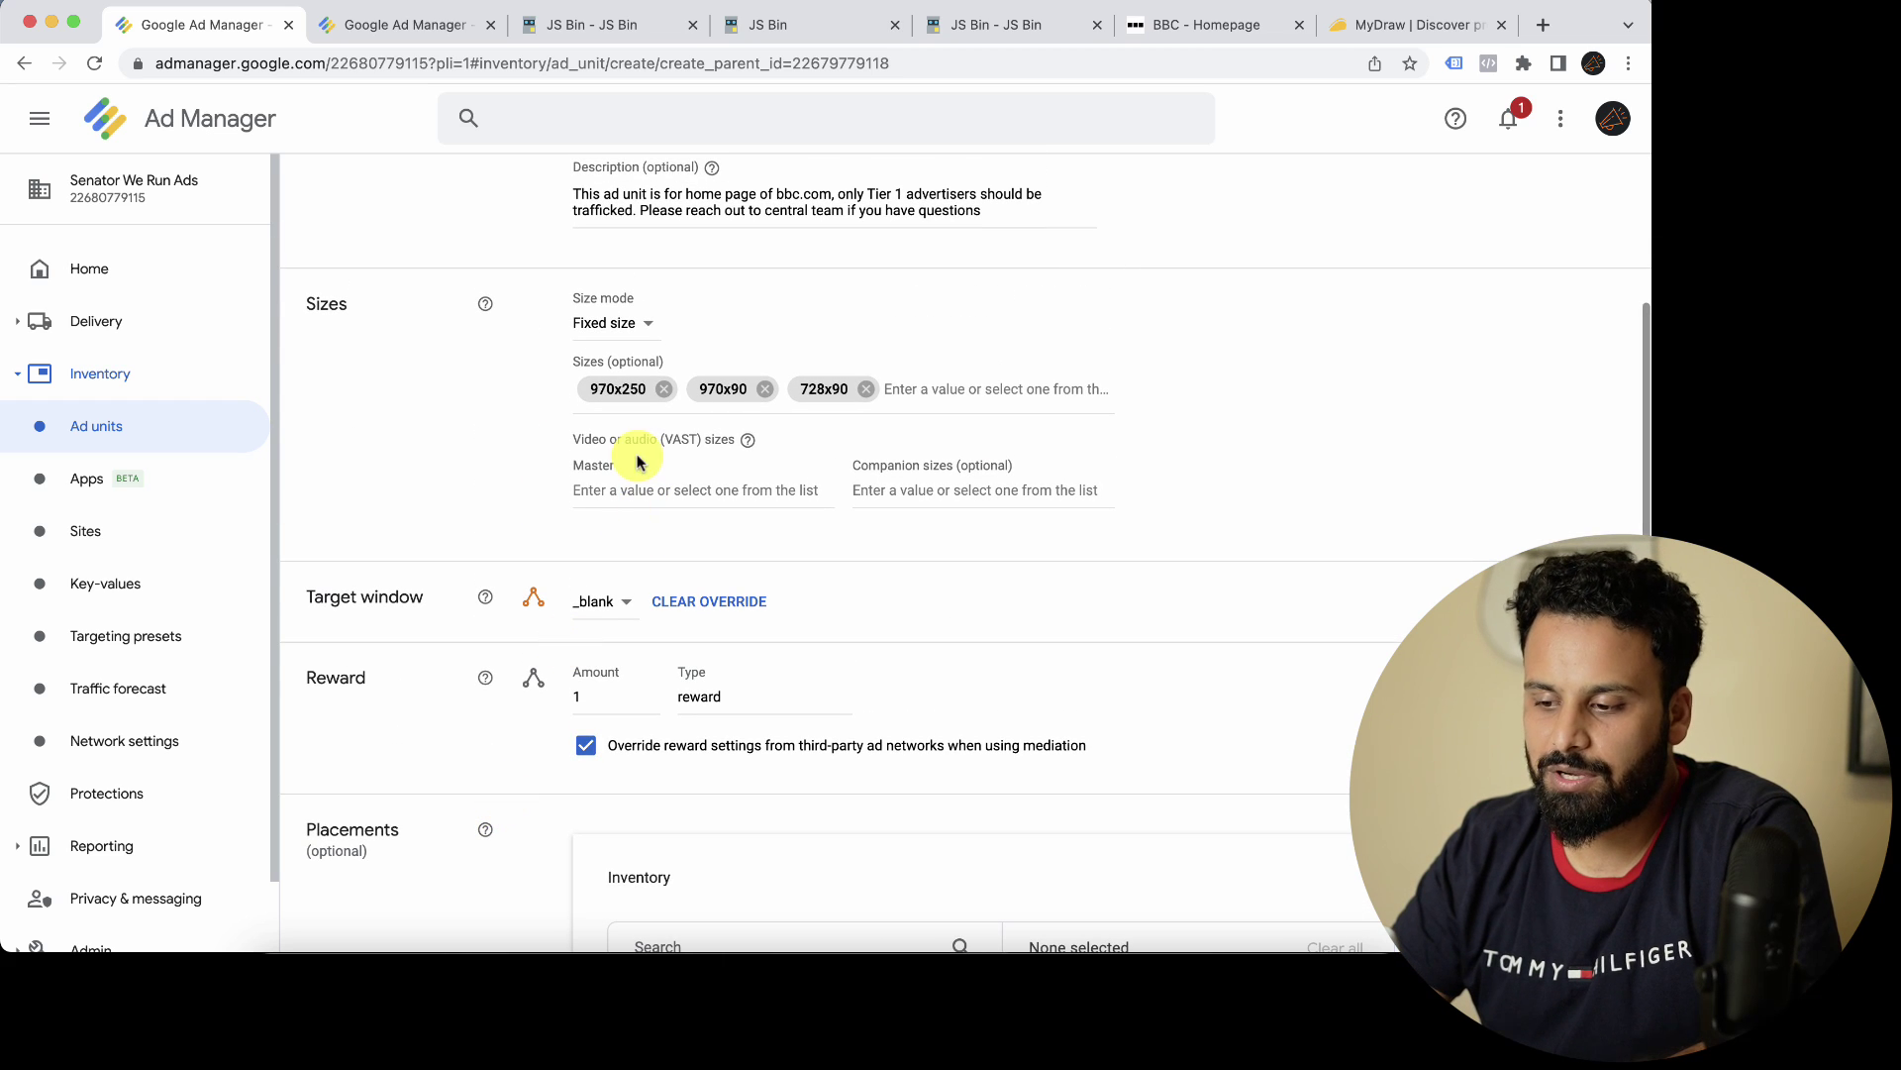
{"action": "scroll", "coordinate": [477, 542], "scroll_direction": "down", "scroll_amount": 10}
{"action": "left_click", "coordinate": [337, 849]}
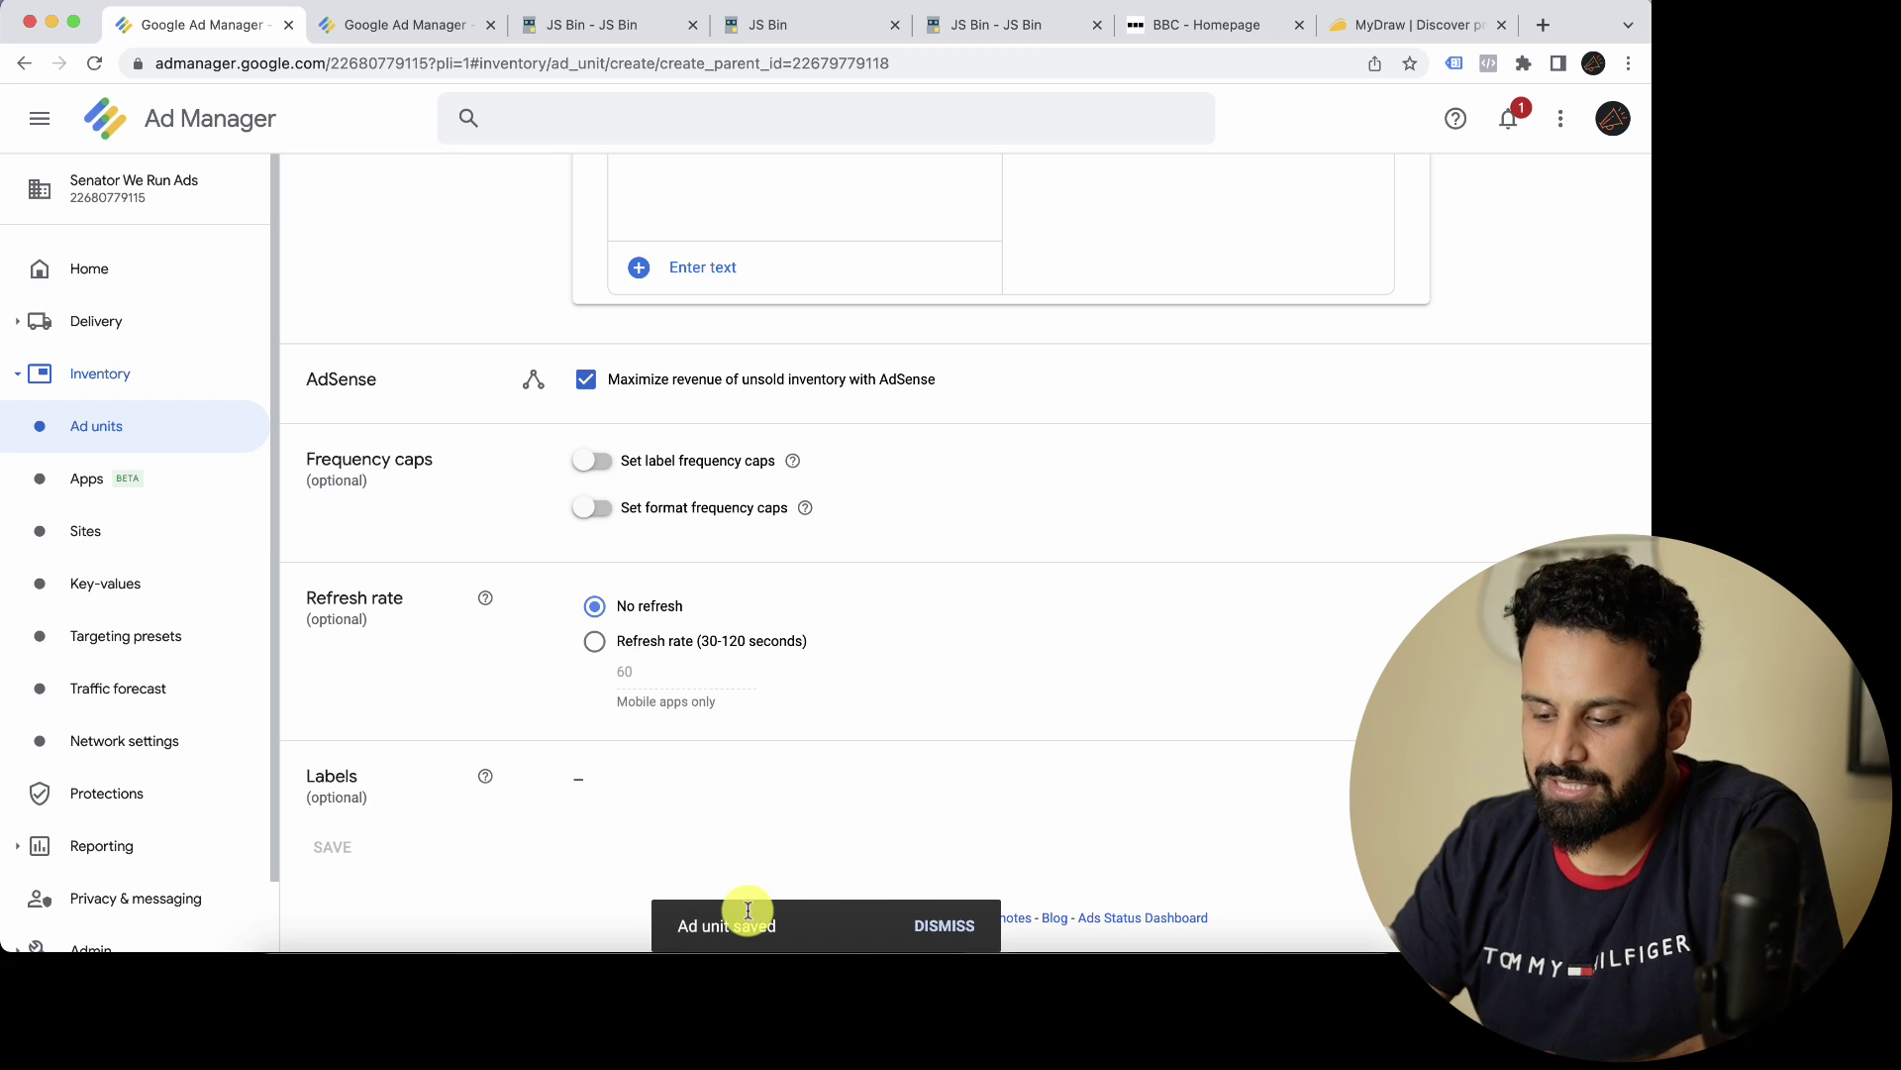
{"action": "left_click_drag", "start_coordinate": [678, 928], "coordinate": [846, 921]}
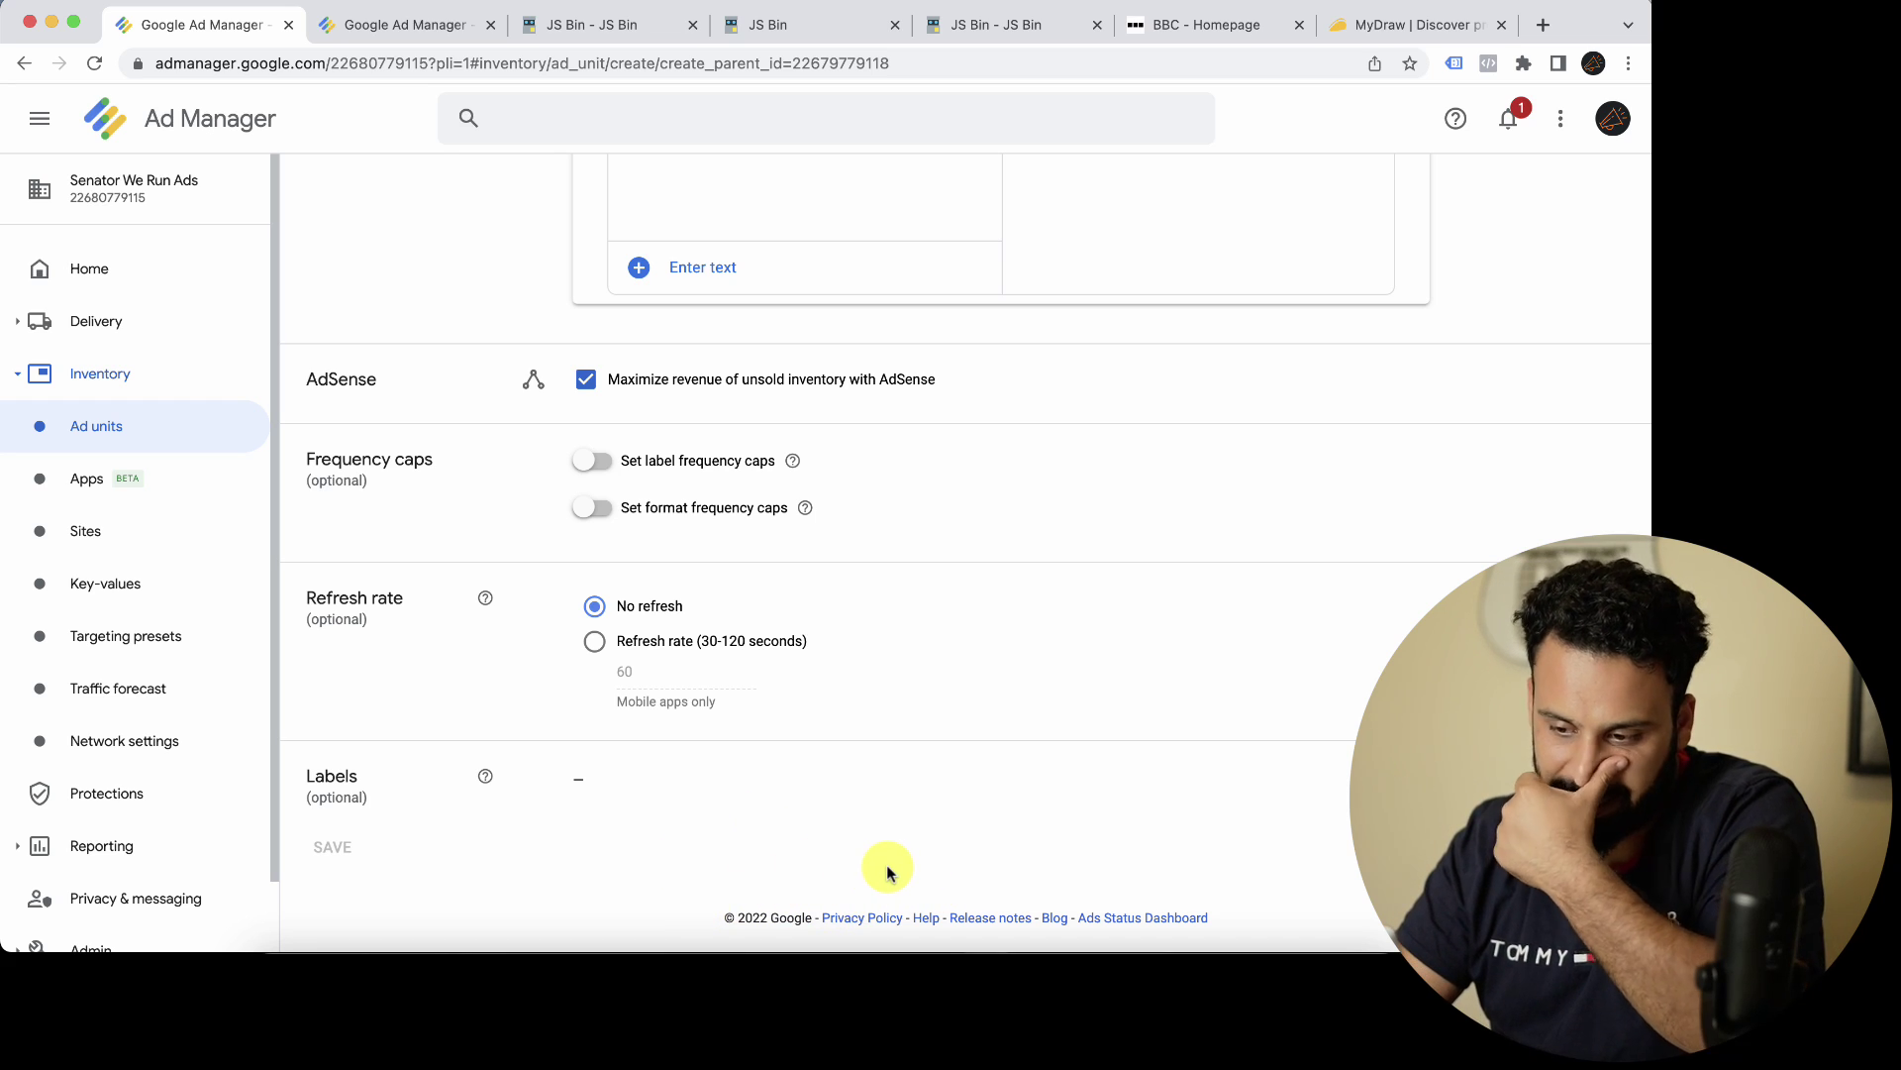
{"action": "scroll", "coordinate": [886, 871], "scroll_direction": "up", "scroll_amount": 10}
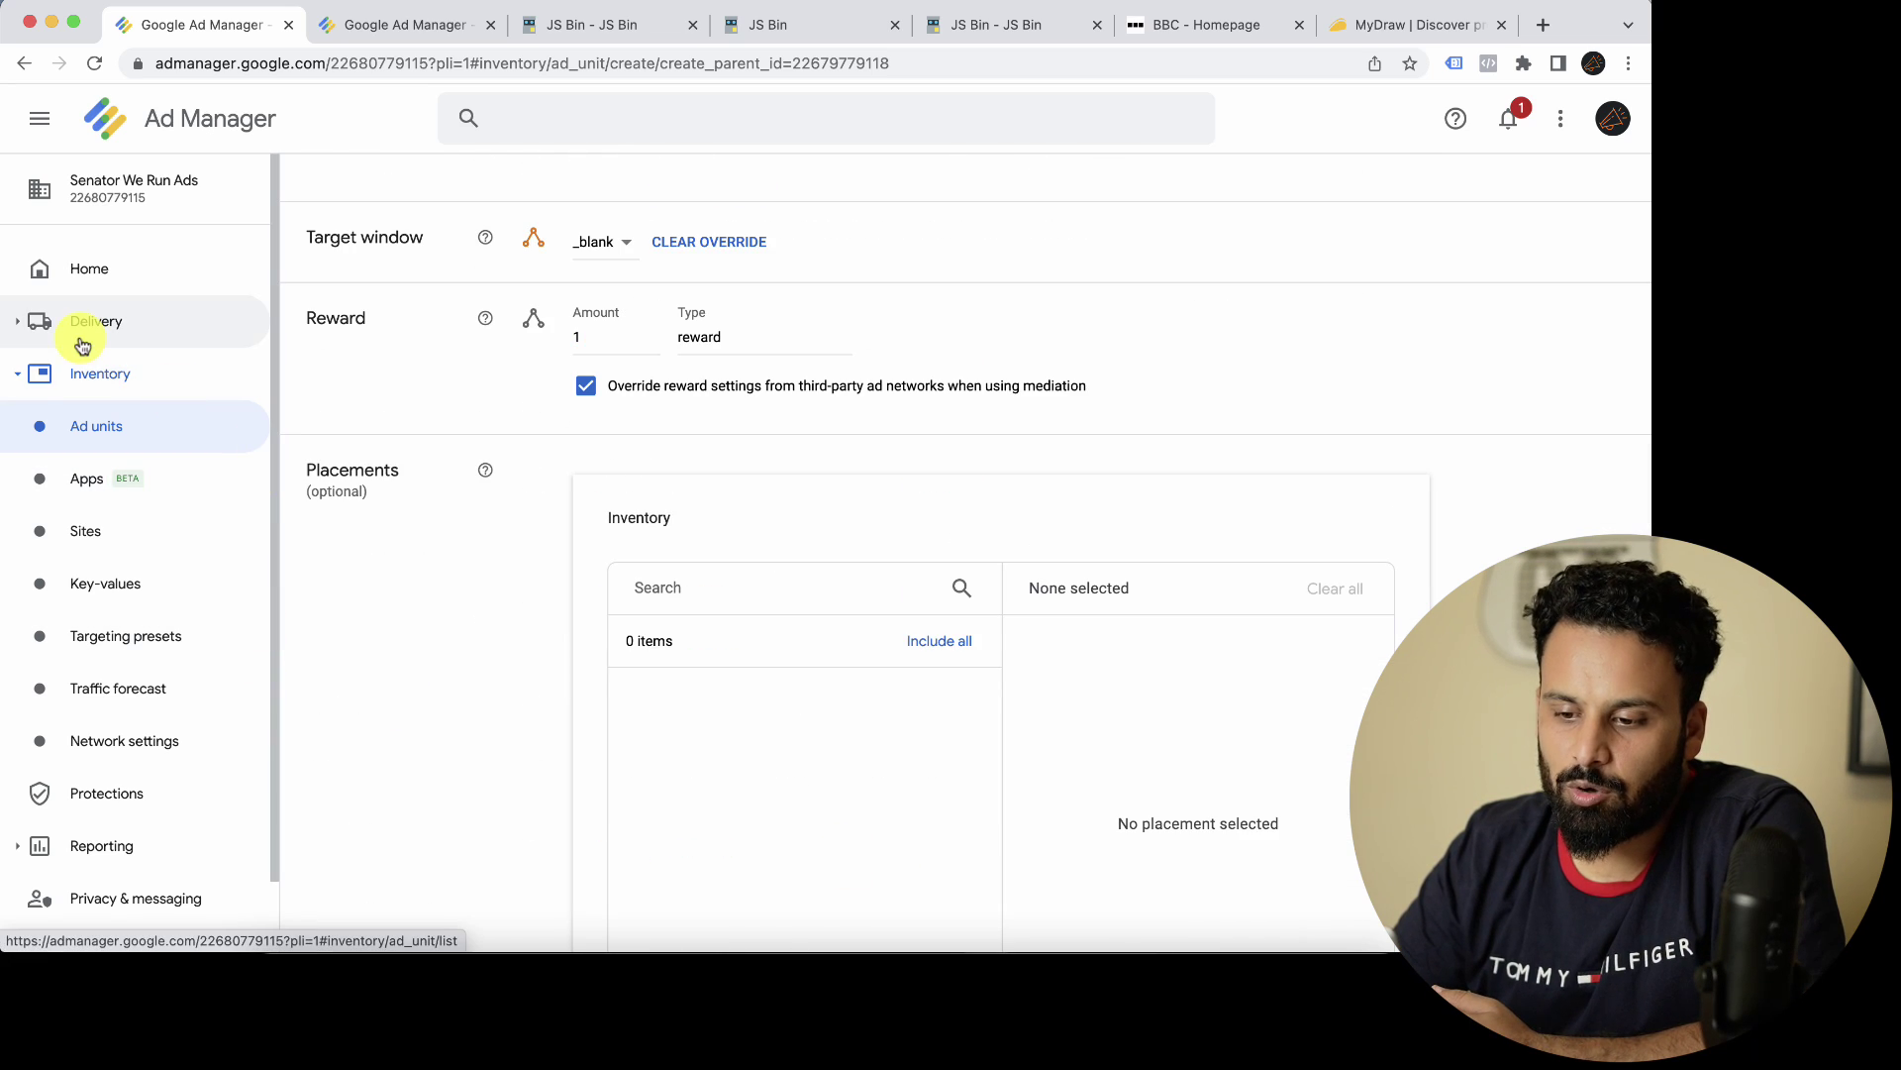
Step: Return to the ad units list and remove its status and top-level parent filters to check for the saved Homepage-top ad unit
{"action": "left_click", "coordinate": [96, 436]}
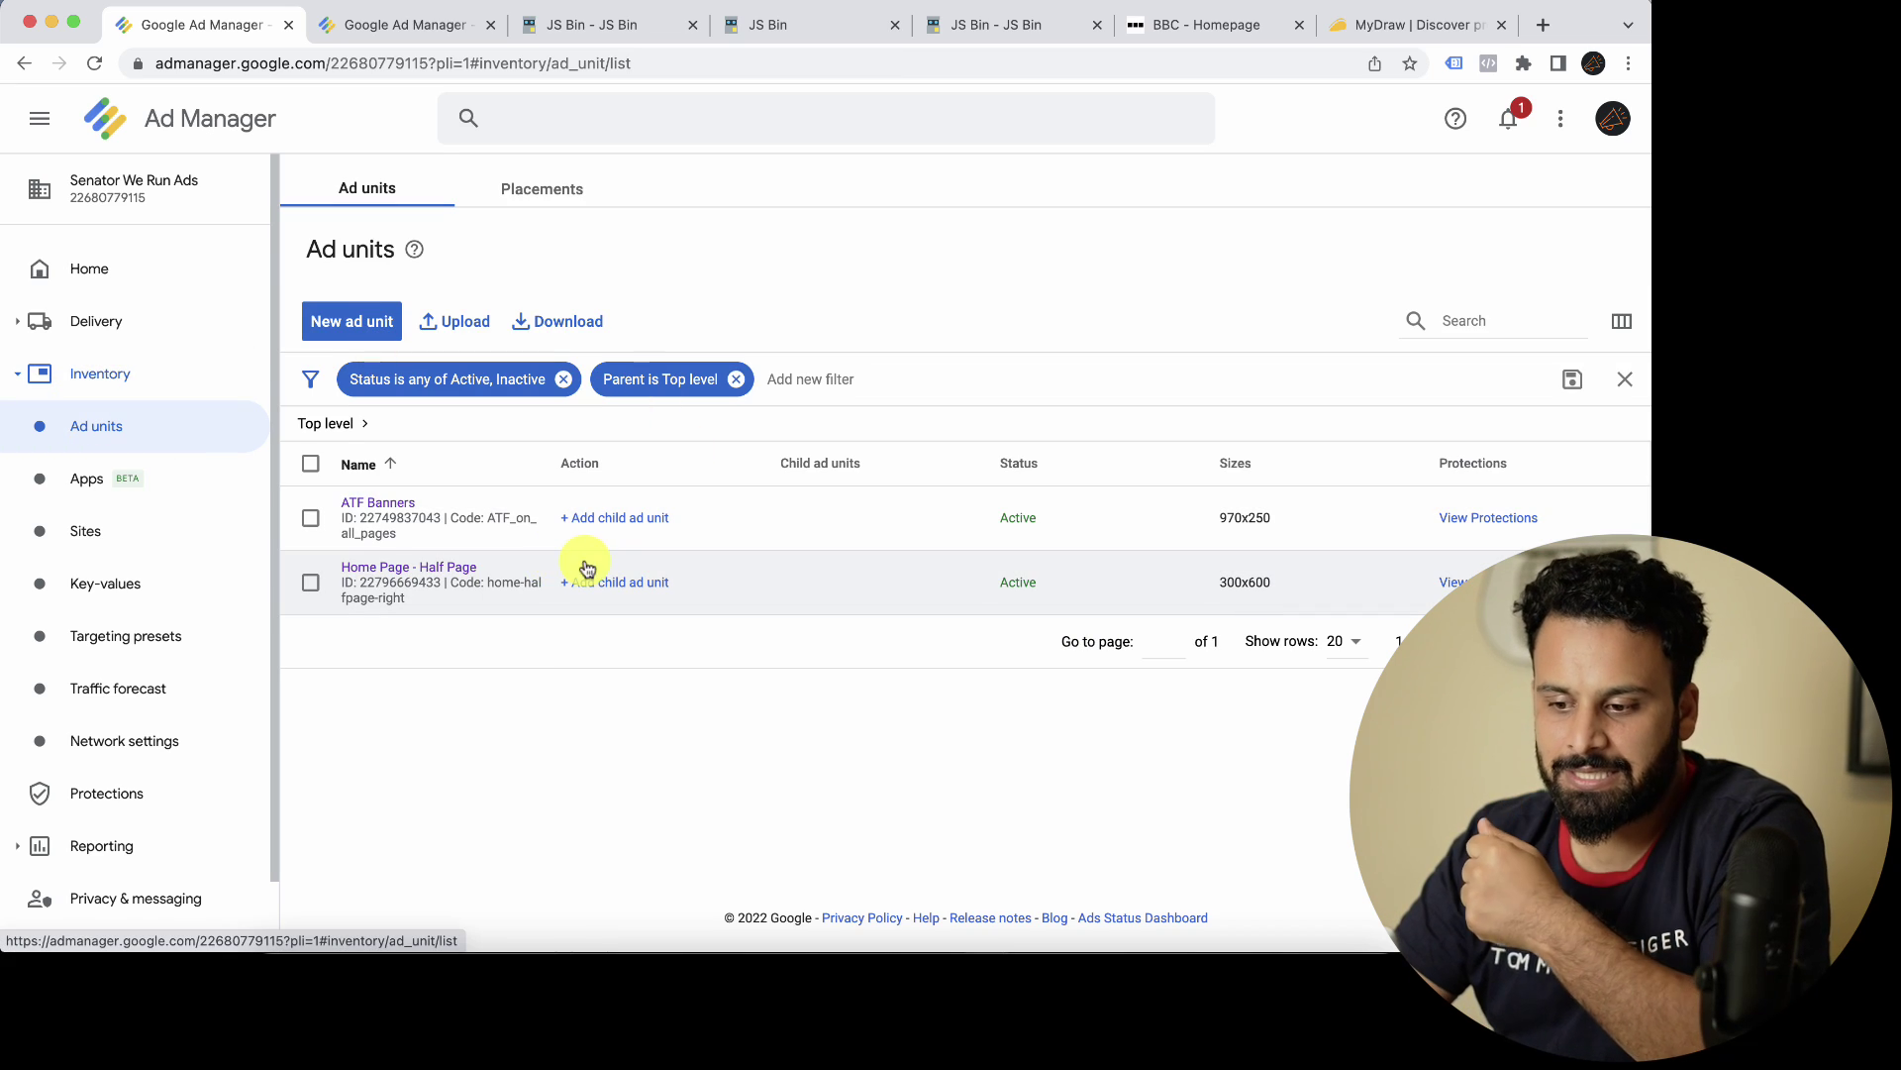
{"action": "left_click", "coordinate": [735, 379]}
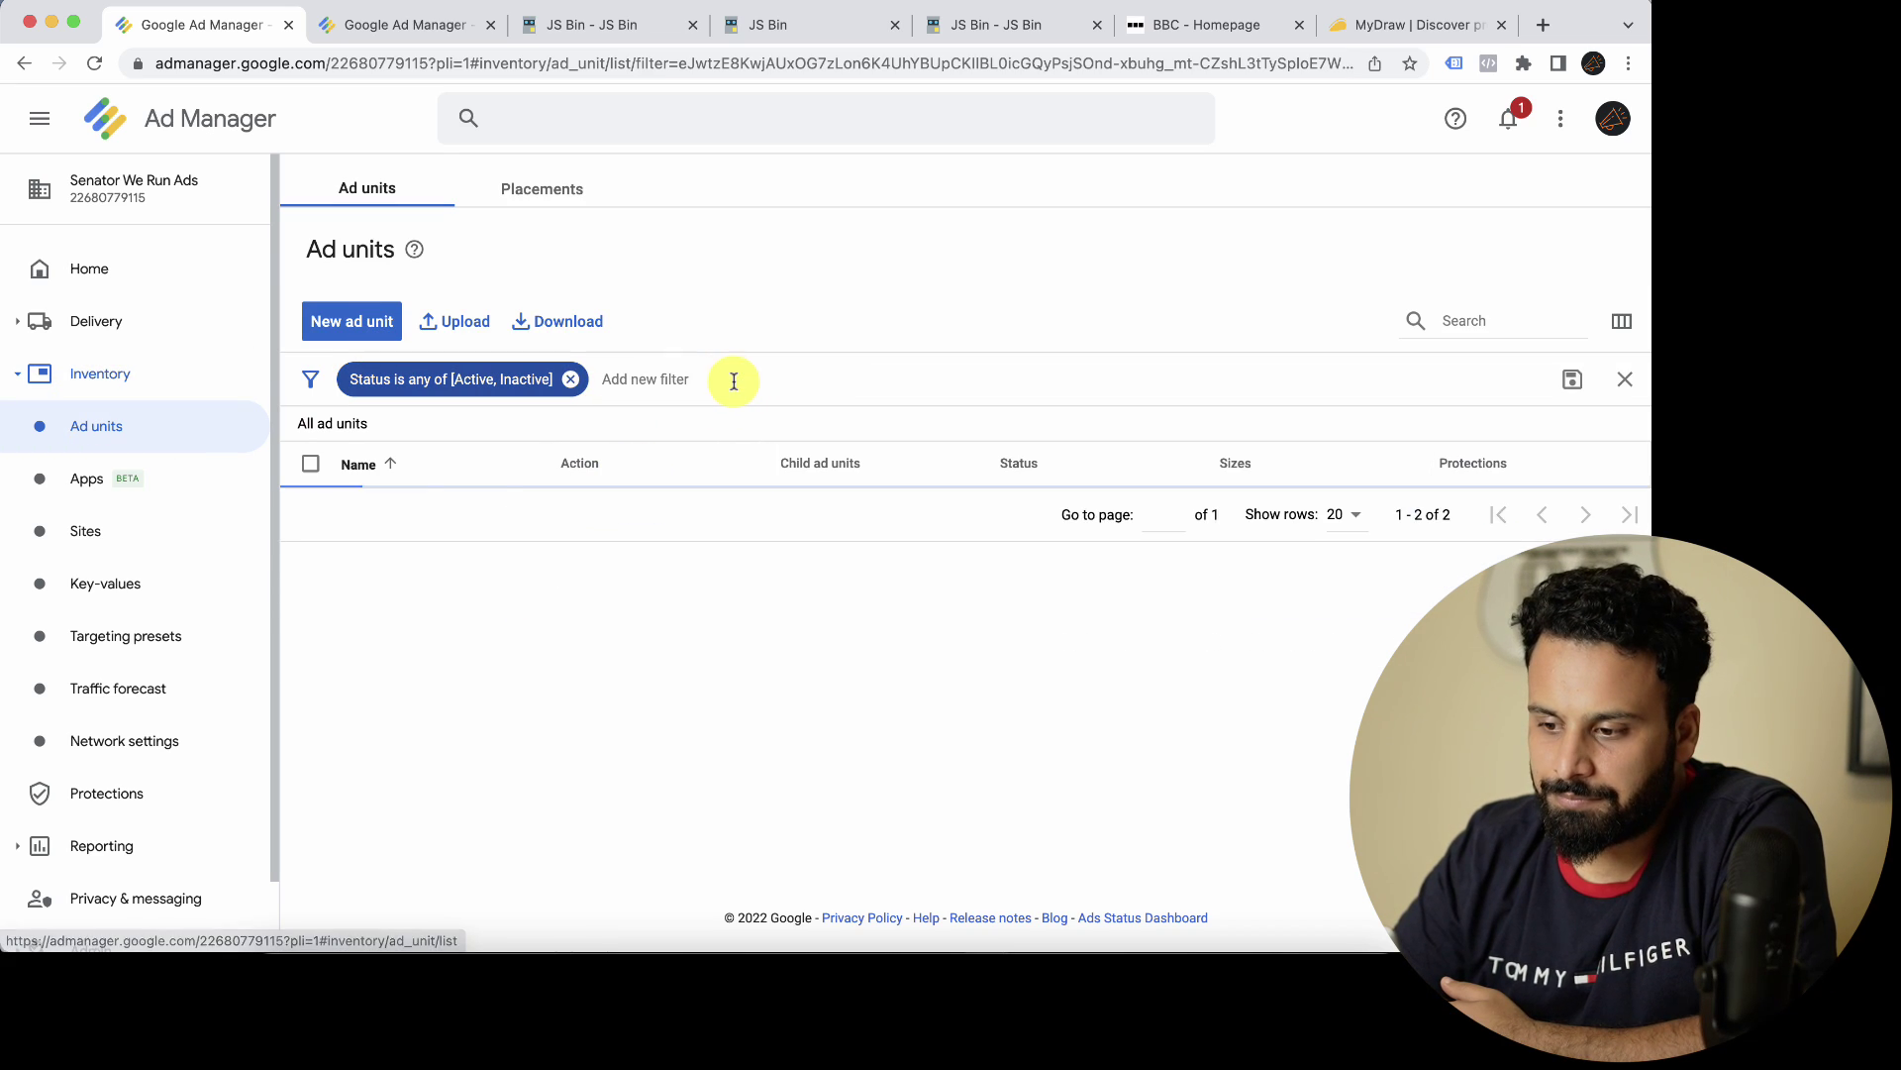
{"action": "left_click", "coordinate": [570, 380]}
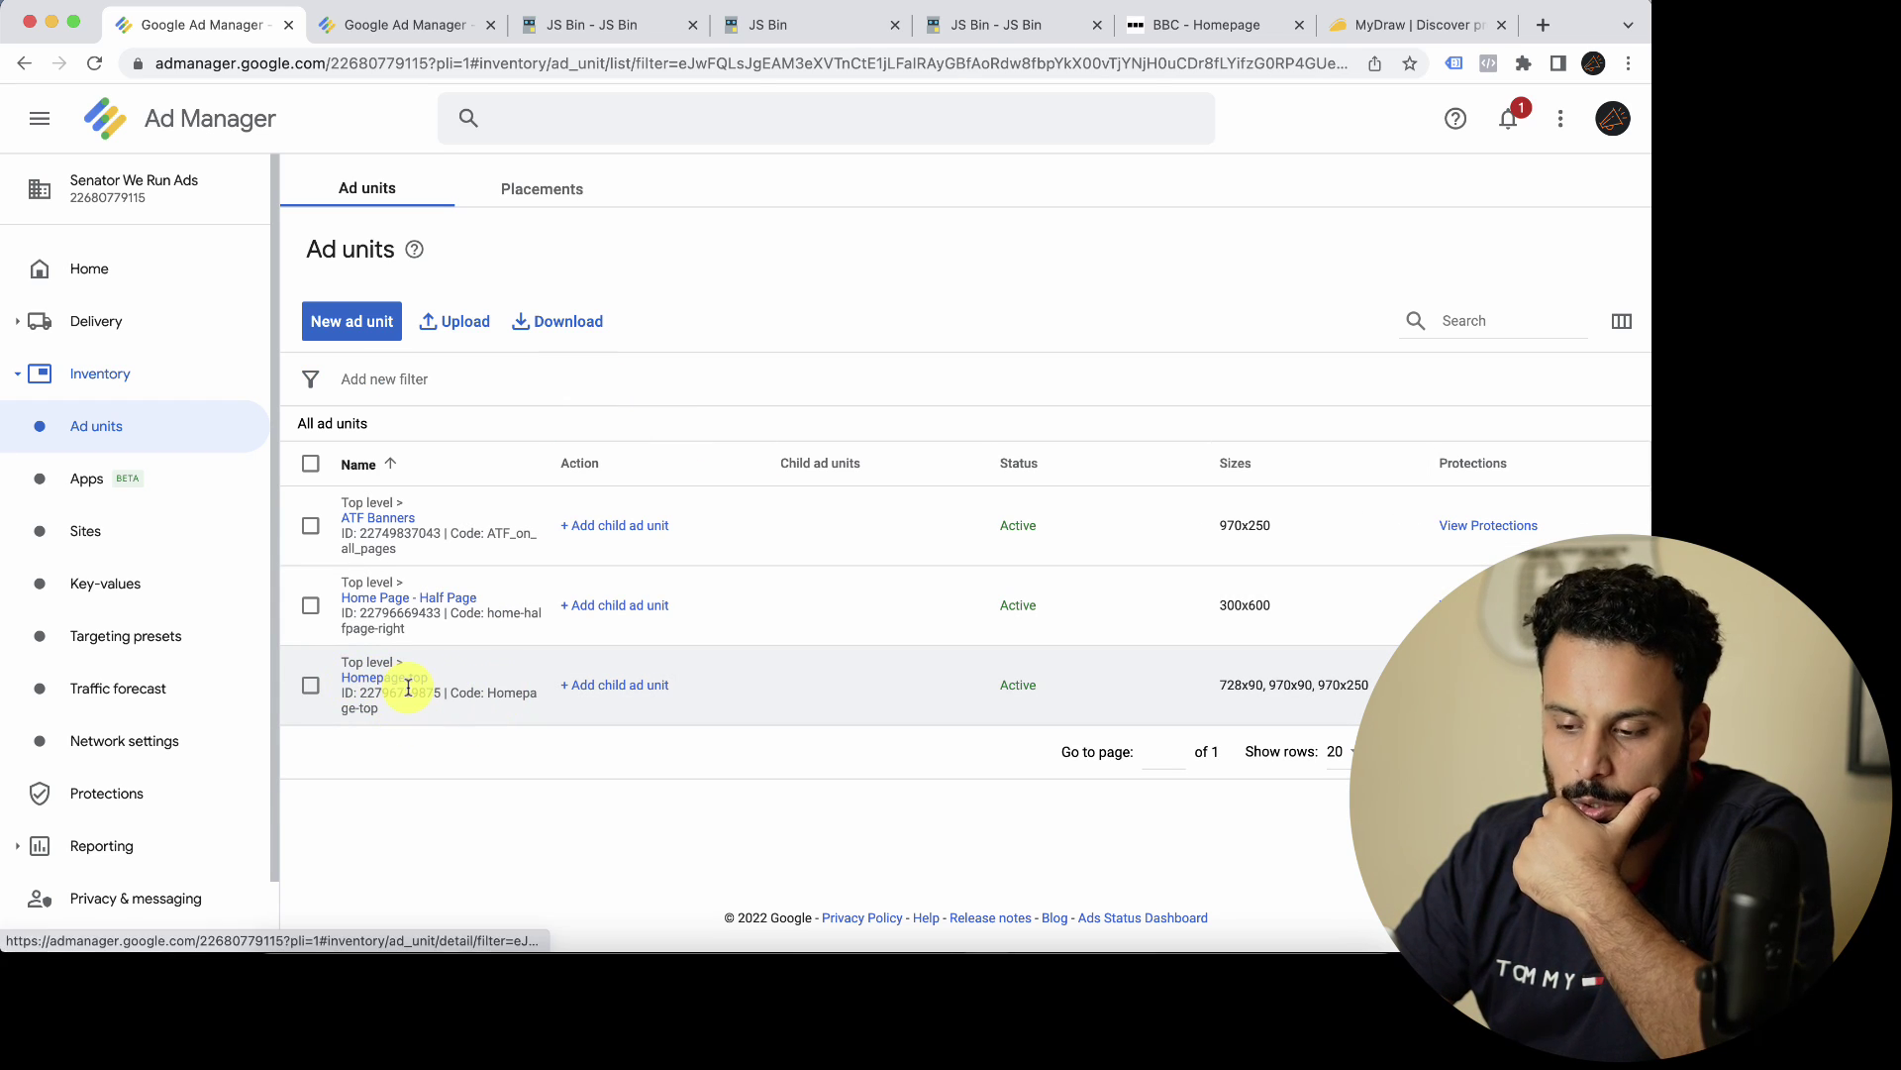
{"action": "left_click", "coordinate": [129, 428]}
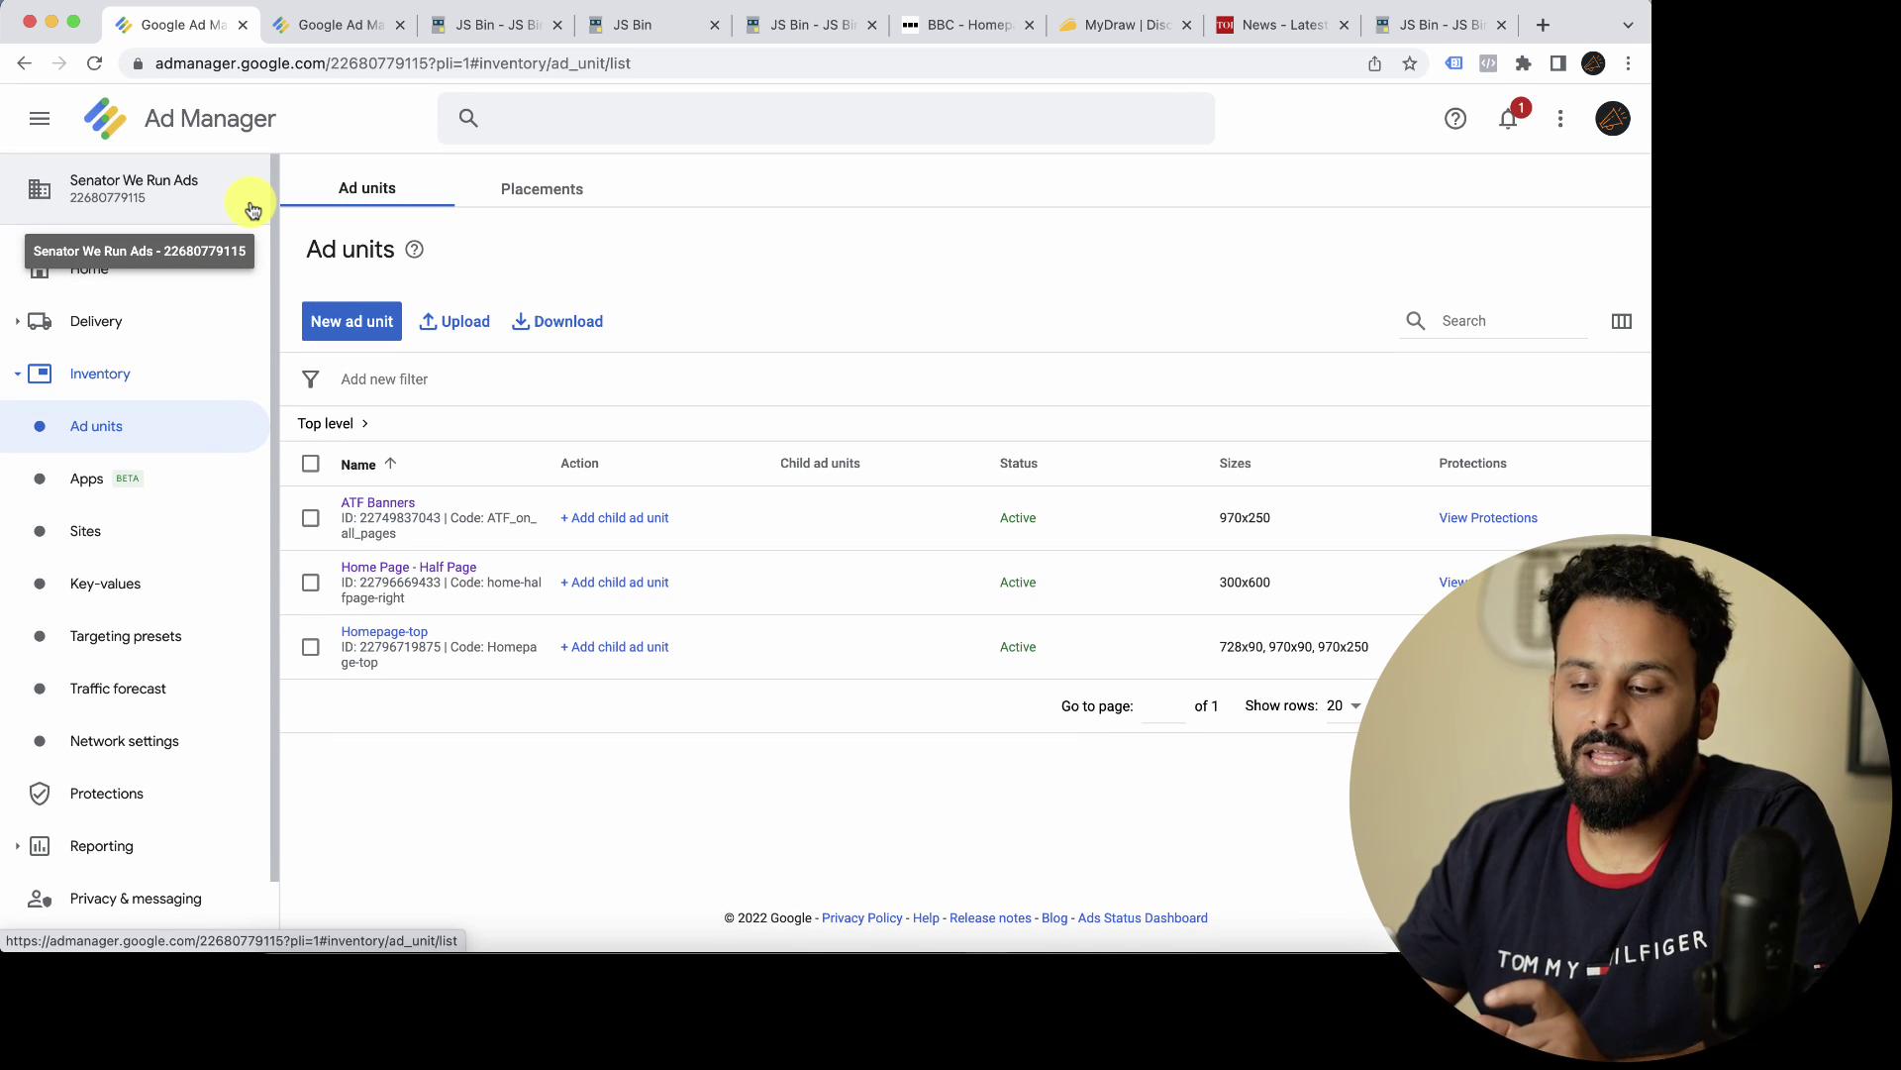
Step: Switch to the Ad Manager 360 account, open a new ad unit form from its inventory, and examine the Special ad unit setting
{"action": "left_click", "coordinate": [327, 28]}
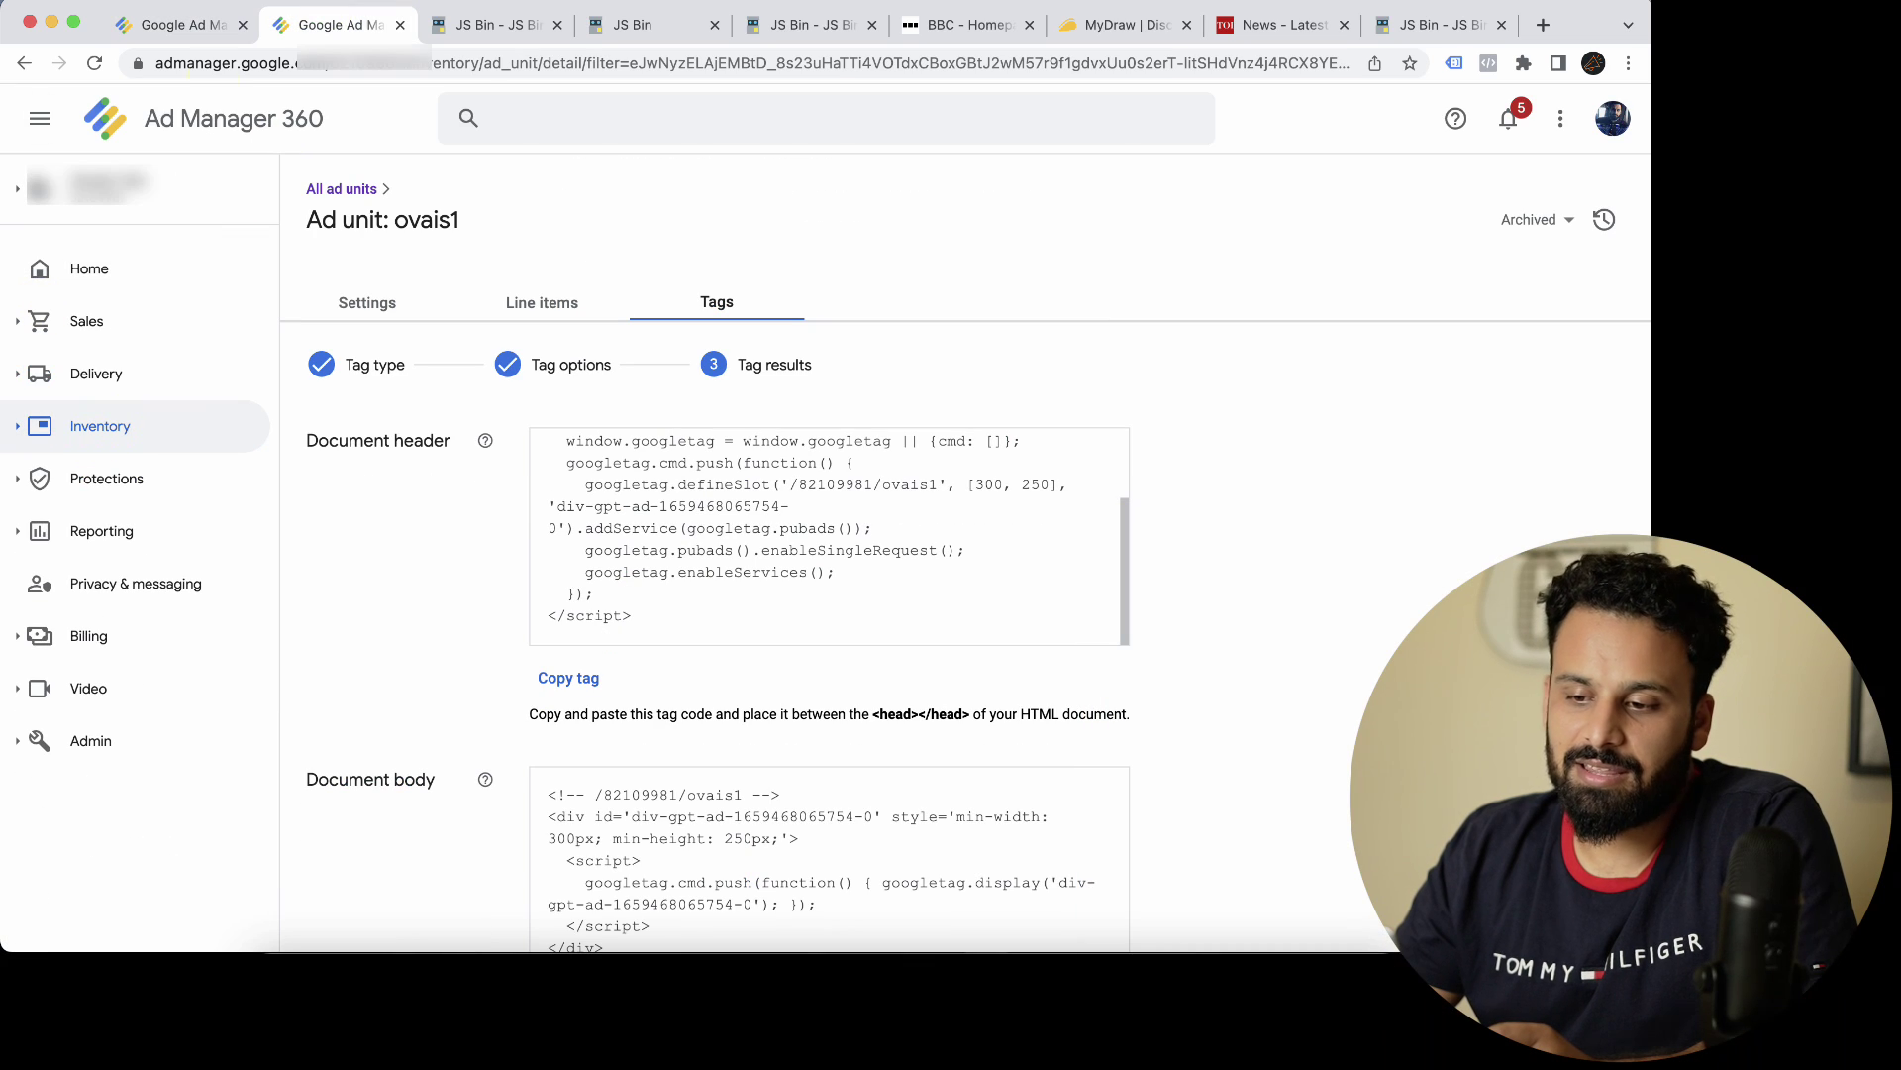
{"action": "left_click", "coordinate": [104, 426]}
{"action": "left_click", "coordinate": [131, 488]}
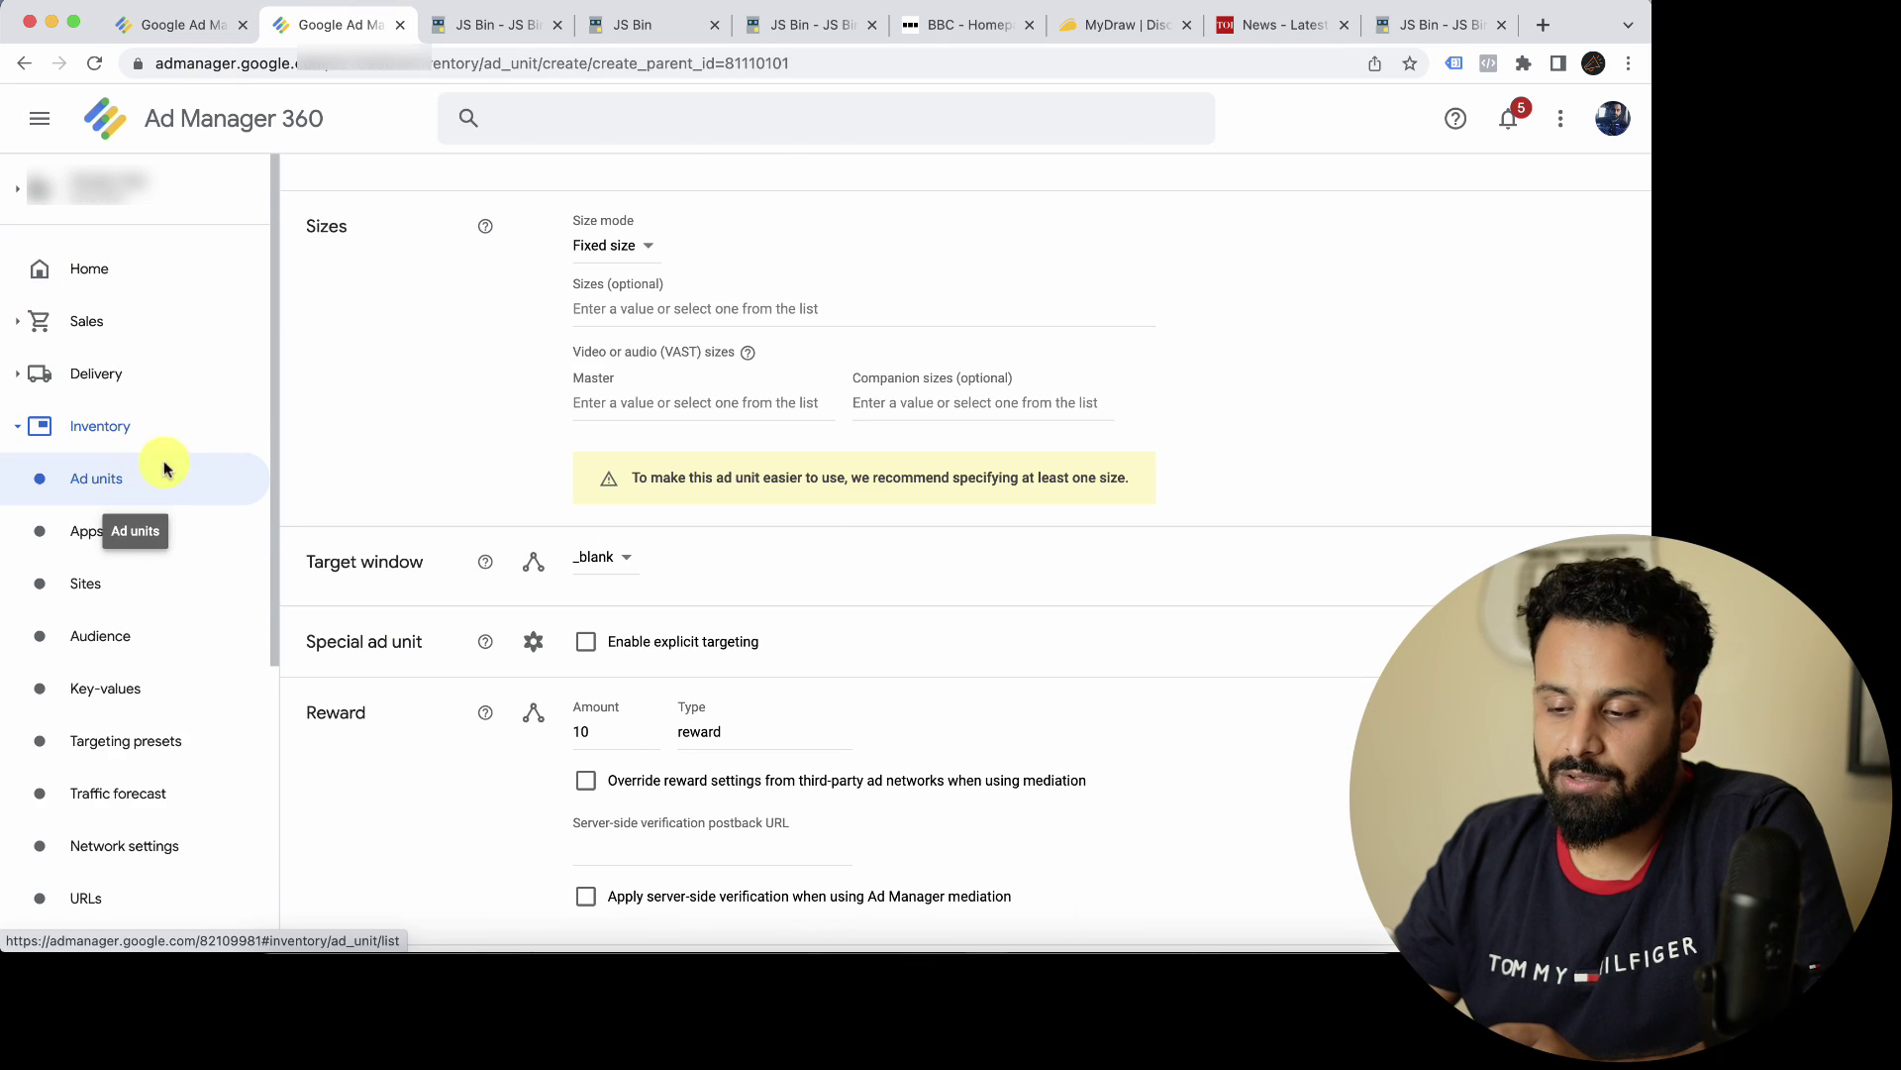
{"action": "scroll", "coordinate": [491, 530], "scroll_direction": "up", "scroll_amount": 1}
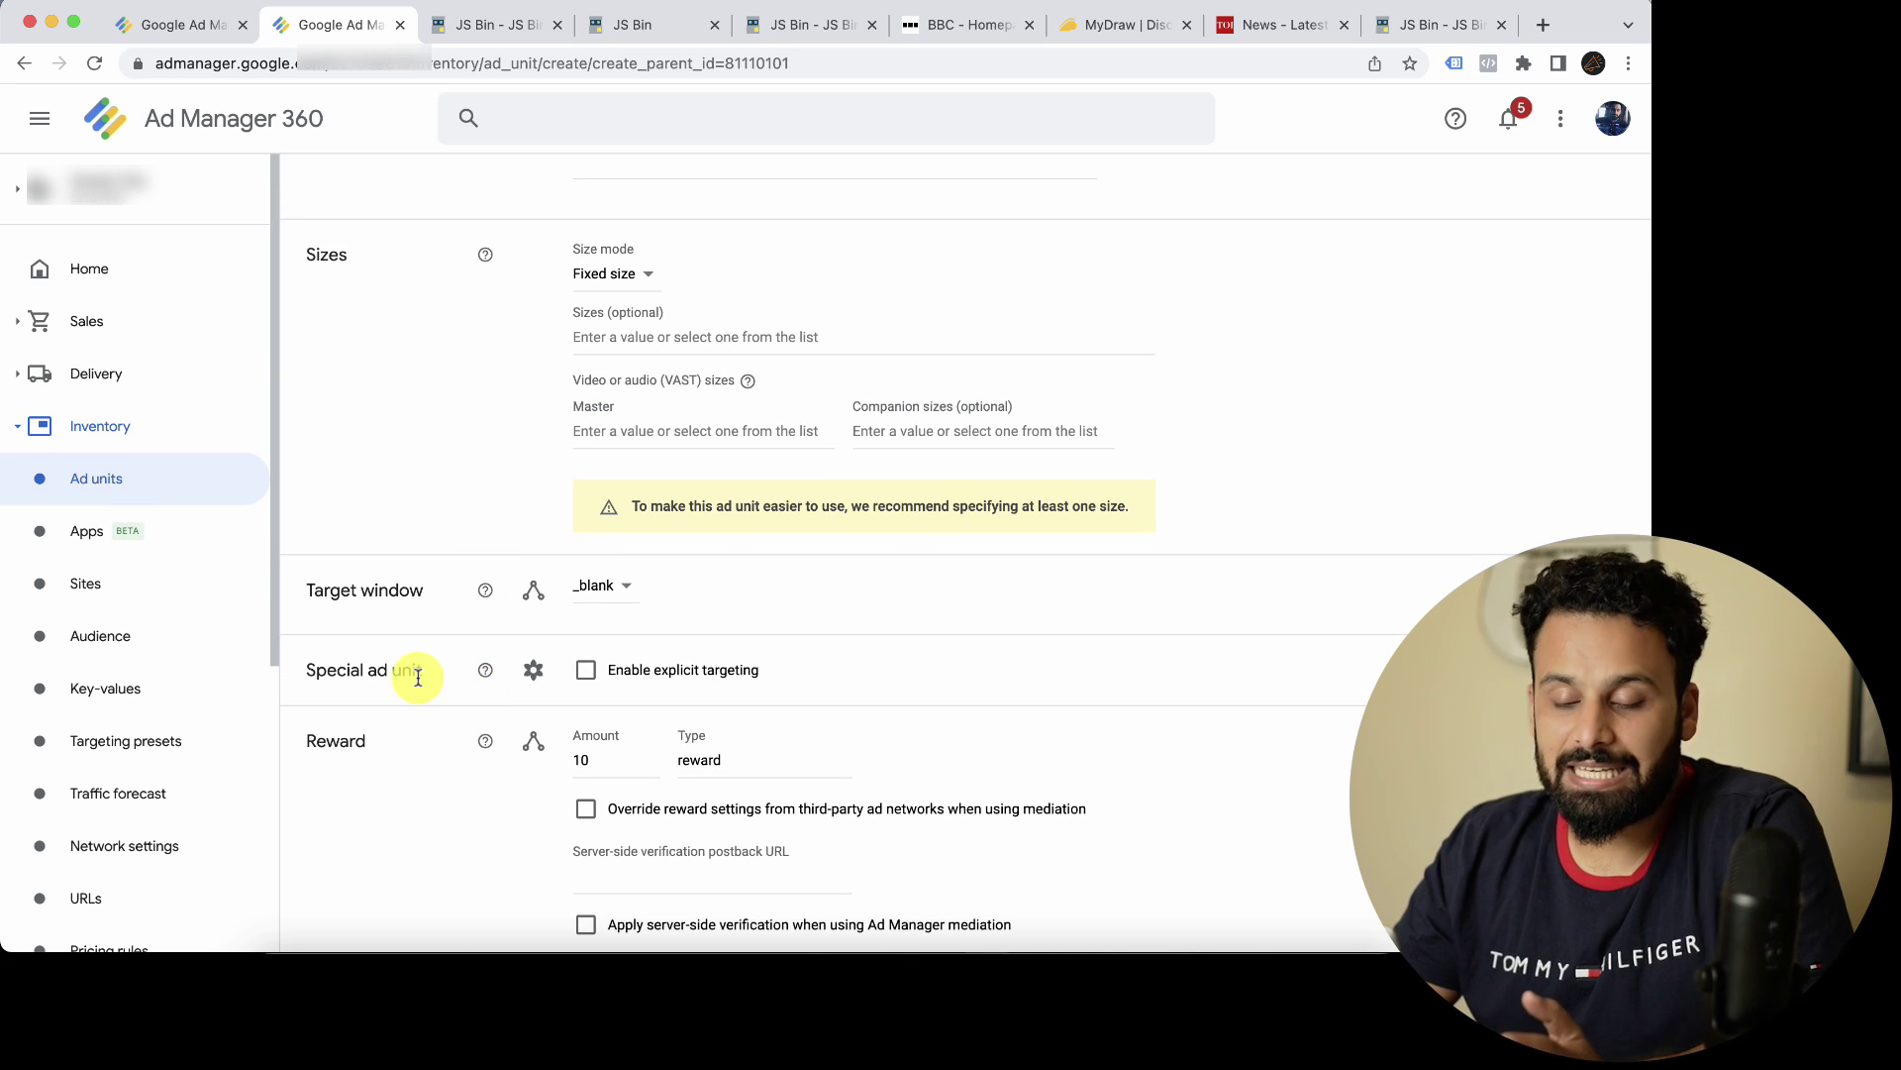
{"action": "left_click_drag", "start_coordinate": [334, 670], "coordinate": [488, 672]}
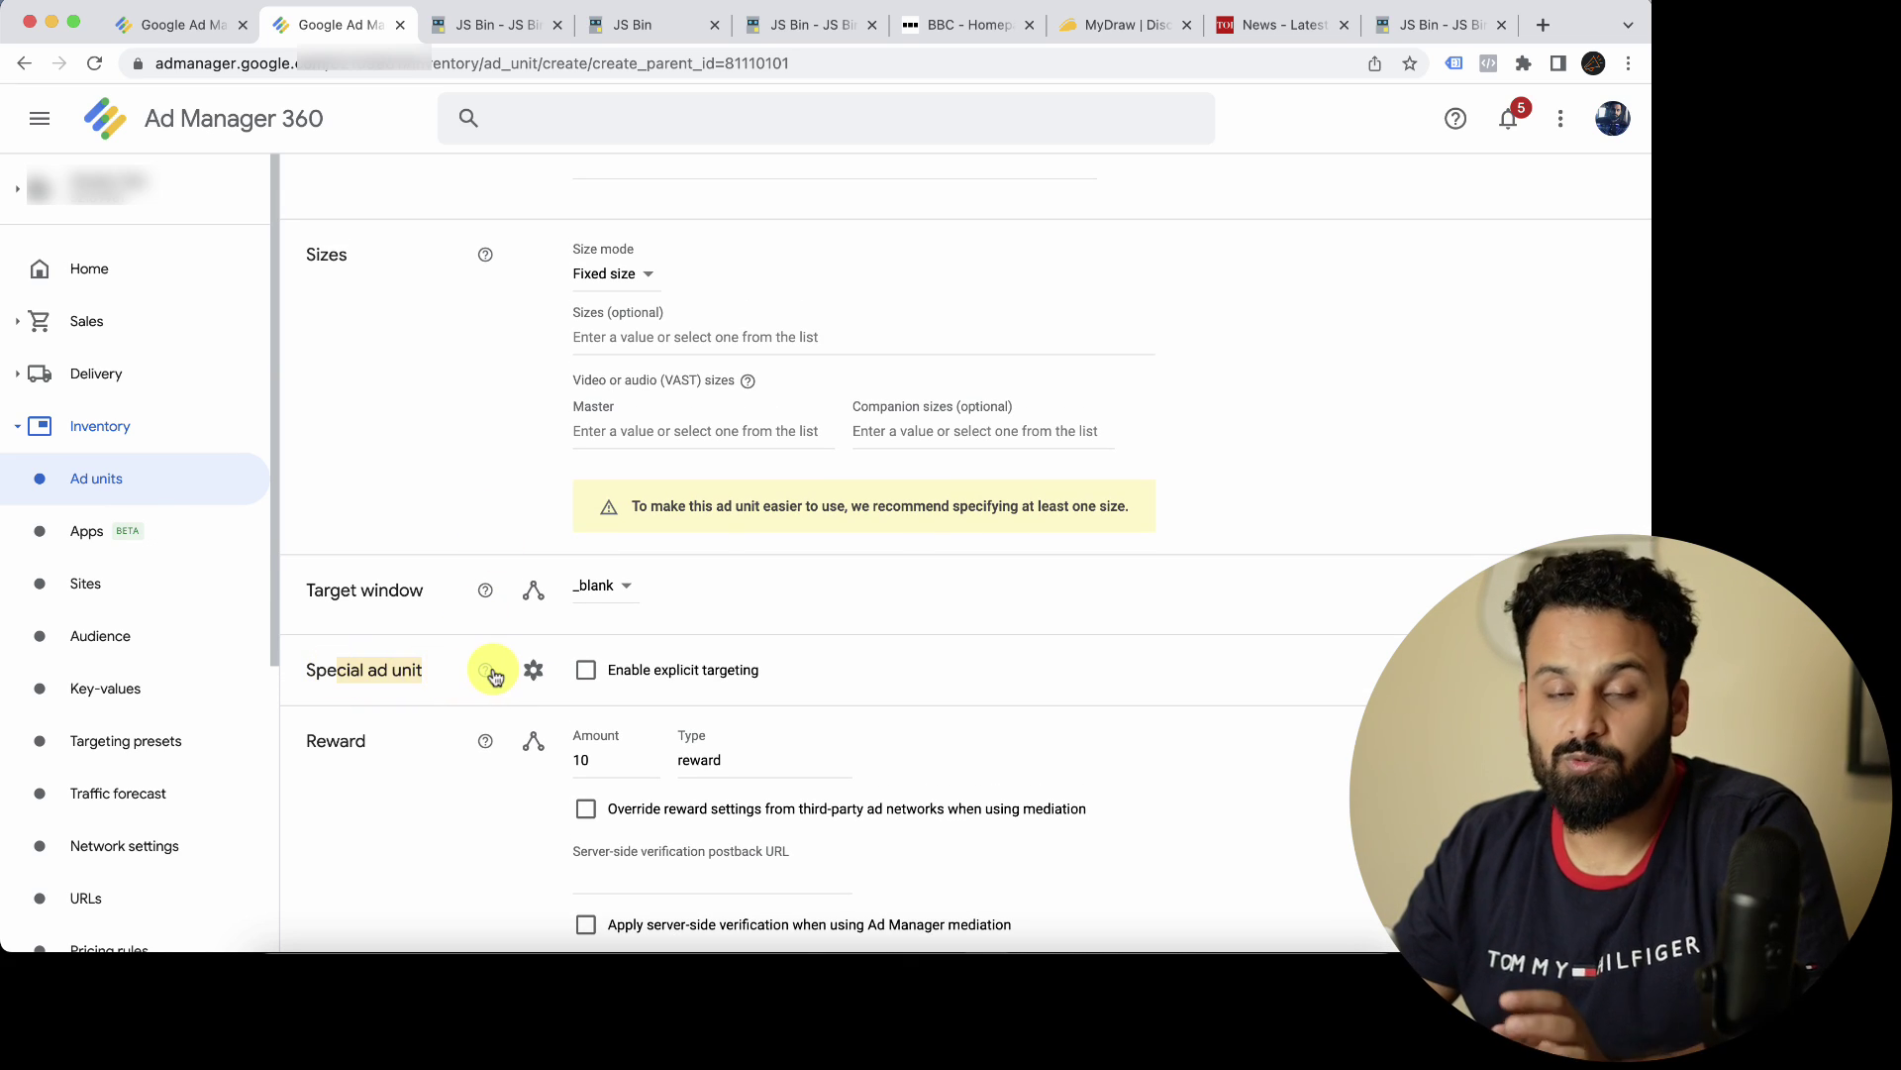
{"action": "mouse_move", "coordinate": [488, 671]}
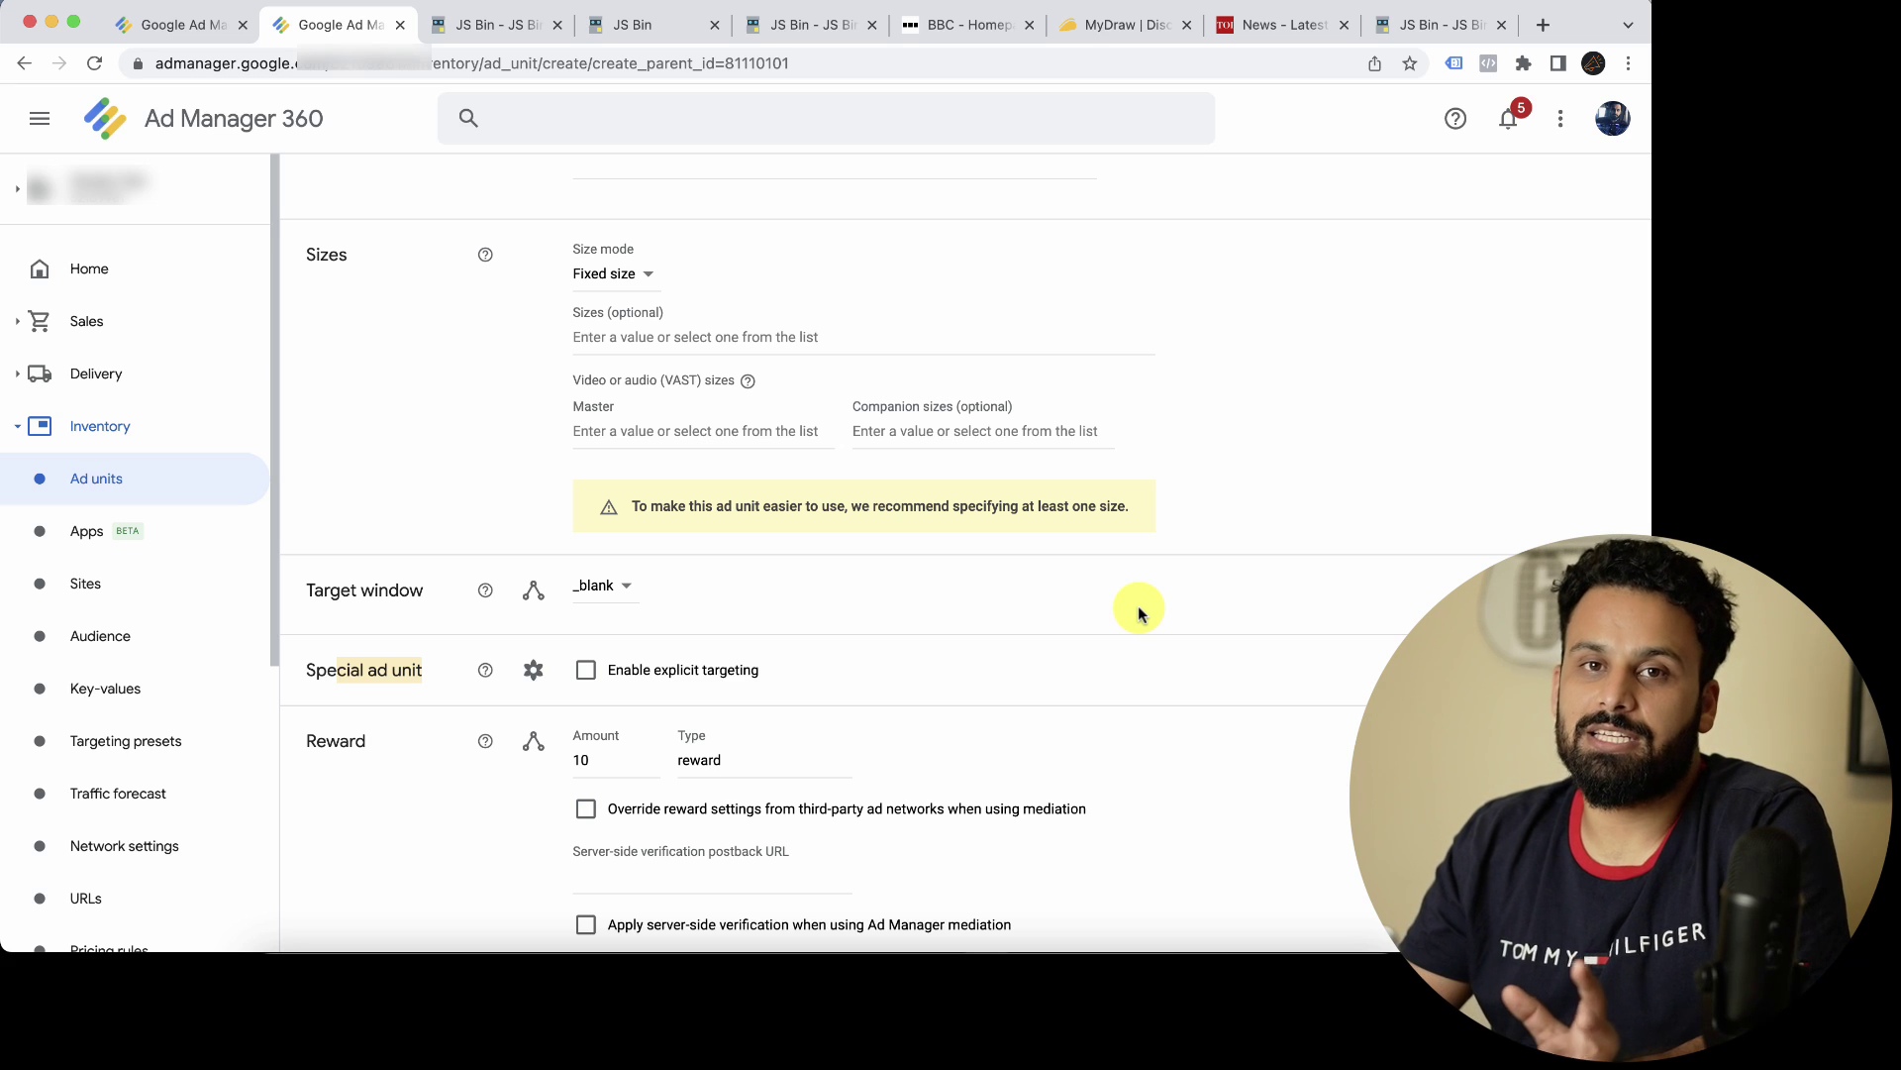
{"action": "left_click", "coordinate": [403, 665]}
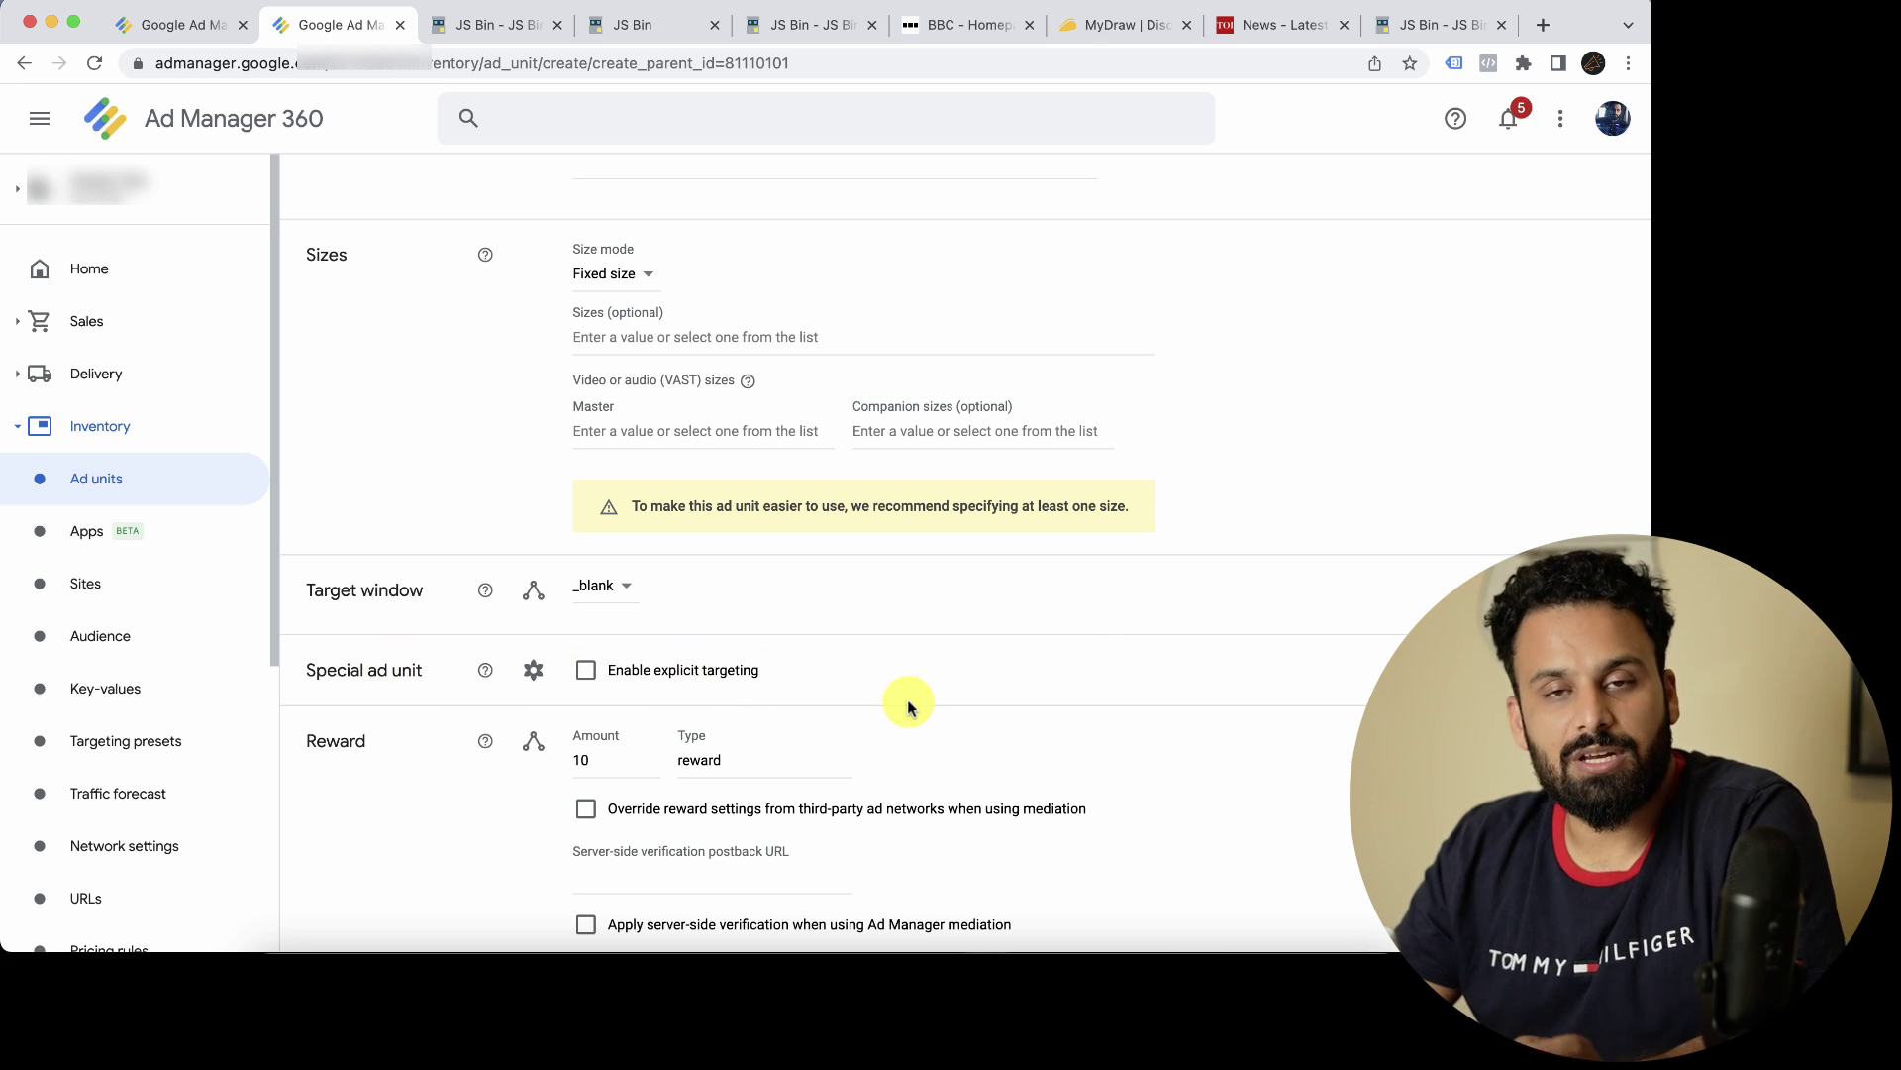